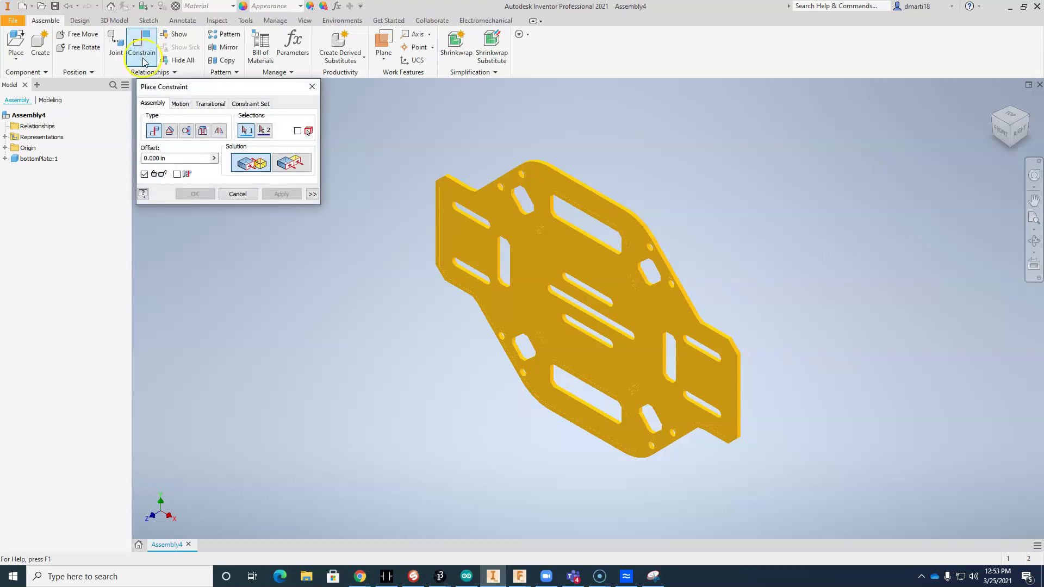
Mate the bottom plate's large flat face to the assembly's XZ plane with a 0.000 in offset.
left_click(543, 253)
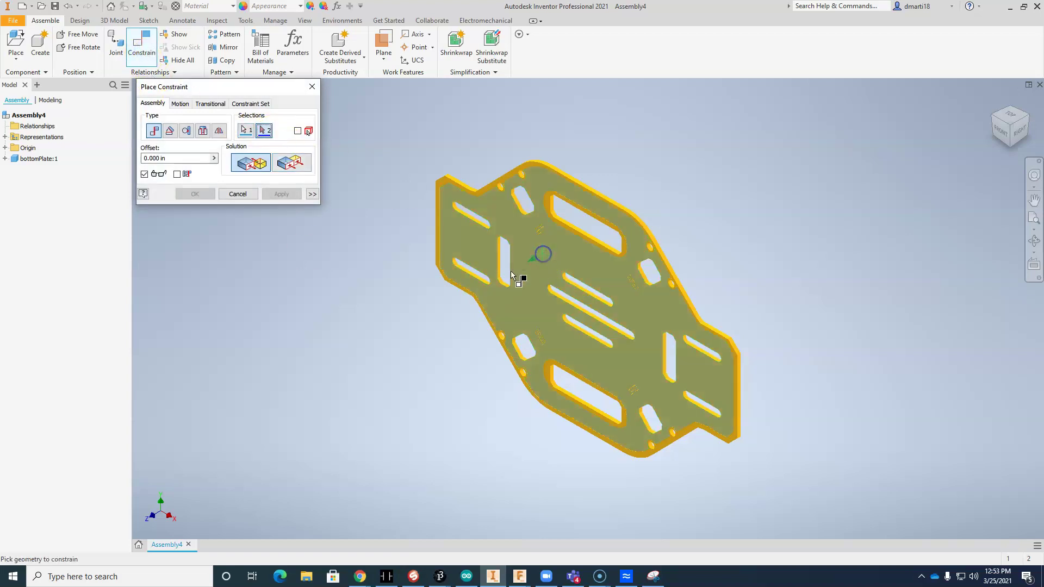
left_click(3, 149)
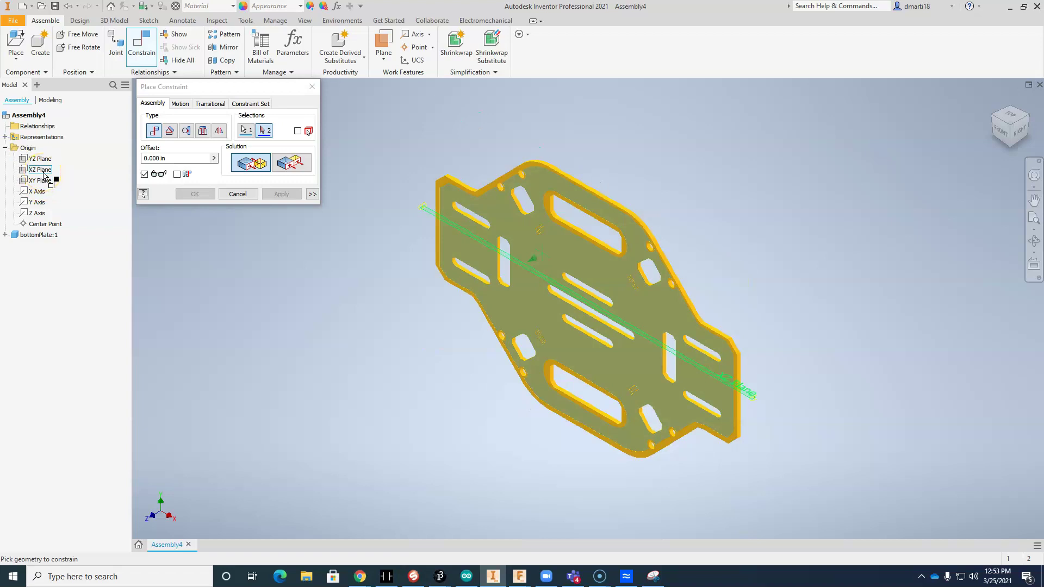
left_click(44, 173)
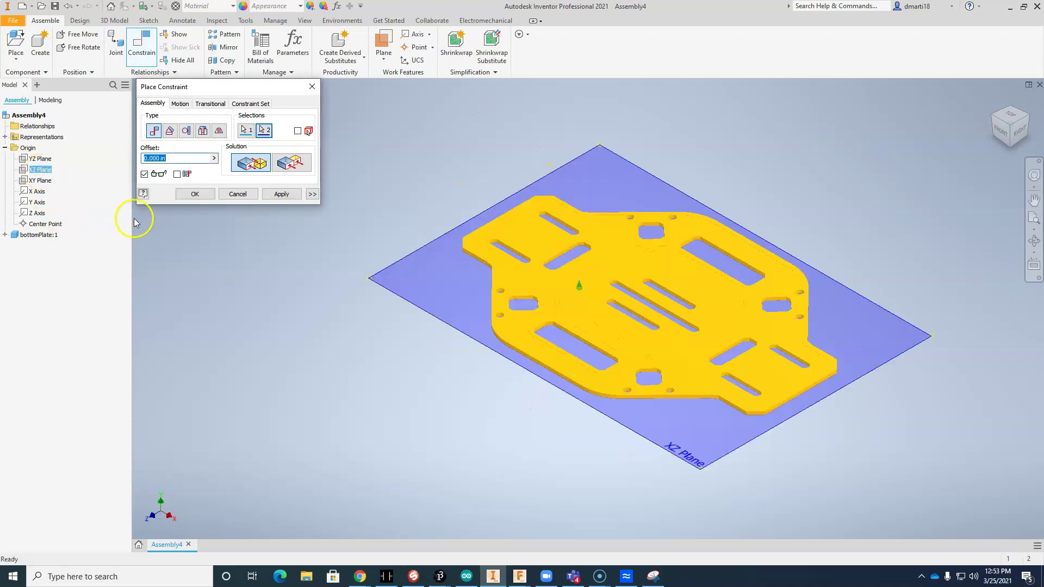
left_click(194, 194)
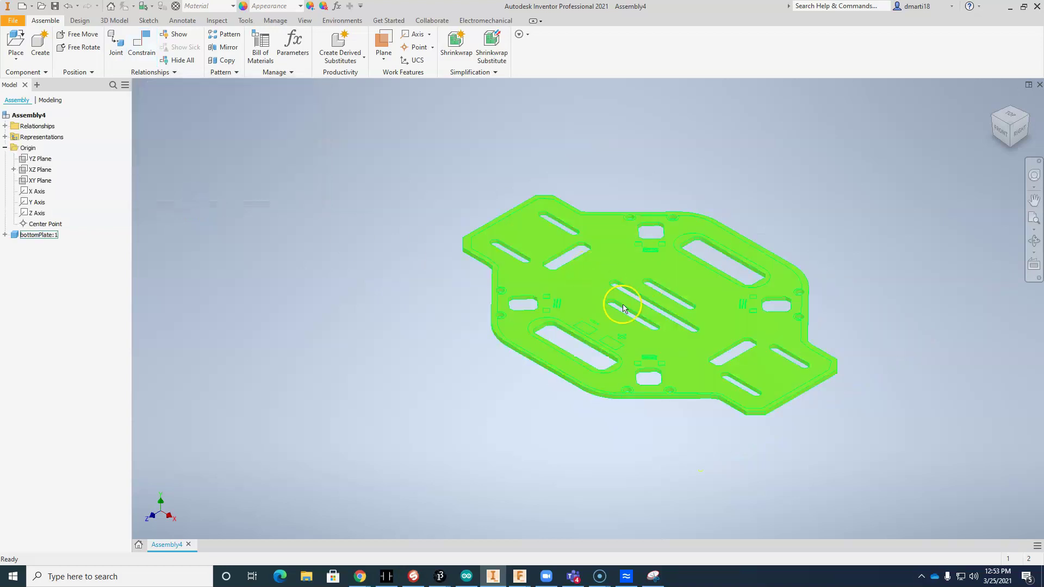
Add a 0.00 deg directed angle constraint between the plate's straight side face beside two mounting holes and the assembly's XY plane.
scroll(645, 417, "up", 3)
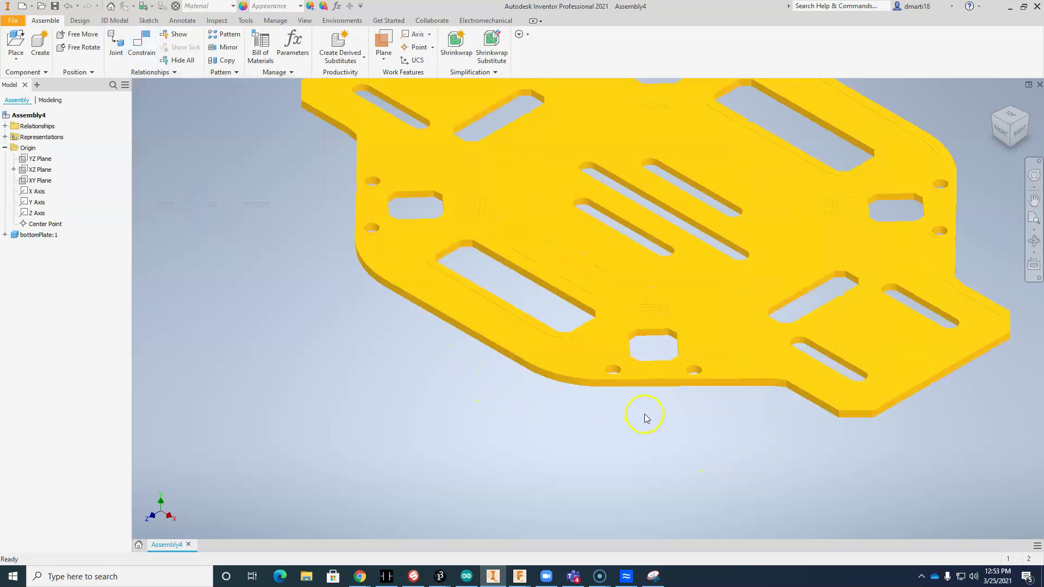
scroll(646, 421, "down", 1)
scroll(649, 443, "down", 2)
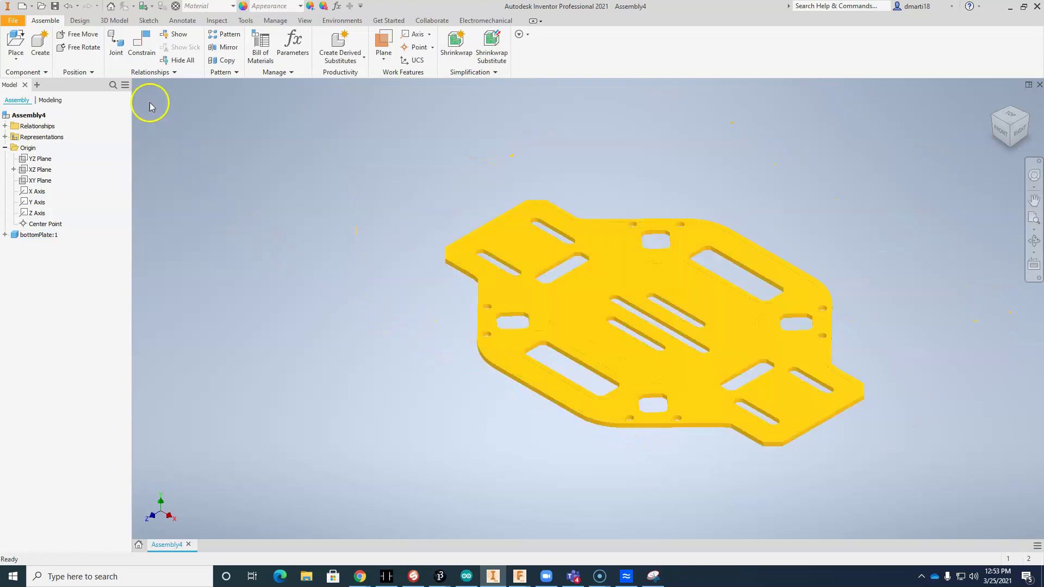
left_click(141, 47)
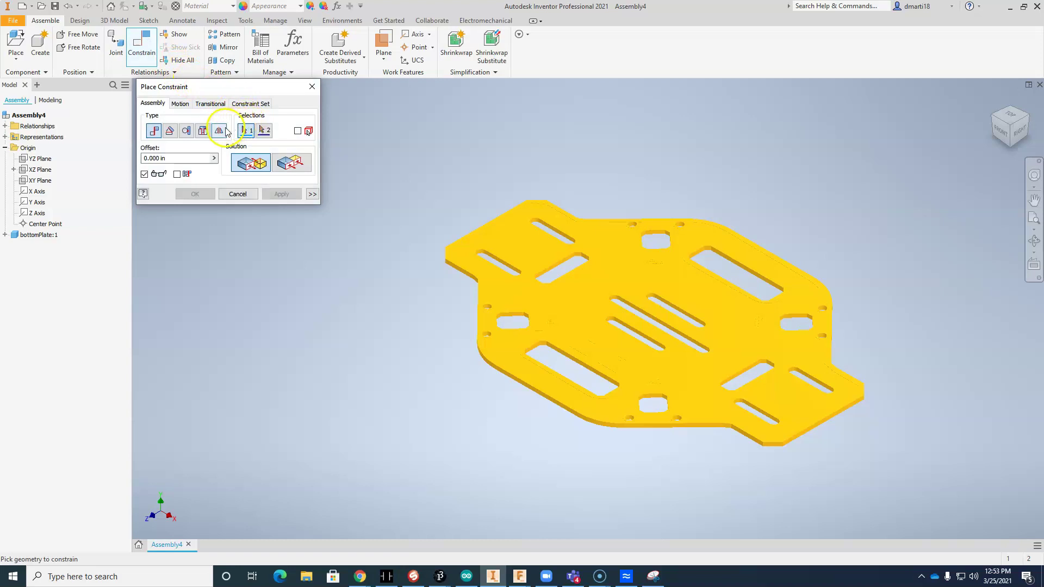
left_click(170, 130)
left_click(235, 162)
scroll(657, 429, "up", 5)
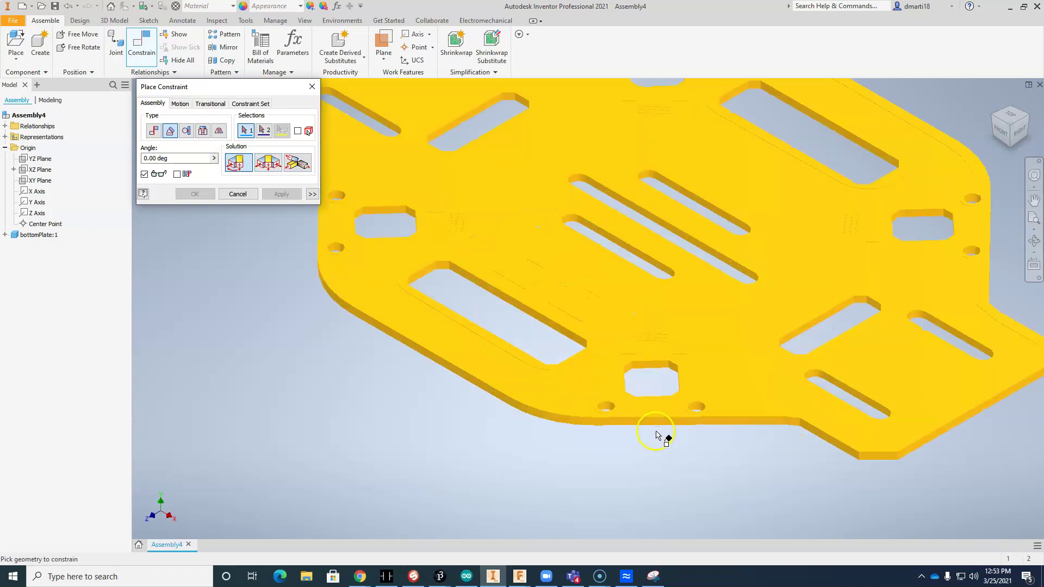
left_click(646, 402)
scroll(402, 385, "down", 6)
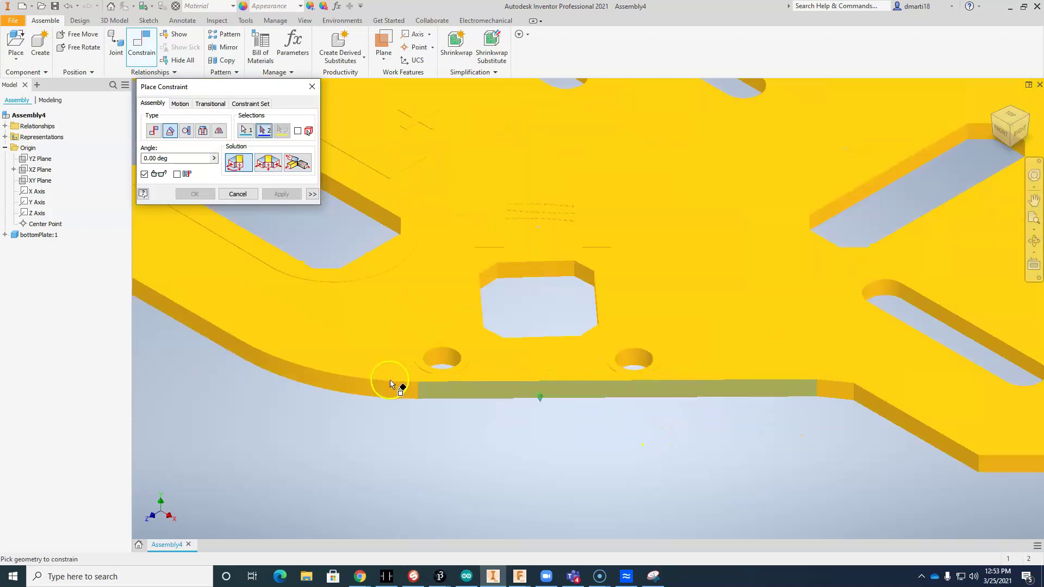
left_click_drag(283, 380, 374, 387)
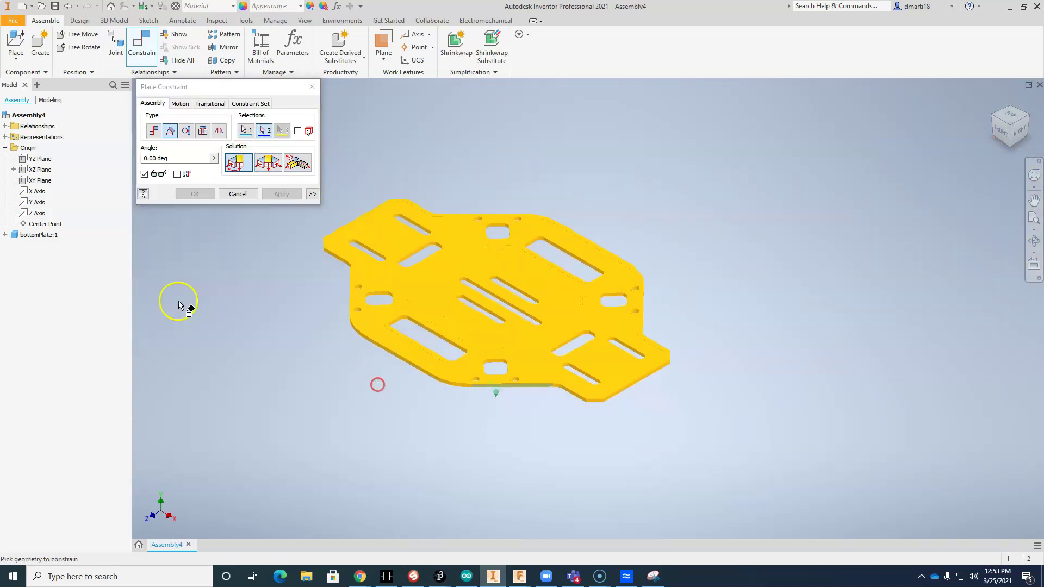
left_click(38, 181)
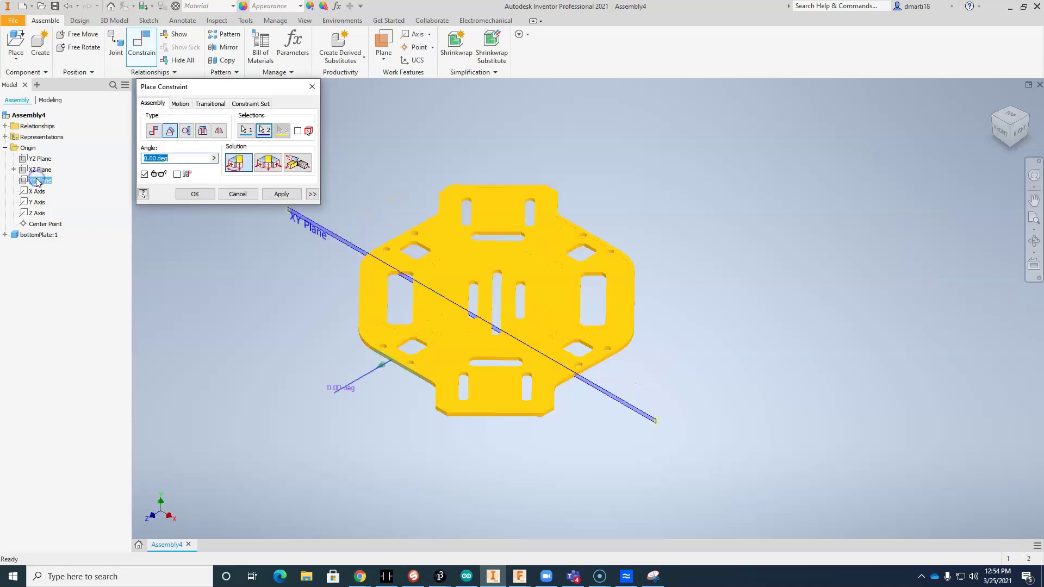
left_click(190, 192)
Create an in-place component named myArm from the Standard.ipt template, placed on the bottom plate's upper face.
scroll(319, 323, "up", 3)
scroll(286, 226, "down", 2)
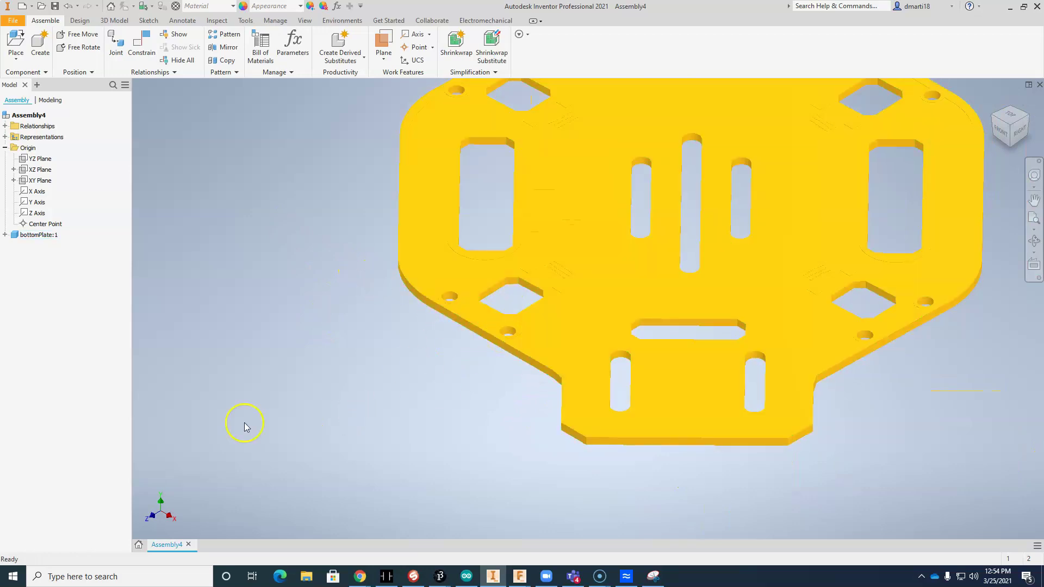
middle_click_drag(283, 350, 299, 352)
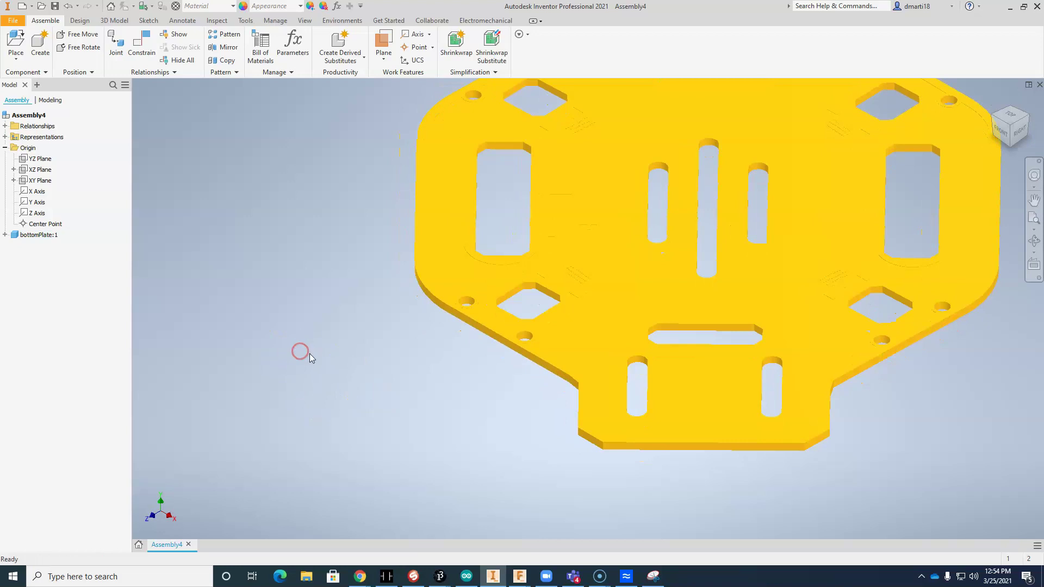
left_click(39, 44)
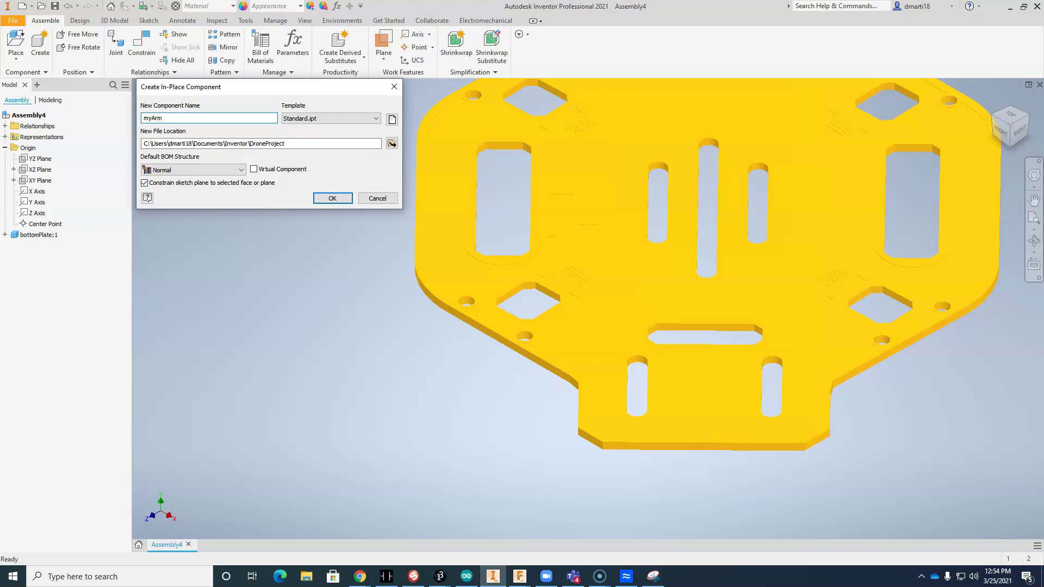
left_click(333, 199)
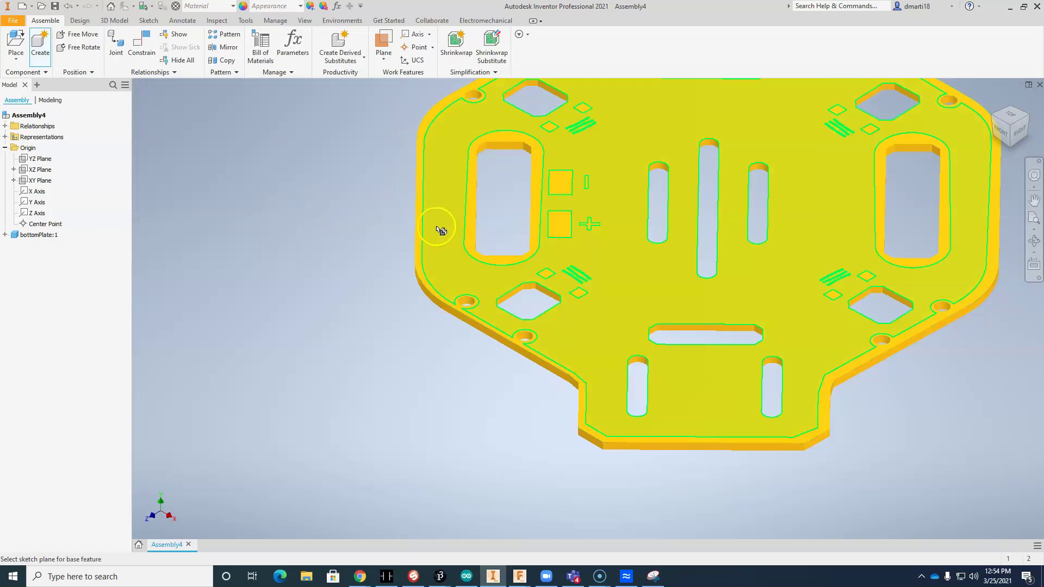
scroll(403, 301, "down", 3)
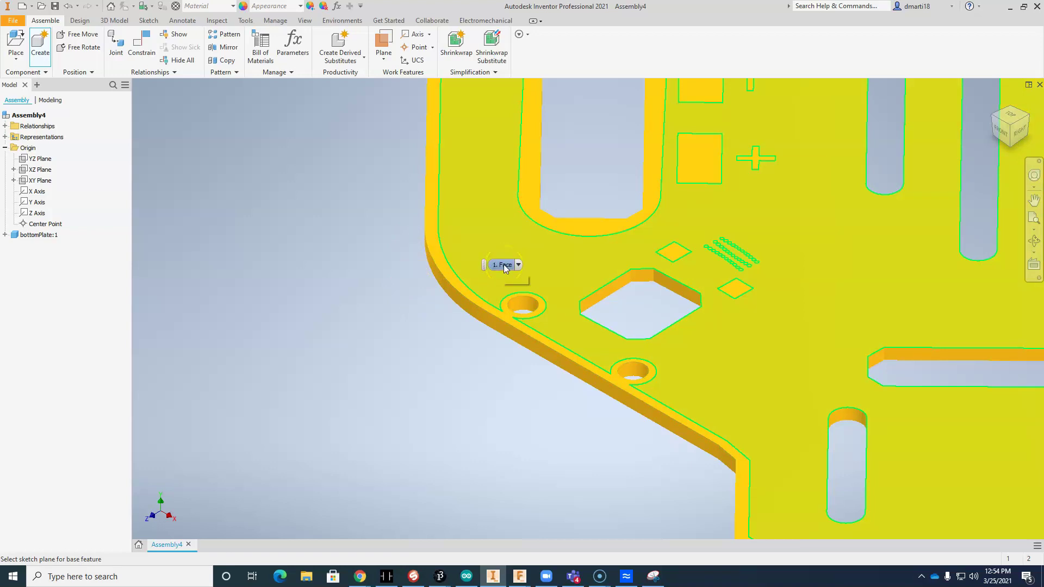
left_click(797, 238)
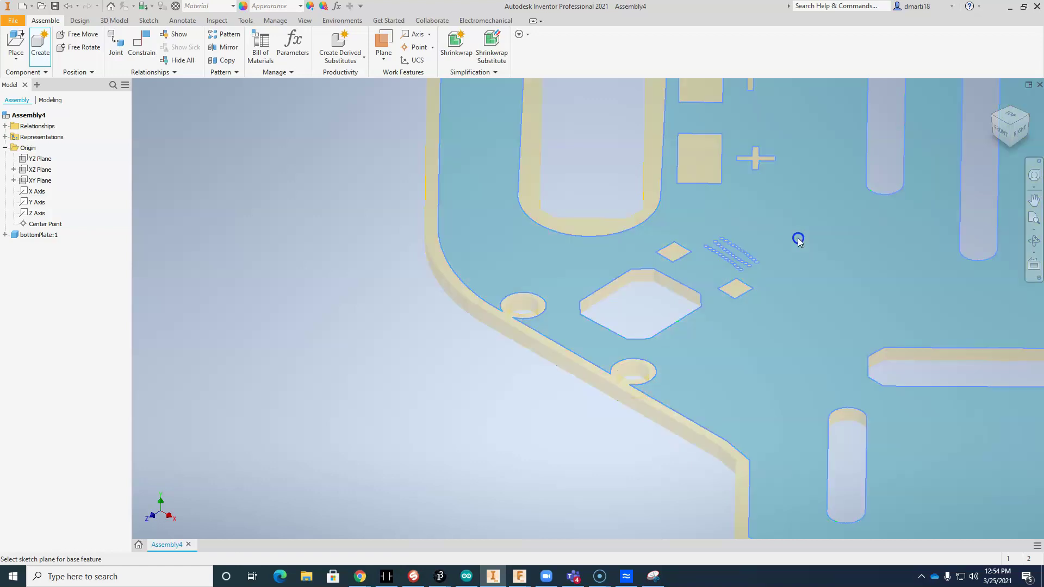
Start a 2D sketch for myArm on the bottom plate's upper face.
mouse_move(797, 237)
middle_mouse_down()
mouse_move(720, 290)
mouse_move(513, 374)
middle_mouse_up()
left_click(27, 40)
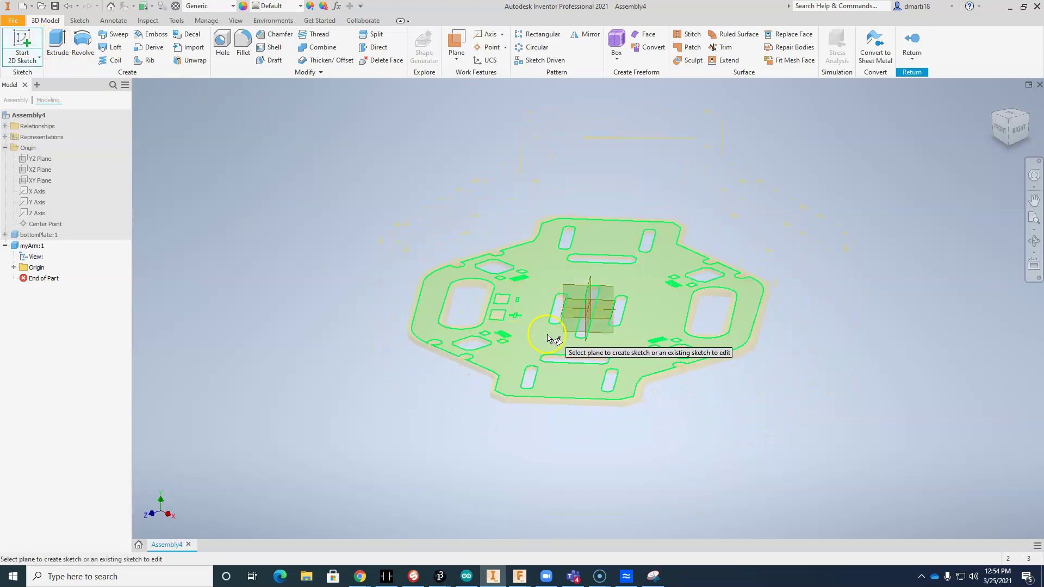
left_click(547, 336)
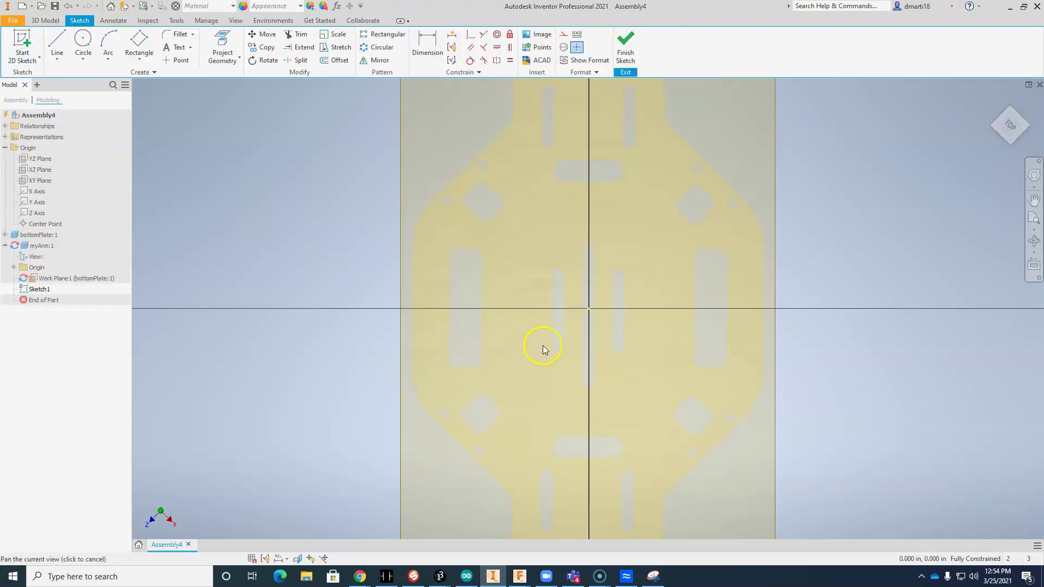
Project the plate's two lower-left mounting holes and the adjacent diagonal outer edge into the sketch.
middle_click_drag(543, 345, 644, 233)
scroll(633, 263, "up", 3)
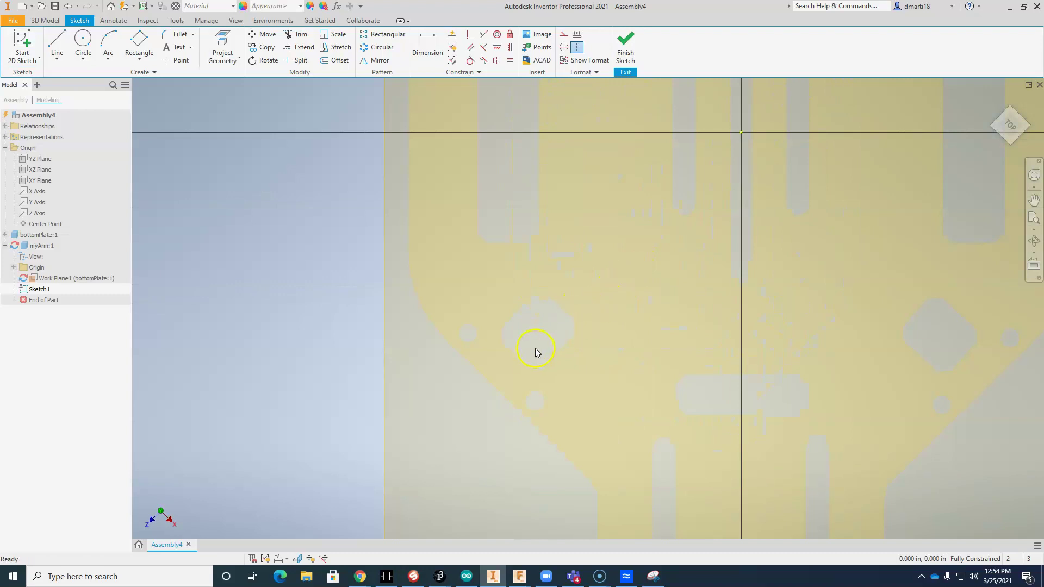
scroll(517, 334, "up", 2)
scroll(518, 334, "down", 4)
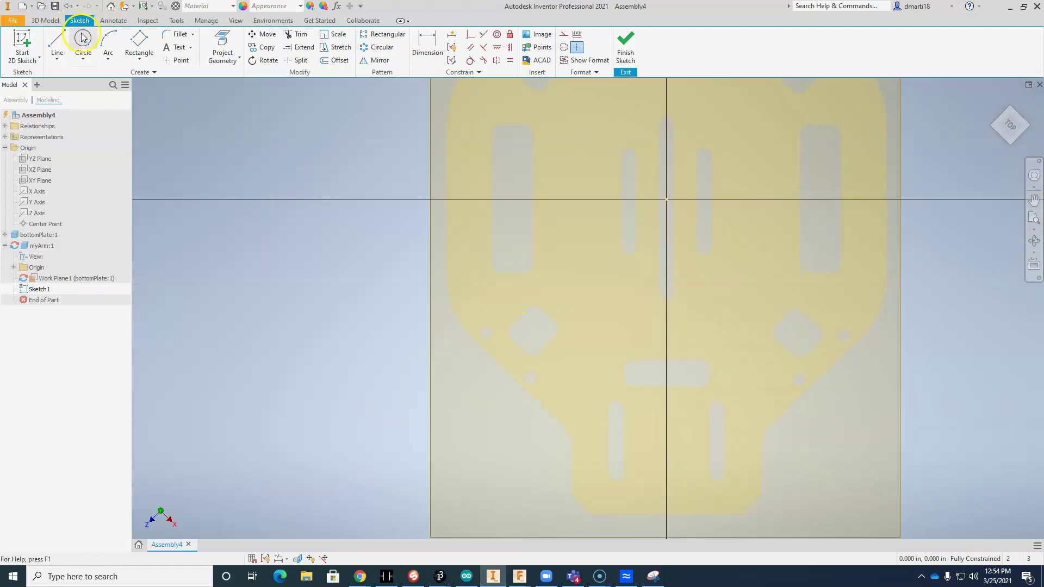
left_click(222, 46)
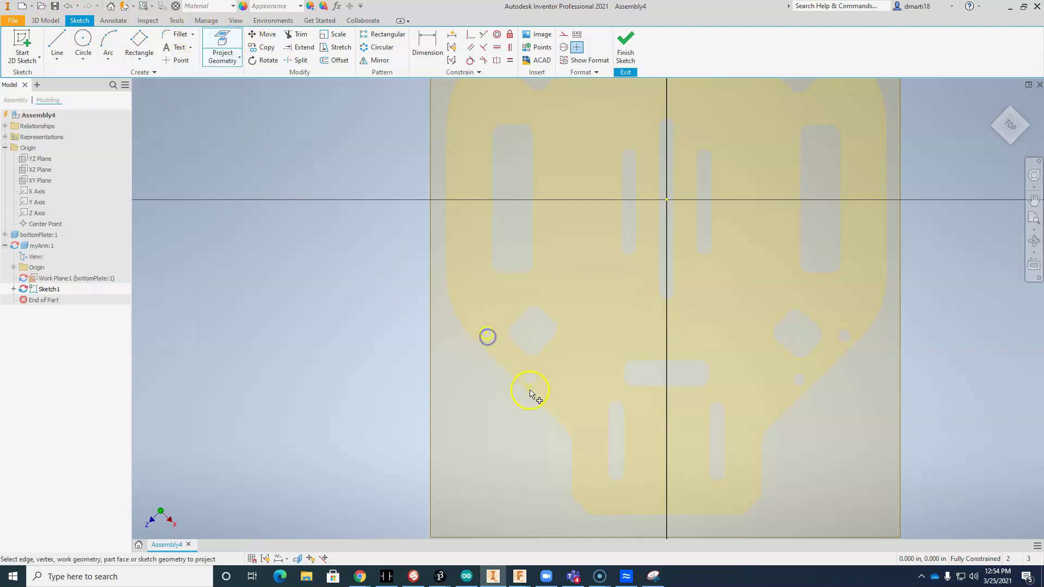
scroll(479, 382, "up", 5)
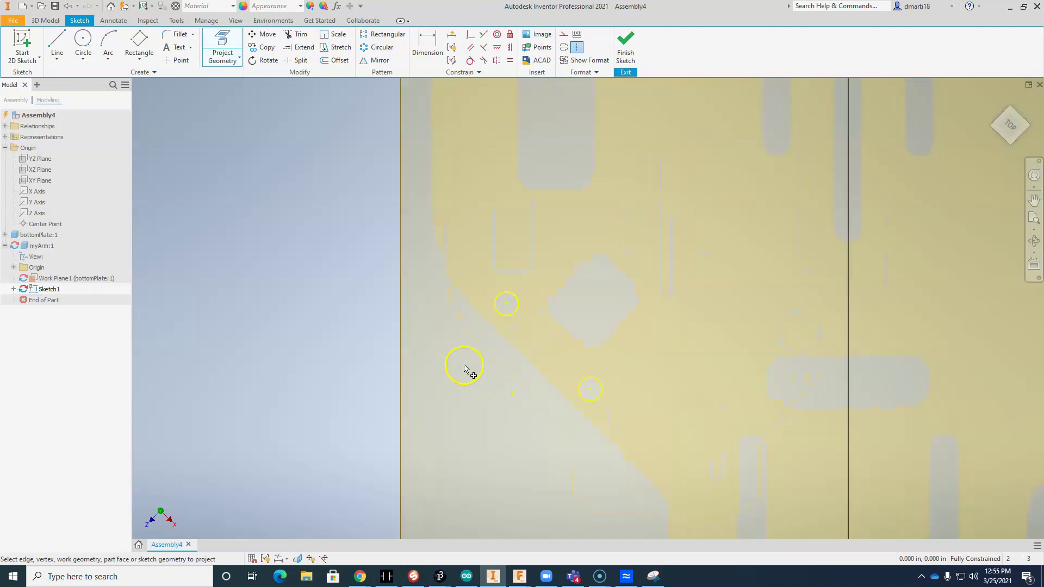
mouse_move(479, 375)
middle_mouse_down()
mouse_move(370, 386)
mouse_move(383, 375)
middle_mouse_up()
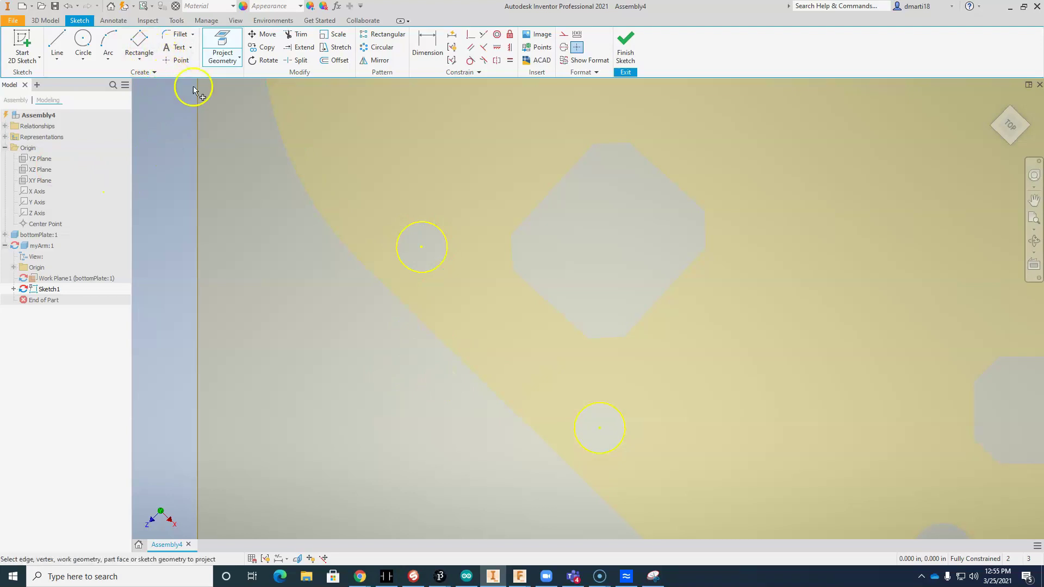
left_click(410, 310)
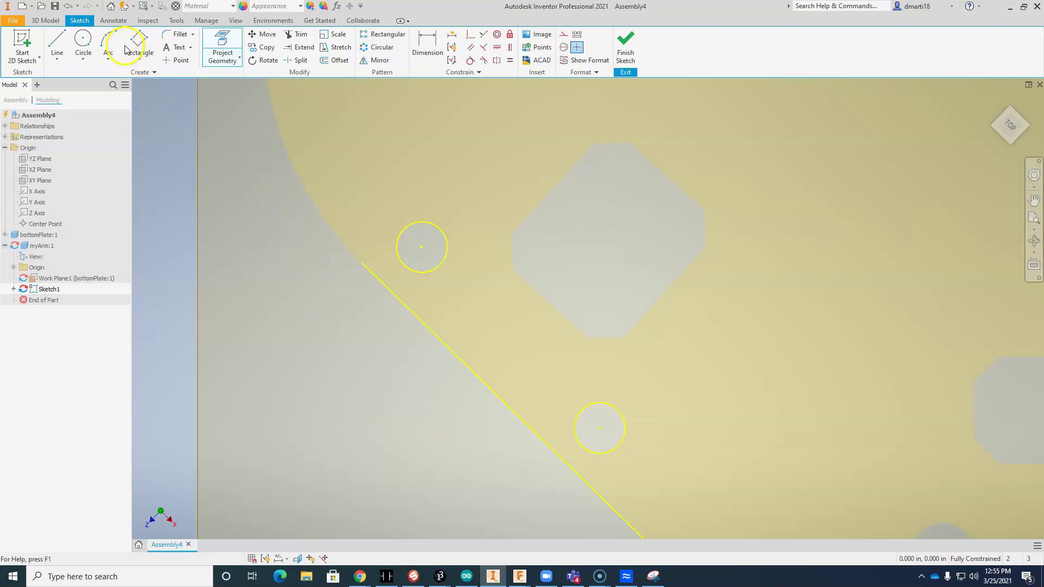
Draw a three-point rectangle about 0.29 in deep around the upper projected hole, with one side on the projected diagonal edge.
left_click(139, 58)
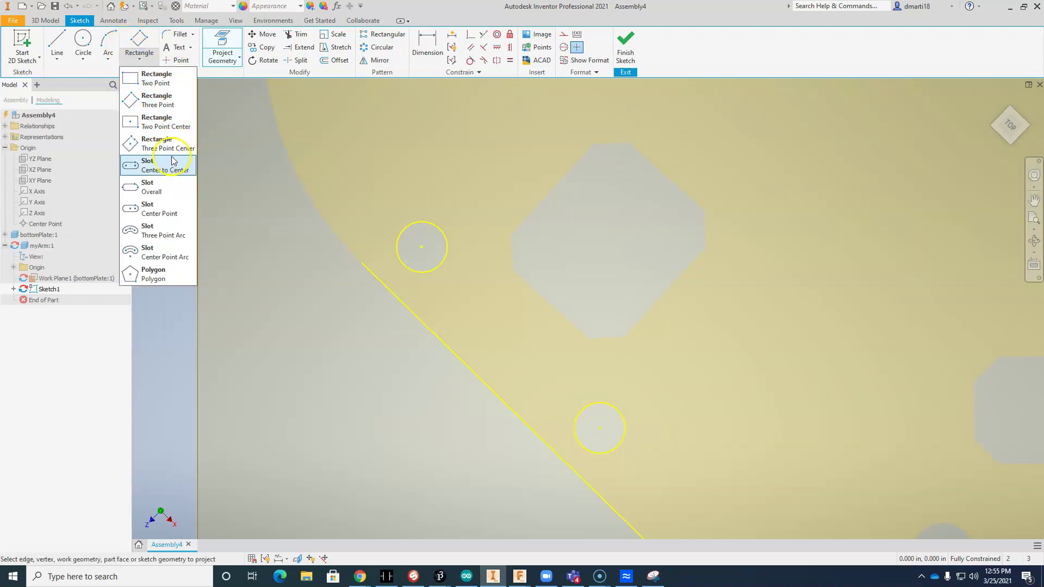
left_click(171, 125)
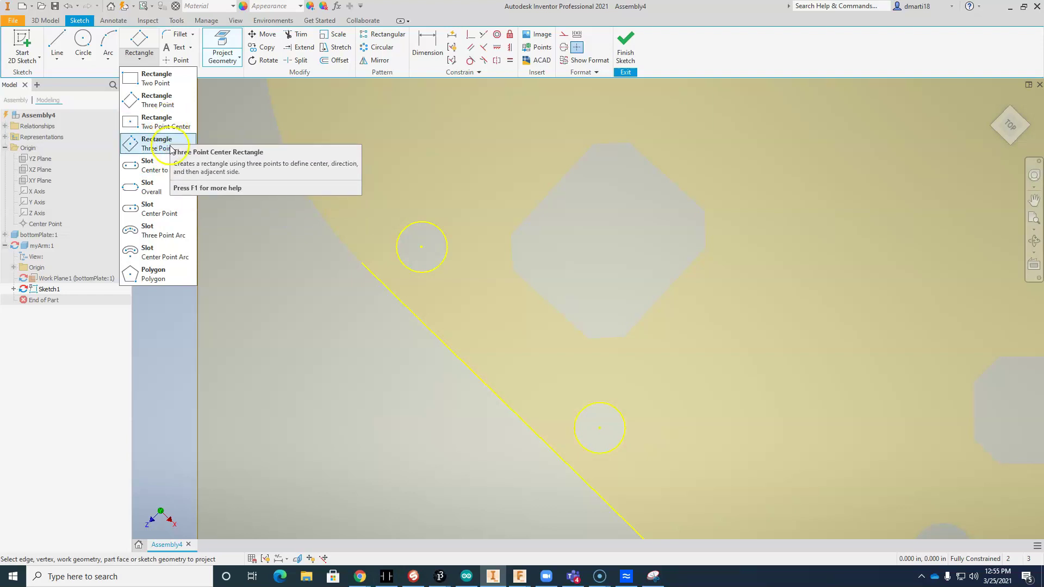
left_click(153, 102)
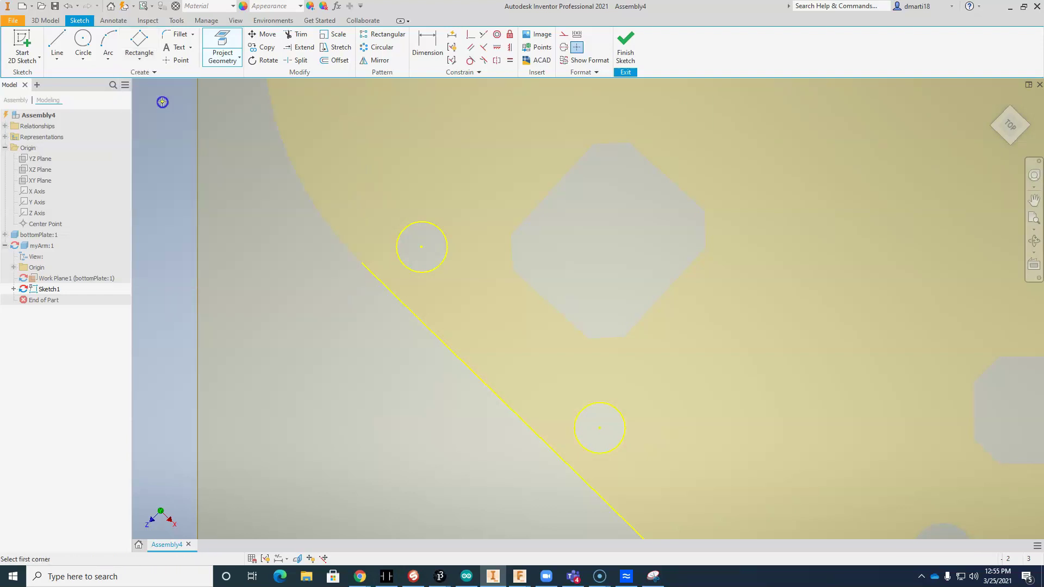
left_click(365, 266)
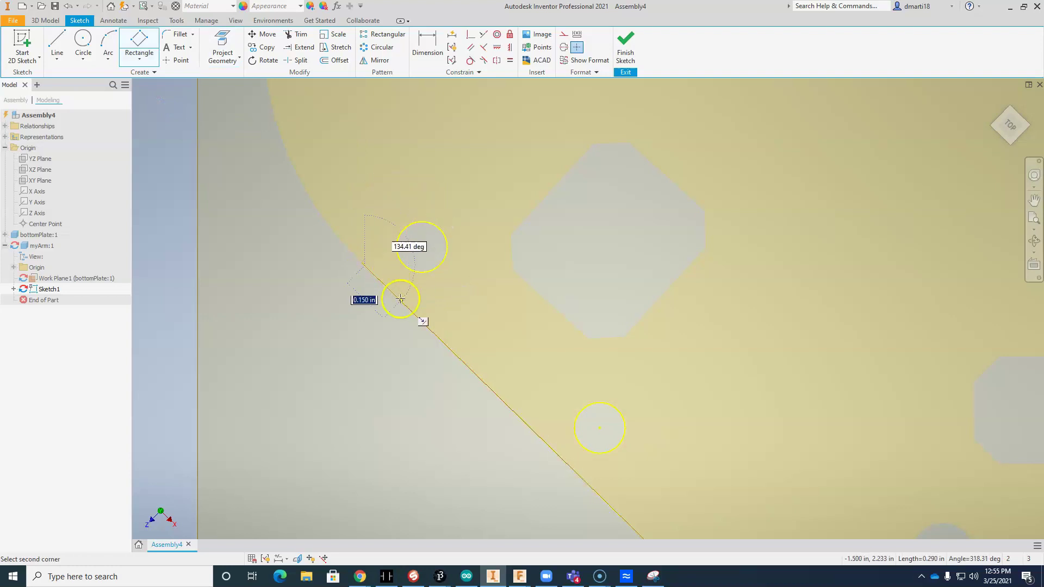
left_click(413, 311)
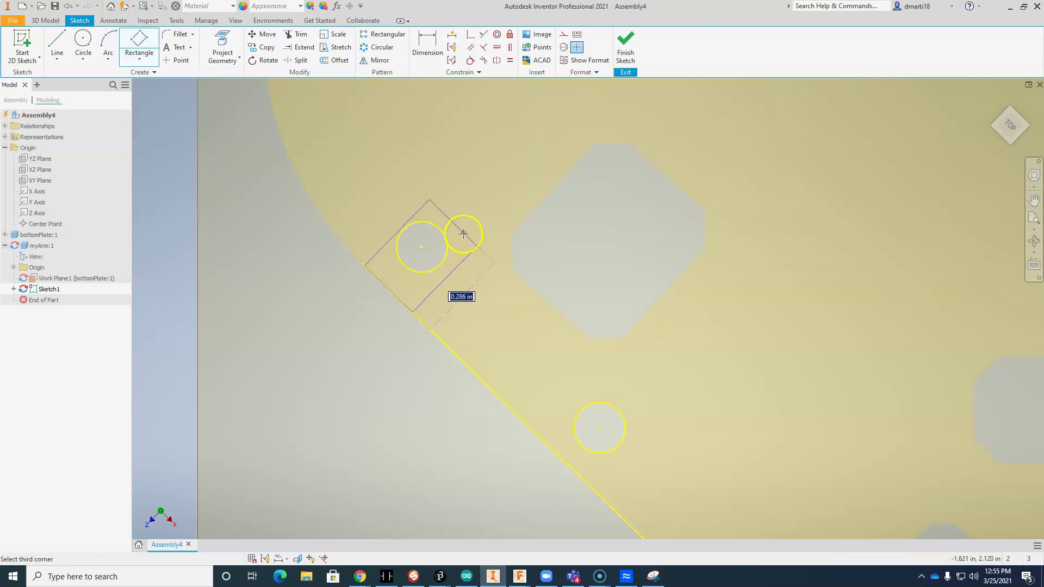
left_click(477, 246)
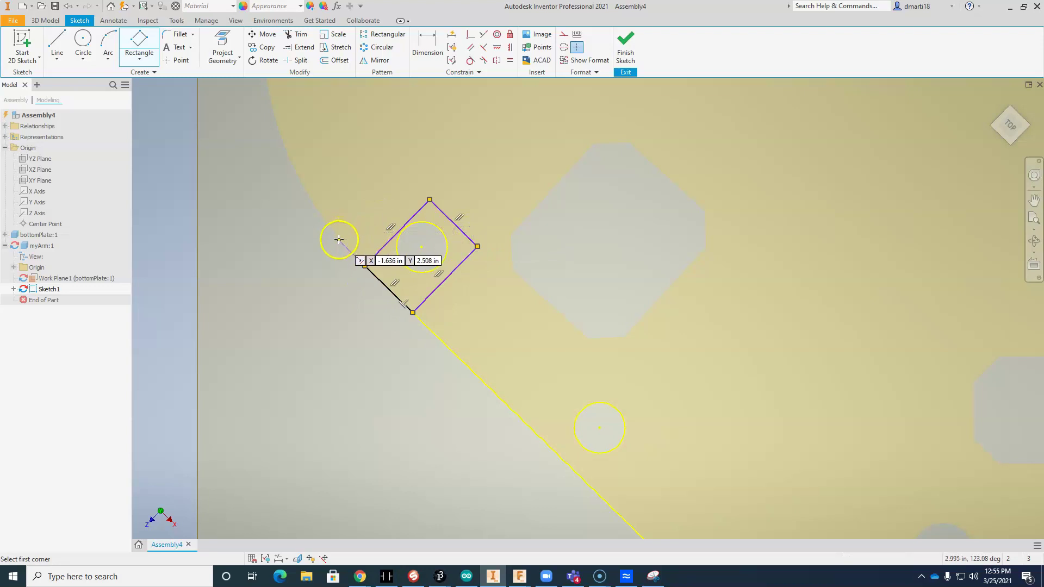
Draw a second three-point rectangle around the lower projected hole, with one side on the projected diagonal edge.
left_click(523, 423)
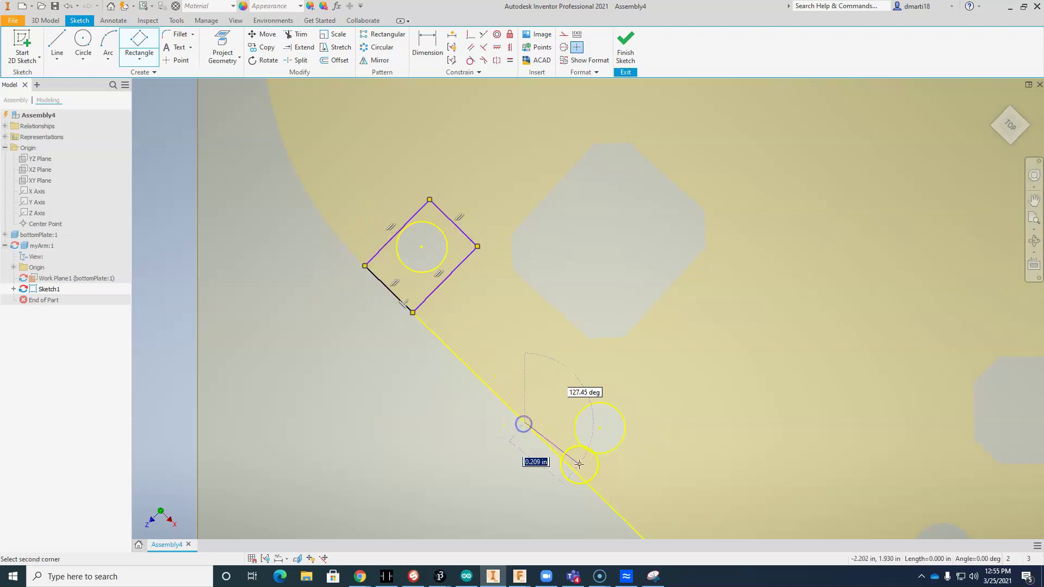
left_click(601, 497)
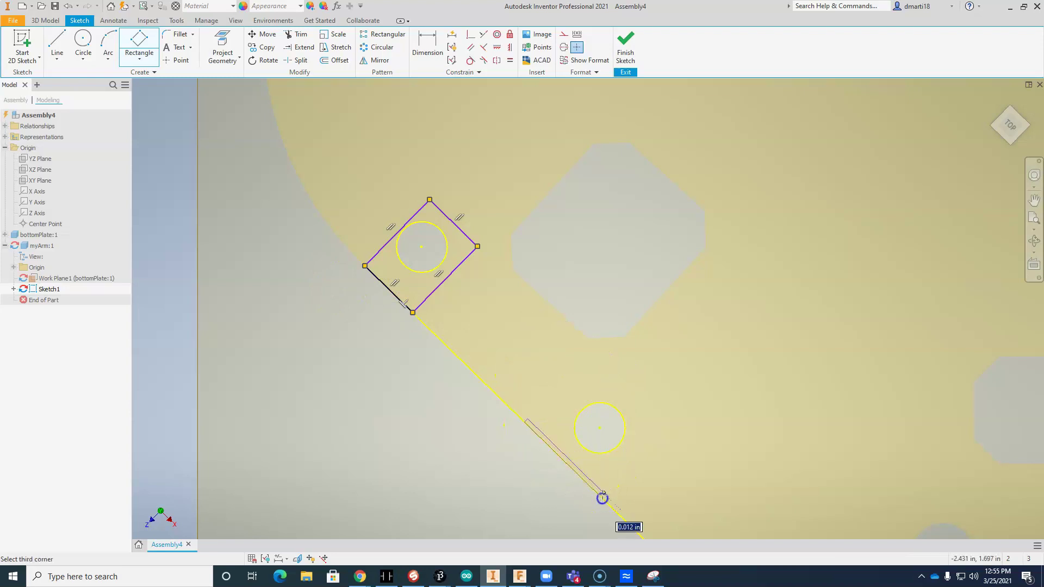
left_click(668, 420)
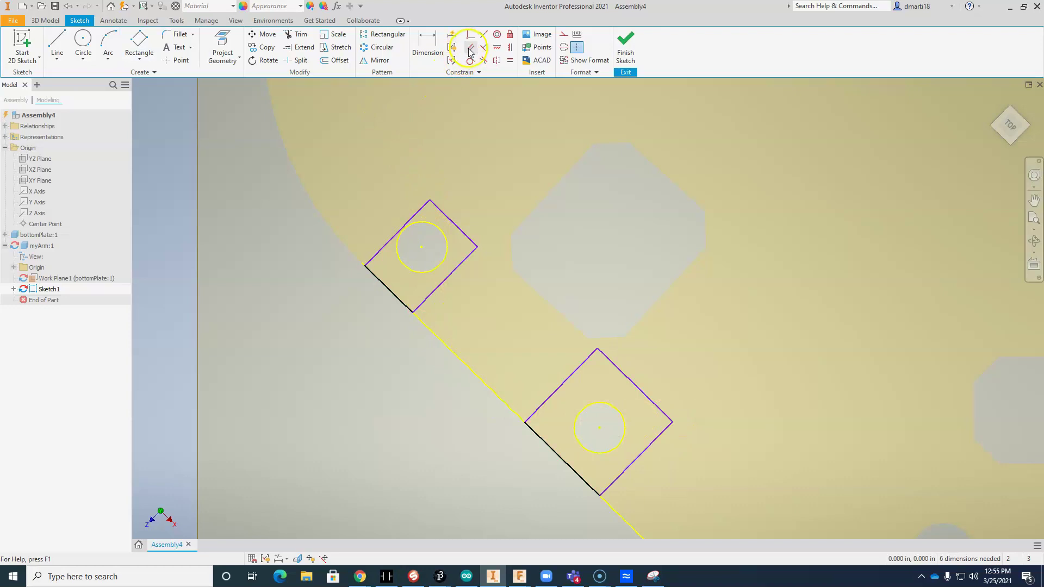
left_click(427, 44)
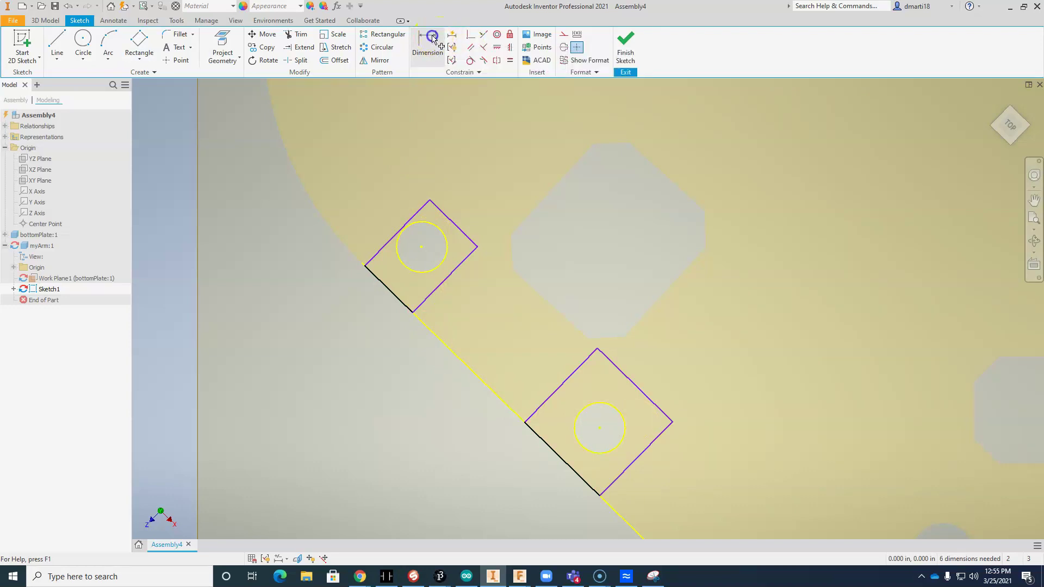
left_click(414, 215)
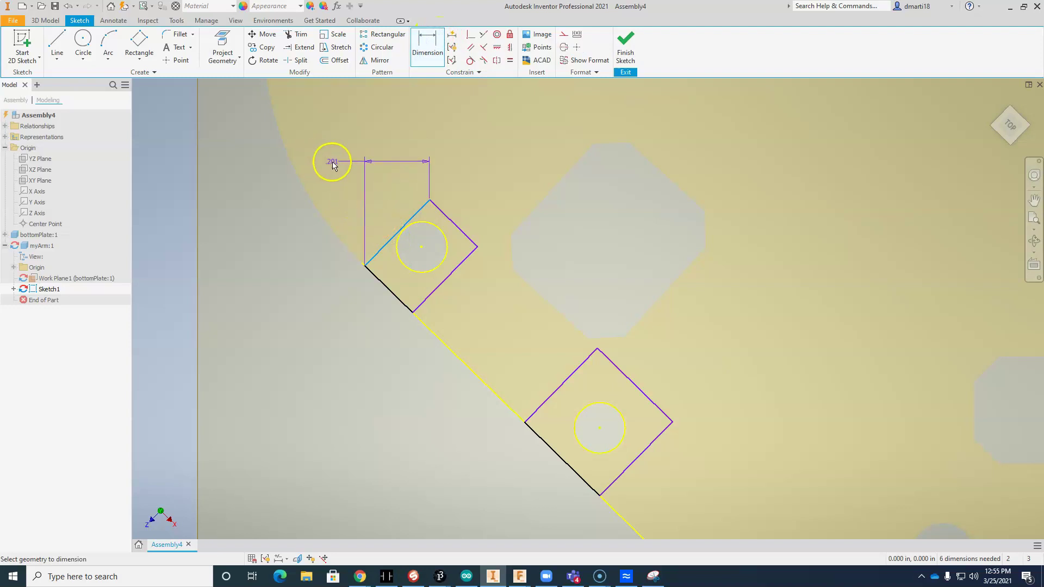
key("Escape")
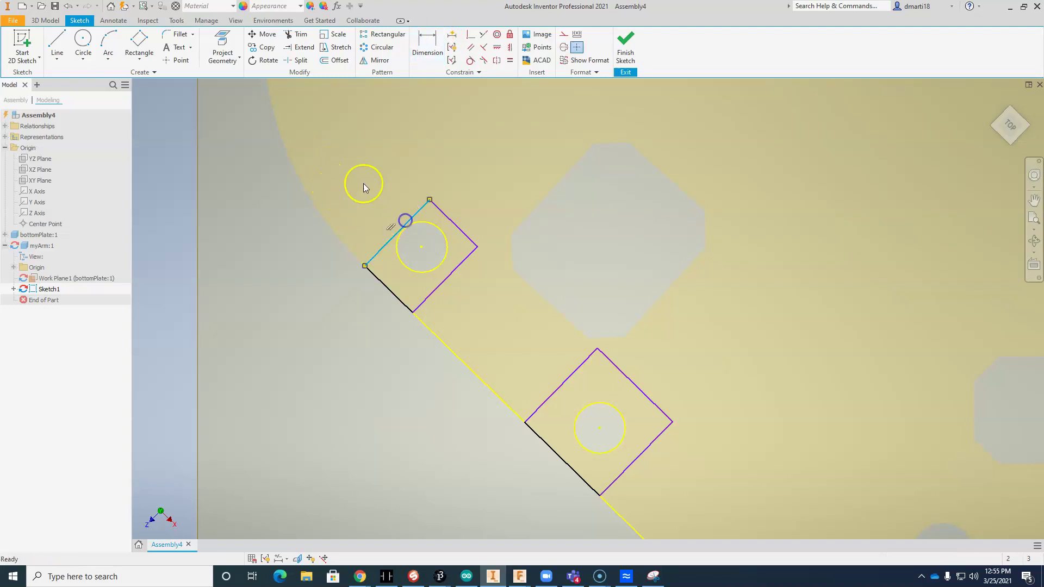
left_click(428, 46)
left_click(420, 211)
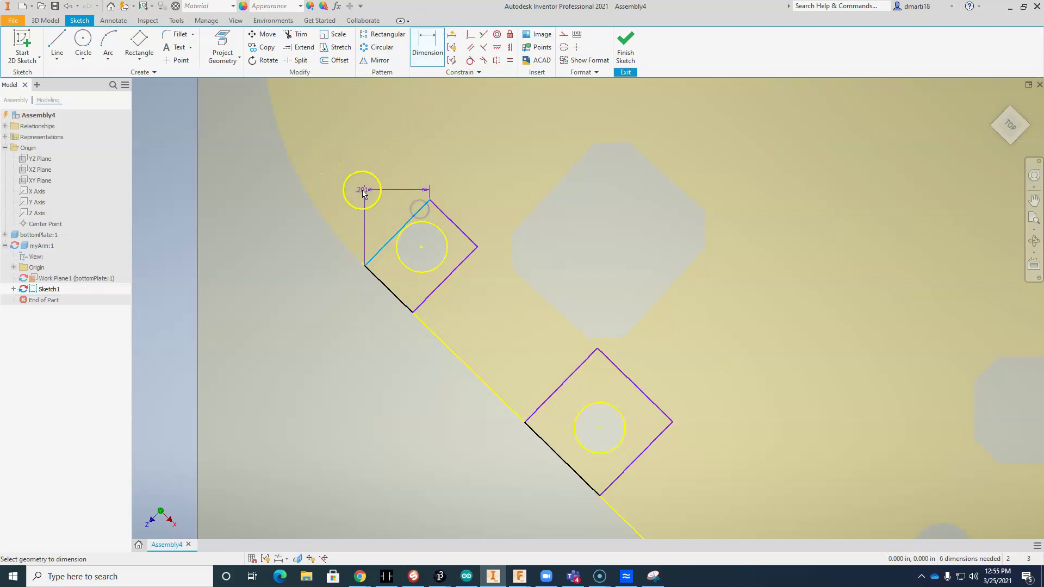
key("Escape")
left_click_drag(443, 234, 450, 224)
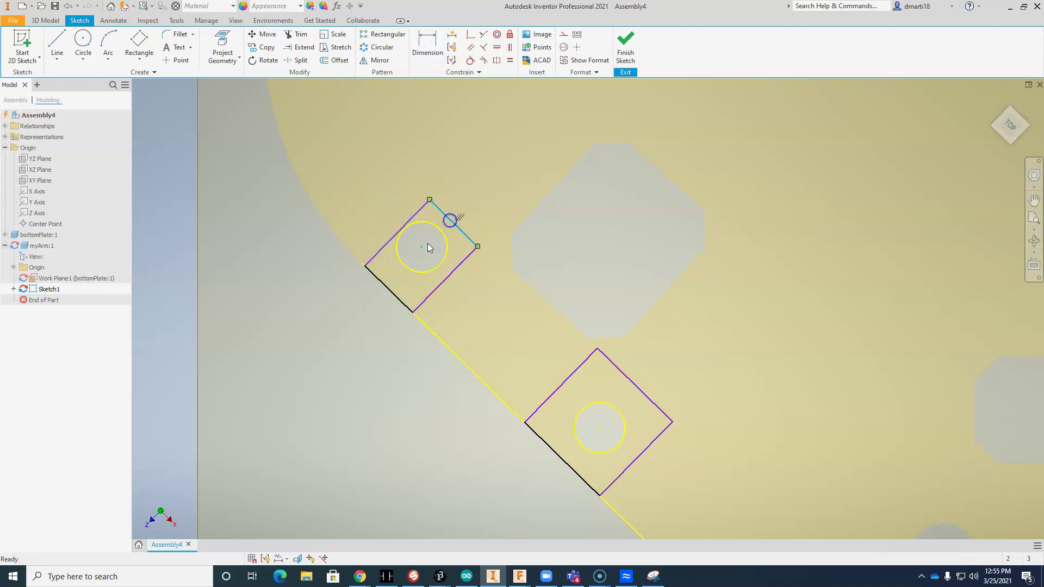
Dimension the upper rectangle's depth, measured perpendicular to the plate's diagonal edge, to .360 in.
left_click(414, 39)
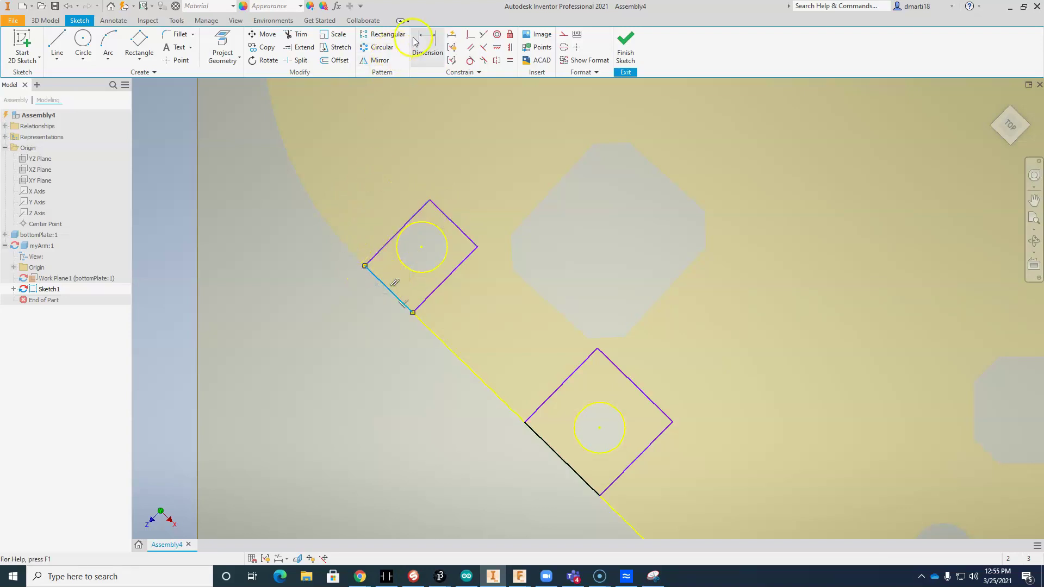
left_click(380, 284)
left_click(379, 252)
left_click(363, 203)
type(".360")
key("Return")
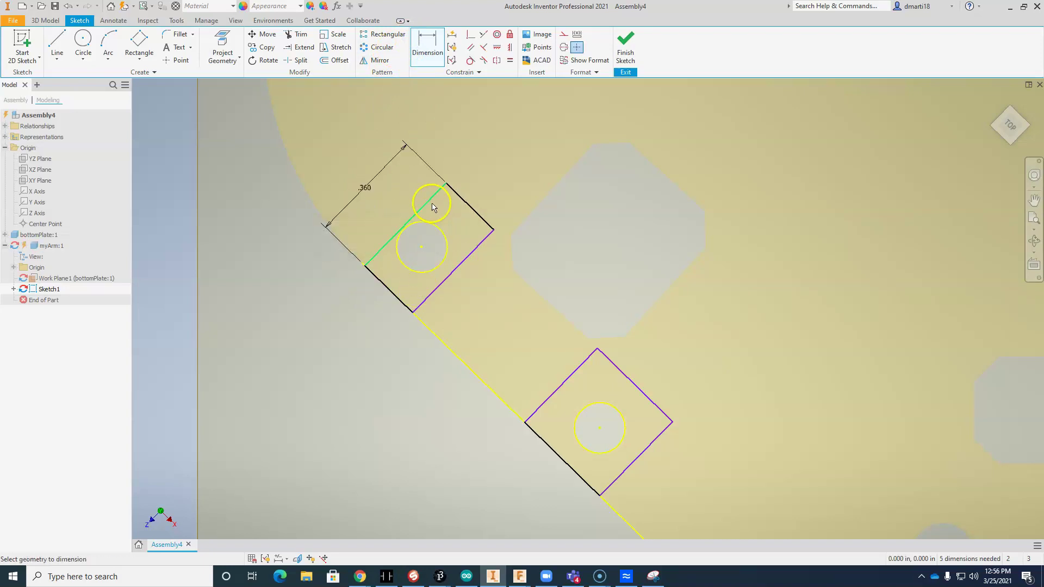
Dimension the upper rectangle's width, measured along the plate's diagonal edge, to .36 in.
left_click(426, 208)
left_click(474, 251)
left_click(492, 197)
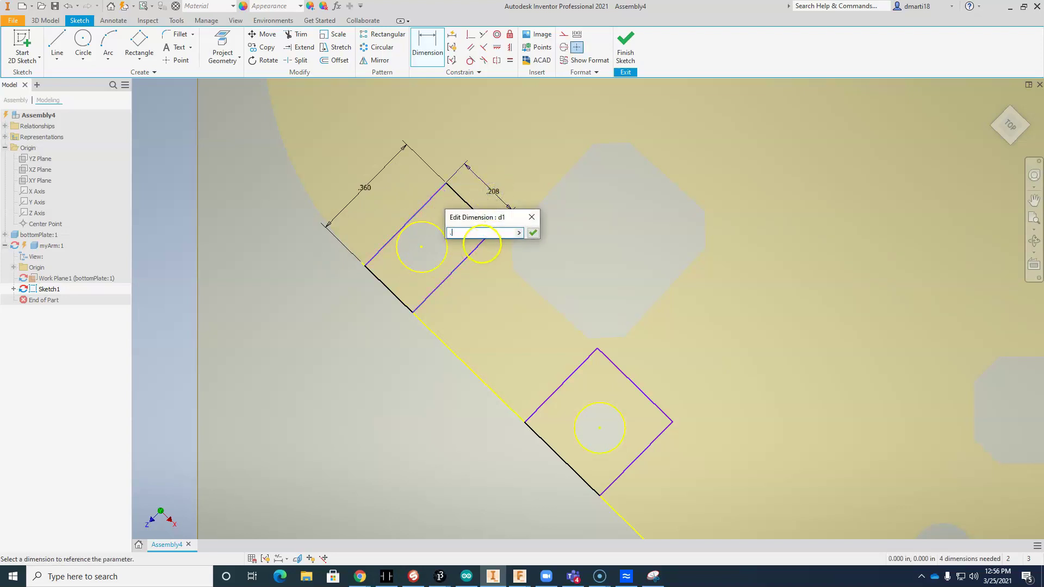
type(".36")
key("Return")
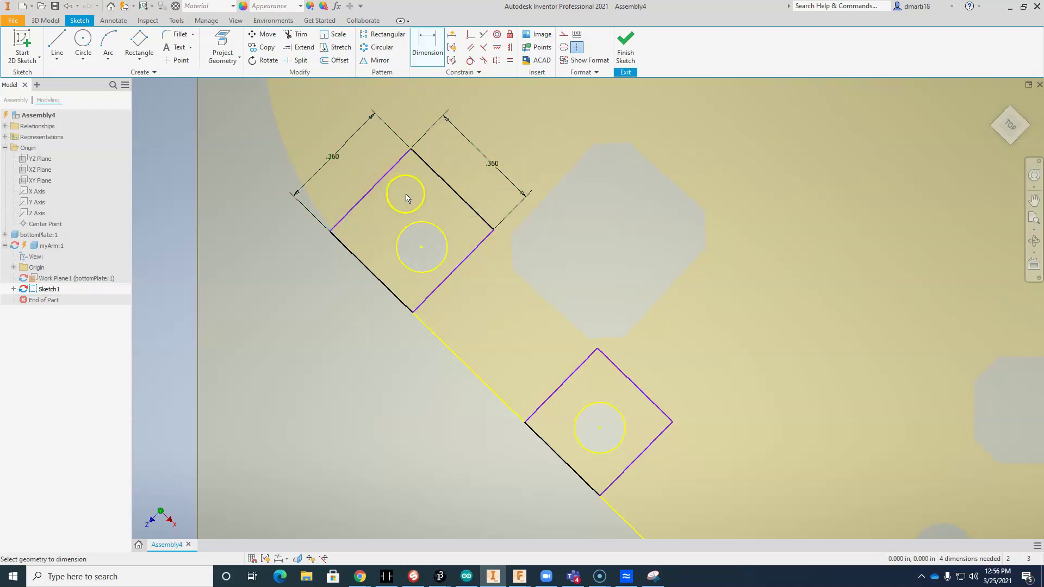
Dimension the distance from the upper square's upper-left side to the projected hole's centre to .180 in.
left_click(434, 46)
left_click(373, 197)
left_click(422, 248)
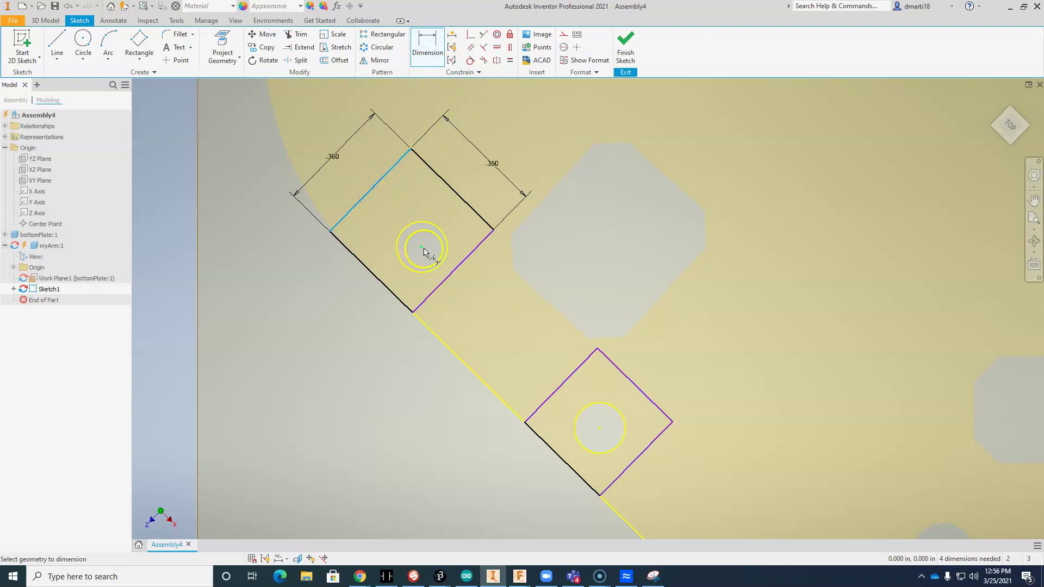
left_click(384, 227)
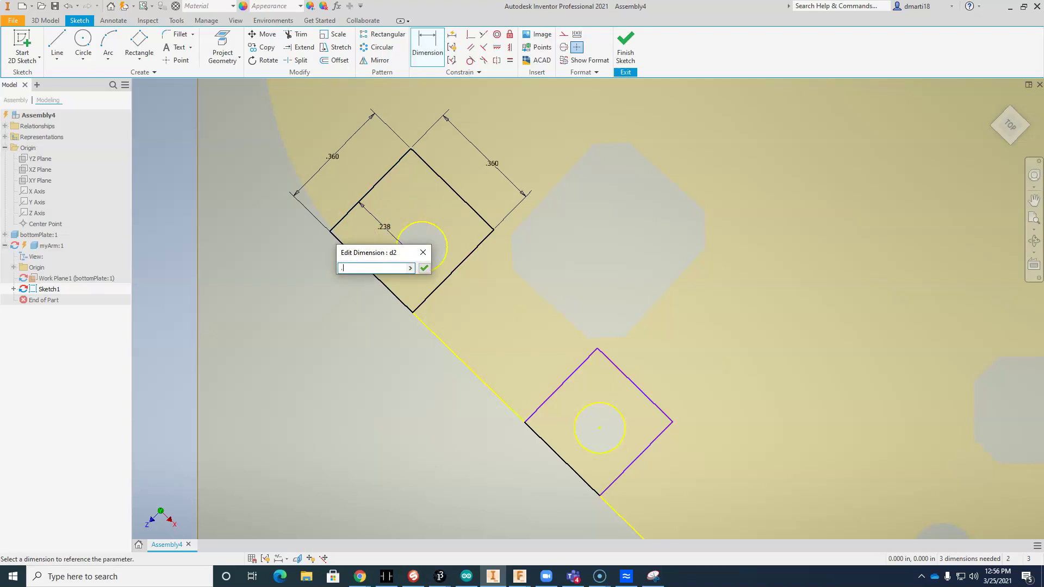
key("Return")
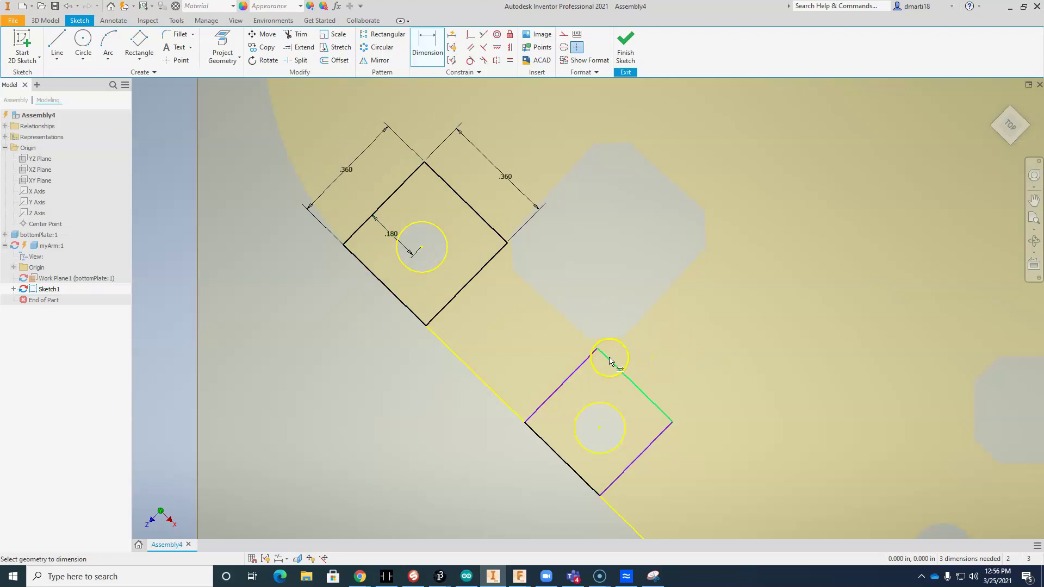
Dimension the lower rectangle's width along the plate's diagonal edge to .36 in.
left_click(657, 430)
left_click(662, 369)
type(".")
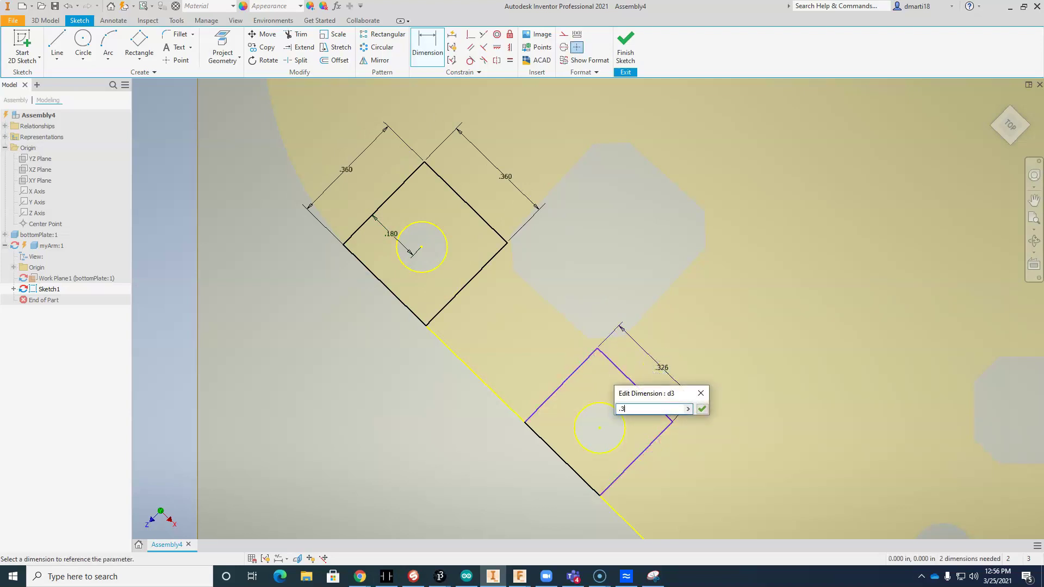
type("36")
key("Return")
Dimension the lower rectangle's depth, perpendicular to the plate's diagonal edge, to .36 in.
left_click(623, 375)
left_click(540, 436)
left_click(521, 364)
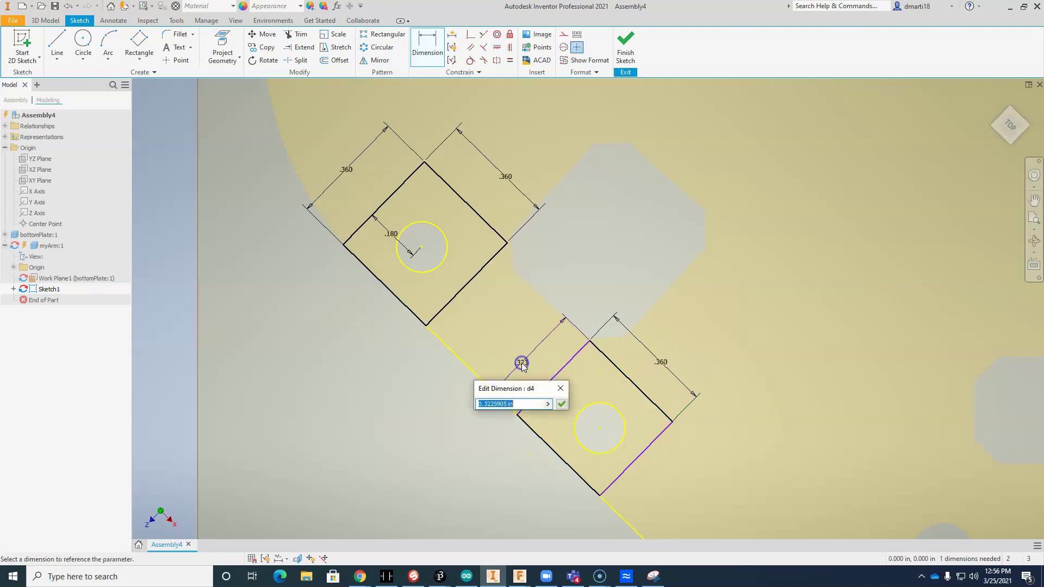
type(".36")
key("Return")
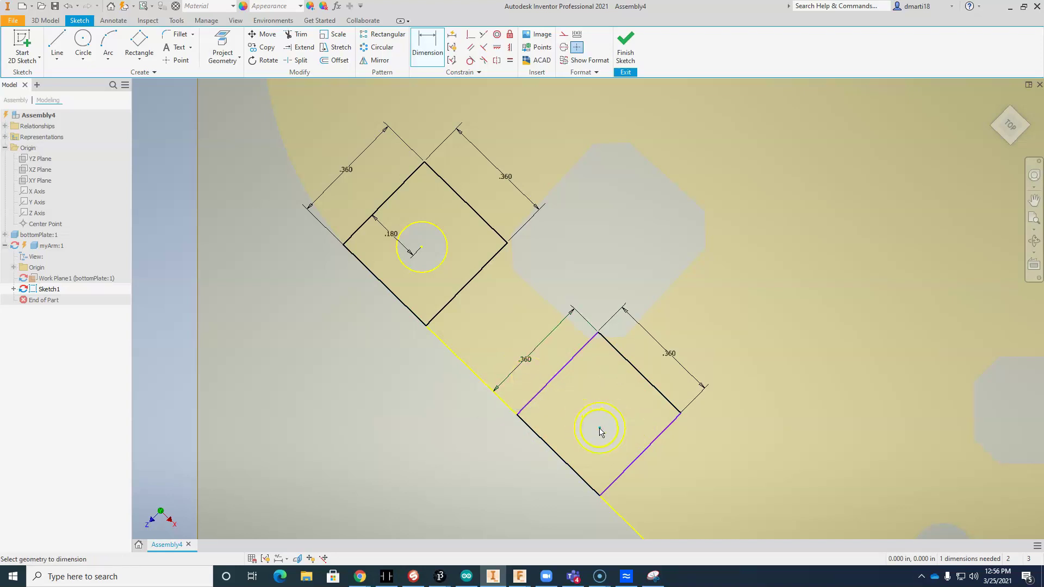
Dimension the distance from the lower square's lower-right side to its projected hole's centre to .18 in.
left_click(635, 457)
left_click(599, 427)
left_click(551, 497)
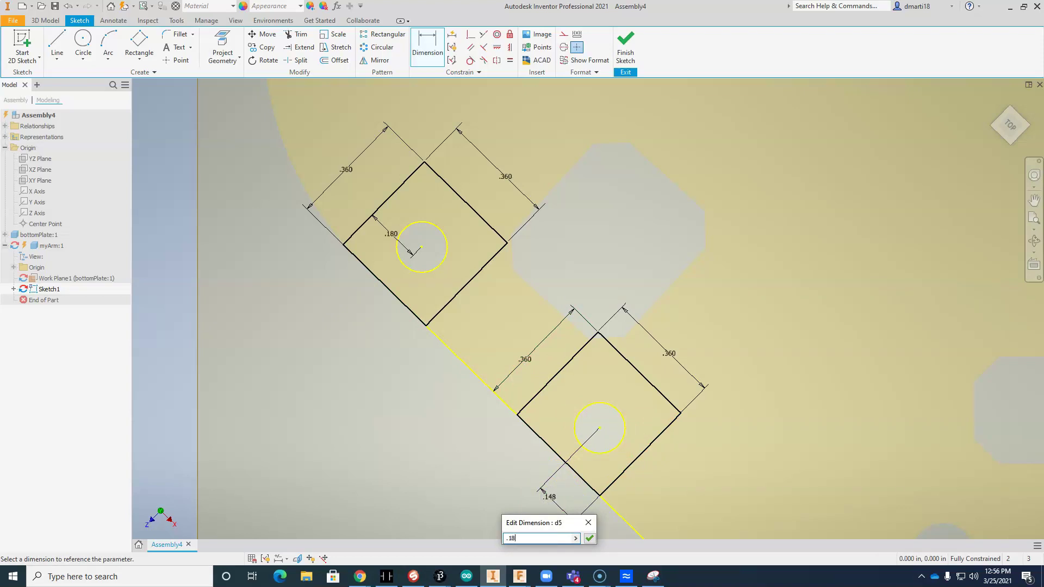
key("Return")
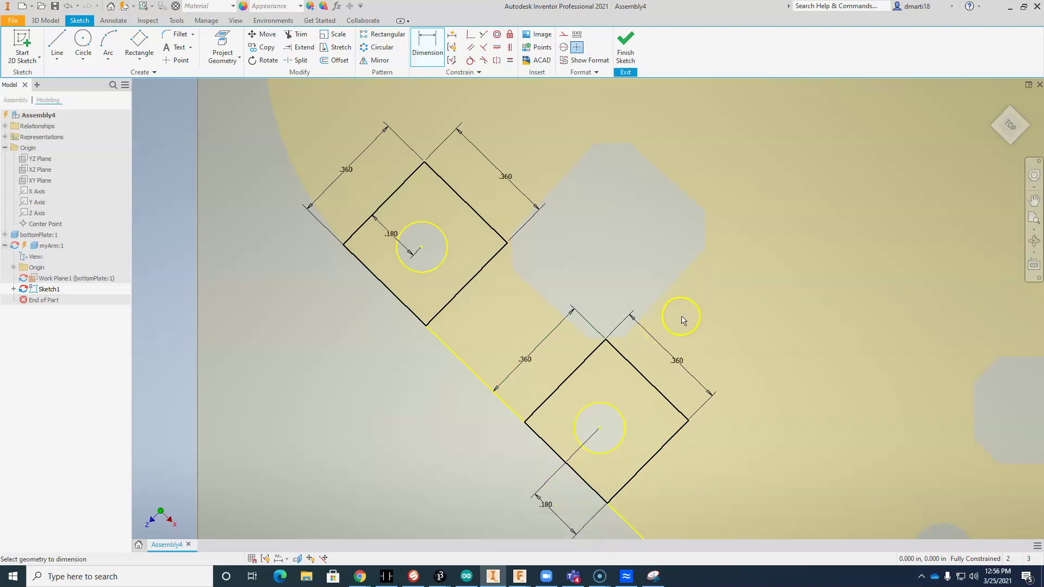
Try to dimension the distance from the upper hole's centre to the upper square's inner side, parallel to the plate edge.
middle_click_drag(682, 317, 671, 301)
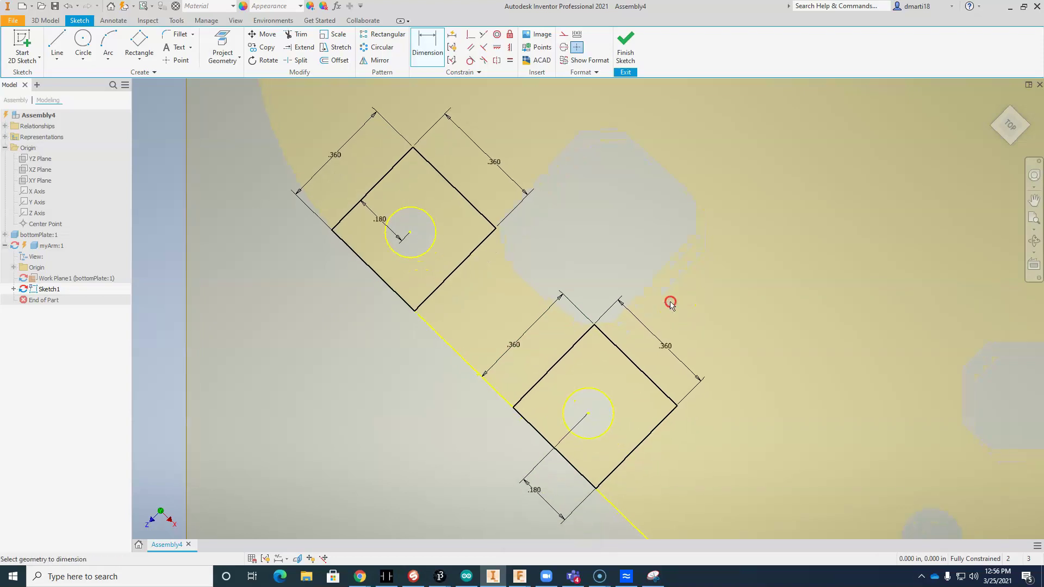
left_click(411, 234)
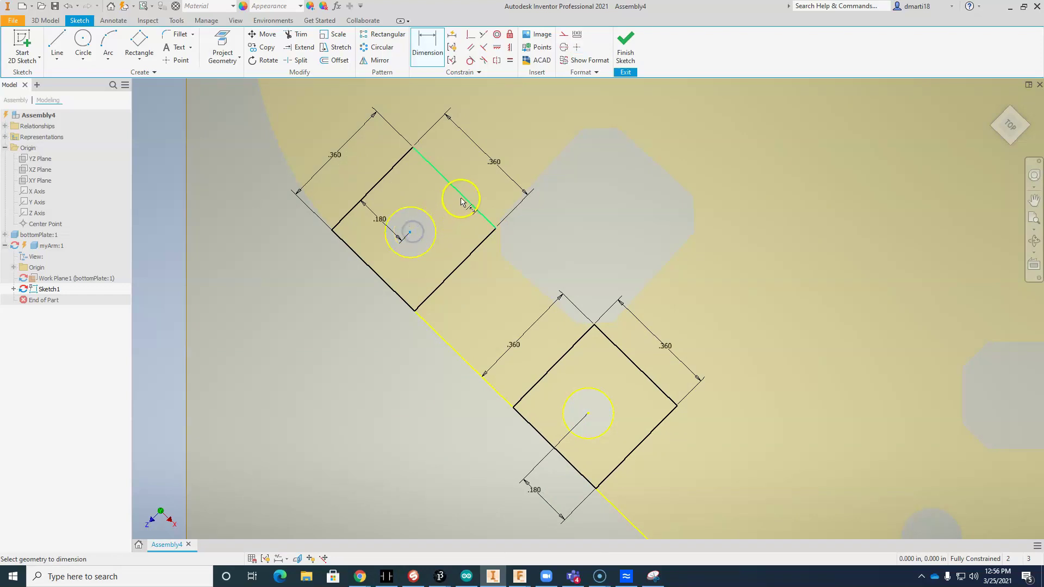
left_click(459, 199)
left_click(447, 232)
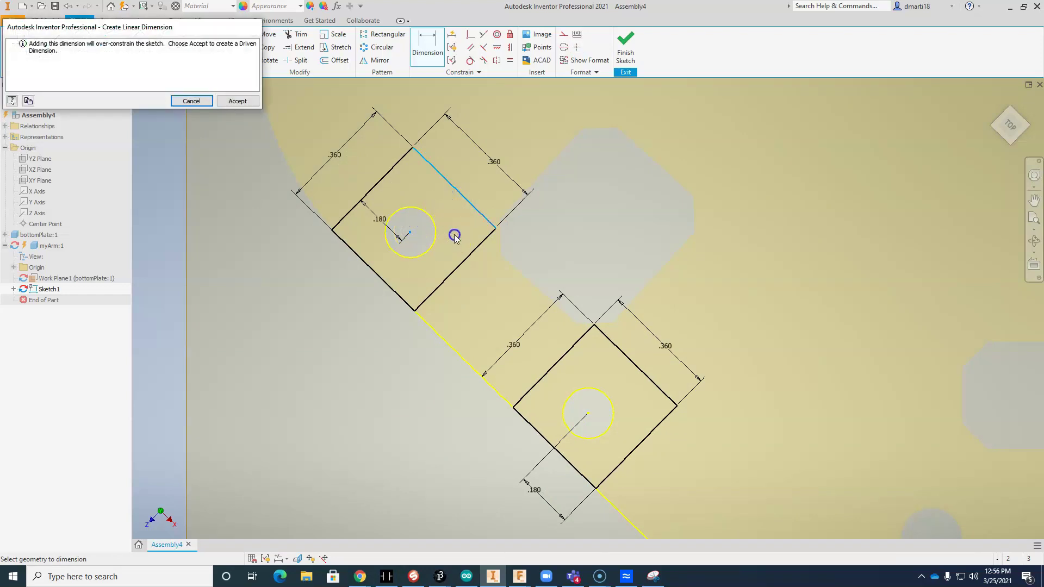
left_click(191, 101)
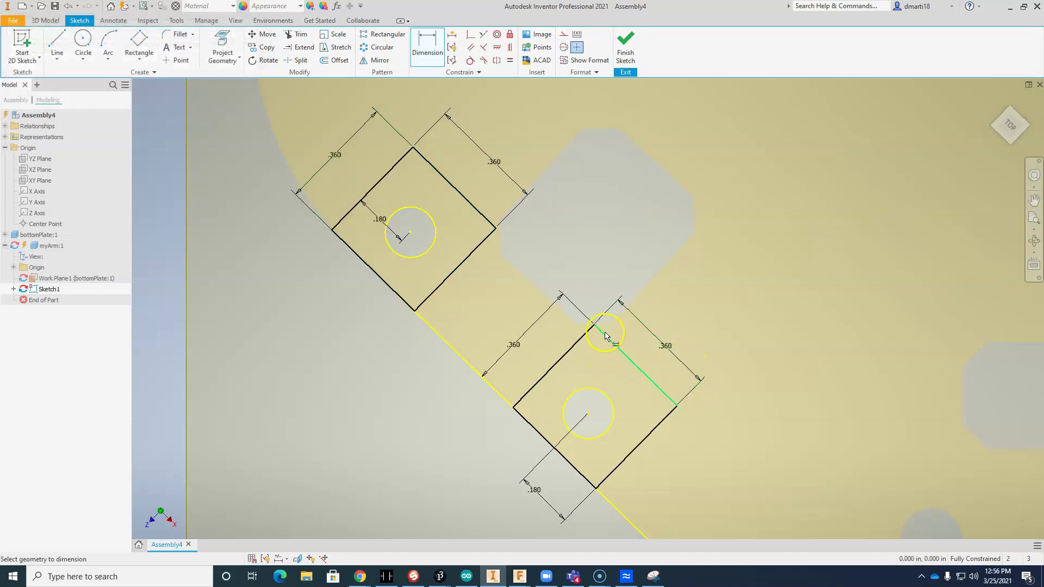
Apply a Parallel constraint between the inner sides of the upper and lower squares.
left_click(470, 47)
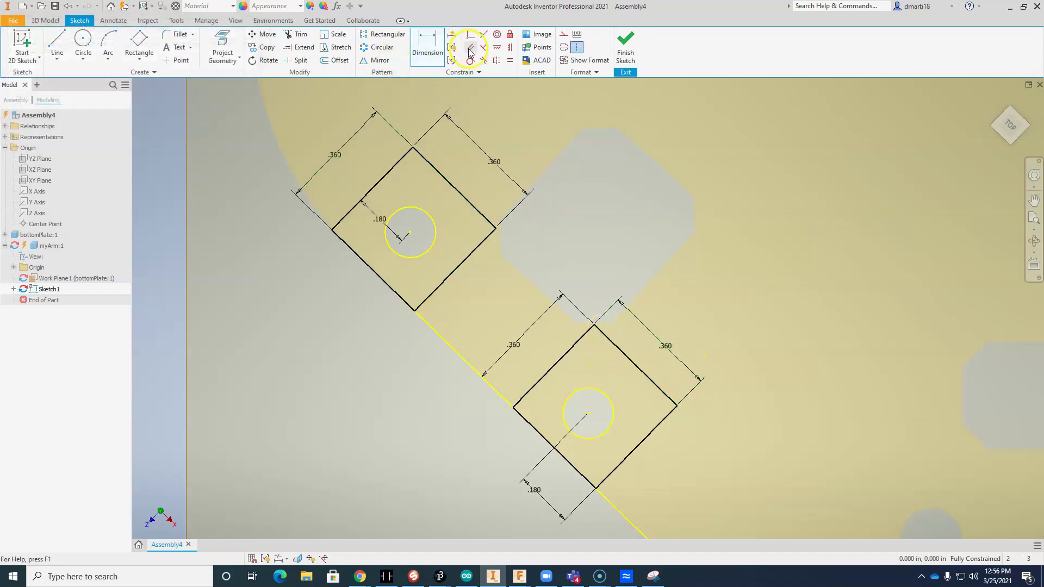
left_click(468, 201)
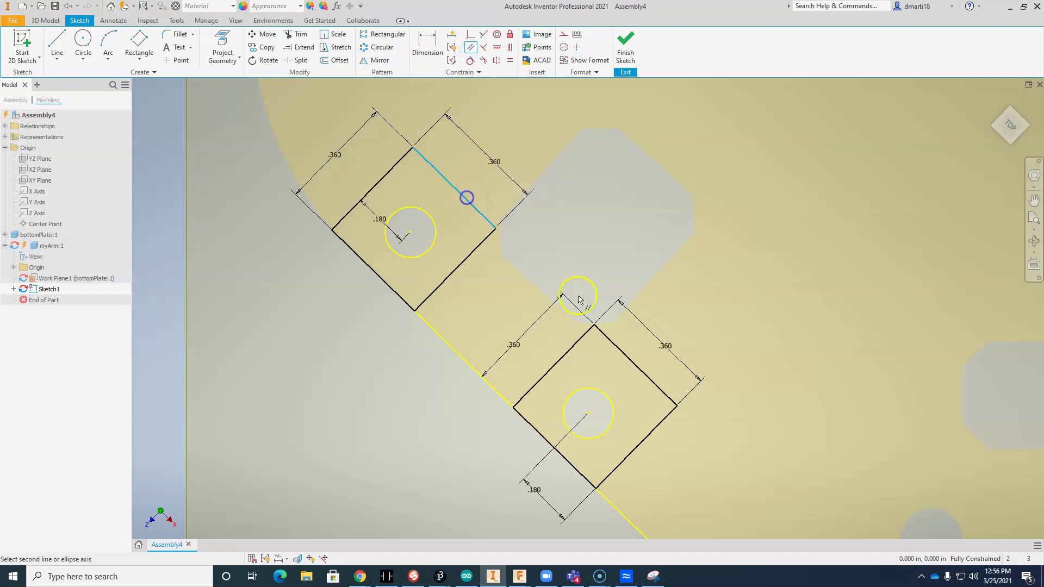
left_click(633, 359)
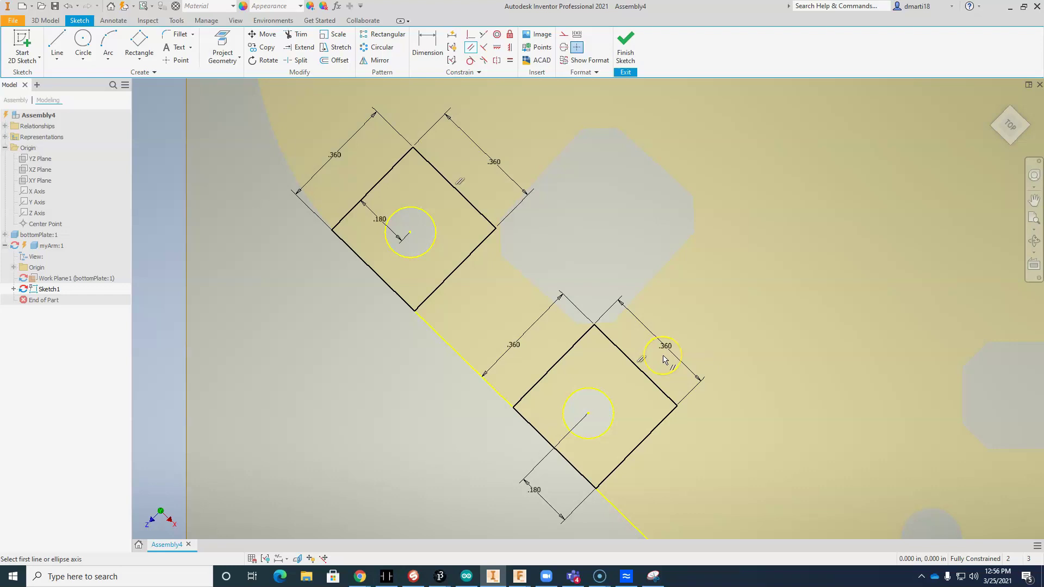
key("Escape")
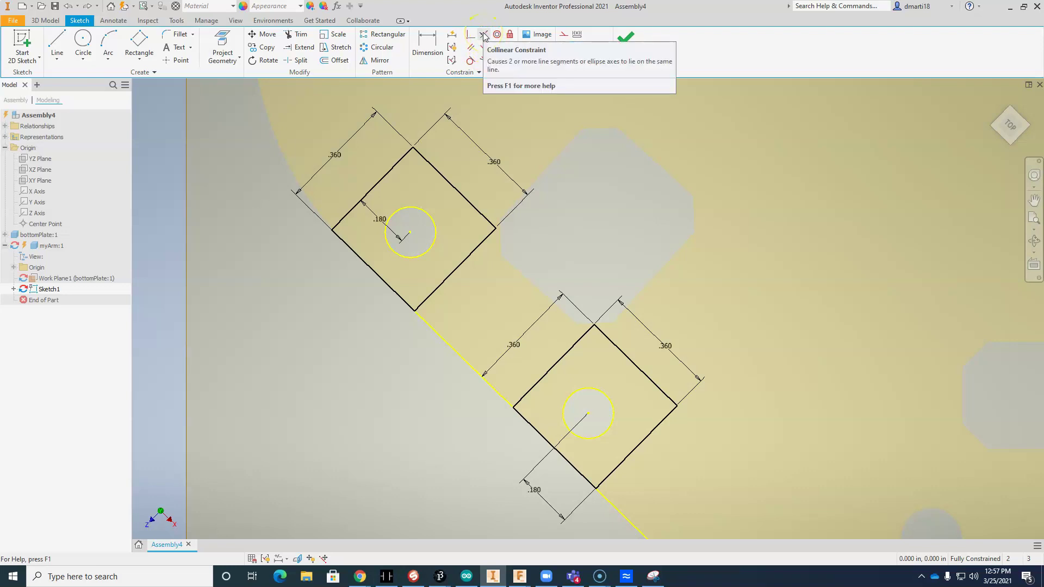
Try to make the inner sides of the two squares collinear.
left_click(484, 36)
left_click(474, 208)
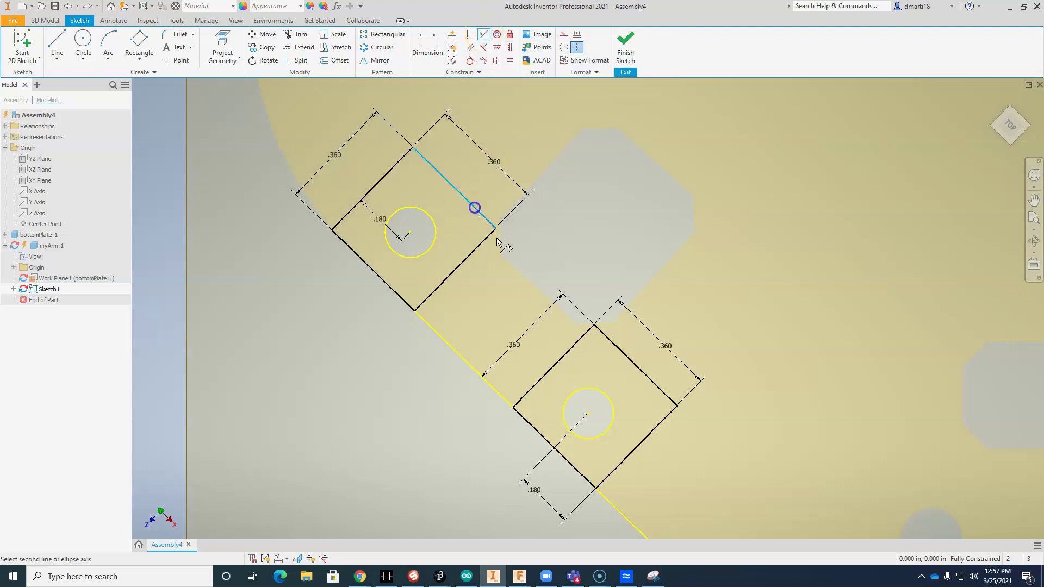
left_click(612, 346)
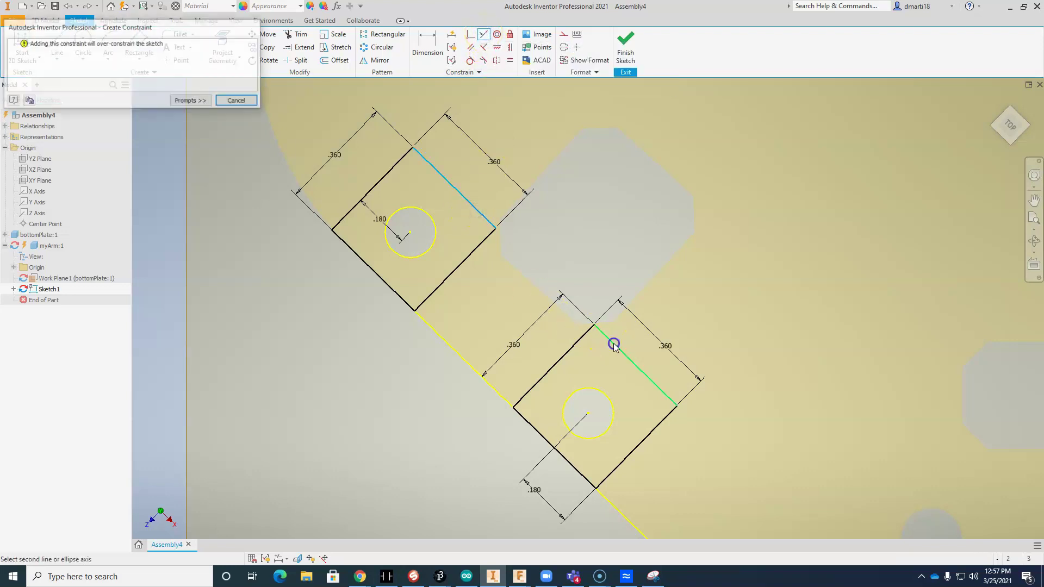
left_click(246, 99)
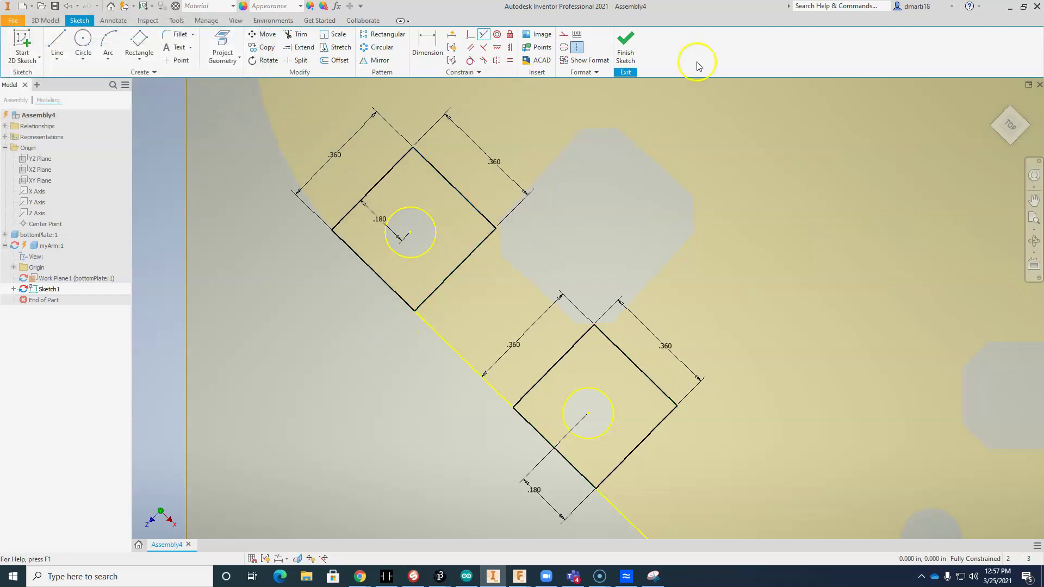
Finish the sketch and extrude both square profiles upward from the plate, leaving out the hole circles.
left_click(637, 50)
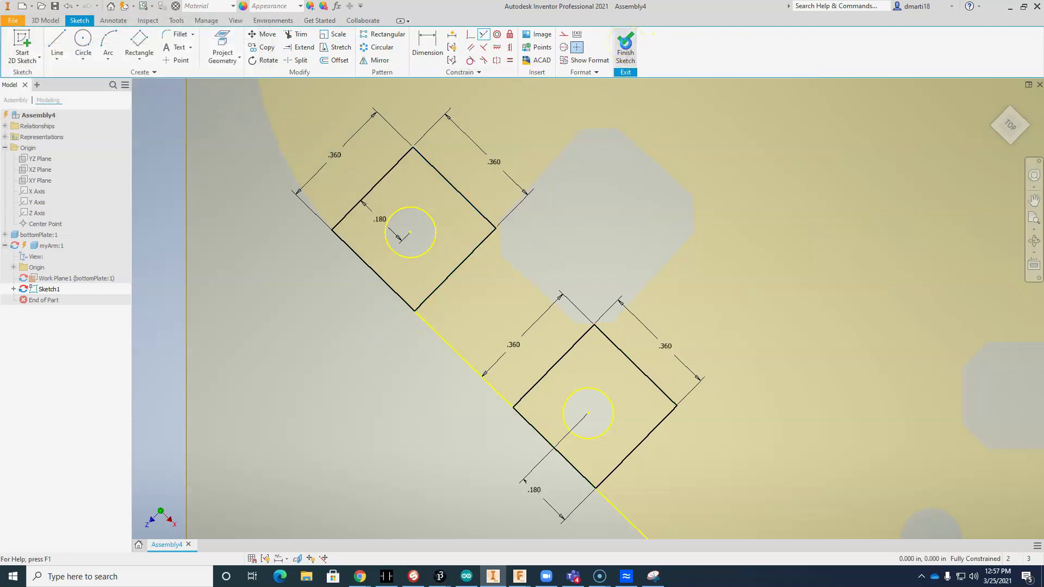
scroll(413, 345, "up", 8)
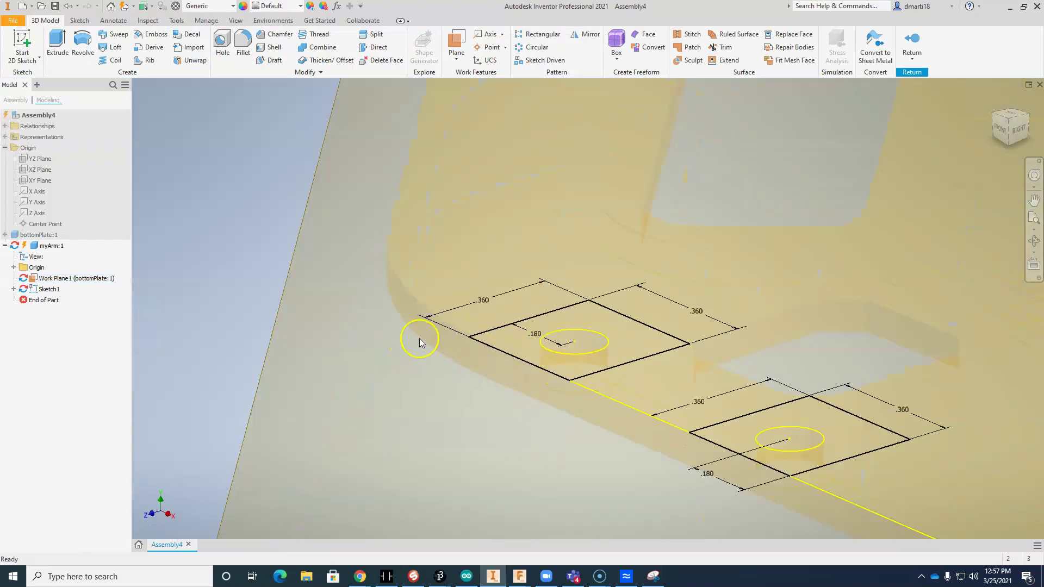
left_click(64, 43)
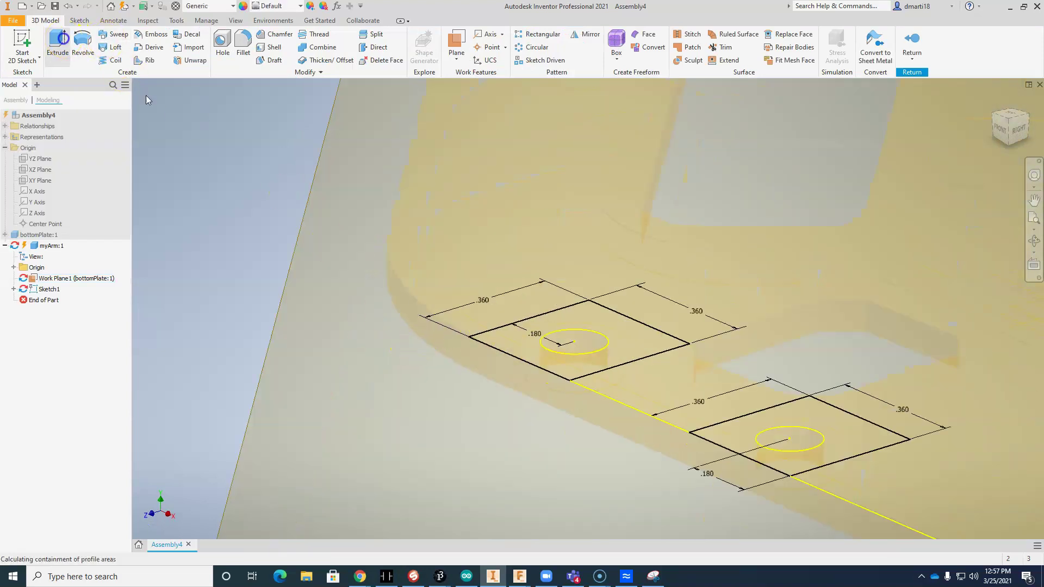
left_click(585, 313)
left_click(783, 421)
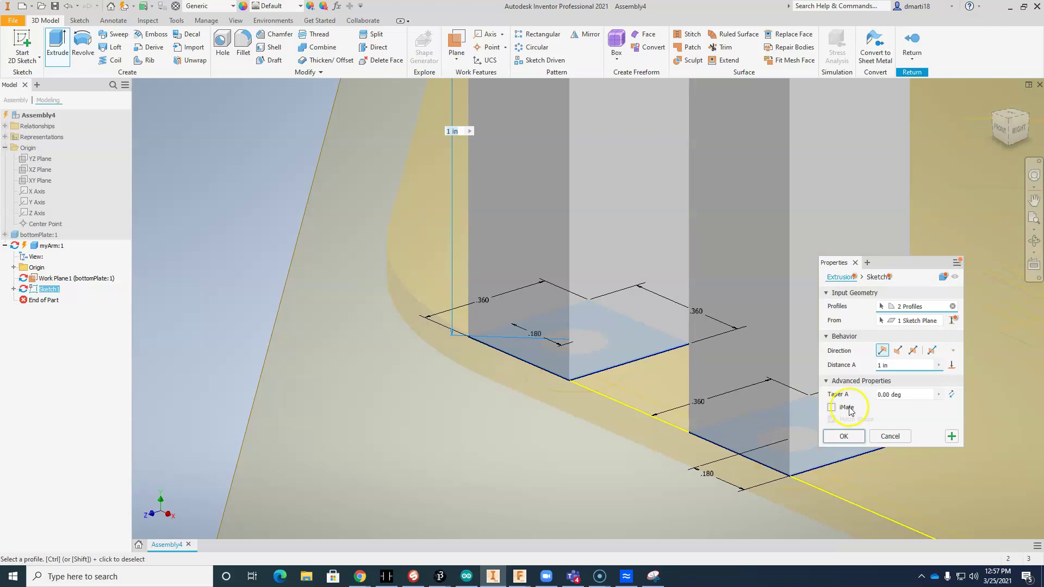
left_click(896, 365)
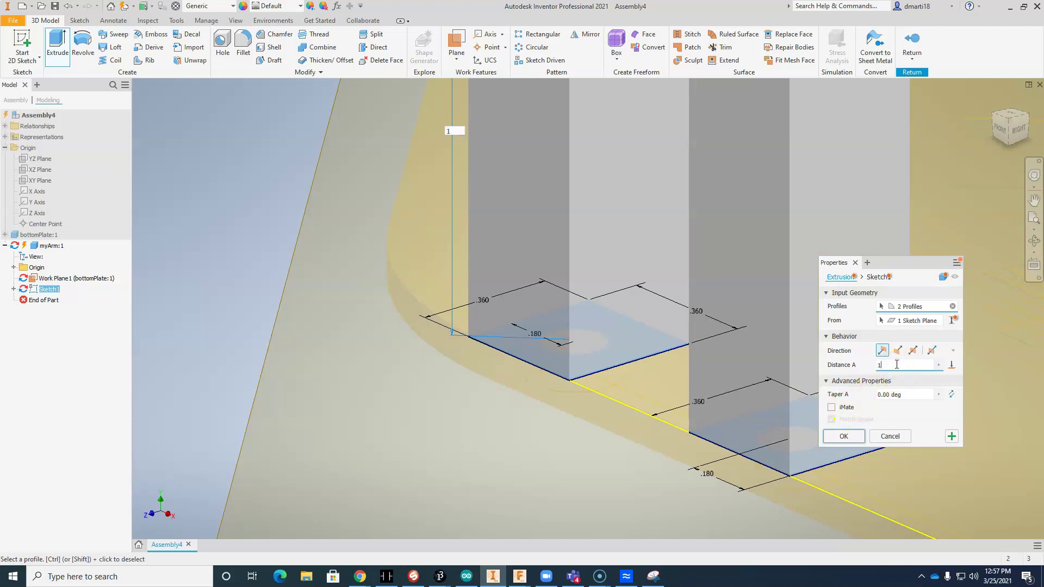
key("Return")
Start a new 2D sketch on the outer face of an extruded post.
middle_click_drag(600, 224, 599, 283)
scroll(600, 283, "down", 4)
scroll(600, 283, "up", 8)
middle_click_drag(542, 216, 464, 308)
left_click(26, 43)
left_click(493, 261)
middle_click_drag(643, 238, 672, 304)
Sketch a three-point rectangle about 0.2 in tall that spans the gap between the two posts, level with their tops.
left_click(137, 38)
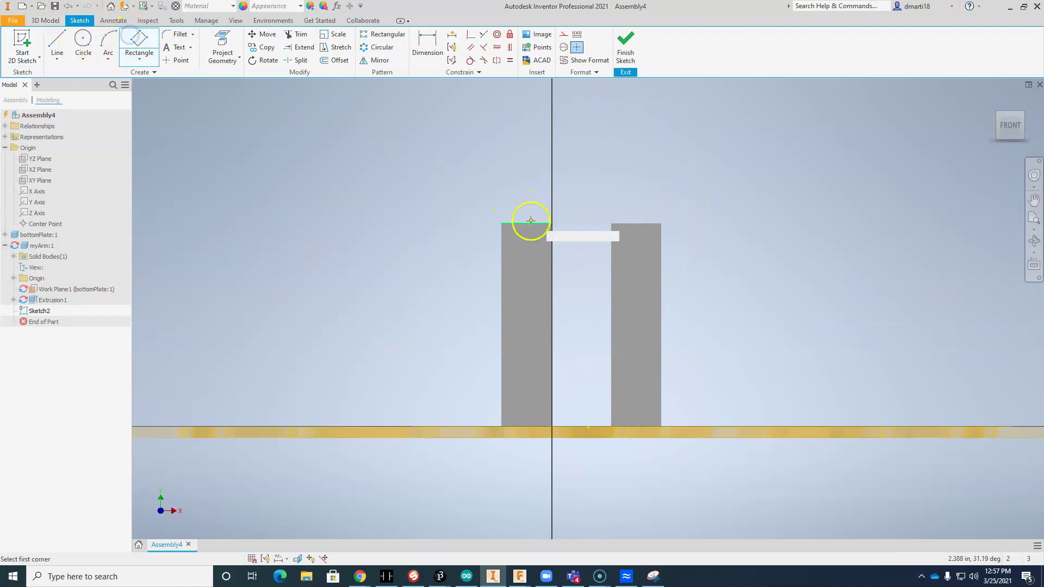
left_click(552, 223)
left_click(552, 251)
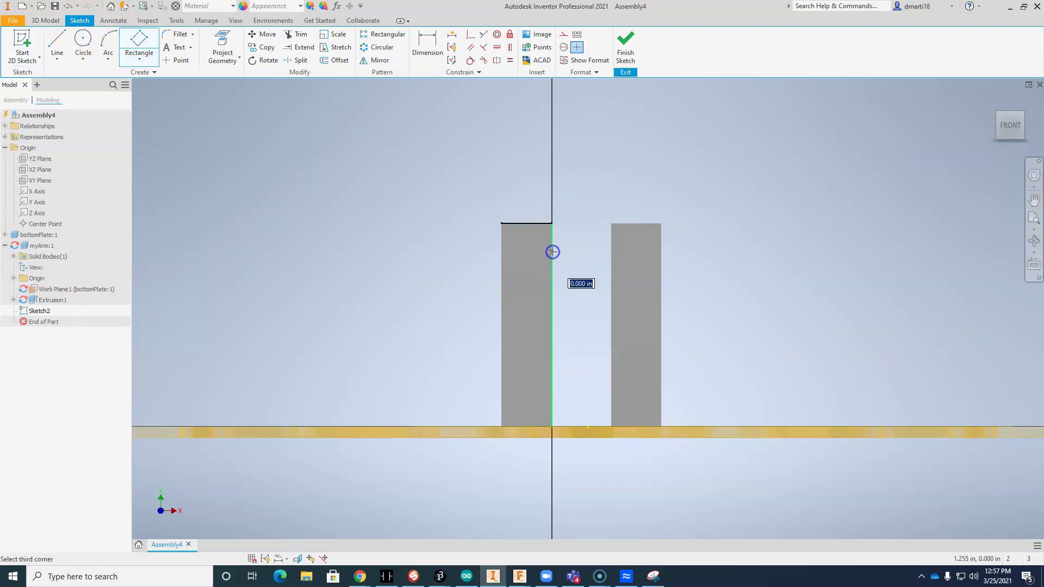
left_click(611, 248)
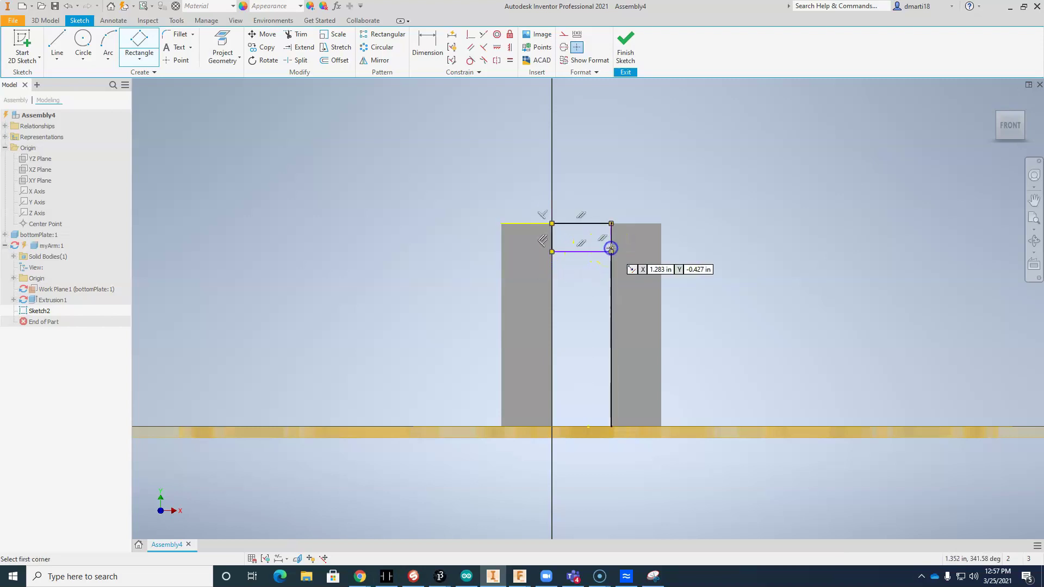
scroll(572, 192, "up", 5)
middle_click_drag(561, 218, 578, 179)
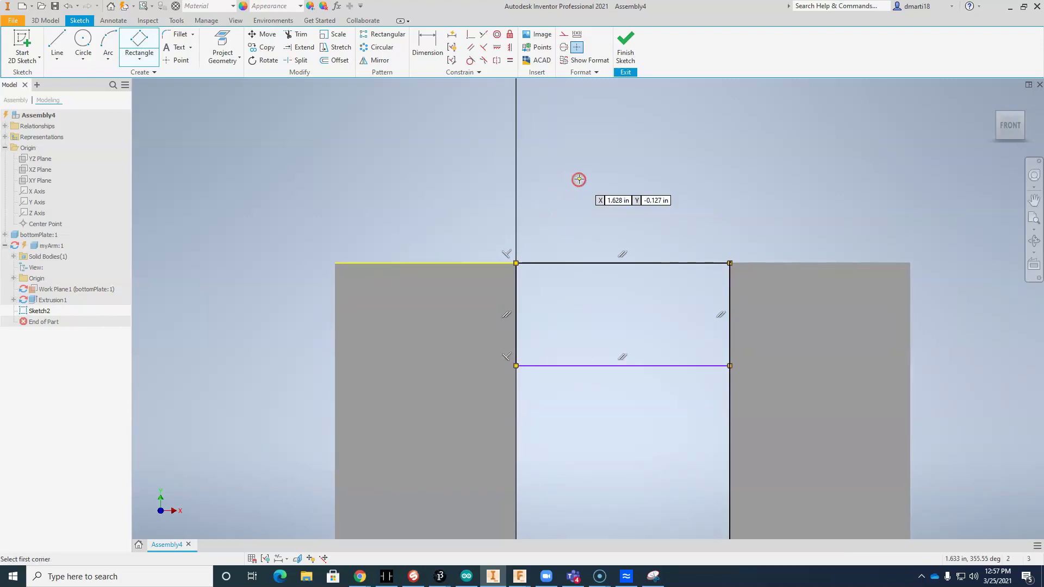
key("Escape")
Dimension the rectangle's height between its upper and lower edges and set it to 0.25 in.
left_click(435, 42)
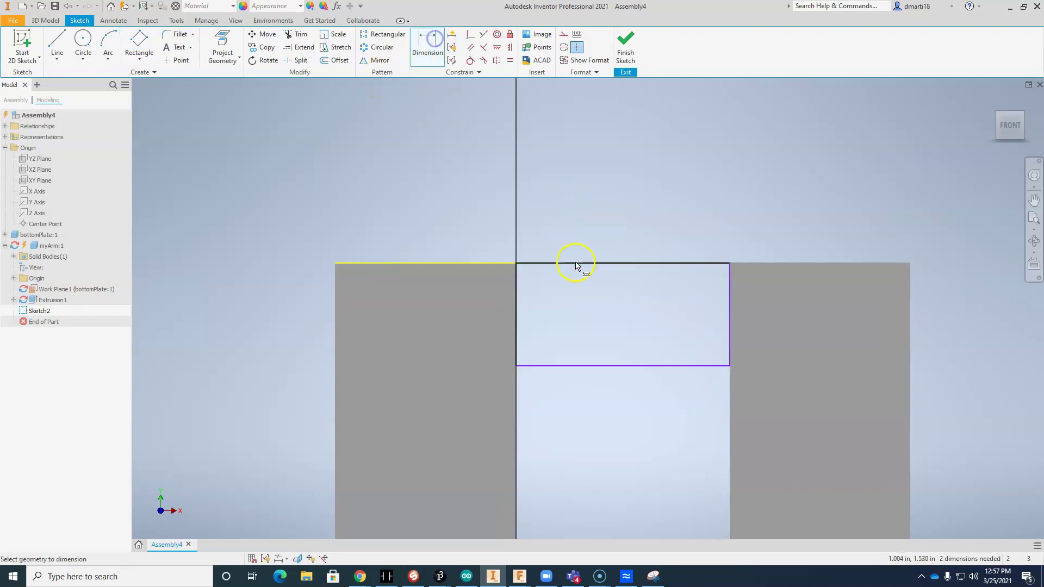
left_click(579, 265)
left_click(586, 364)
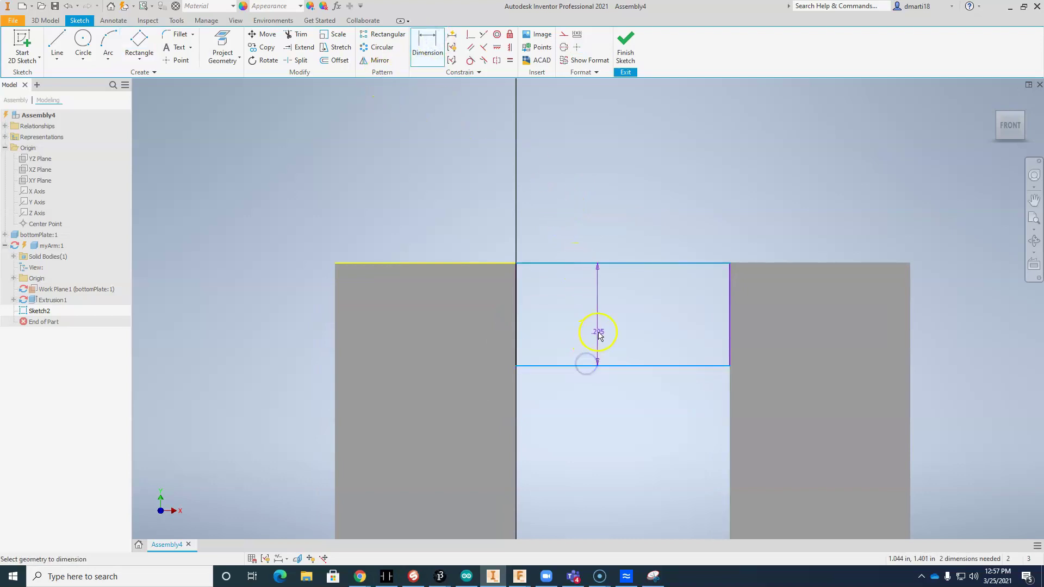
left_click(599, 332)
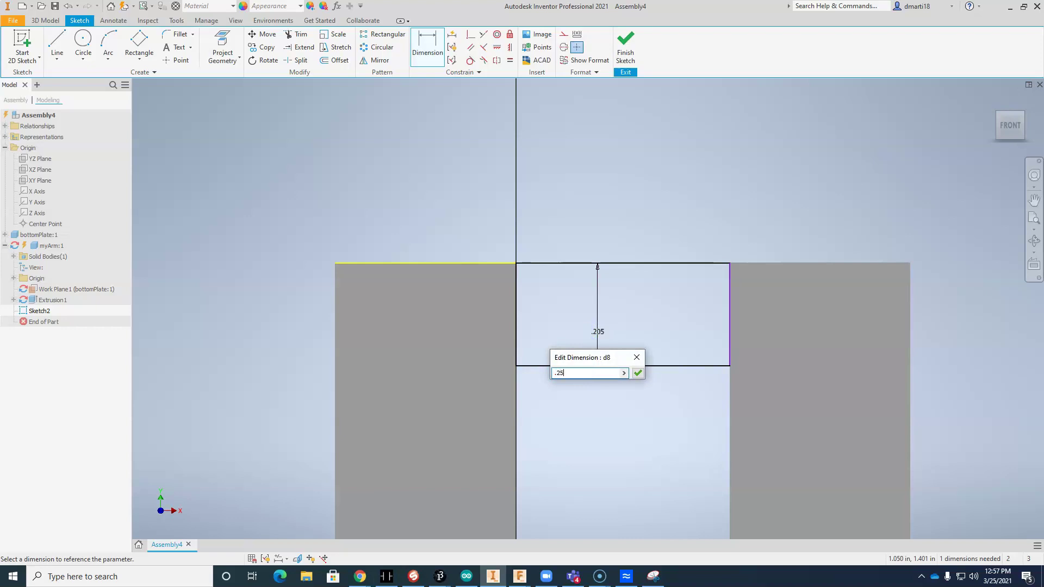
key("Return")
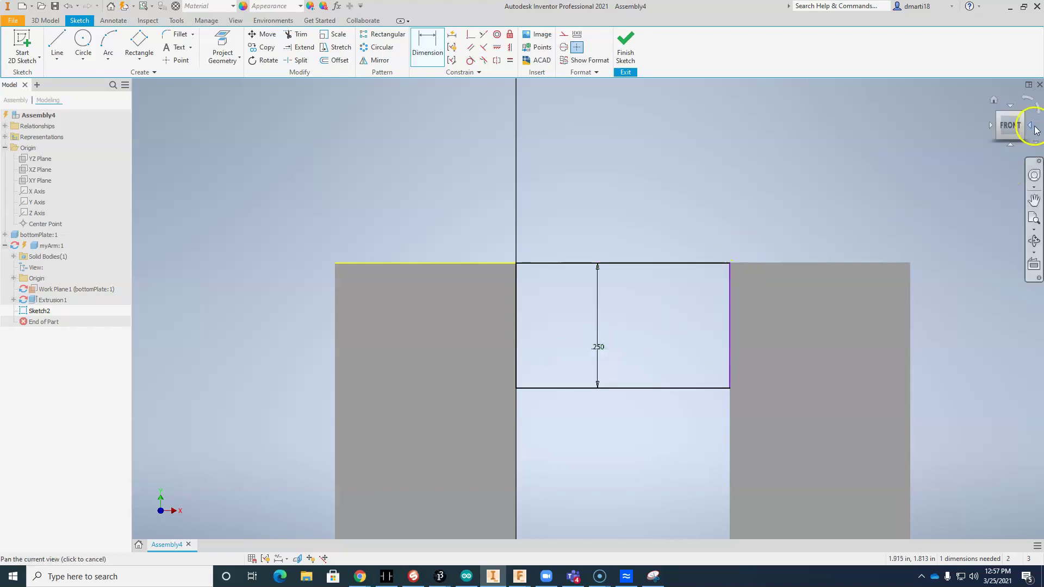
Finish the sketch and extrude the rectangle up to the posts' opposite face, joining it to them as a crossbar.
left_click(1025, 108)
scroll(540, 310, "up", 6)
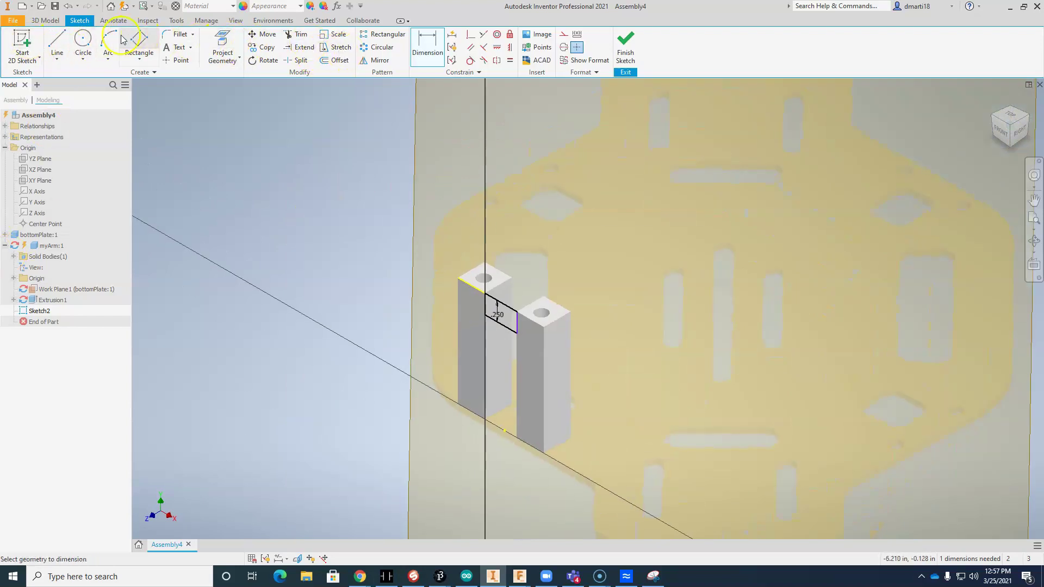
left_click(625, 45)
left_click(57, 44)
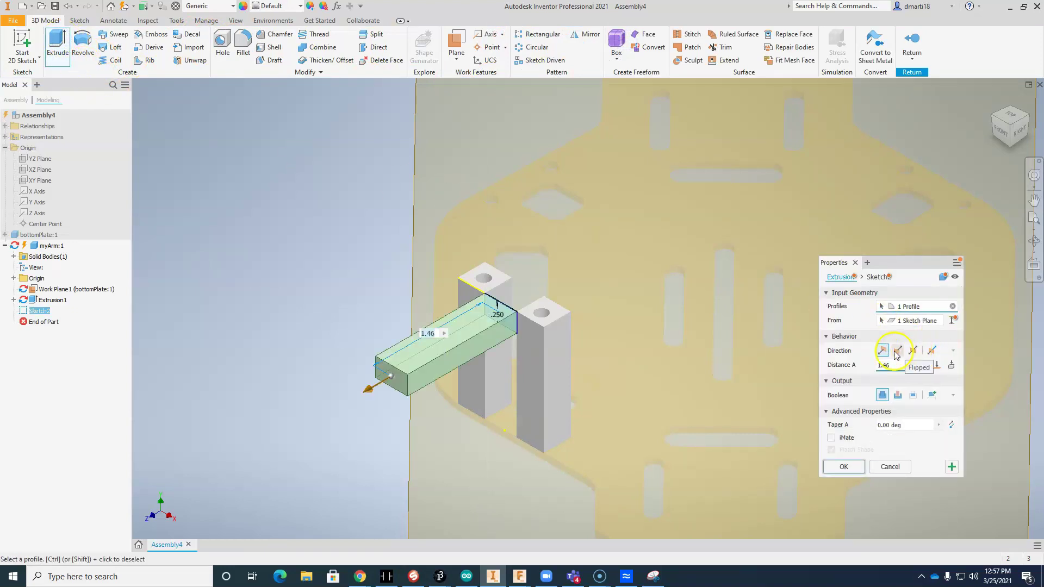
left_click(936, 365)
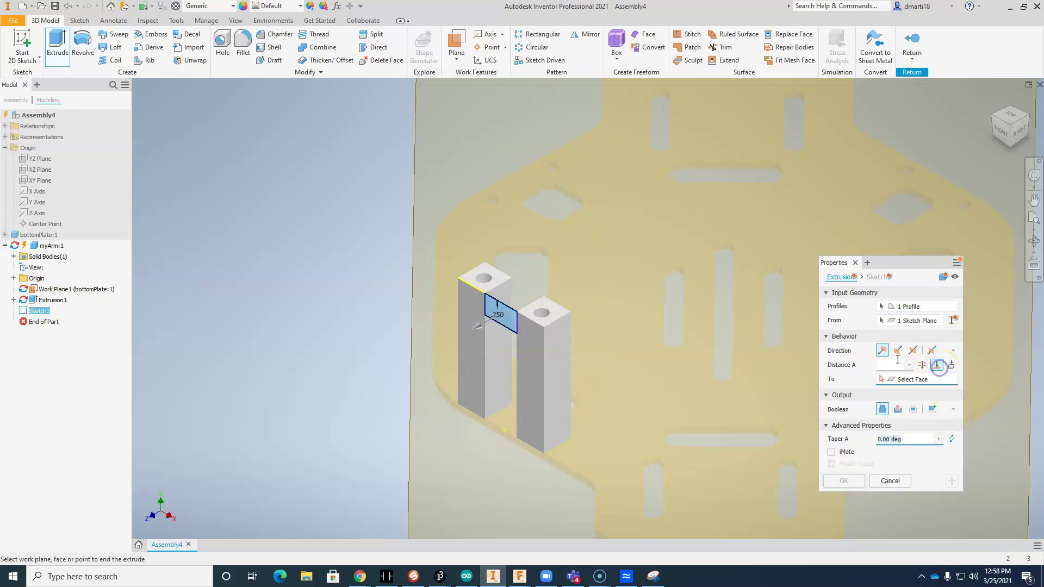
left_click(510, 280)
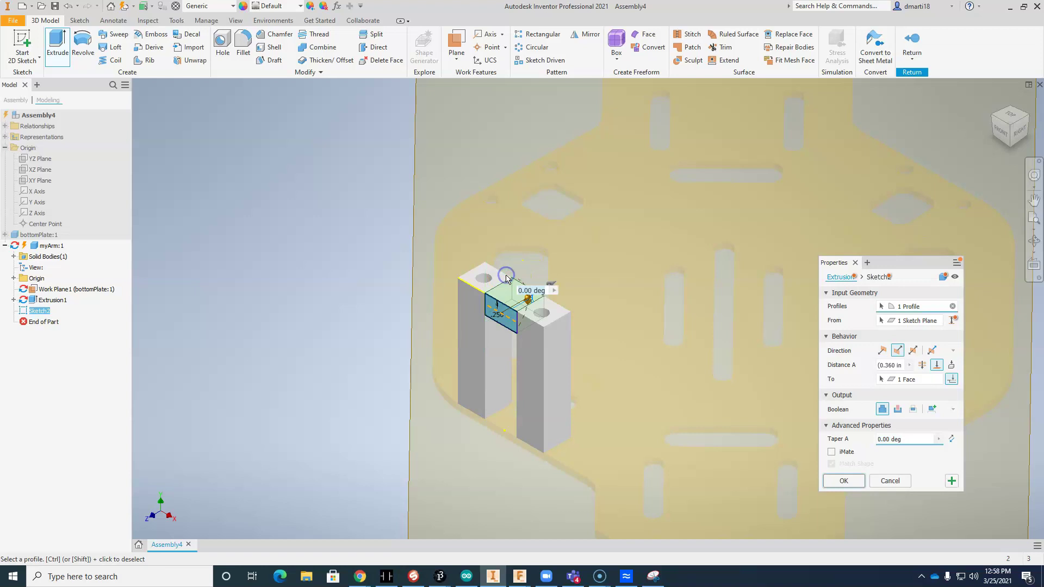
left_click(843, 481)
Edit the crossbar extrusion's sketch to make the rectangle about three times as tall, then finish the sketch.
scroll(487, 257, "up", 5)
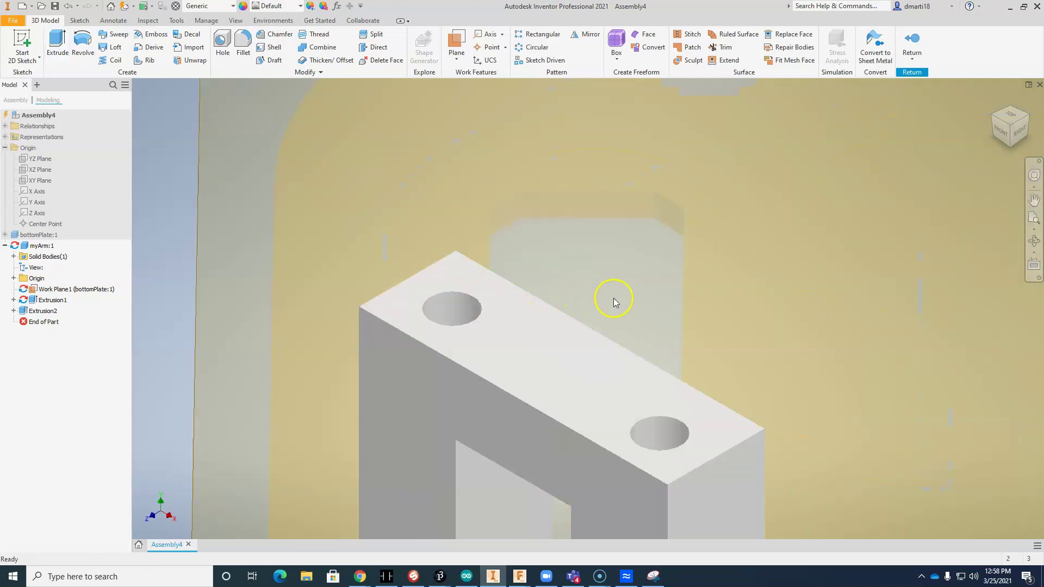
middle_click_drag(614, 302, 578, 154)
scroll(689, 256, "down", 3)
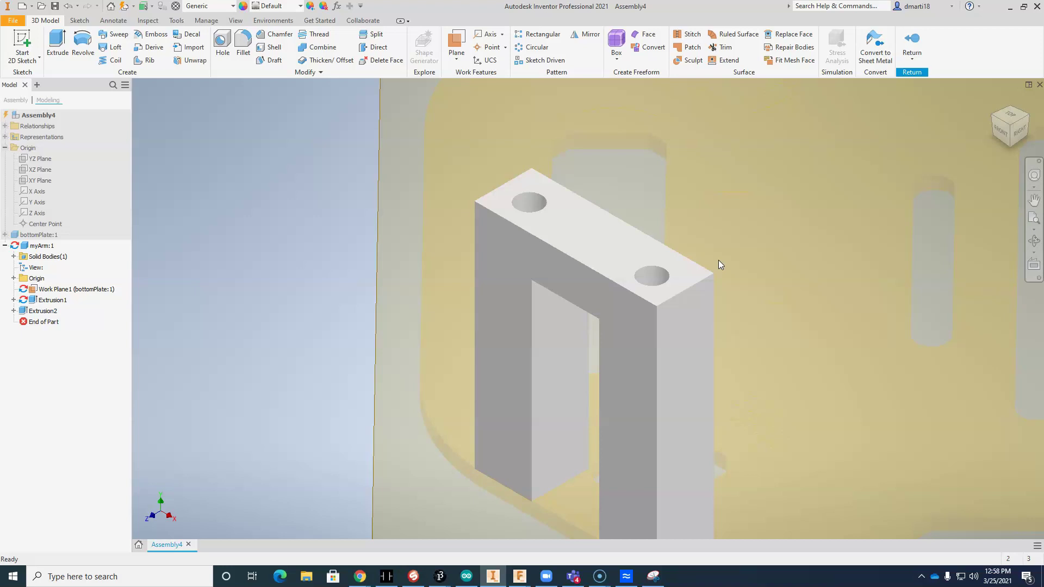
right_click(44, 313)
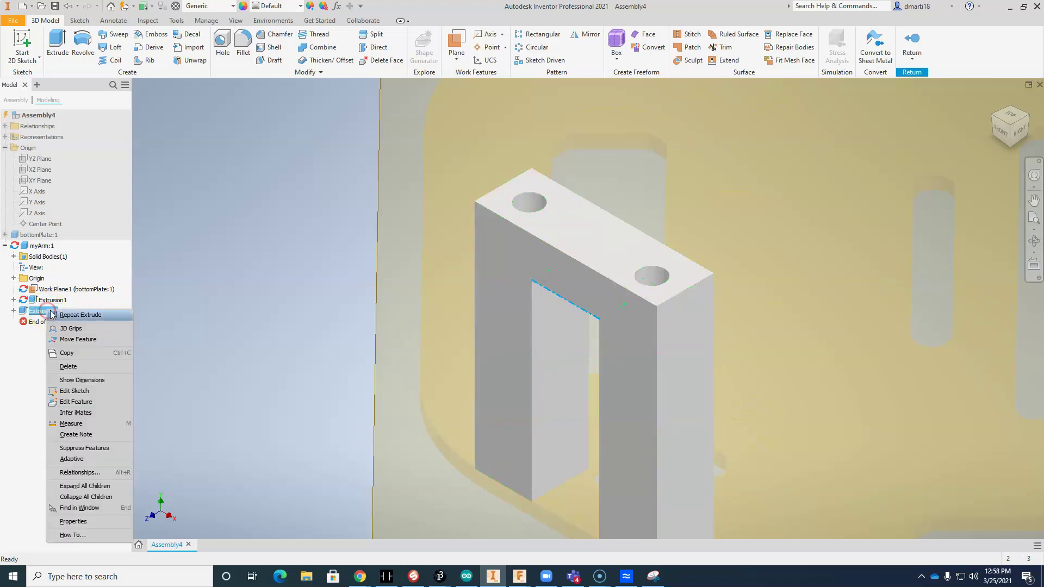
left_click(82, 391)
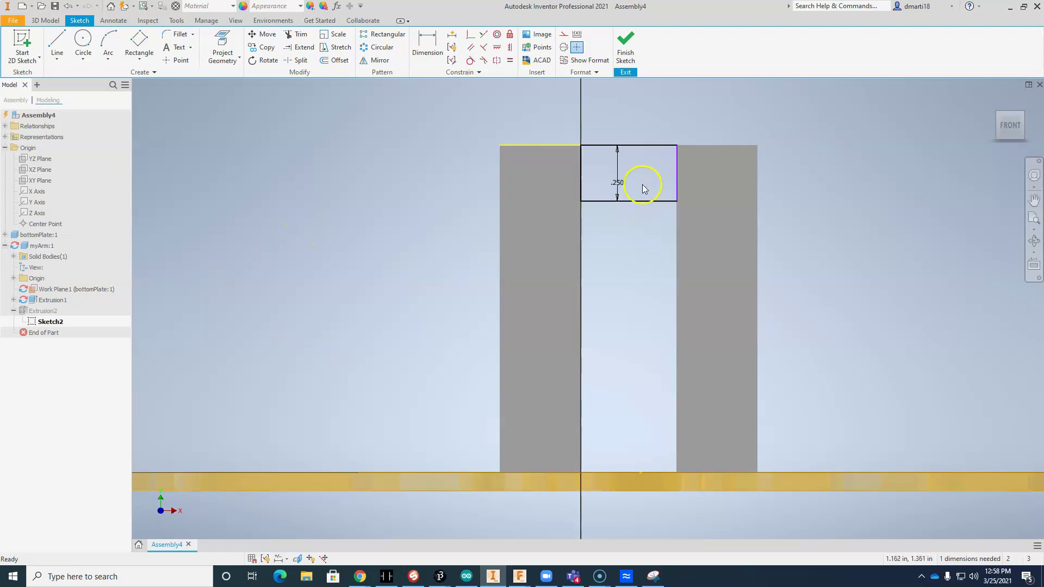
double_click(619, 183)
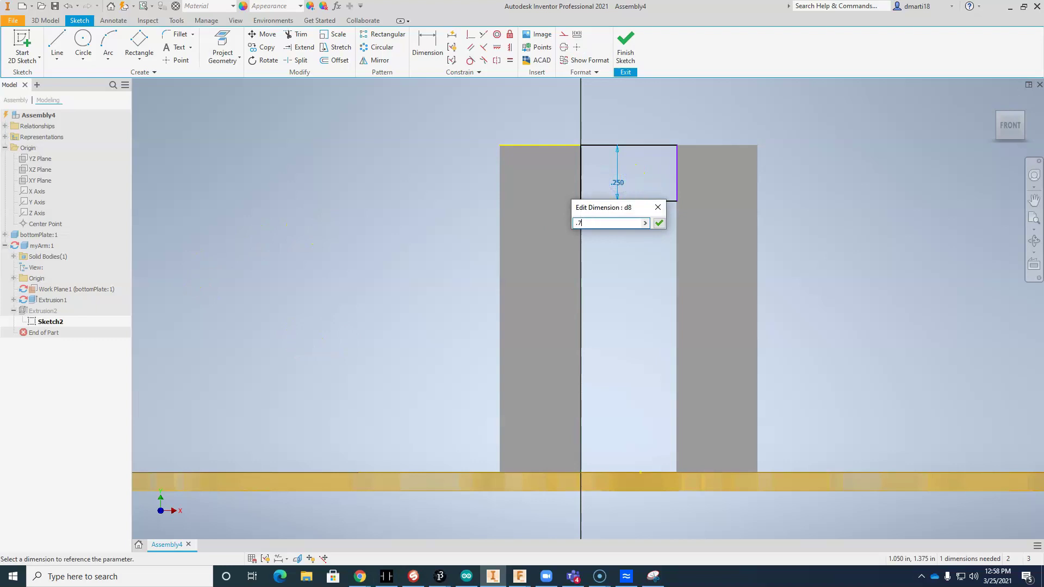
key("Return")
left_click(625, 38)
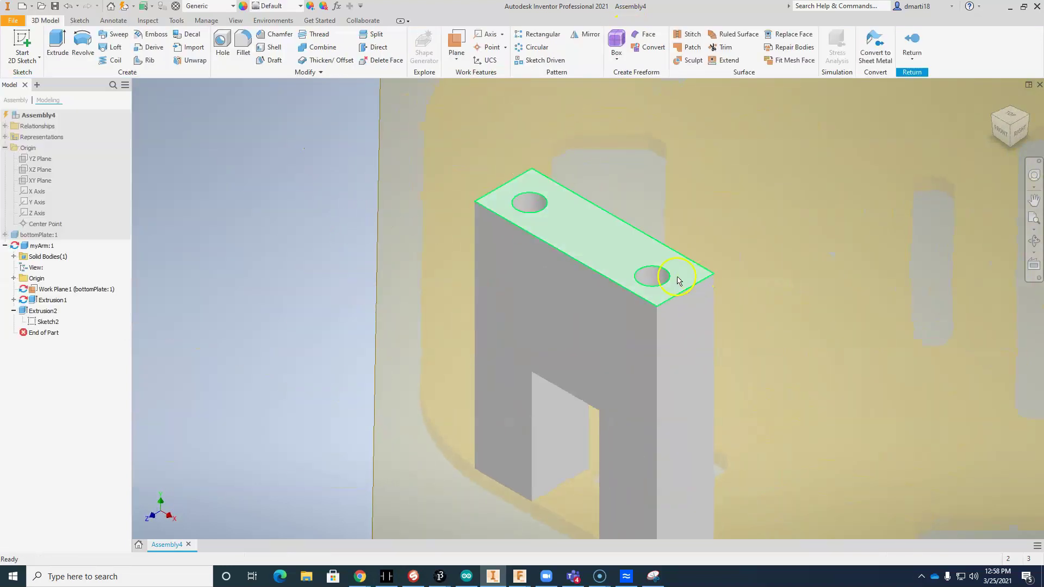
Fillet both inner corner edges where the crossbar meets the posts with a 0.125 in radius.
scroll(677, 280, "up", 3)
scroll(676, 284, "down", 5)
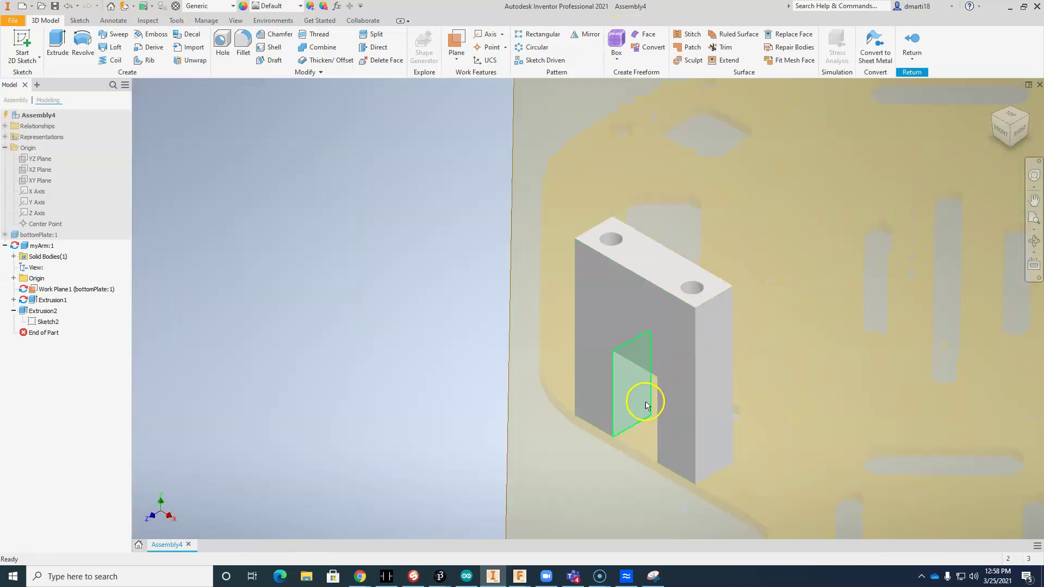
middle_click_drag(638, 430, 621, 346)
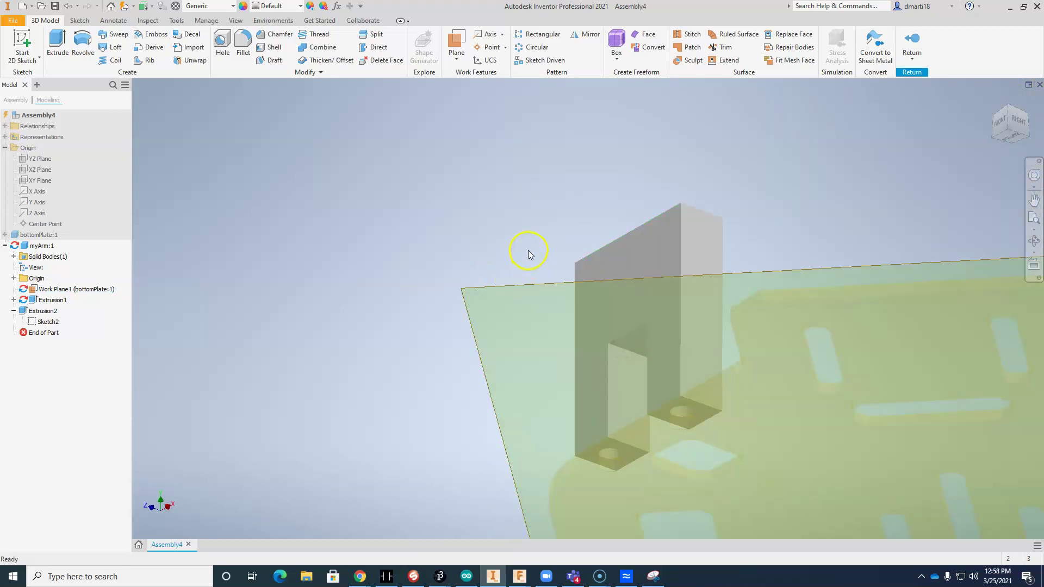
middle_click_drag(522, 256, 522, 264, "shift")
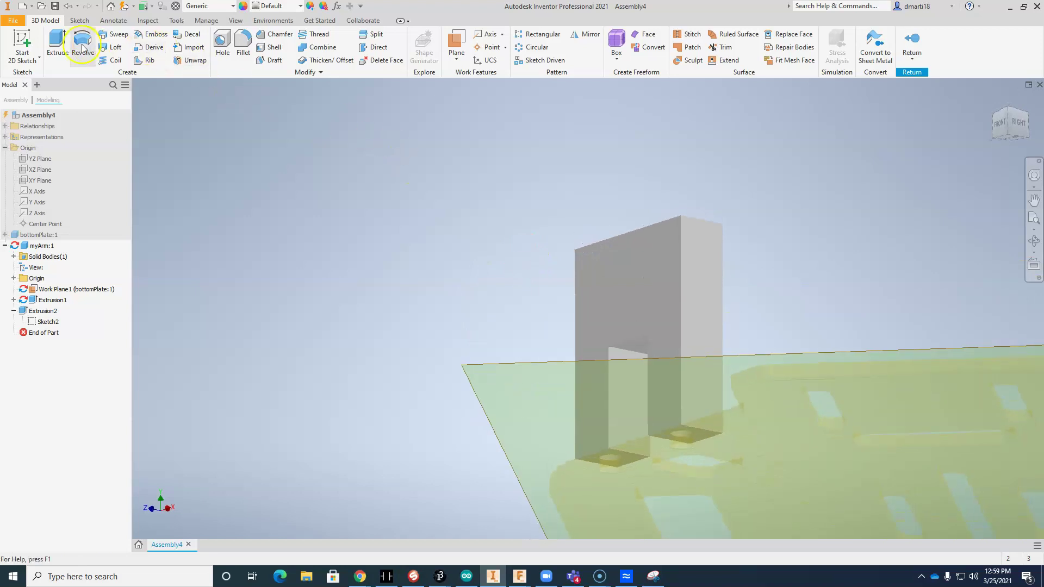
left_click(243, 43)
left_click(625, 354)
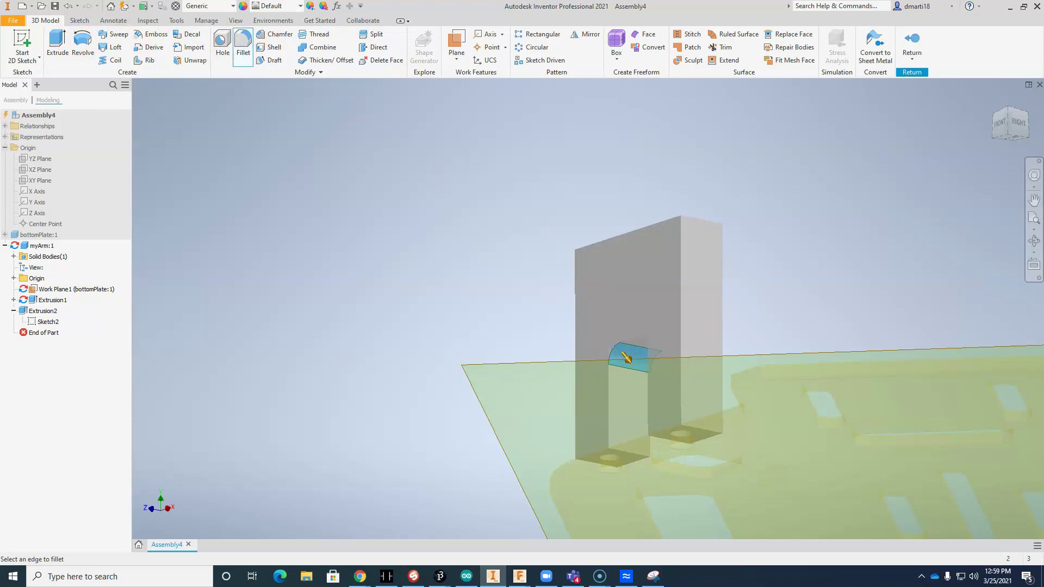
left_click_drag(76, 280, 299, 193)
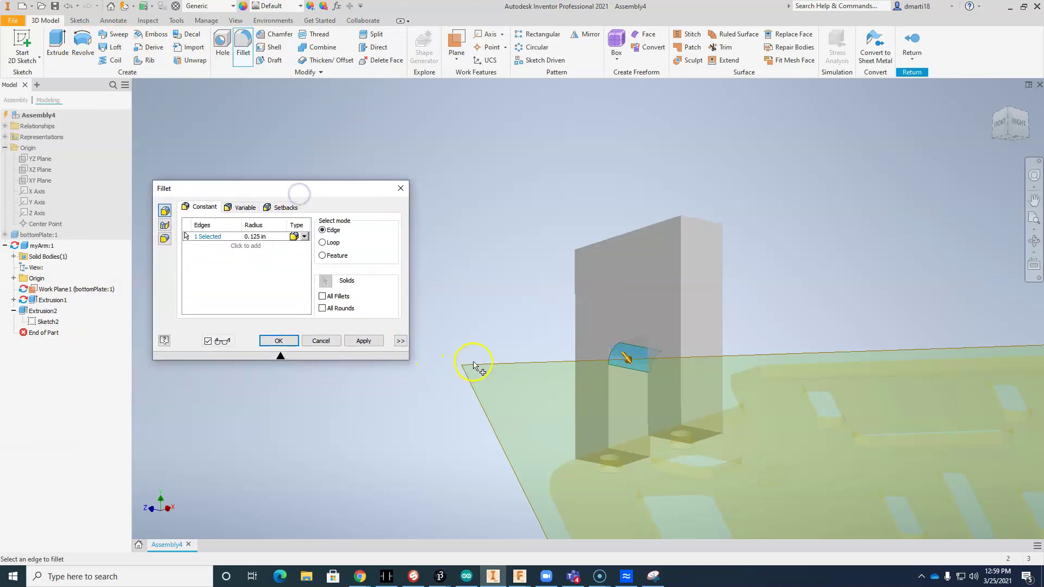
middle_click_drag(492, 382, 628, 363, "shift")
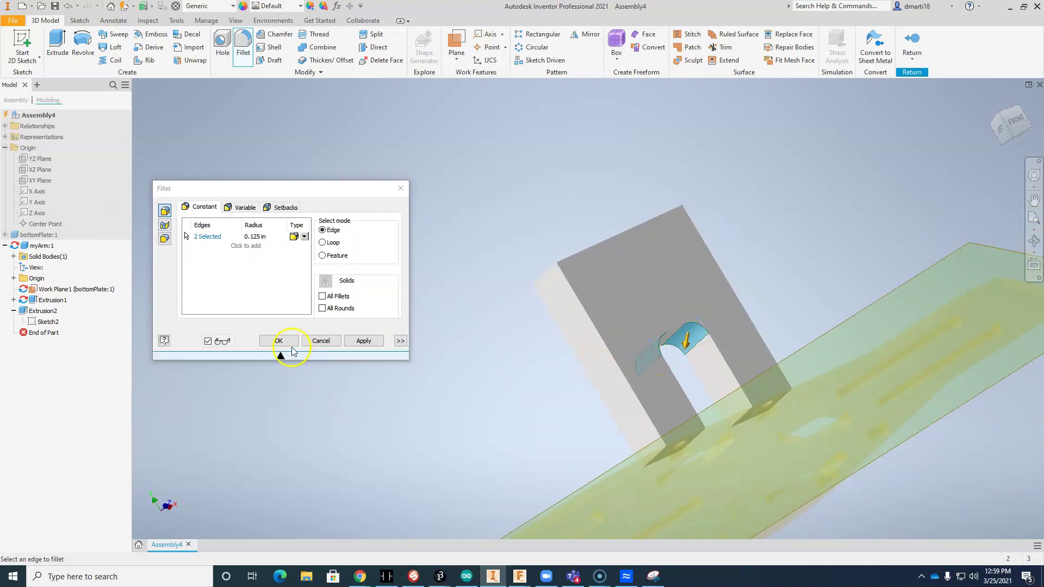
left_click(279, 341)
Start a new 2D sketch on the back face of the arm bracket.
middle_click_drag(471, 315, 665, 396, "shift")
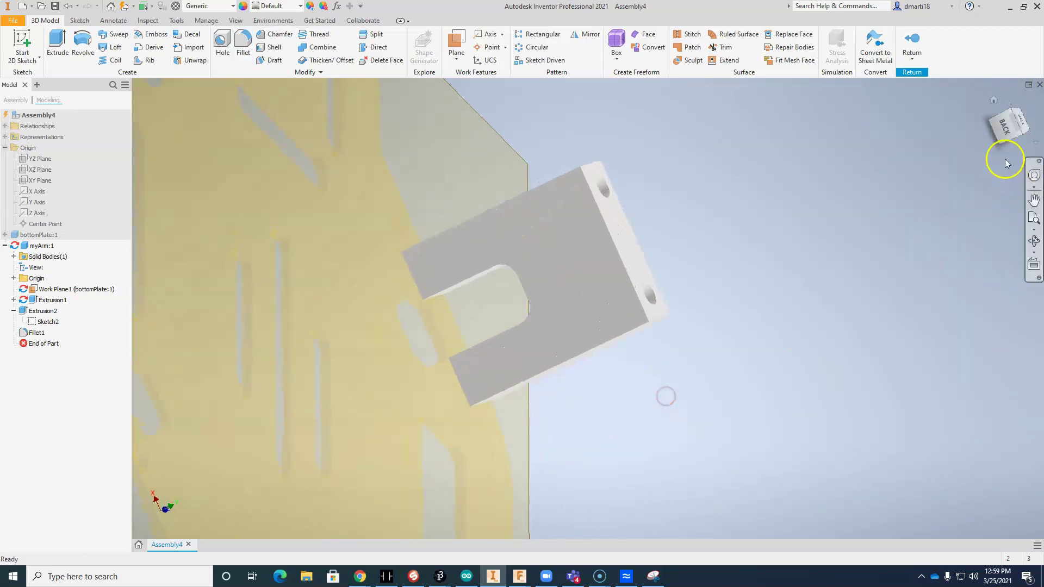
left_click(1006, 126)
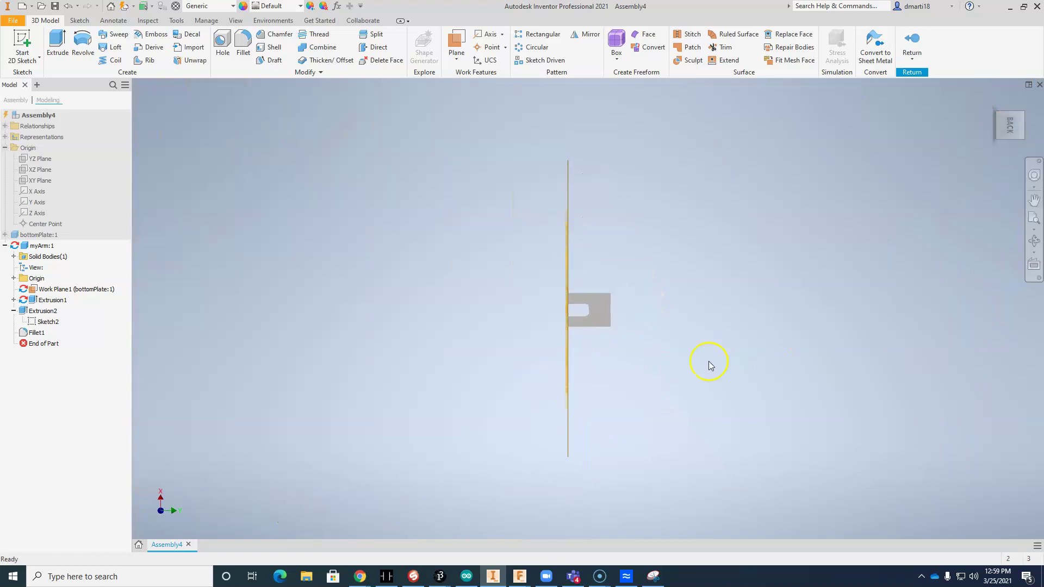
scroll(709, 365, "down", 3)
left_click(21, 47)
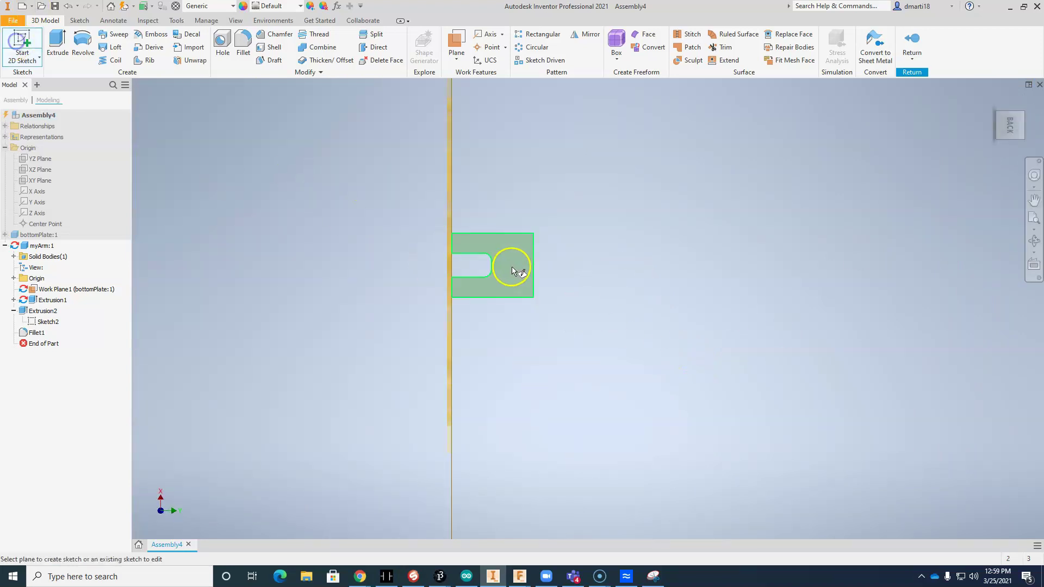
left_click(513, 266)
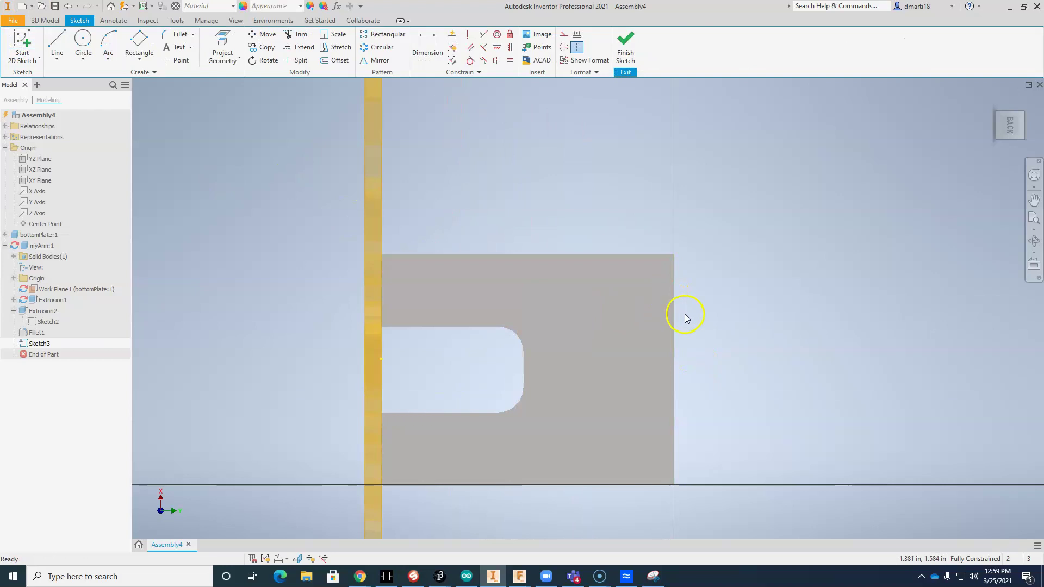
Sketch a 0.23 in deep three-point rectangle along the bracket's top end, spanning its full width.
middle_click_drag(737, 361, 657, 317)
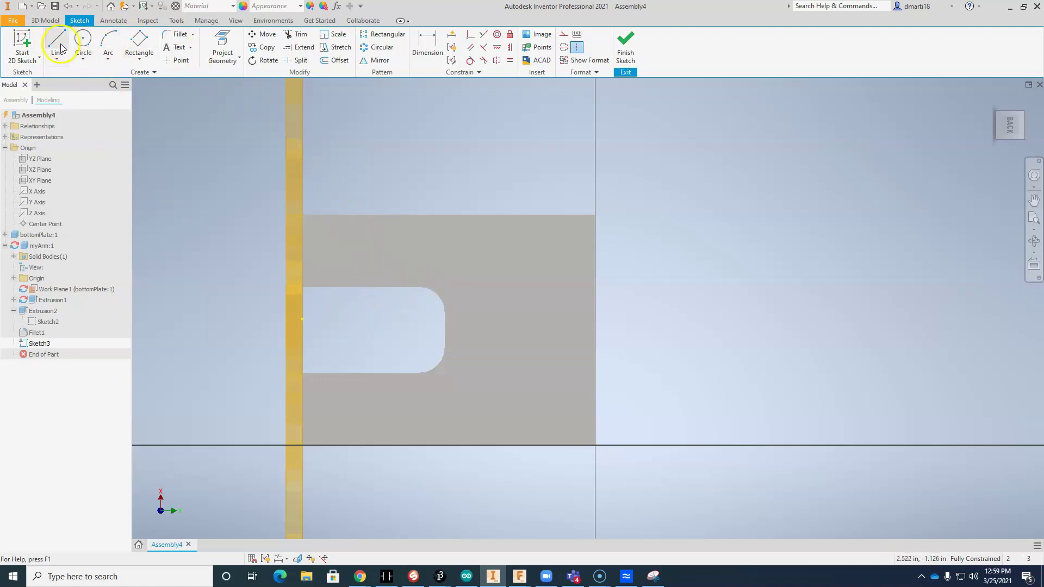
left_click(139, 40)
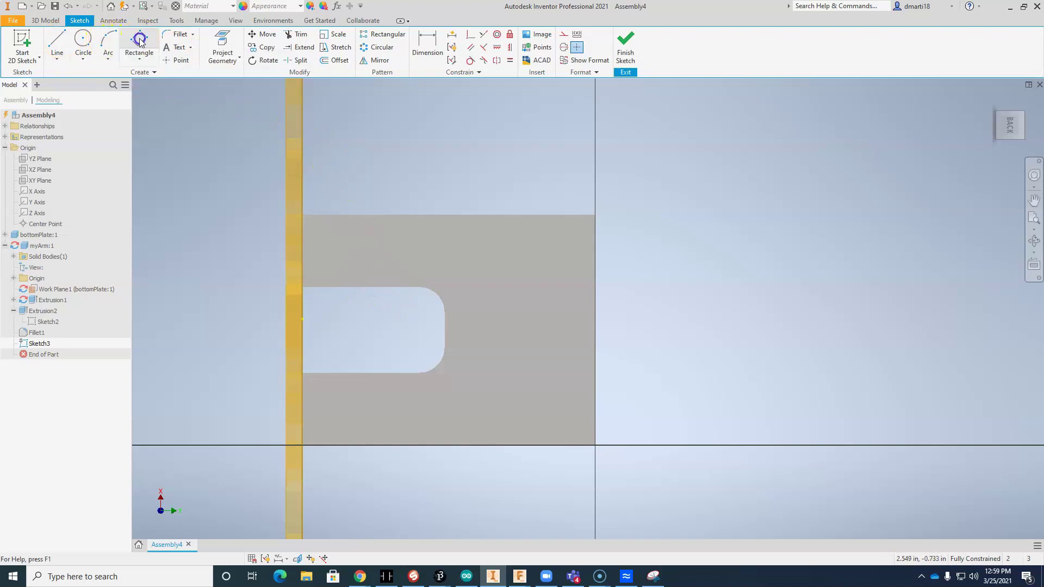
left_click(595, 215)
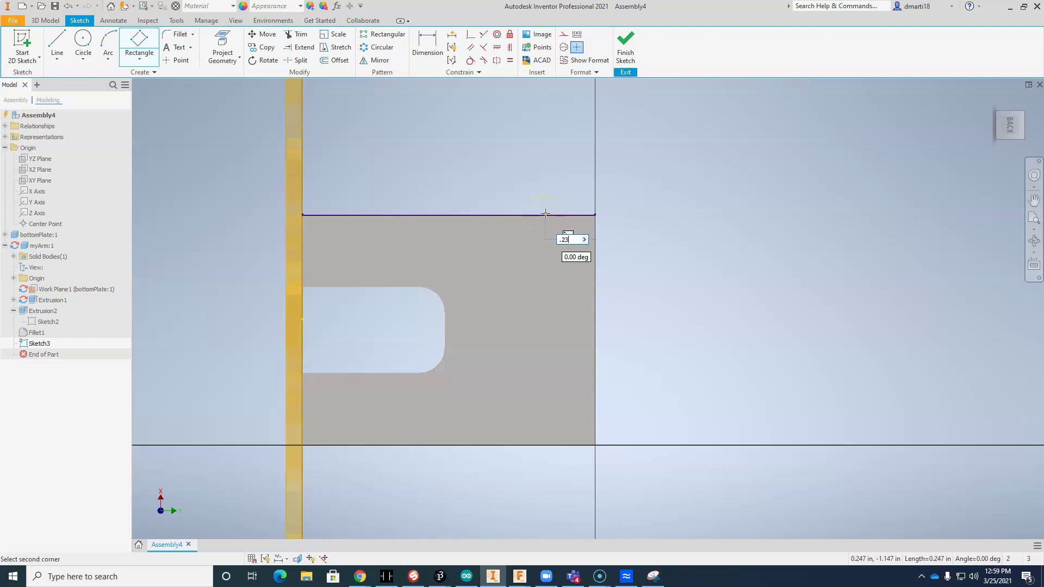
left_click(548, 215)
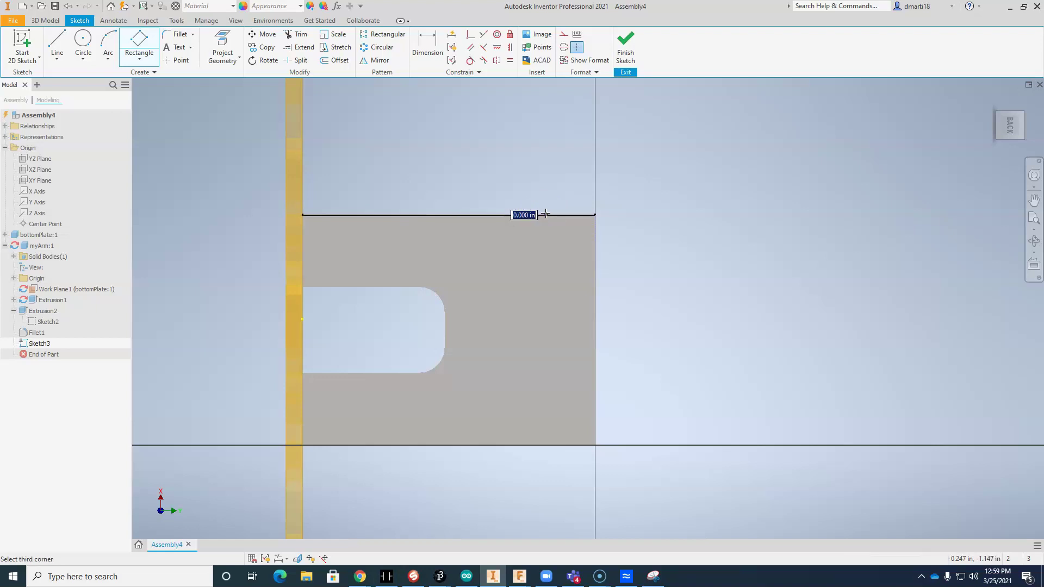
left_click(550, 445)
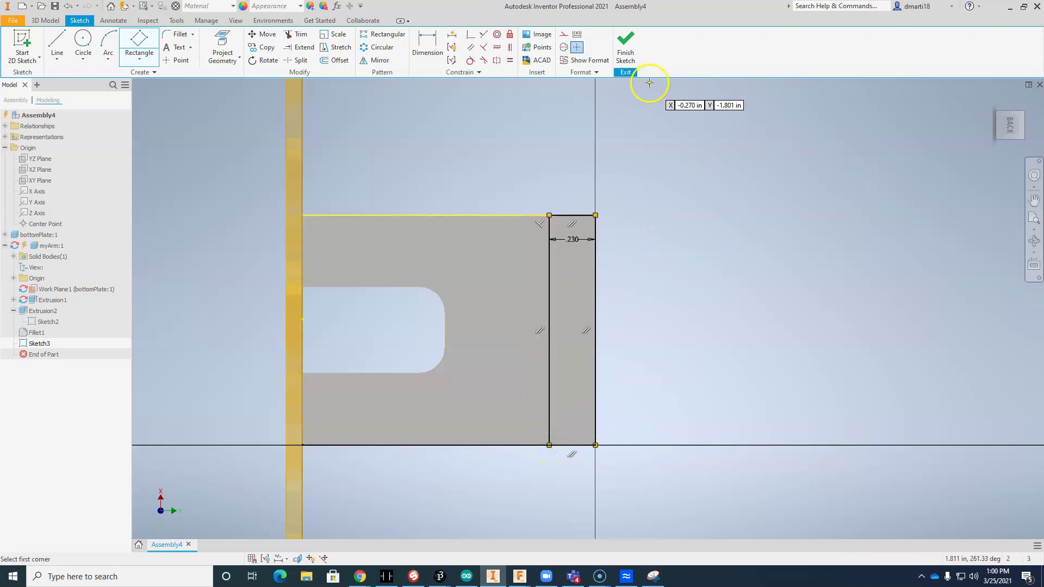
left_click(998, 104)
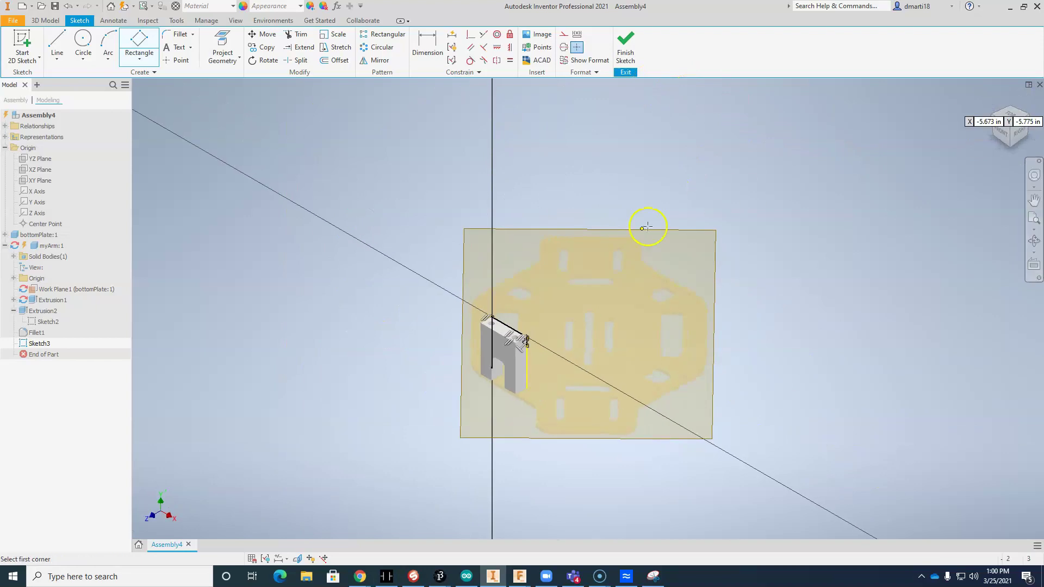
scroll(566, 268, "up", 3)
scroll(557, 287, "down", 1)
middle_click_drag(563, 279, 460, 318, "shift")
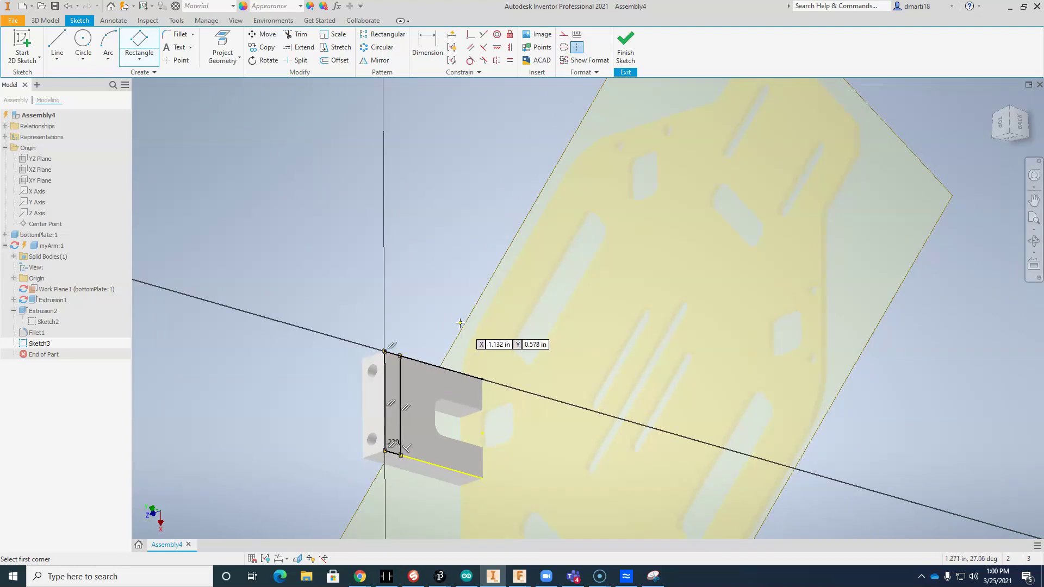
Finish the sketch, extrude its rectangle 1 in outward joined to the arm bracket, and return to the assembly.
left_click(455, 342)
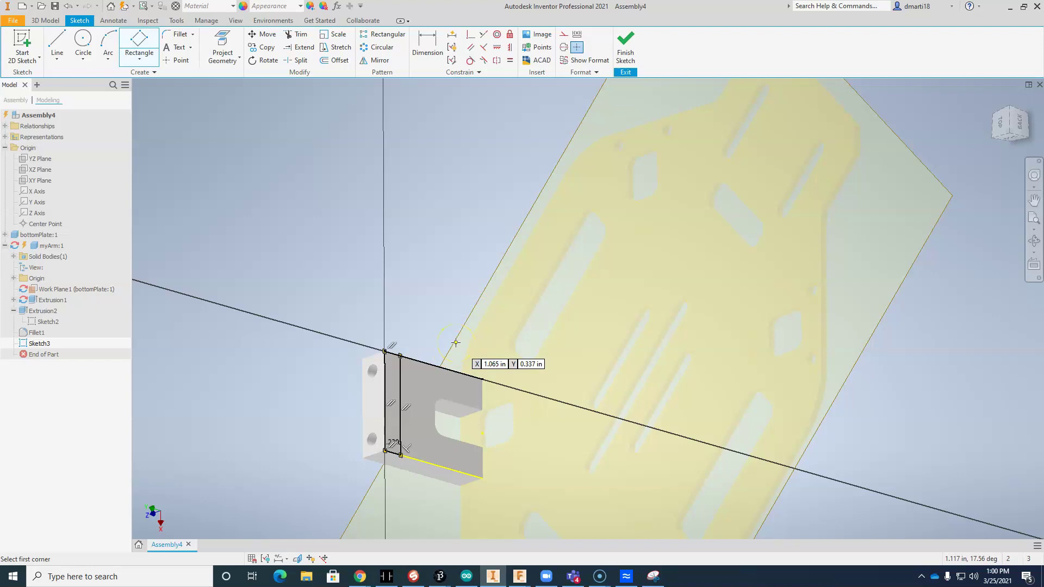
left_click(625, 48)
left_click(53, 40)
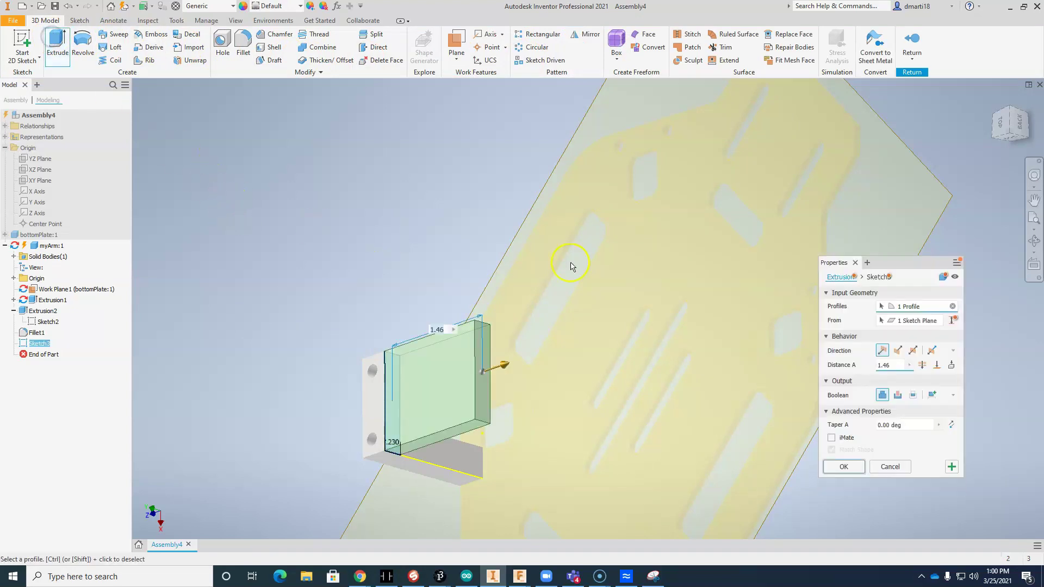
left_click(884, 368)
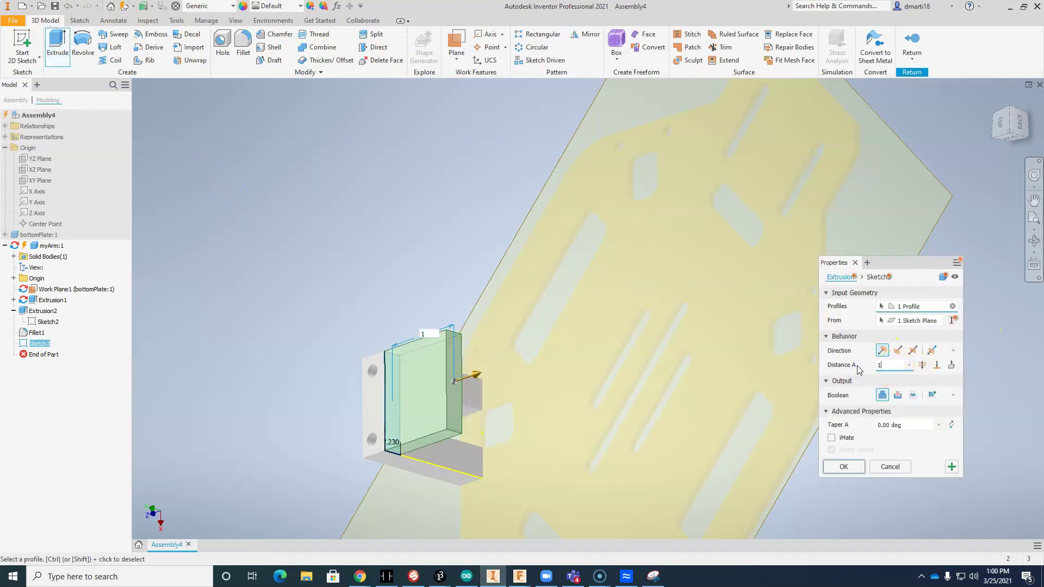
key("Return")
scroll(401, 289, "up", 3)
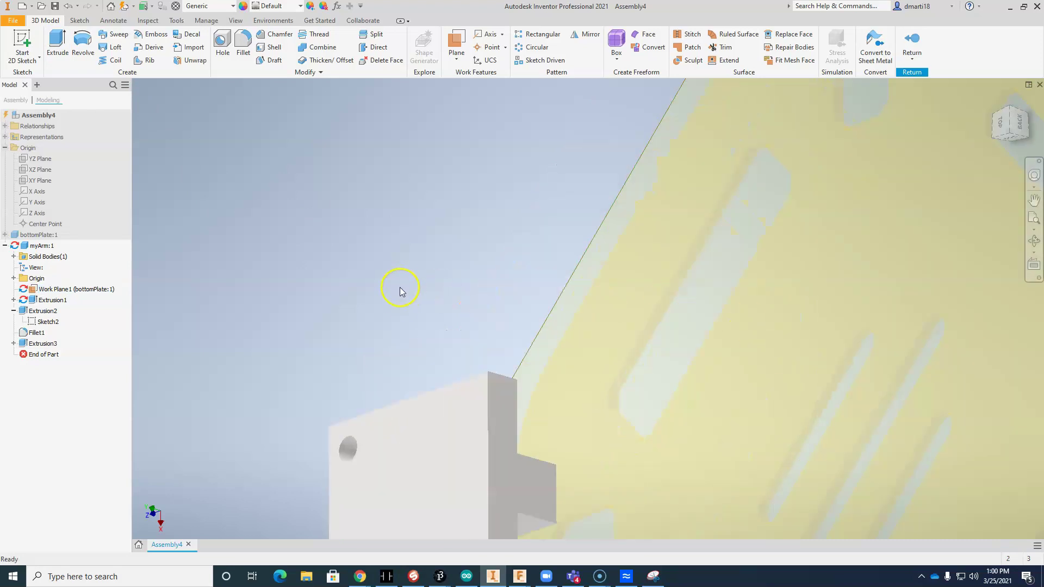
middle_click_drag(401, 289, 497, 155)
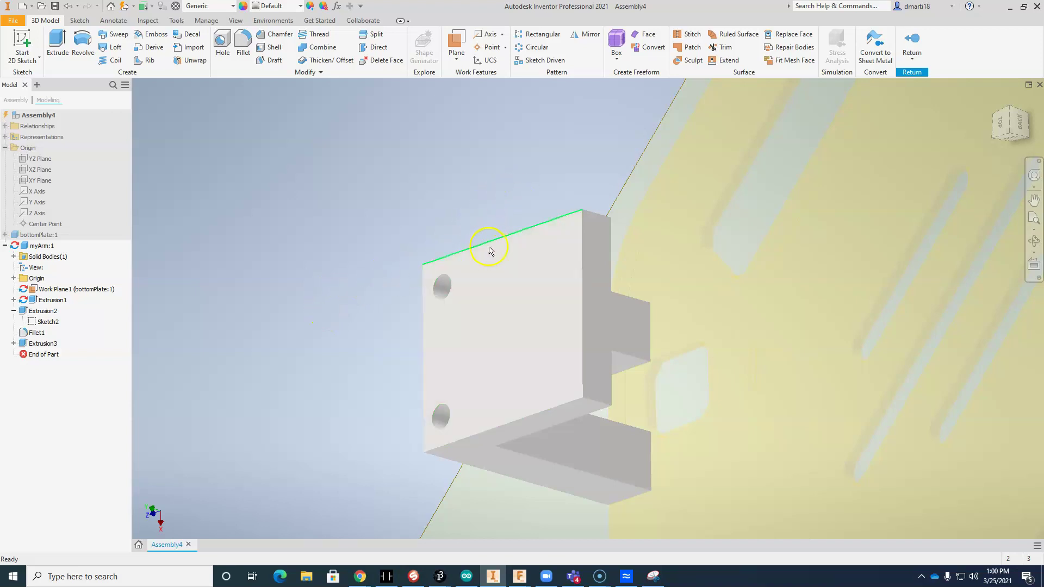
scroll(468, 207, "down", 5)
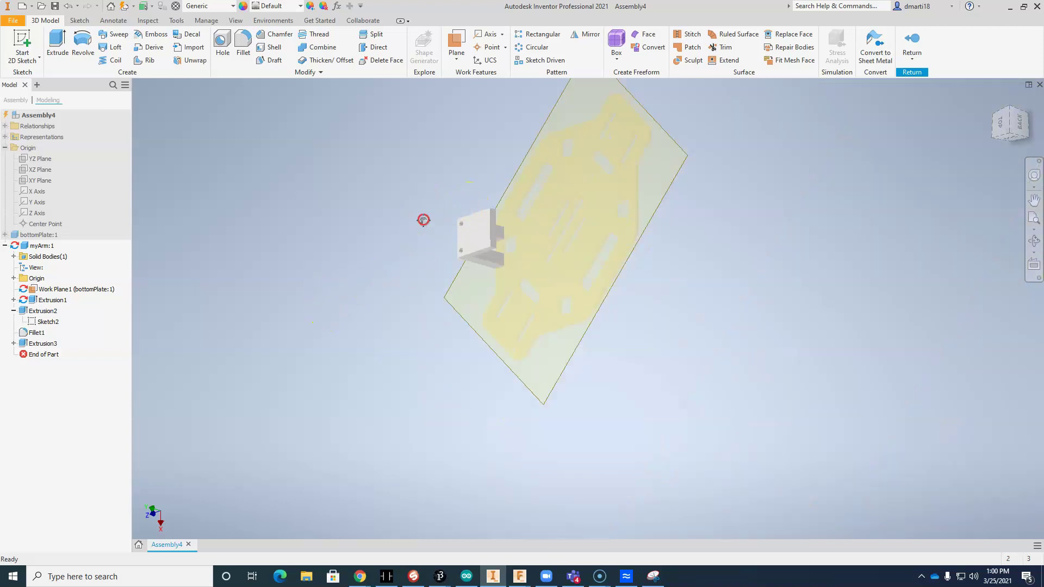
middle_click_drag(424, 220, 445, 328)
left_click(911, 41)
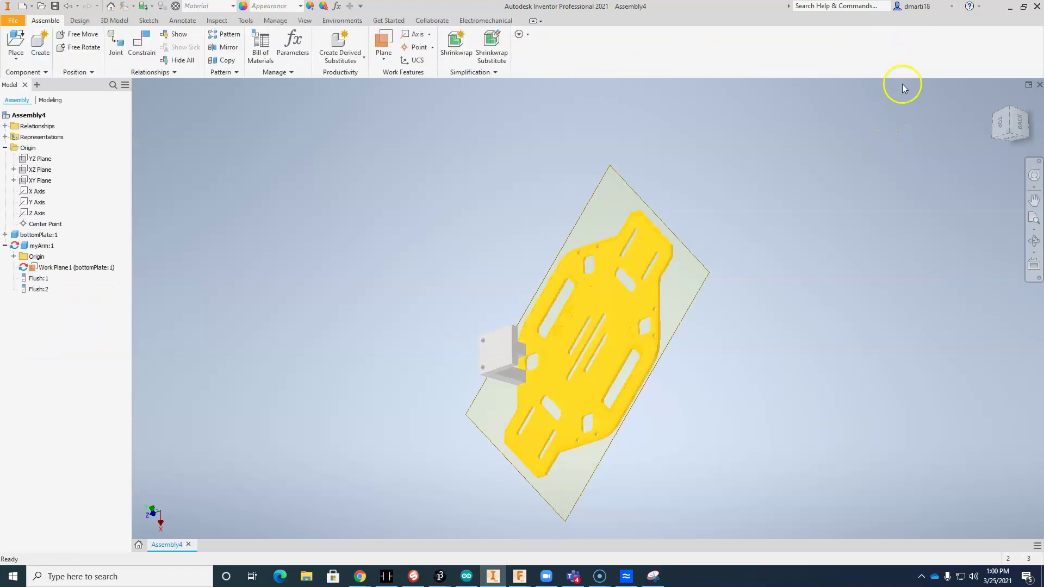
Place one instance of topPlate.ipt in the assembly, in the empty space beside the bottom plate.
left_click(15, 54)
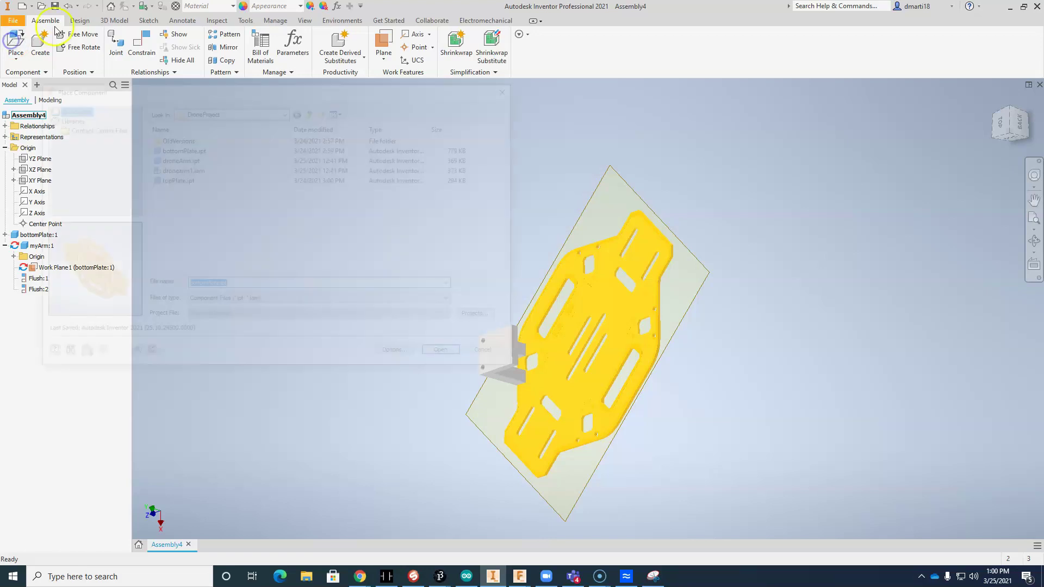
left_click(171, 180)
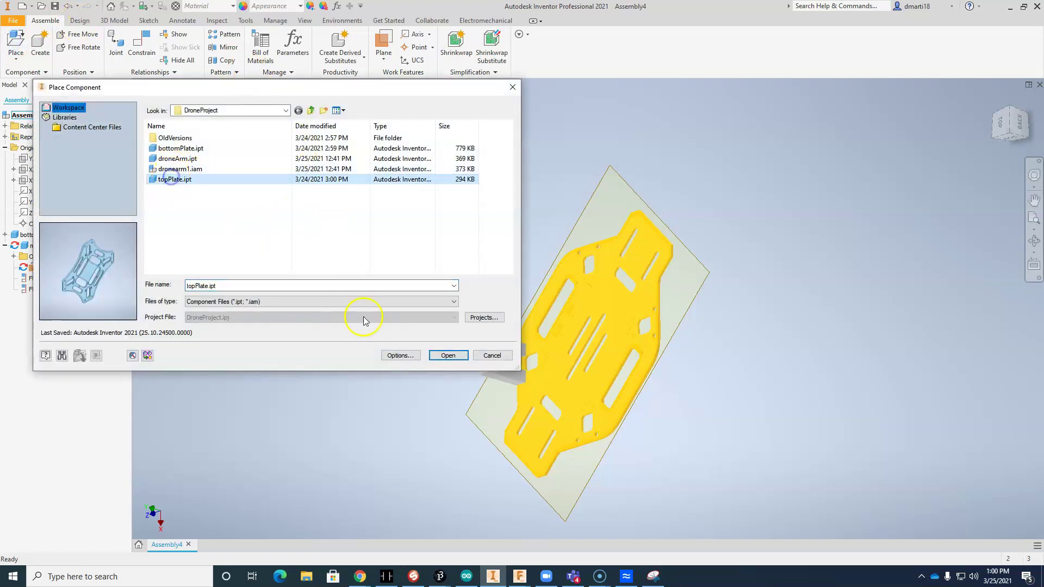
left_click(461, 356)
left_click(429, 218)
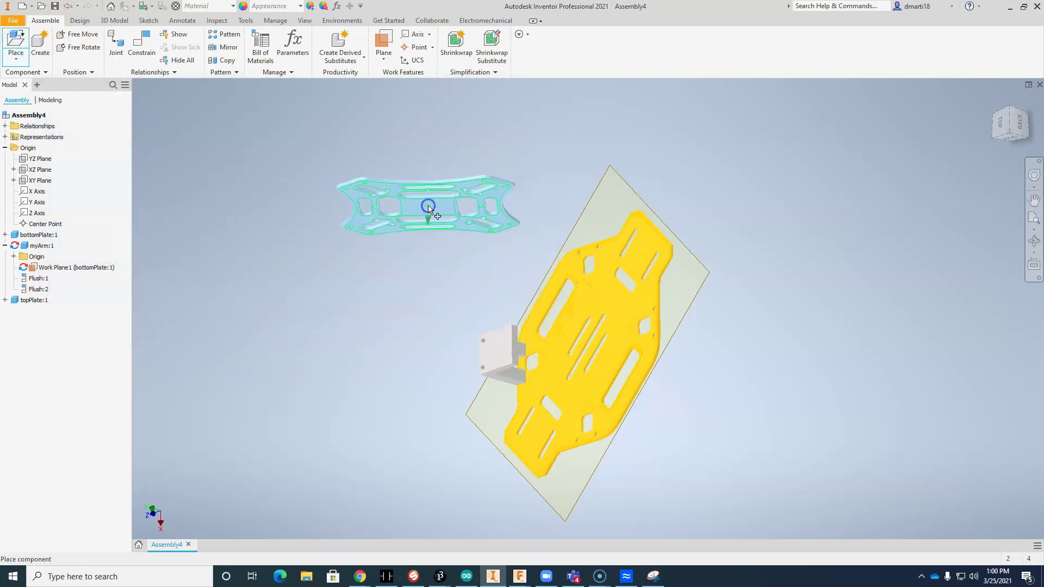
key("Escape")
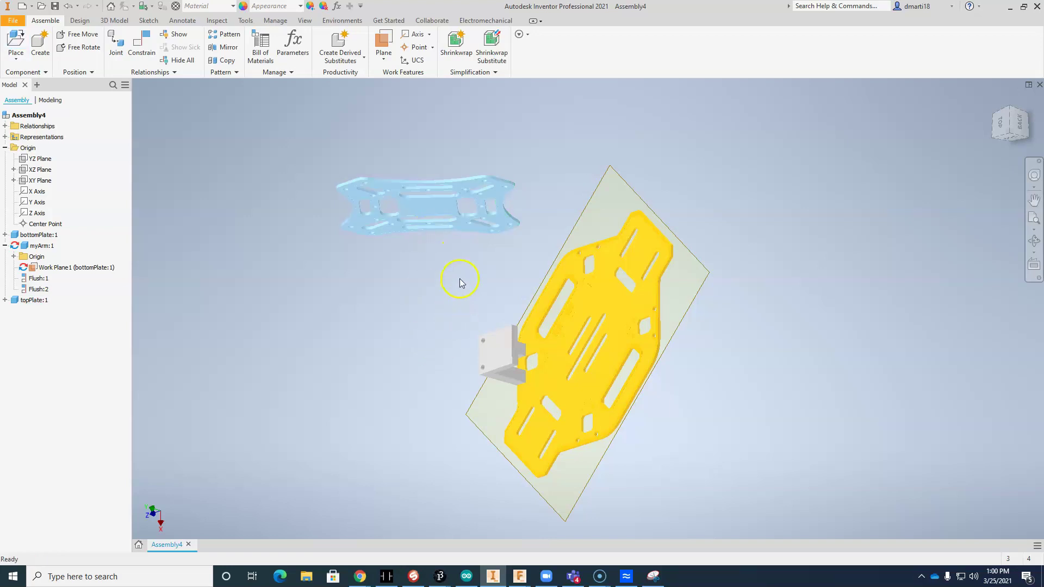
Add a Rotational joint with zero gap between a corner hole of the top plate and the arm's lower mounting hole.
scroll(459, 282, "down", 3)
left_click(116, 44)
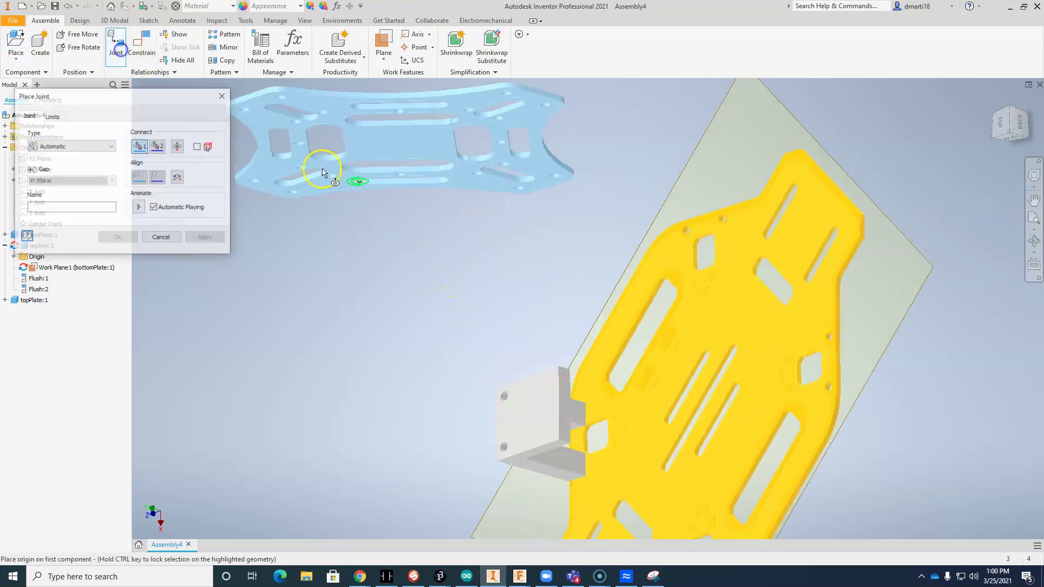
left_click(101, 146)
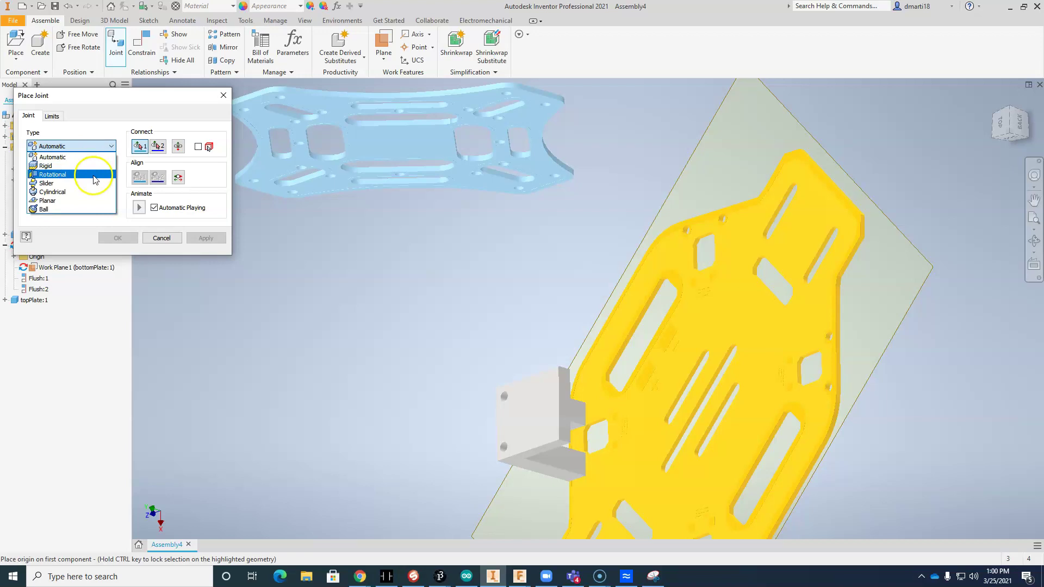
left_click(94, 173)
scroll(532, 255, "down", 3)
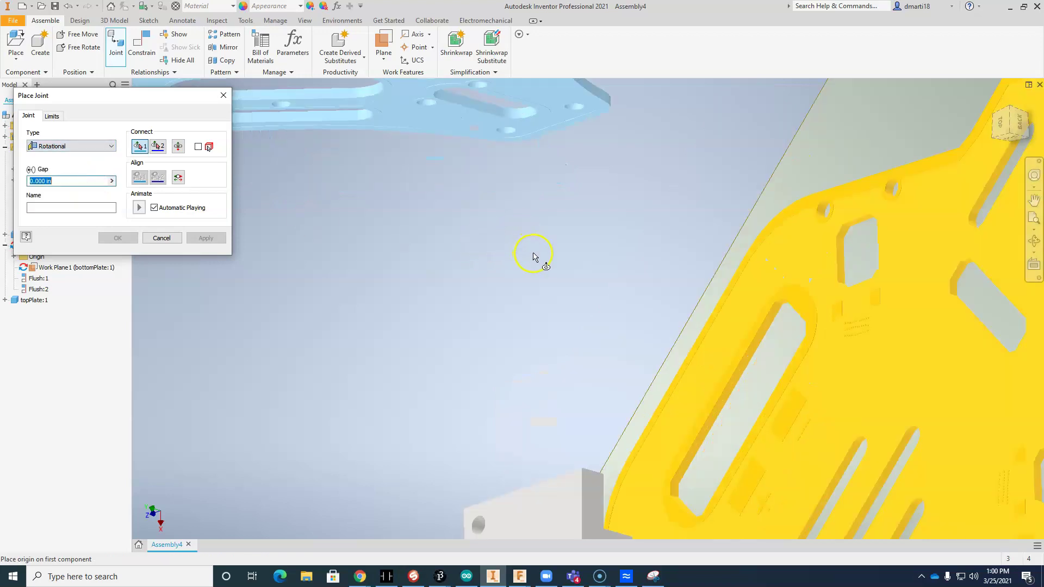
left_click(510, 134)
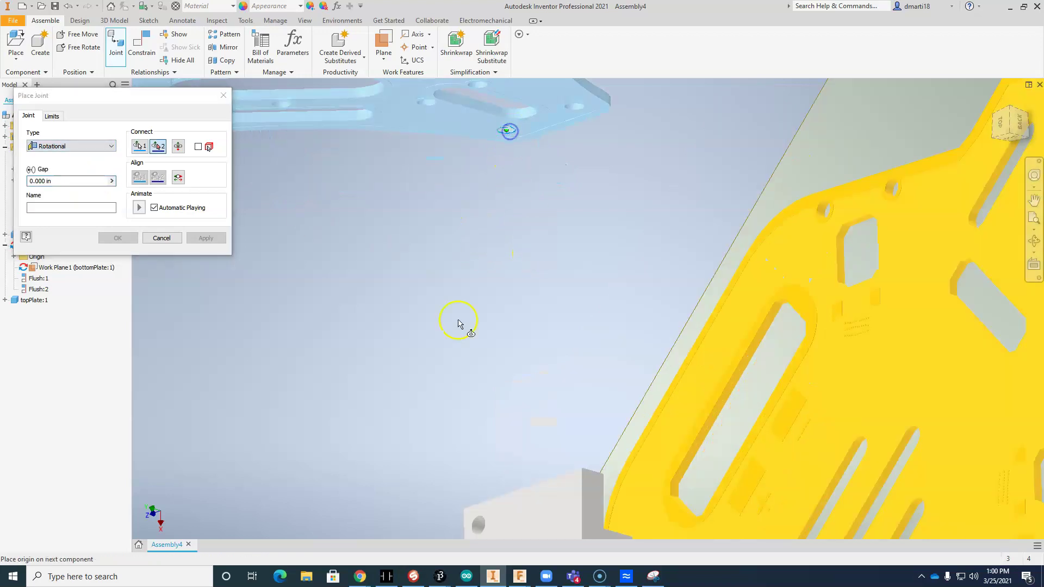
middle_click_drag(462, 321, 478, 145)
left_click(505, 423)
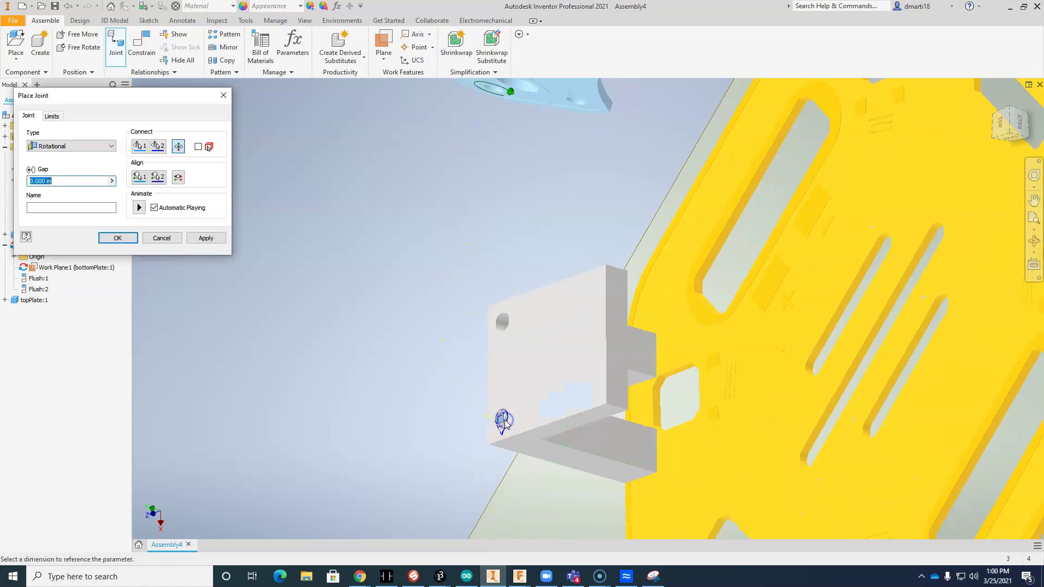
left_click(115, 238)
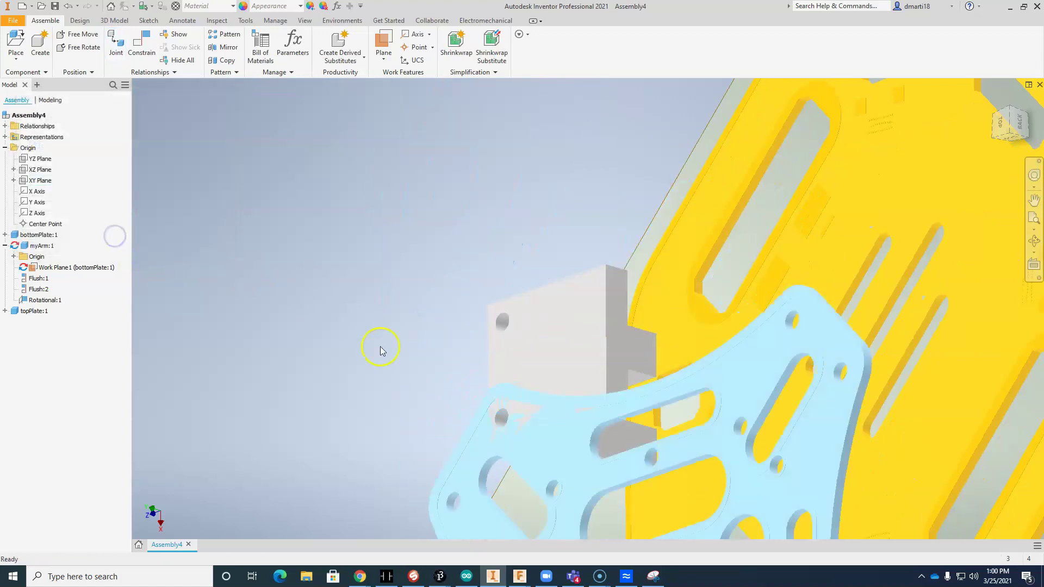
Edit the rotational joint between the top plate and the arm to flip the component's direction.
scroll(399, 419, "down", 3)
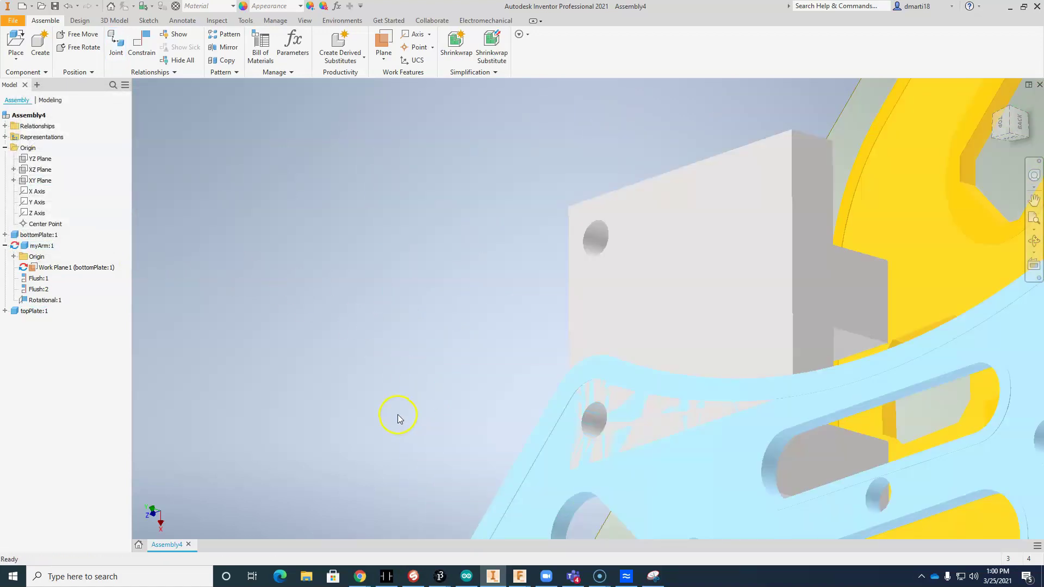
scroll(398, 418, "up", 3)
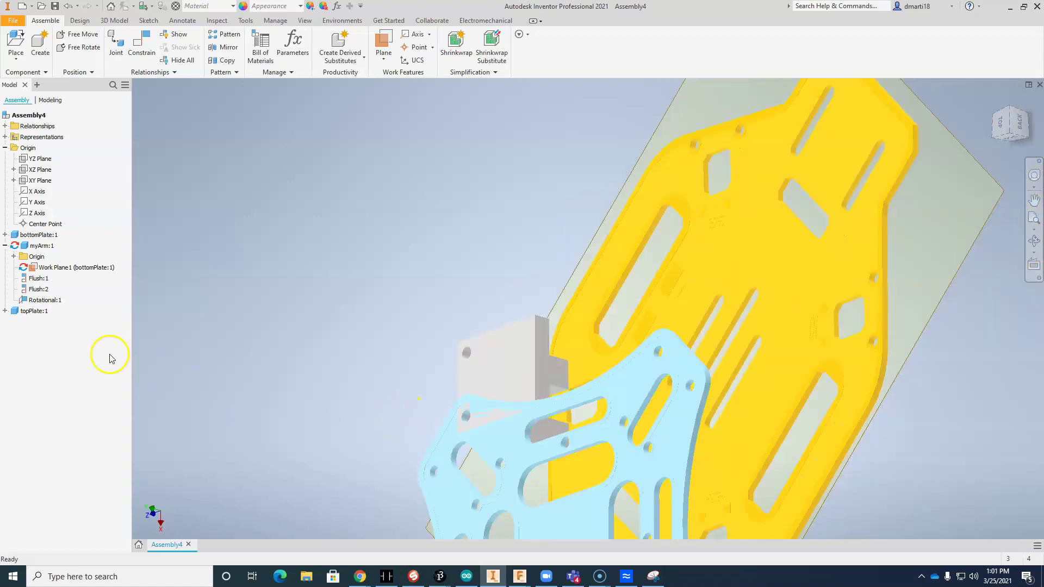
right_click(44, 300)
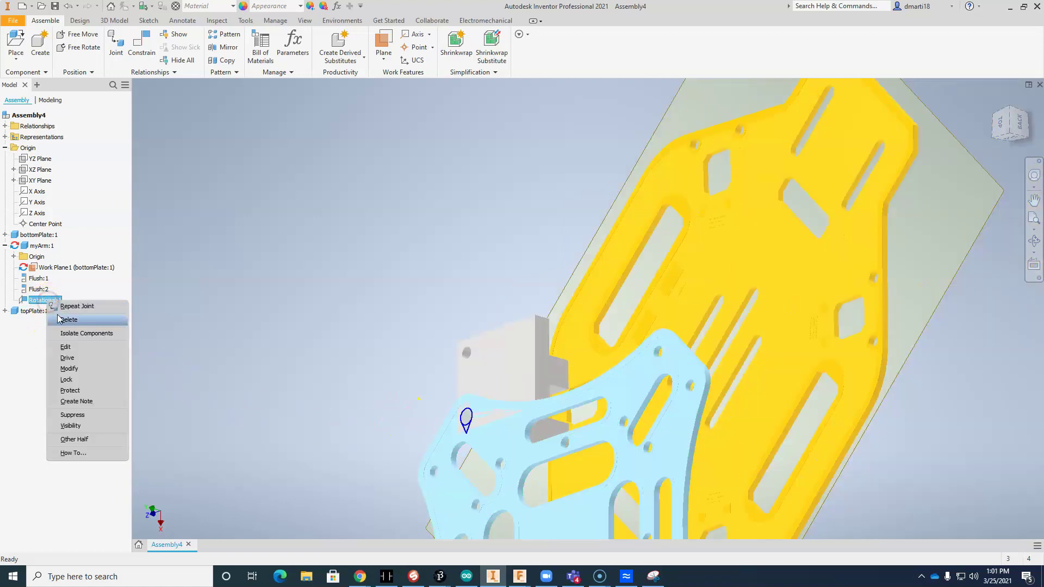
left_click(70, 346)
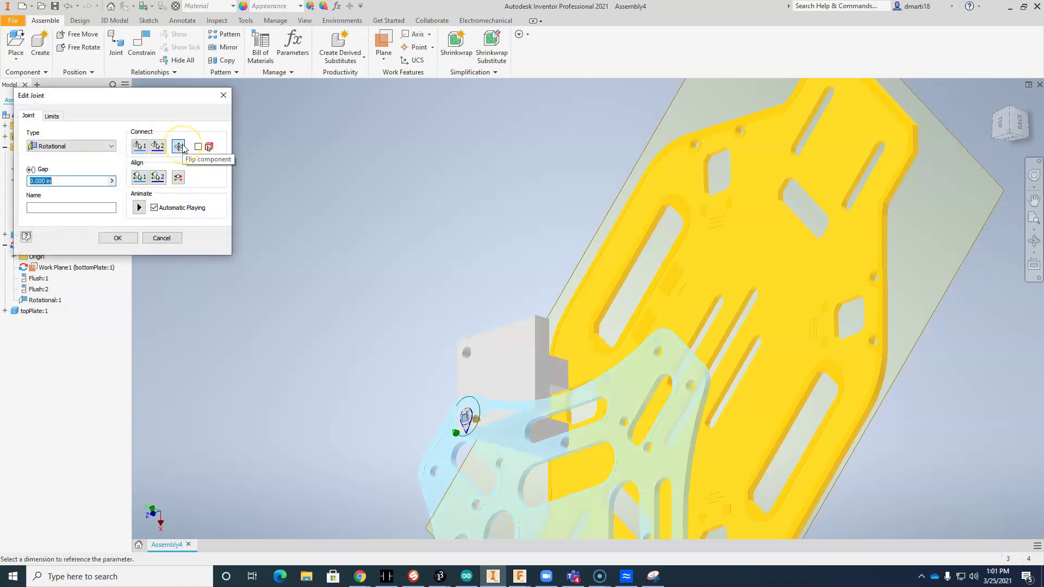
left_click(184, 149)
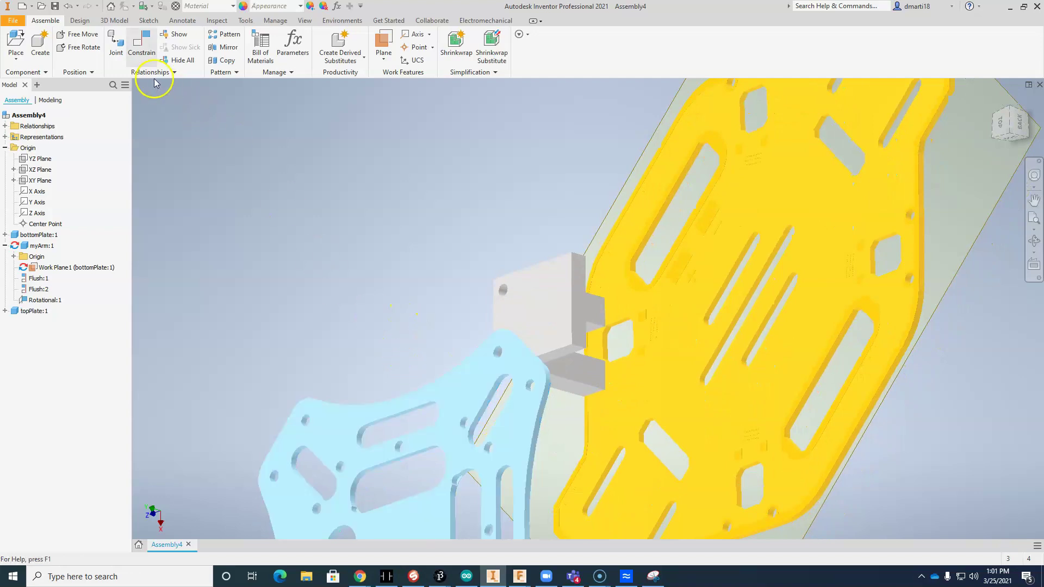
Add a second joint of Automatic type between the top plate's adjacent corner hole and the arm's other mounting hole, accepting the possible conflict.
left_click(116, 46)
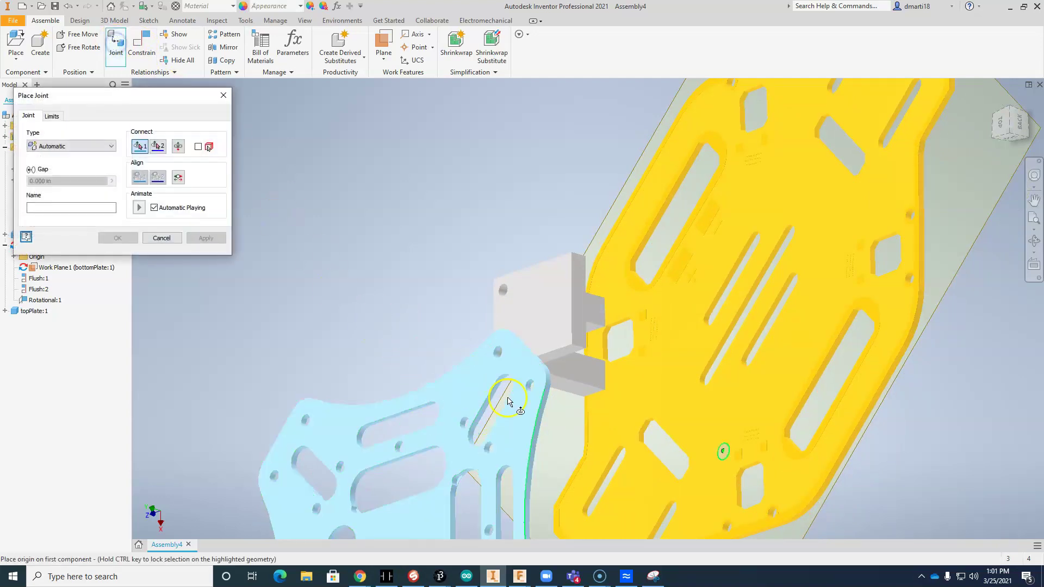
middle_click_drag(567, 428, 472, 427, "shift")
scroll(437, 419, "up", 5)
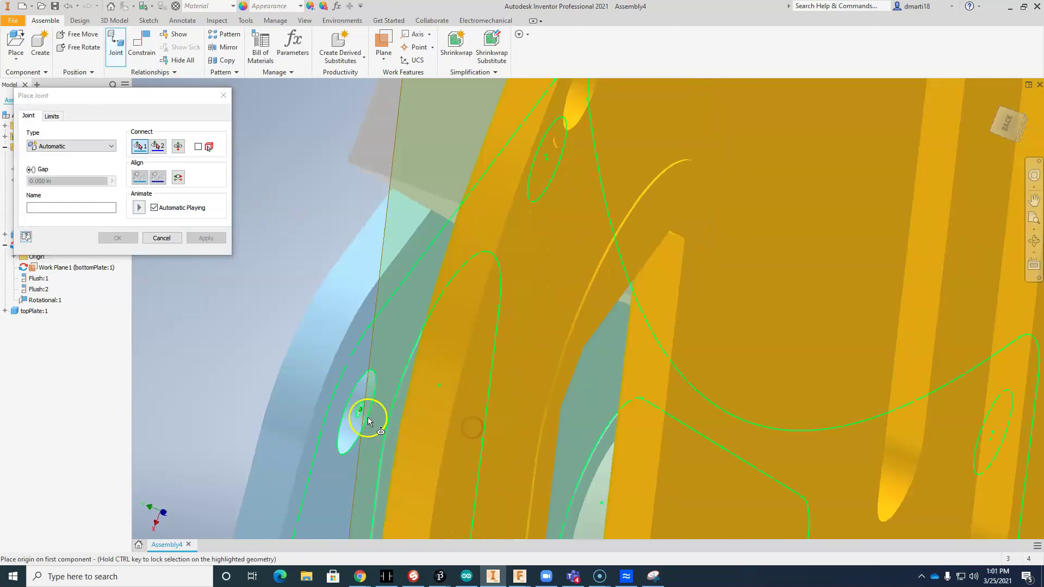
left_click(361, 417)
scroll(306, 376, "down", 5)
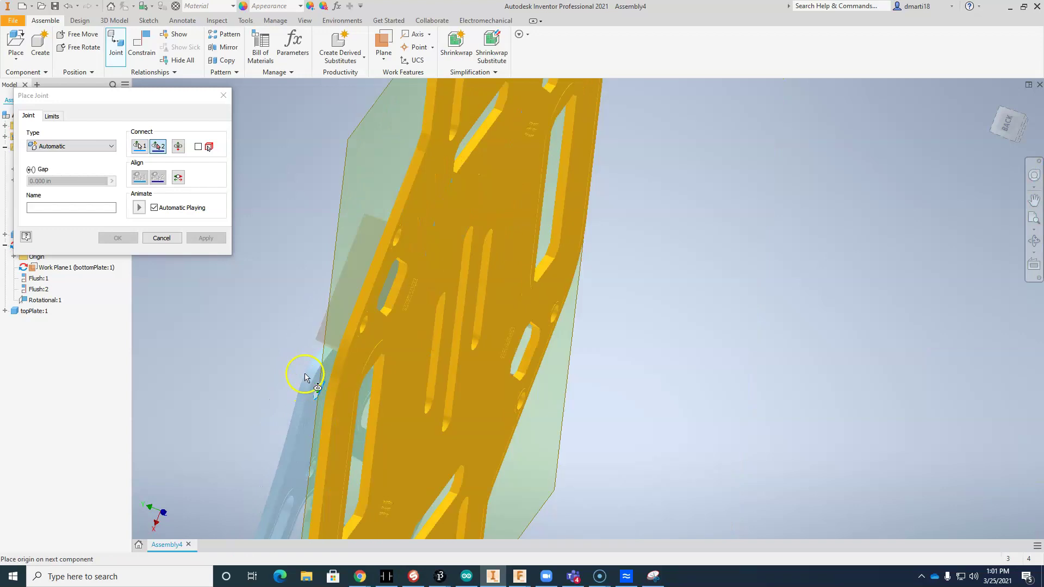
middle_click_drag(282, 354, 361, 369, "shift")
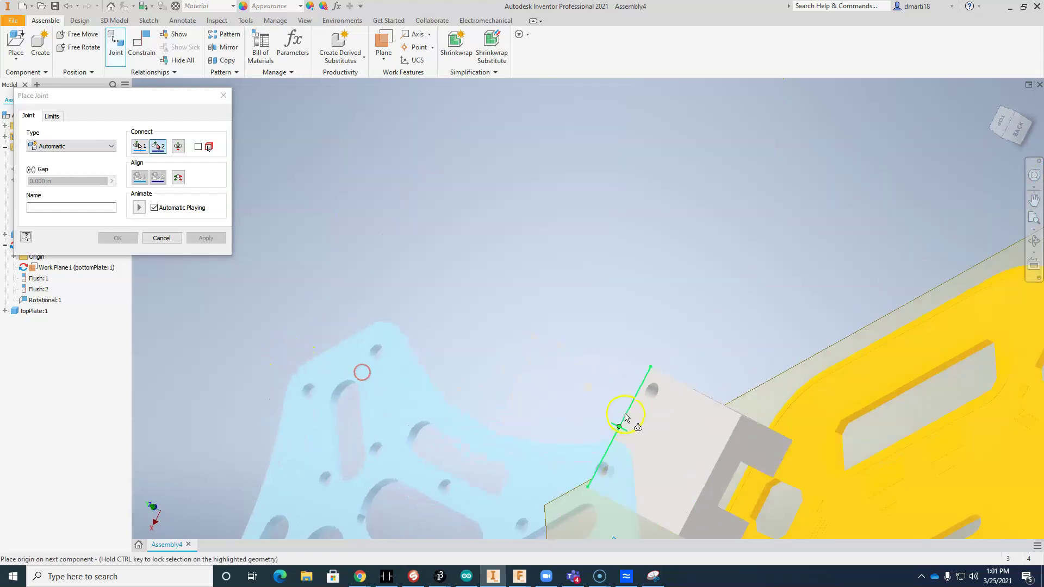
left_click(653, 399)
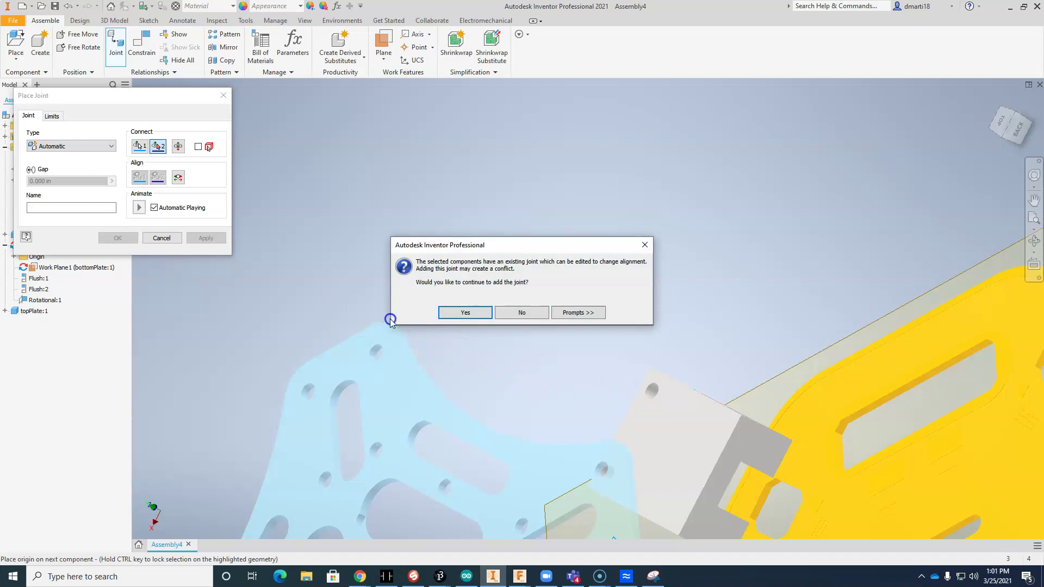
left_click(486, 310)
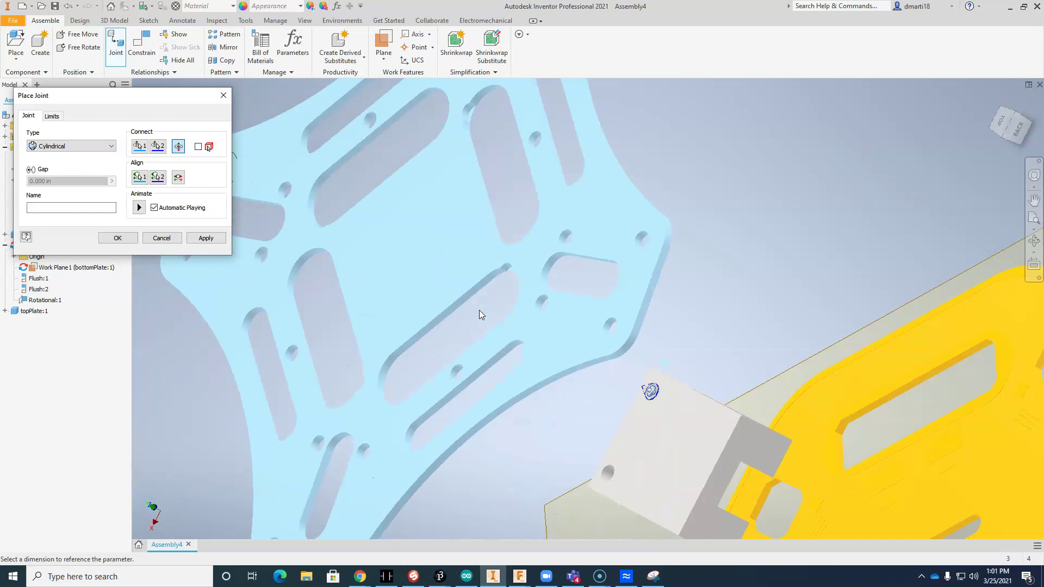
left_click(131, 238)
Edit the myArm part in place and start a new 2D sketch on its flat face with the two mounting holes.
scroll(501, 413, "up", 5)
middle_click_drag(496, 410, 474, 312)
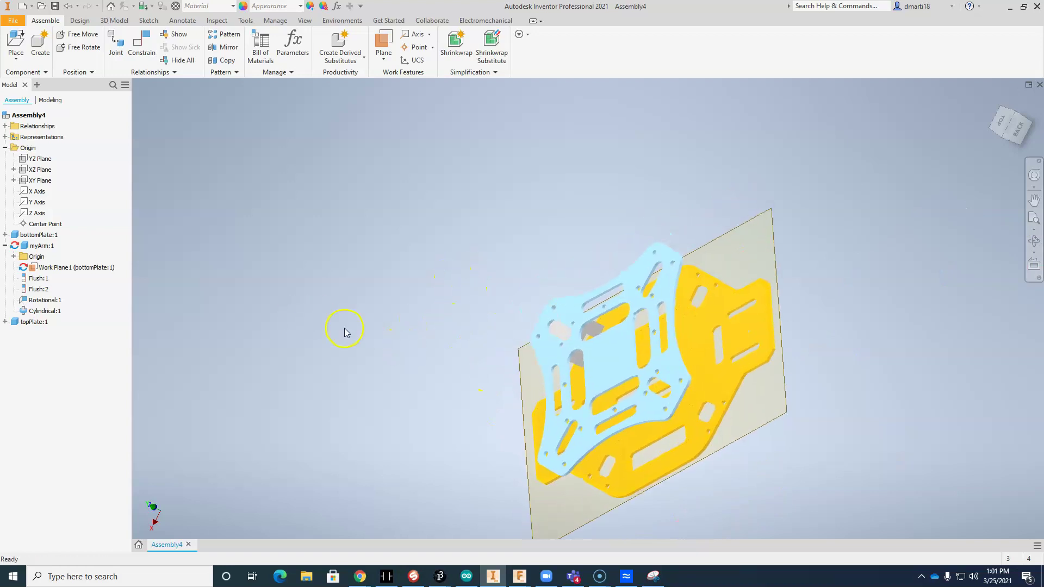
right_click(42, 249)
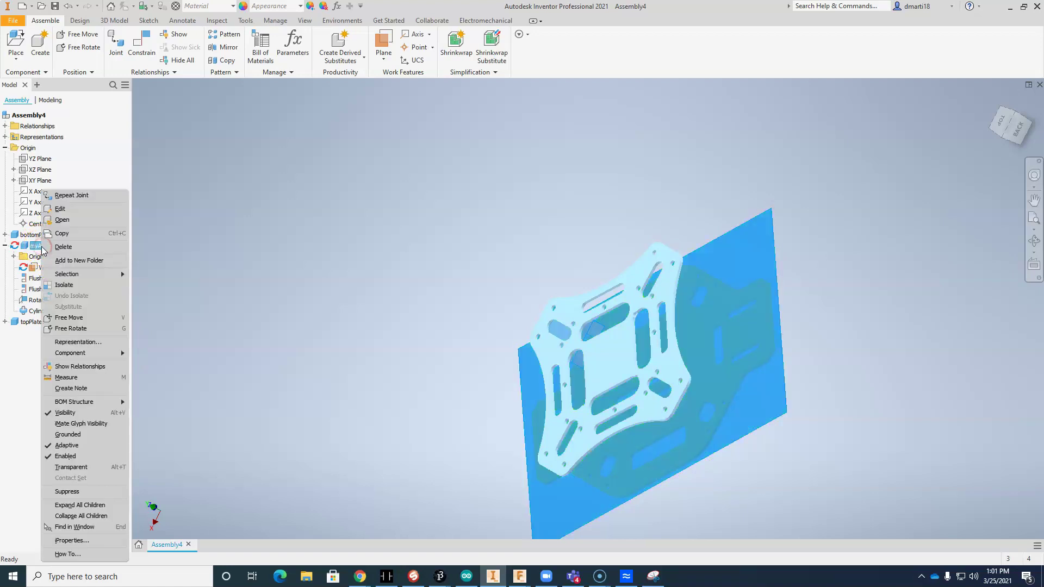
left_click(81, 211)
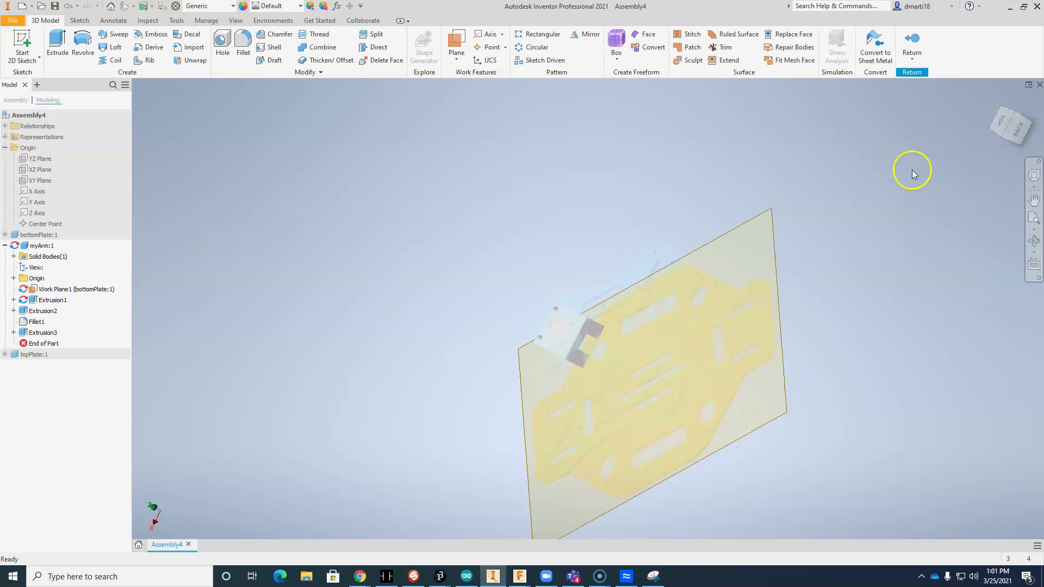
scroll(577, 299, "down", 5)
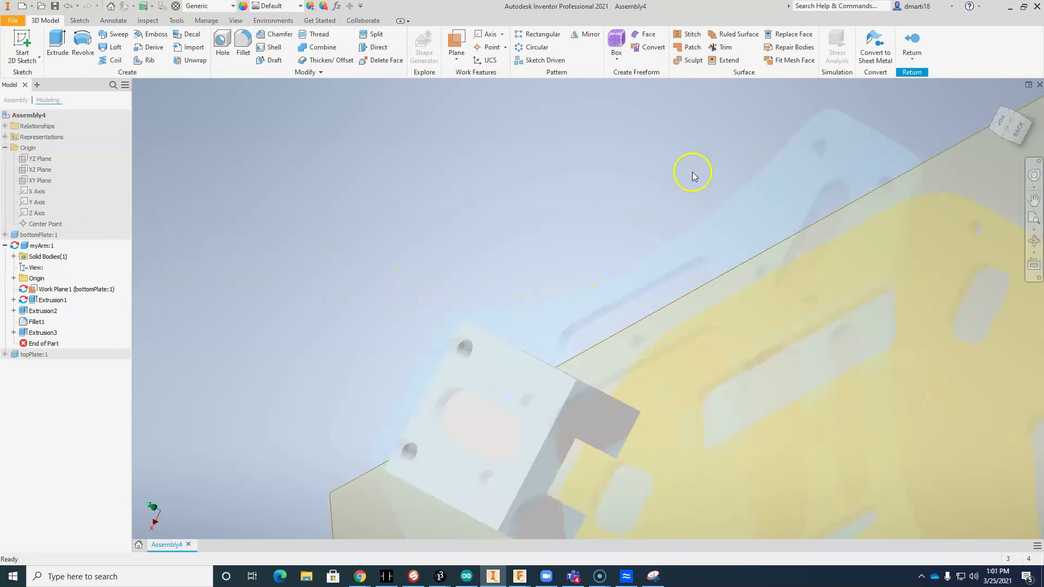
left_click(22, 43)
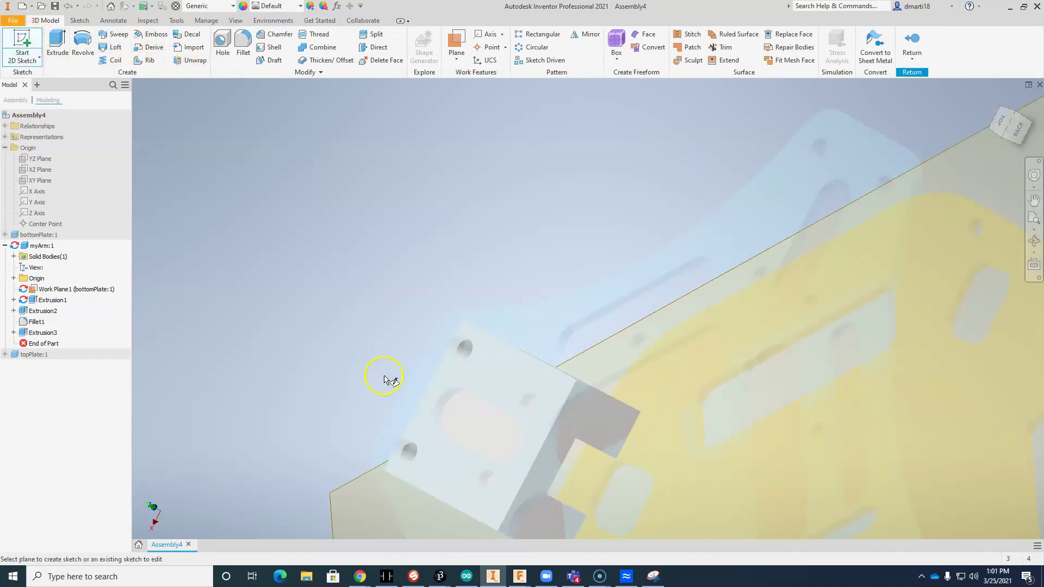
left_click(477, 427)
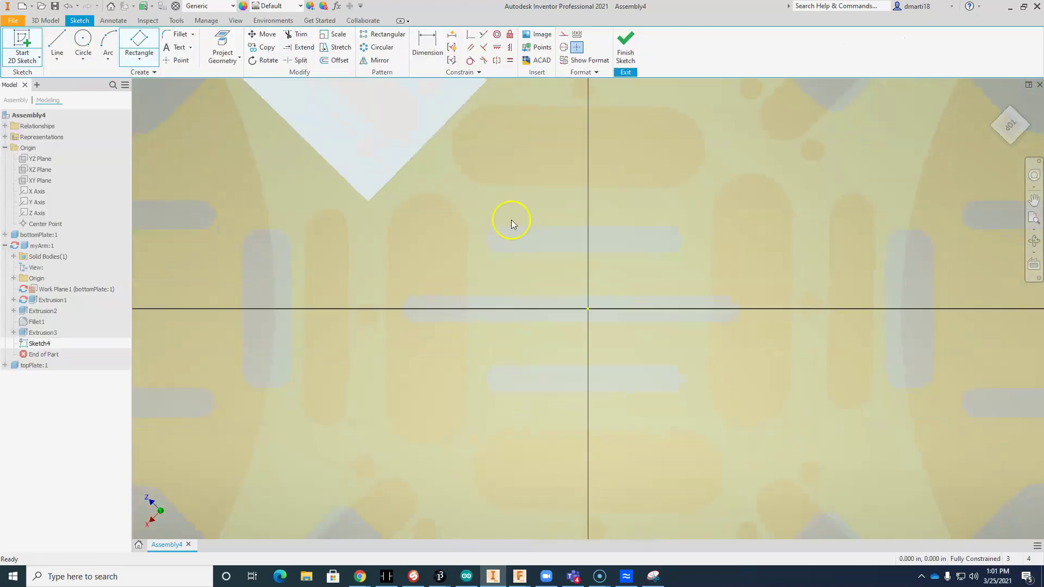
key("F2")
left_click_drag(544, 318, 563, 367)
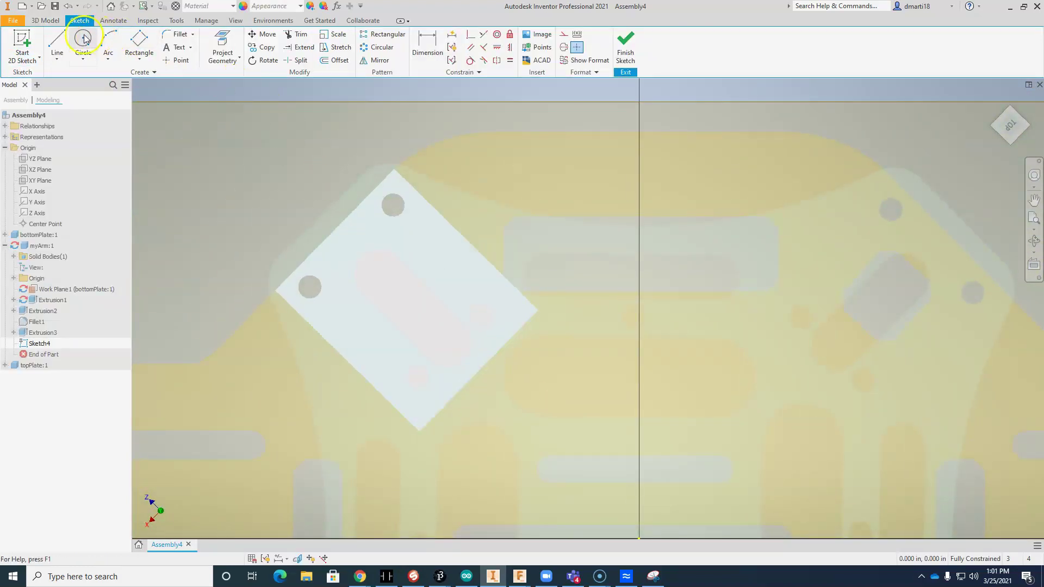
Project the top plate's angled slot and the two small holes beside it onto the arm's sketch and finish the sketch.
left_click(240, 54)
left_click(402, 266)
left_click(389, 254)
left_click(379, 313)
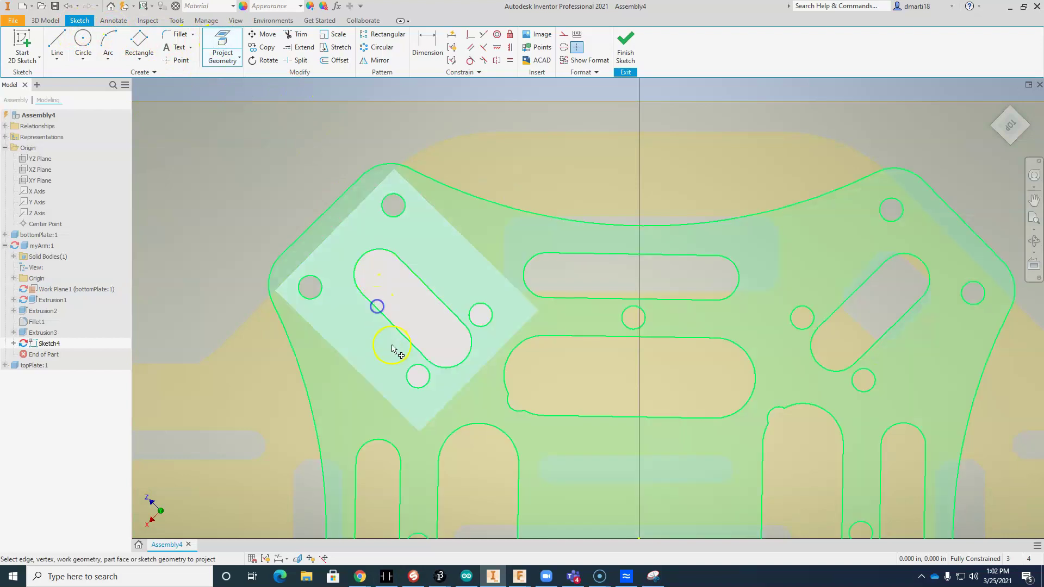
left_click(452, 368)
left_click(423, 382)
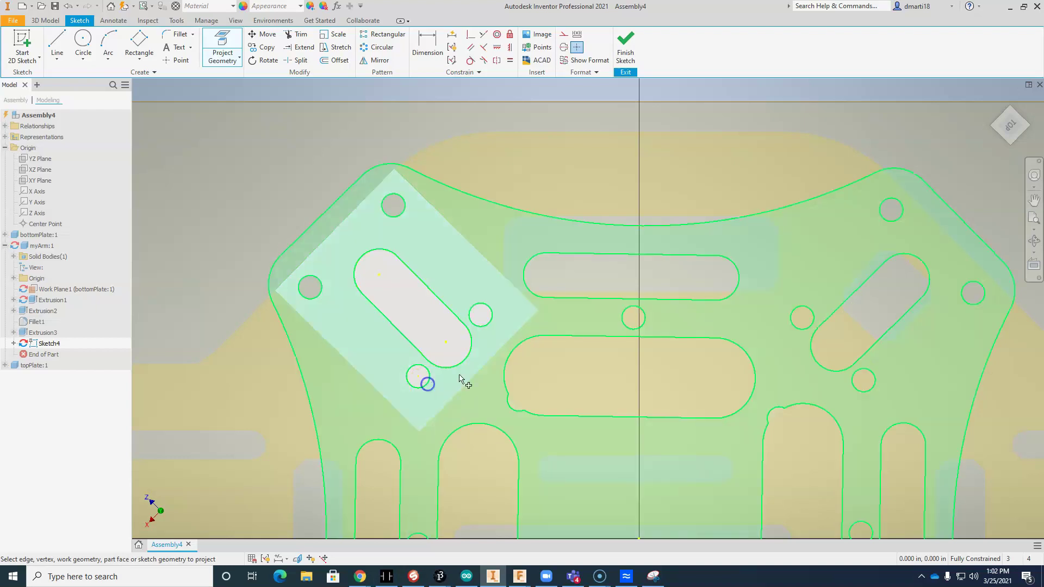
left_click(490, 327)
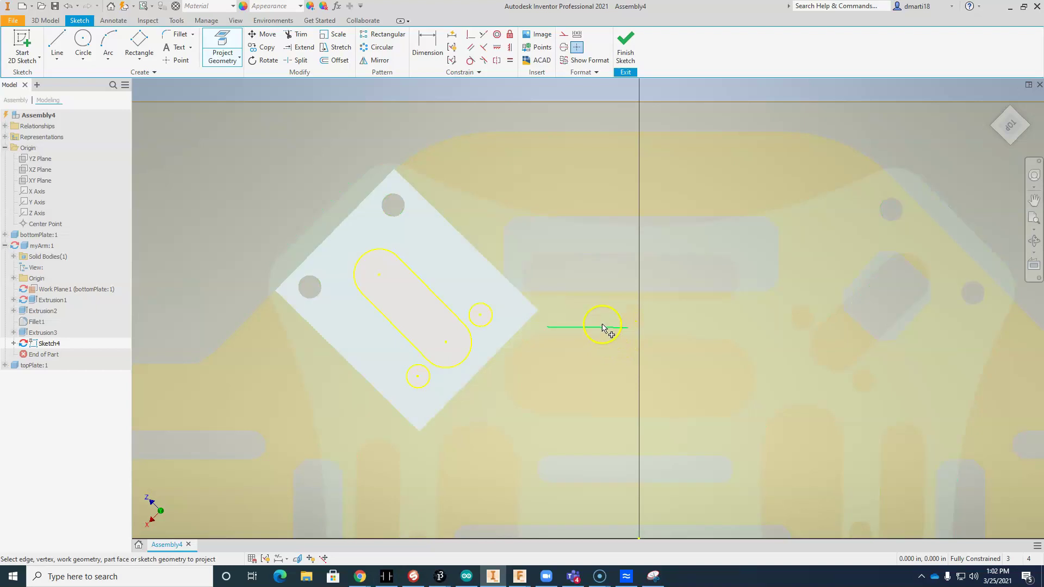
left_click(631, 46)
Extrude the projected slot and two hole profiles 1 in into the arm as a cut.
left_click(57, 43)
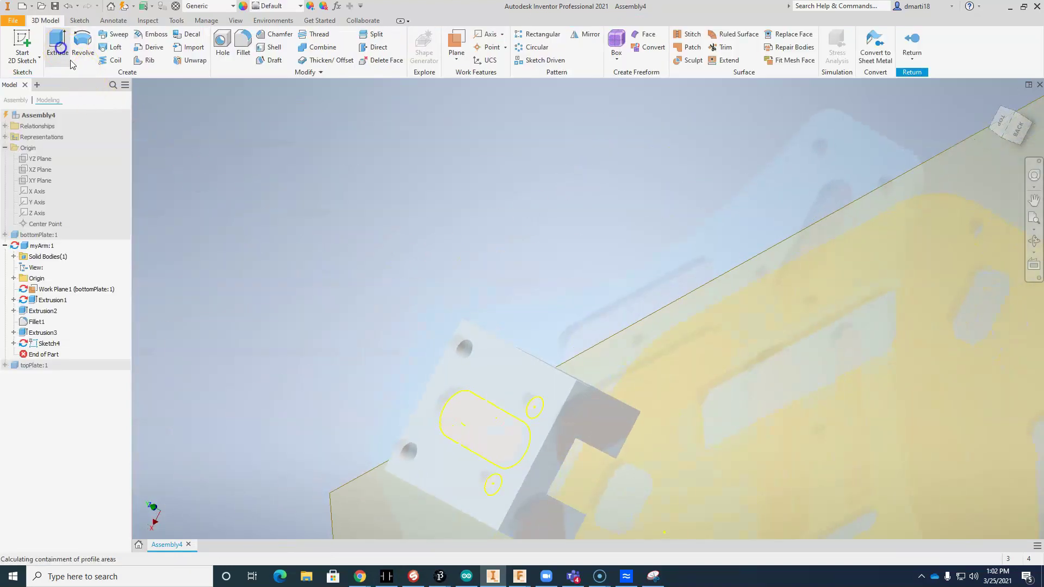
left_click(491, 422)
left_click(531, 407)
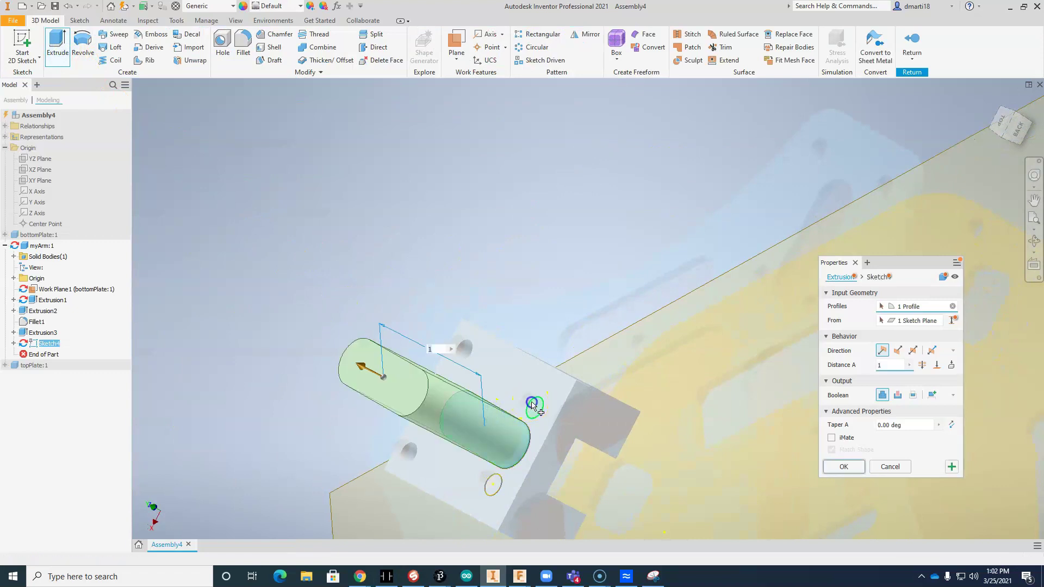
left_click(497, 483)
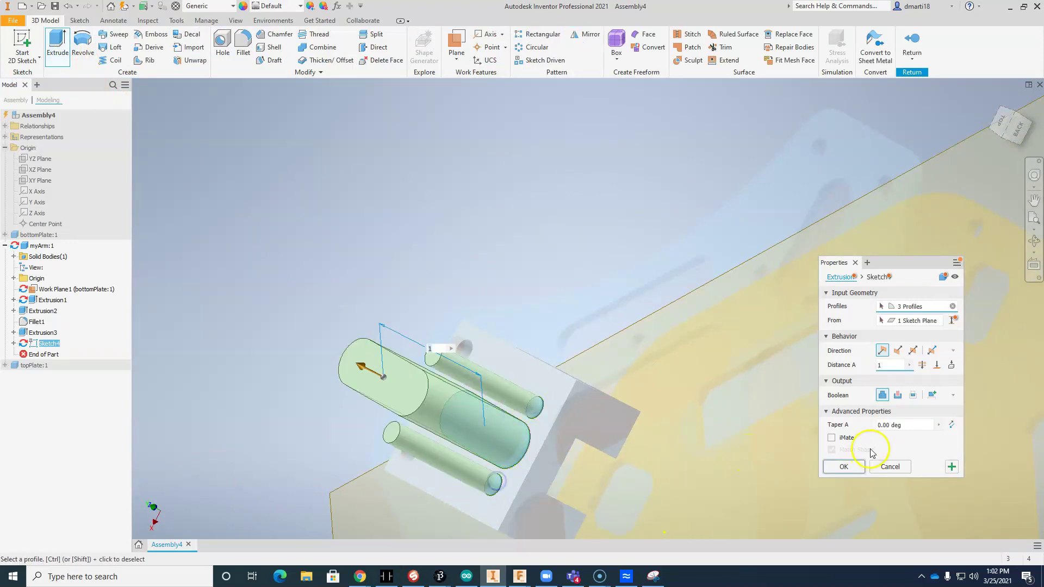
left_click(898, 395)
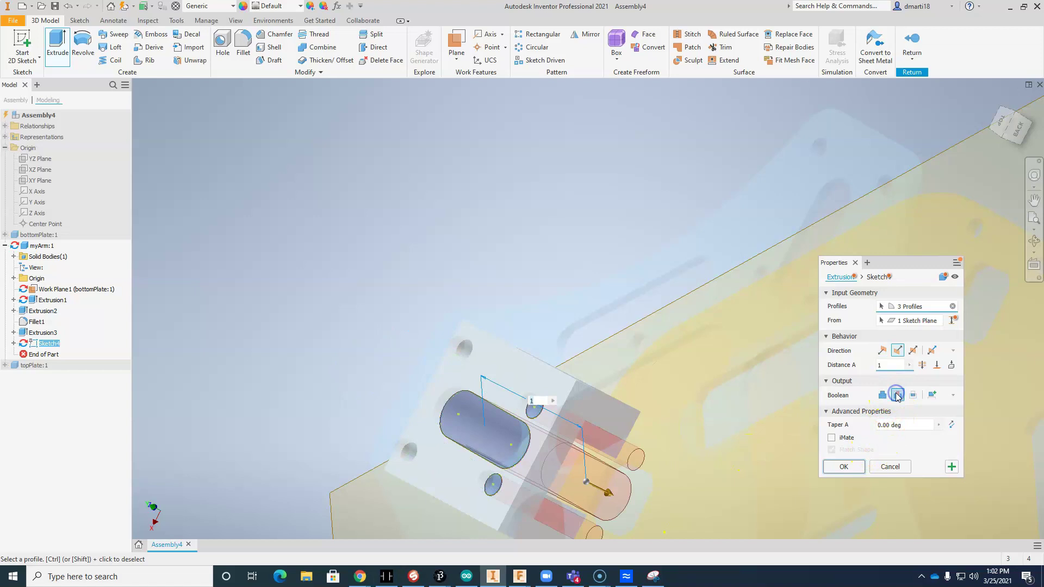
left_click(843, 467)
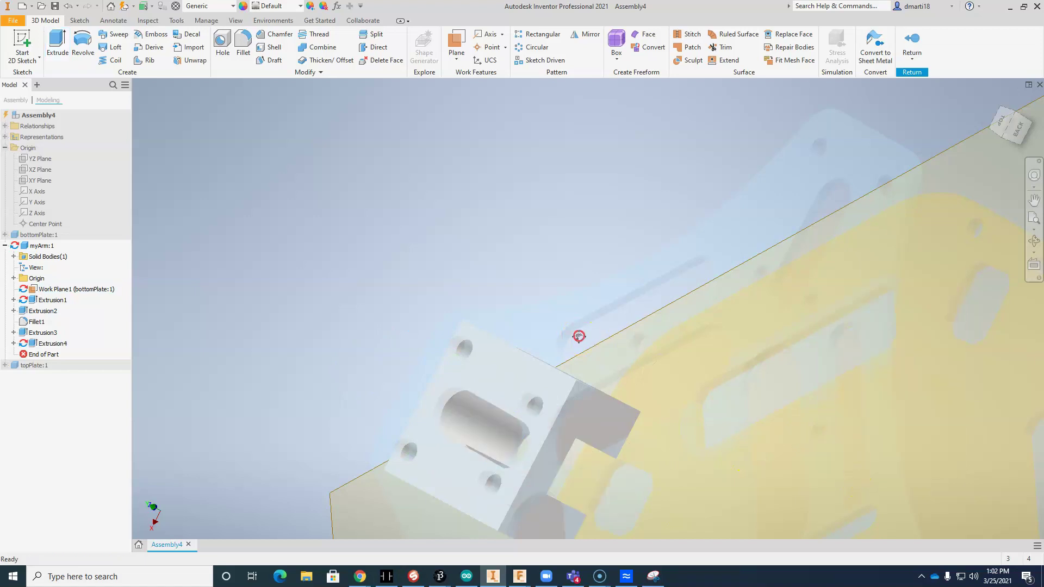
Sketch a line between the slot's two end-arc centres on the arm's flat top face and finish the sketch.
middle_click_drag(578, 337, 678, 198)
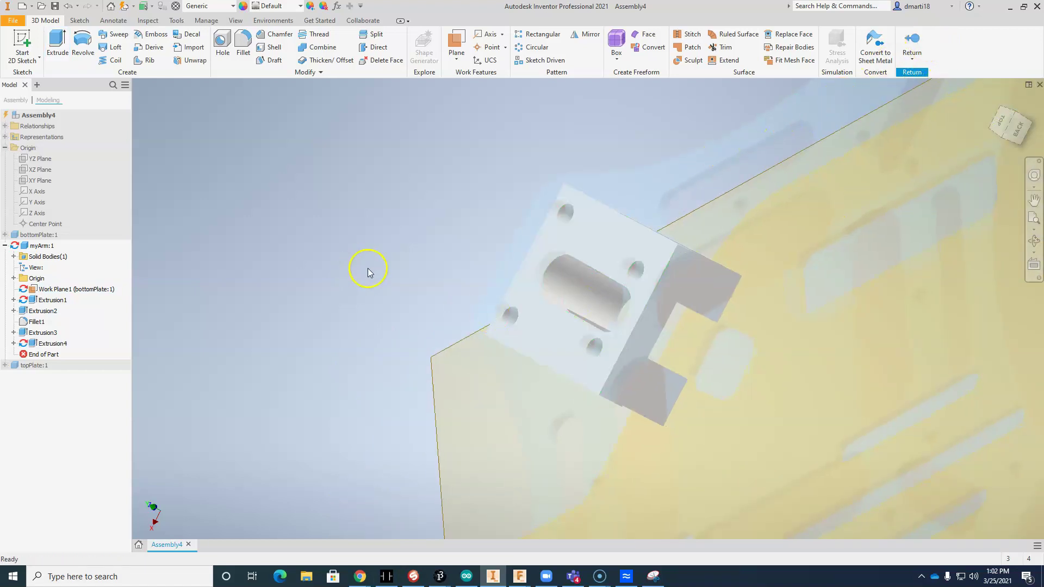
middle_click_drag(356, 280, 409, 290, "shift")
left_click(22, 43)
left_click(528, 361)
middle_click_drag(504, 378, 593, 195)
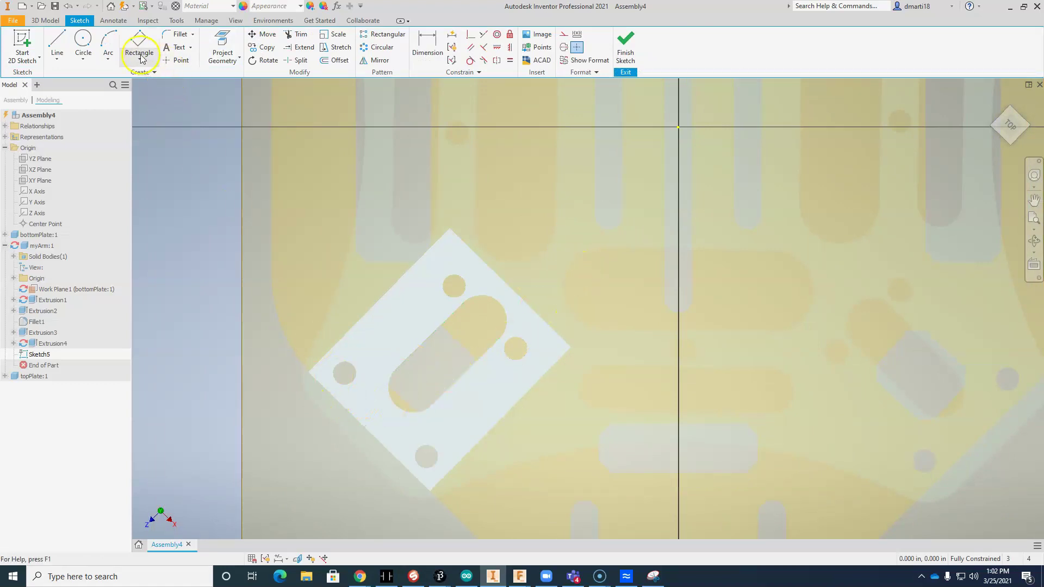
left_click(54, 43)
left_click_drag(391, 401, 447, 341)
scroll(400, 405, "up", 6)
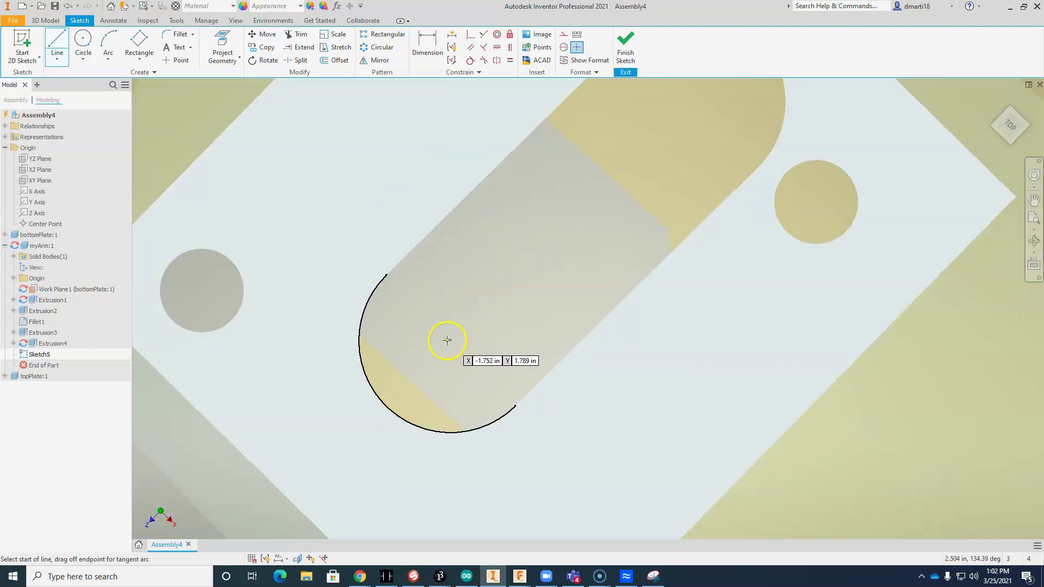
left_click(451, 342)
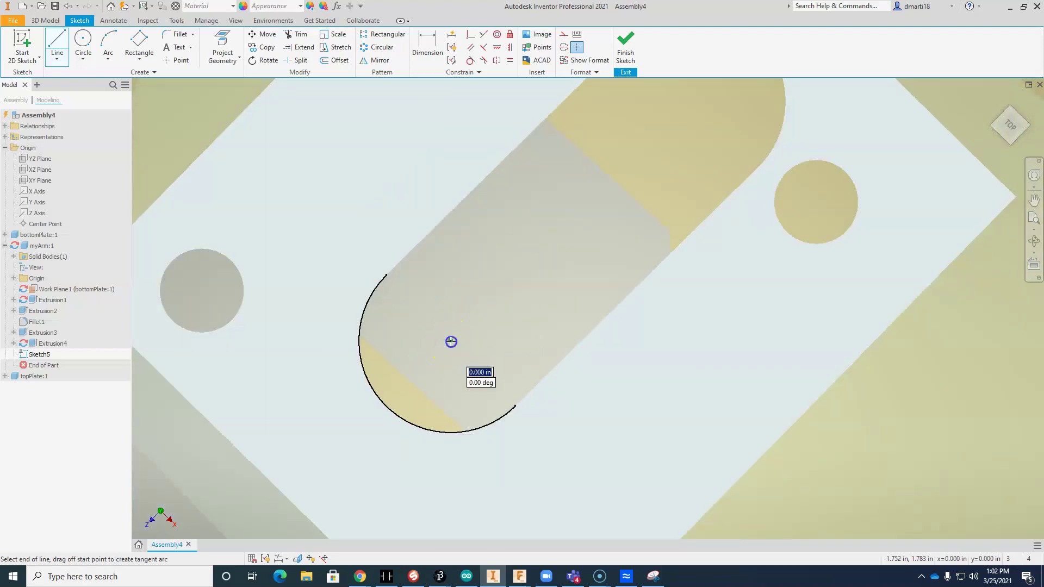
middle_click_drag(679, 177, 575, 346)
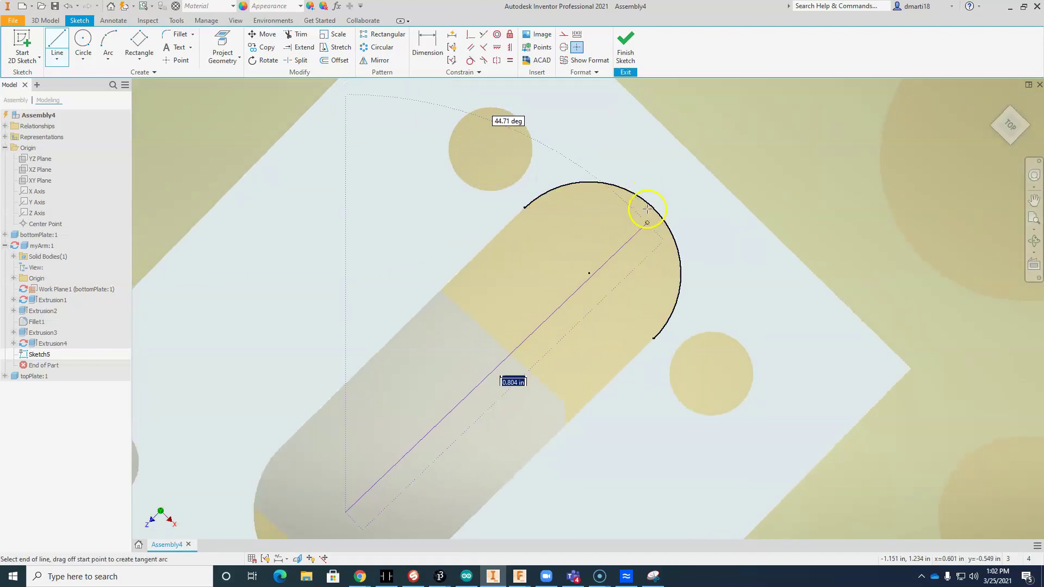
left_click(590, 272)
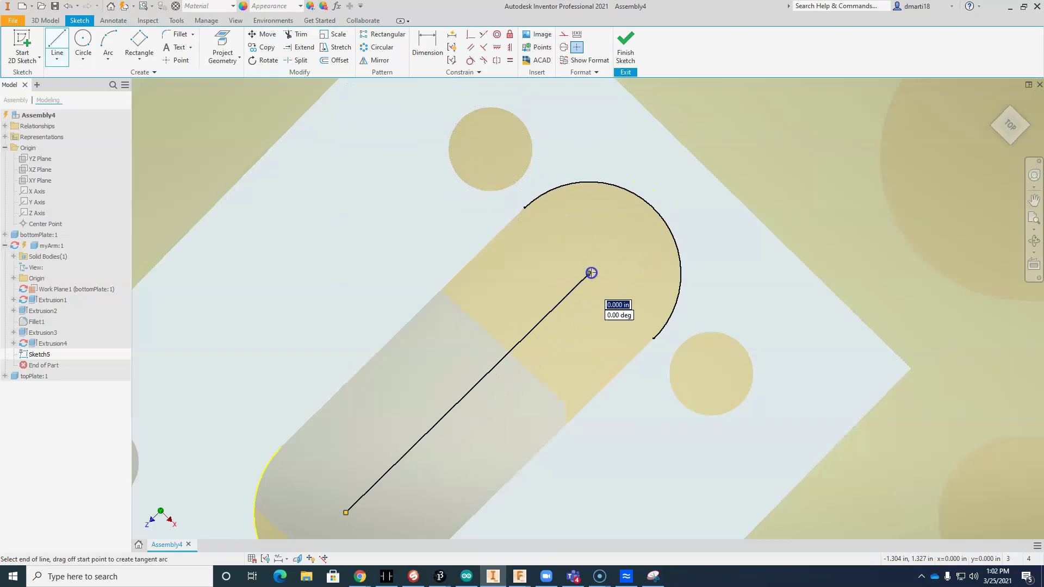
middle_click_drag(420, 356, 489, 217)
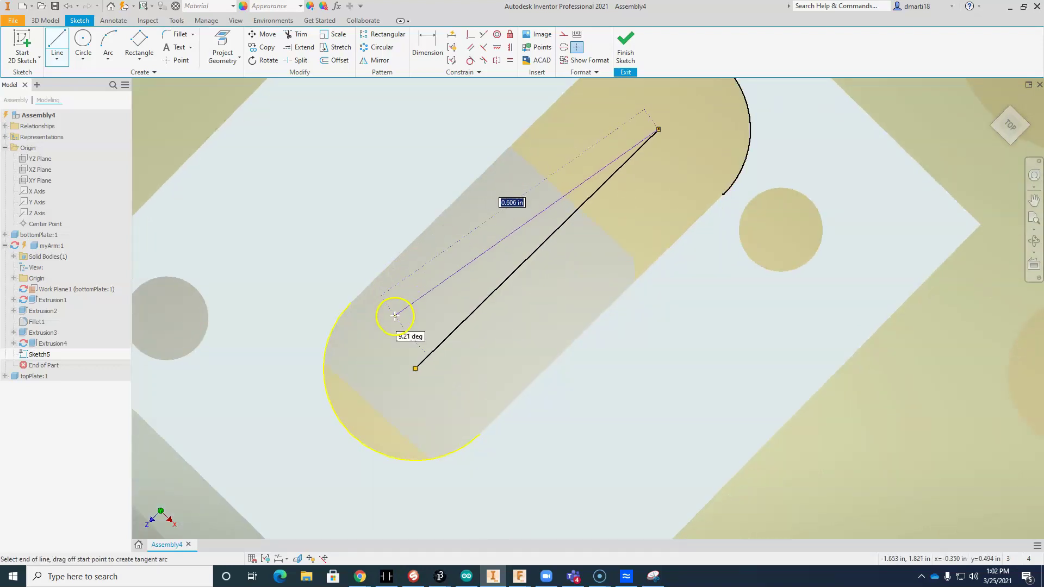
key("Escape")
scroll(467, 331, "down", 3)
scroll(471, 333, "up", 5)
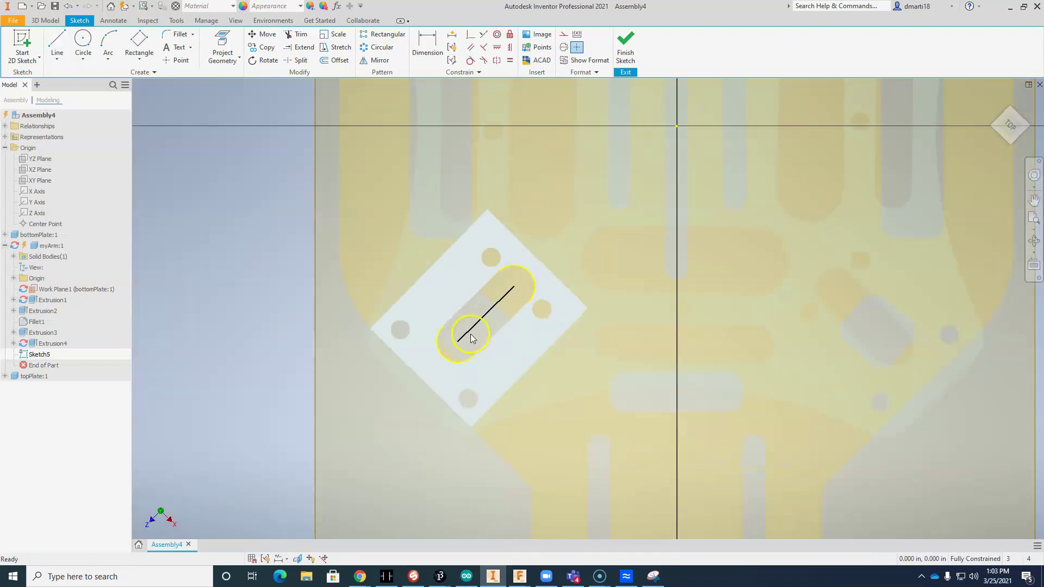
scroll(471, 340, "down", 1)
key("Escape")
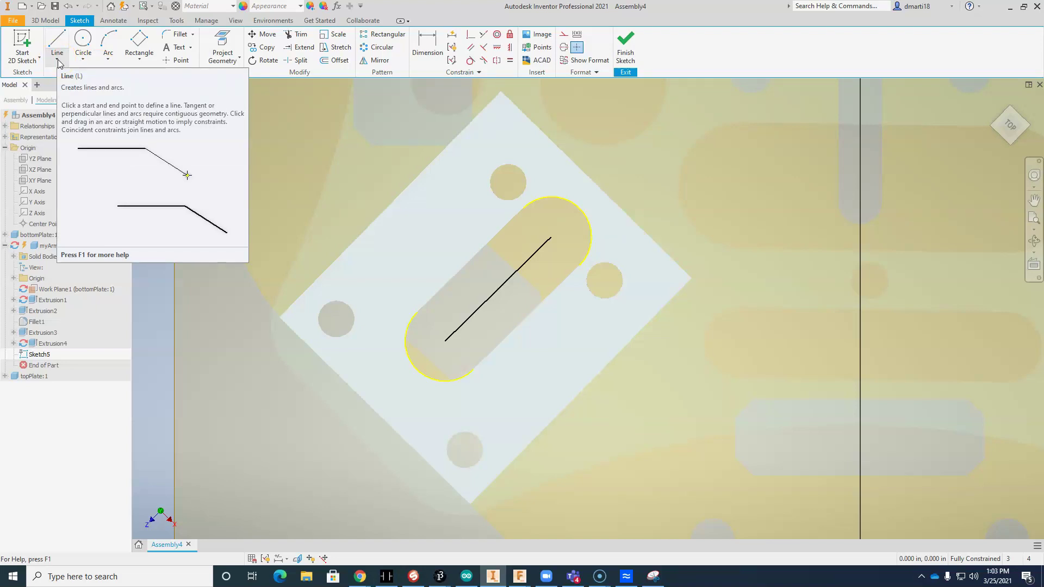
left_click(632, 49)
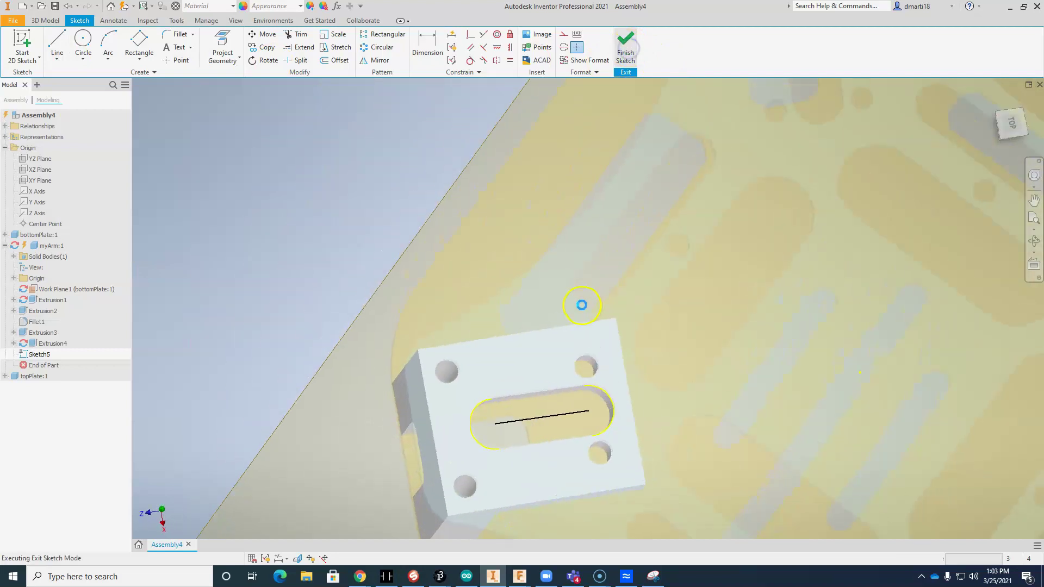
Fillet the two vertical outer corner edges of the arm's overhanging flange with a 0.125 in radius.
scroll(517, 291, "down", 3)
middle_click_drag(517, 288, 474, 160)
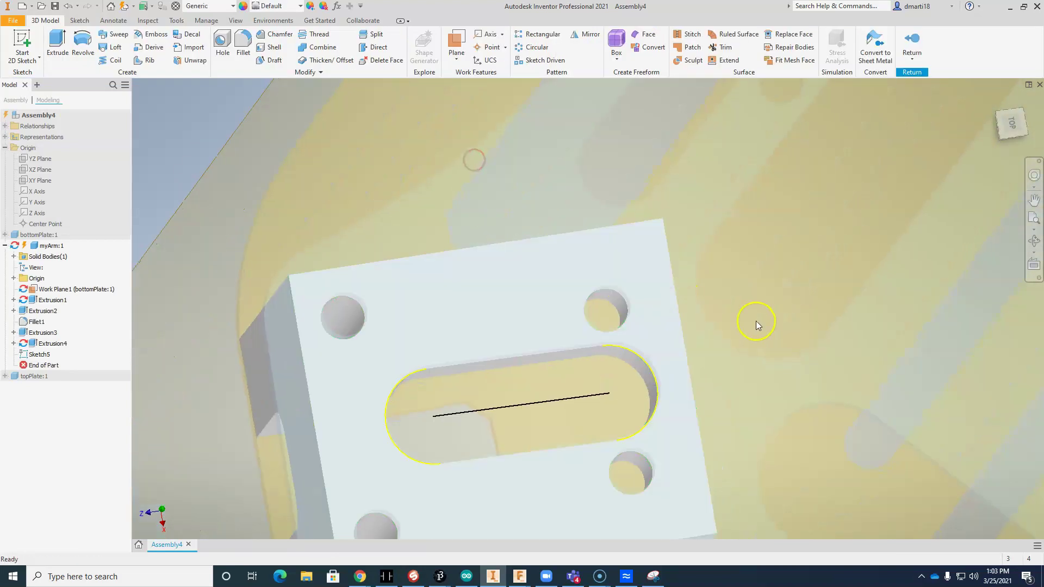
scroll(755, 325, "up", 2)
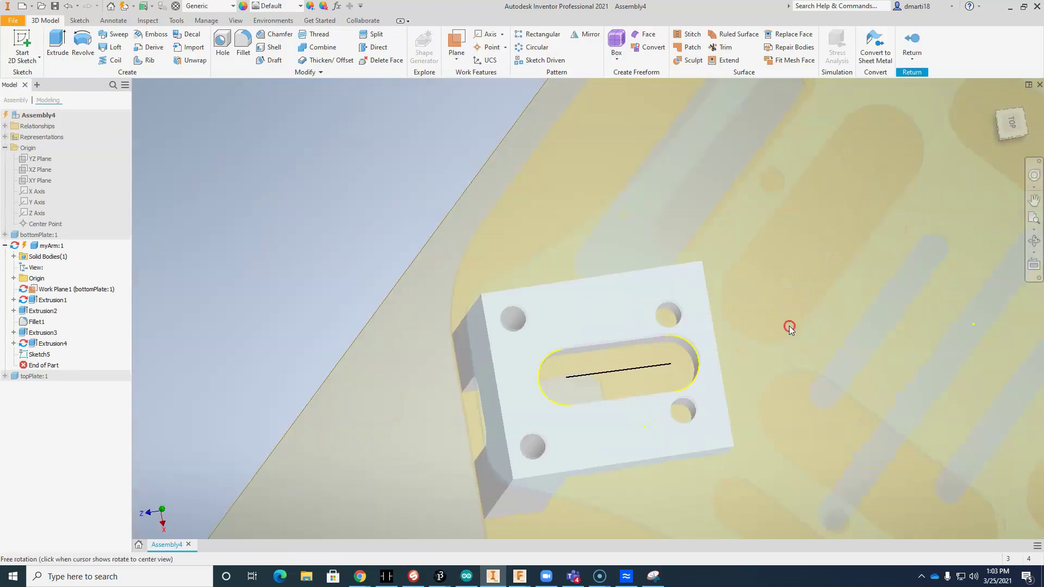
middle_click_drag(789, 325, 749, 298, "shift")
left_click(243, 45)
left_click(718, 427)
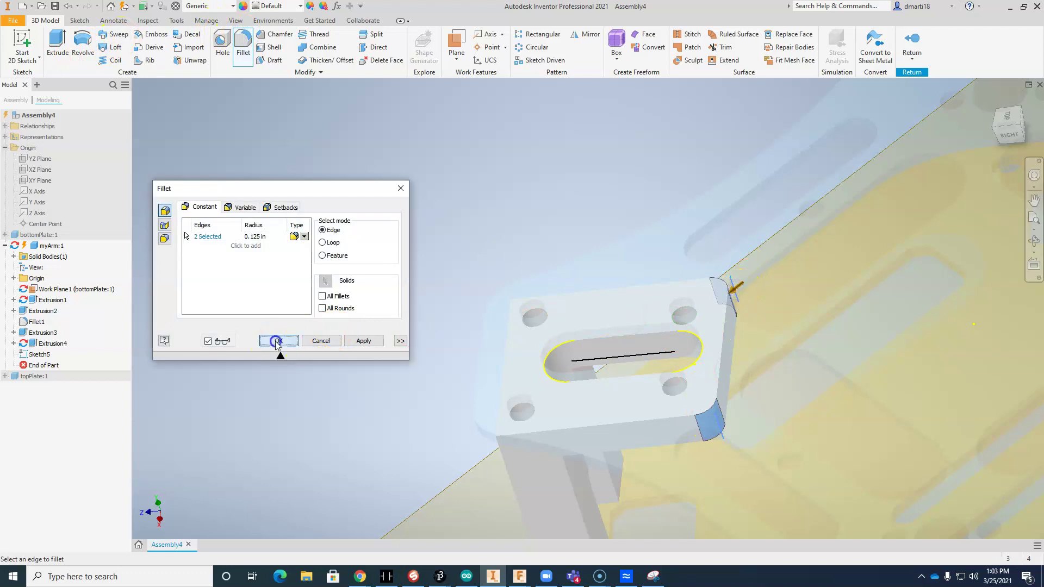
left_click(279, 341)
Fillet the two inner corner edges between the arm's legs and the underside of its flange with a 0.5 in radius.
middle_click_drag(351, 332, 369, 232)
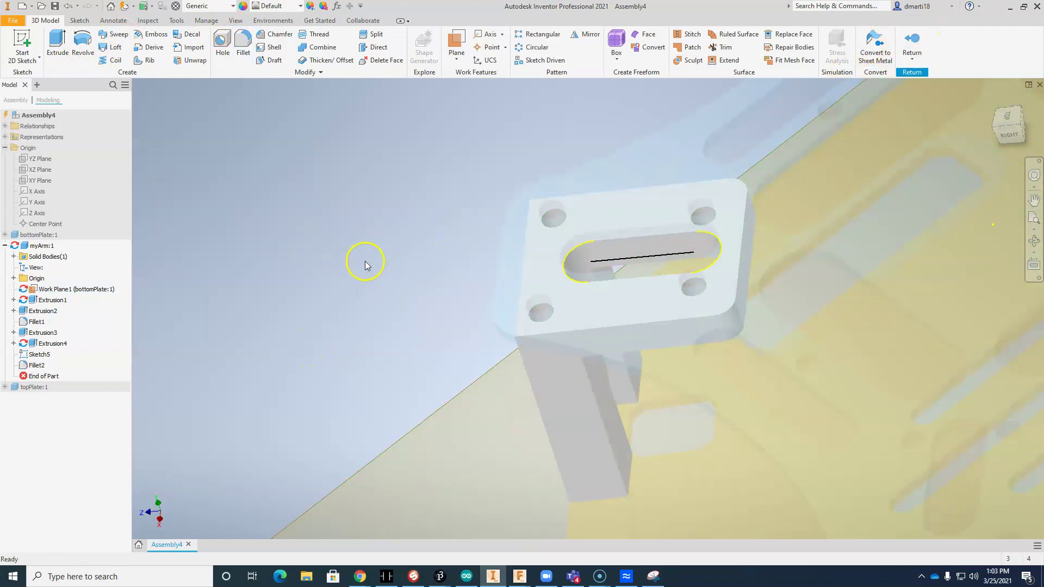
left_click_drag(445, 257, 361, 163)
key("Escape")
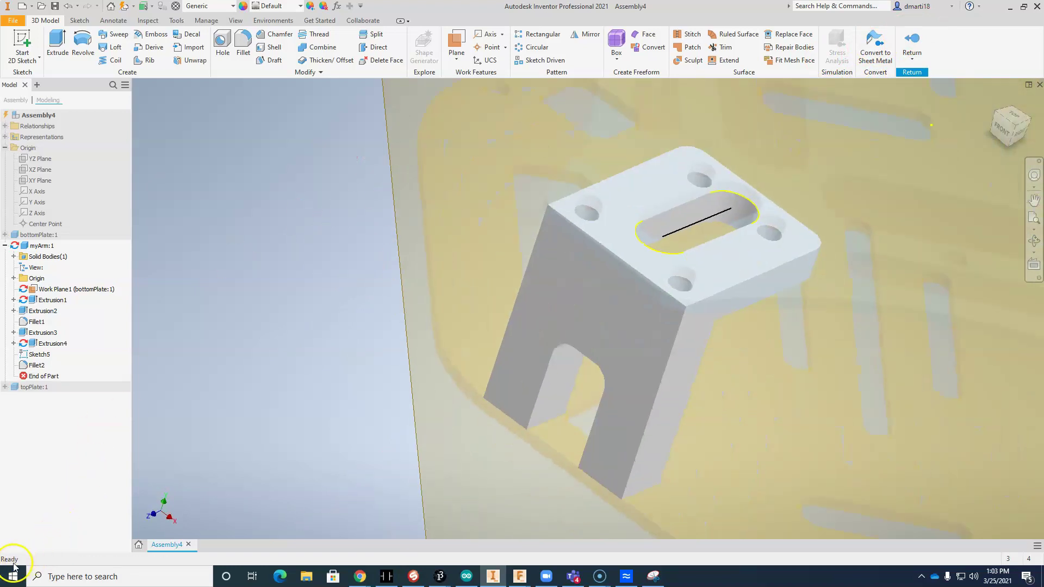
middle_click_drag(728, 386, 652, 383, "shift")
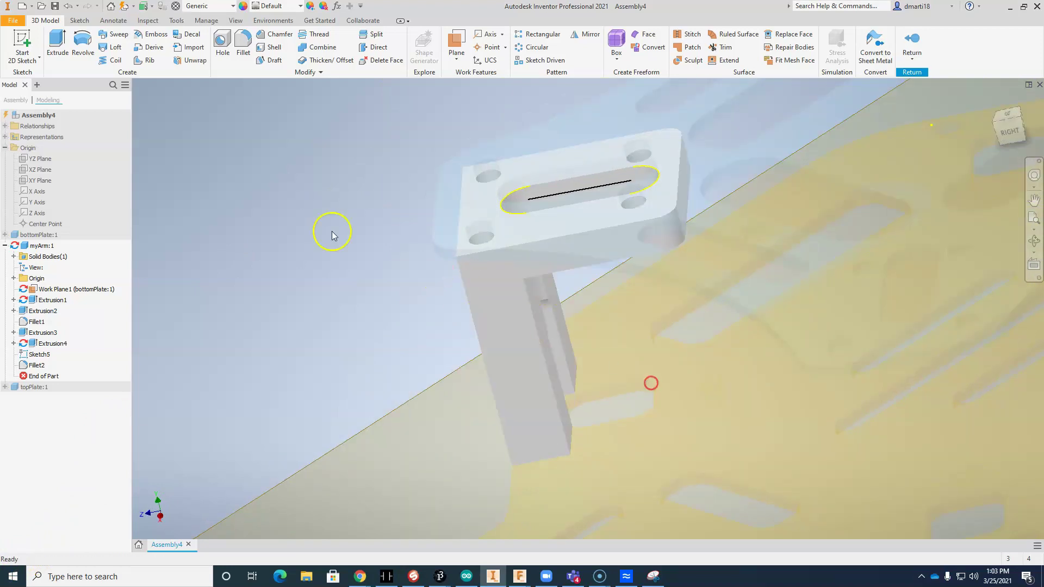
left_click(243, 44)
middle_click_drag(595, 339, 533, 299)
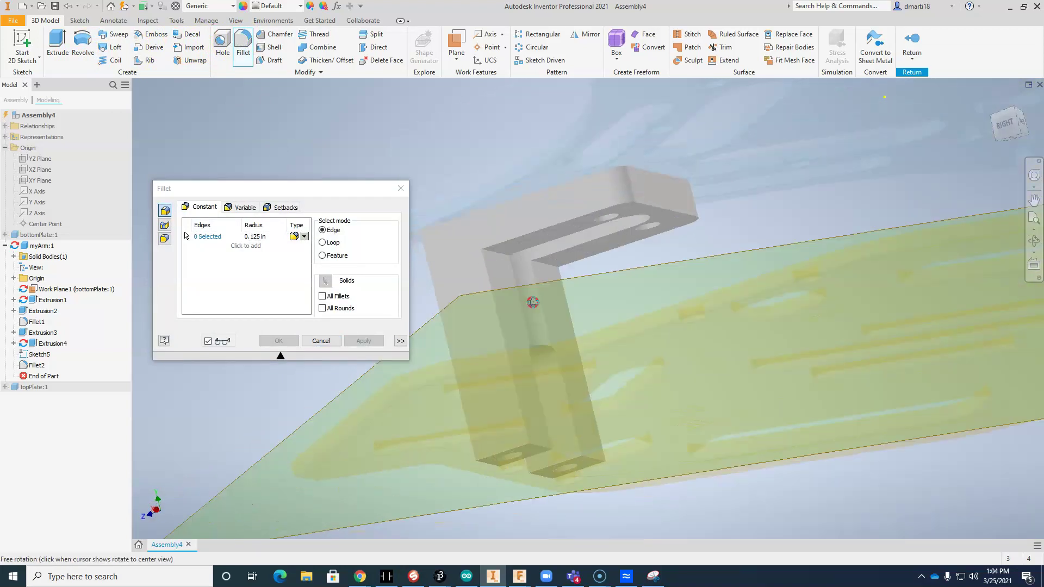
left_click(522, 260)
left_click(556, 261)
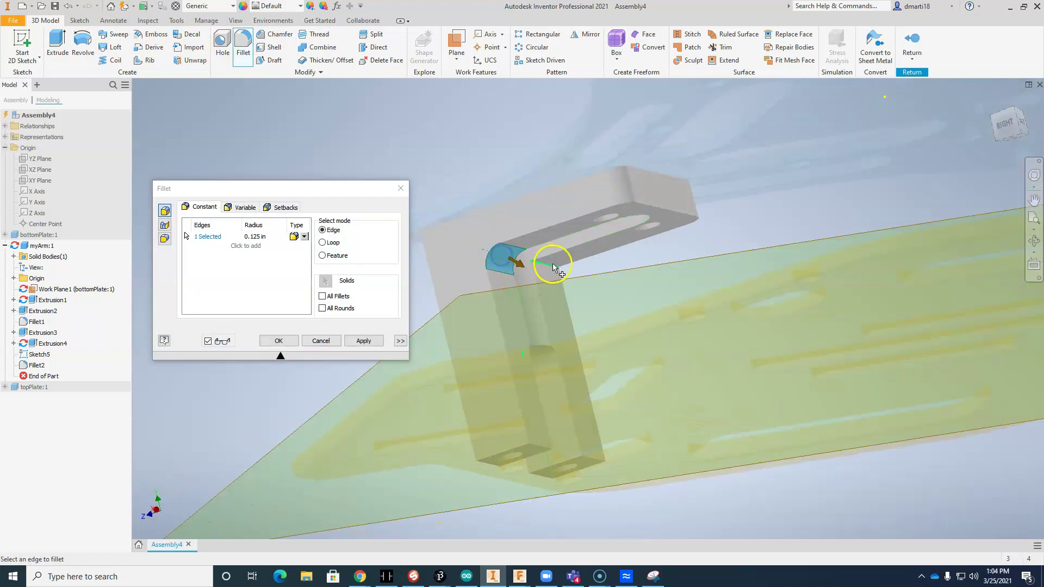
left_click(256, 237)
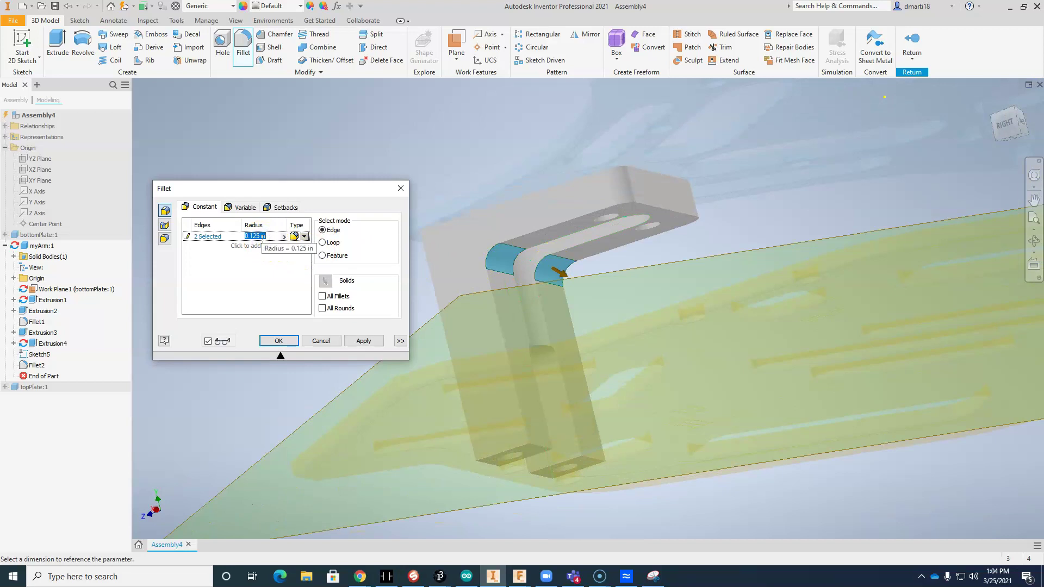
type(".5")
left_click(306, 272)
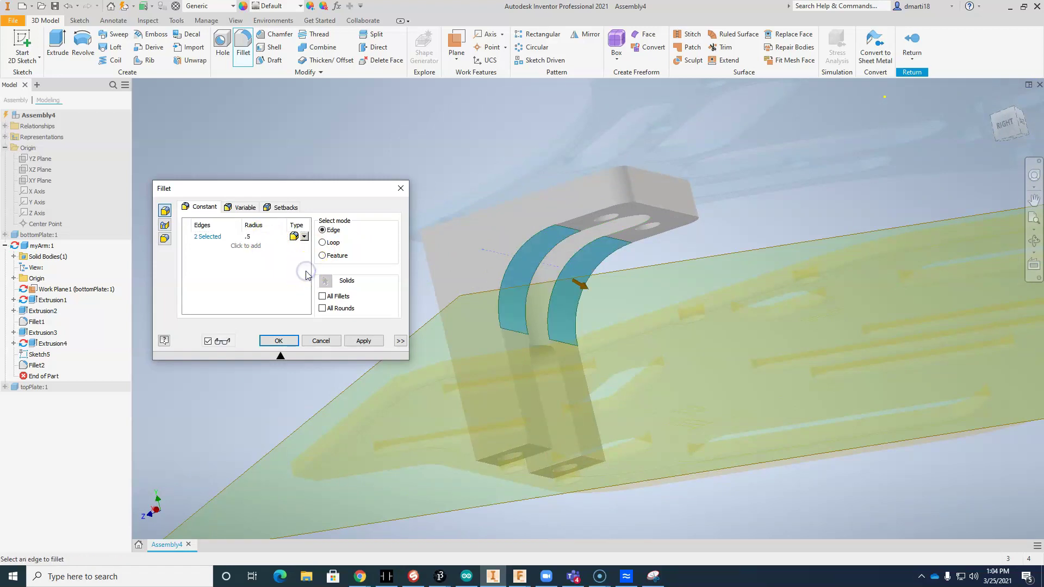
left_click(280, 343)
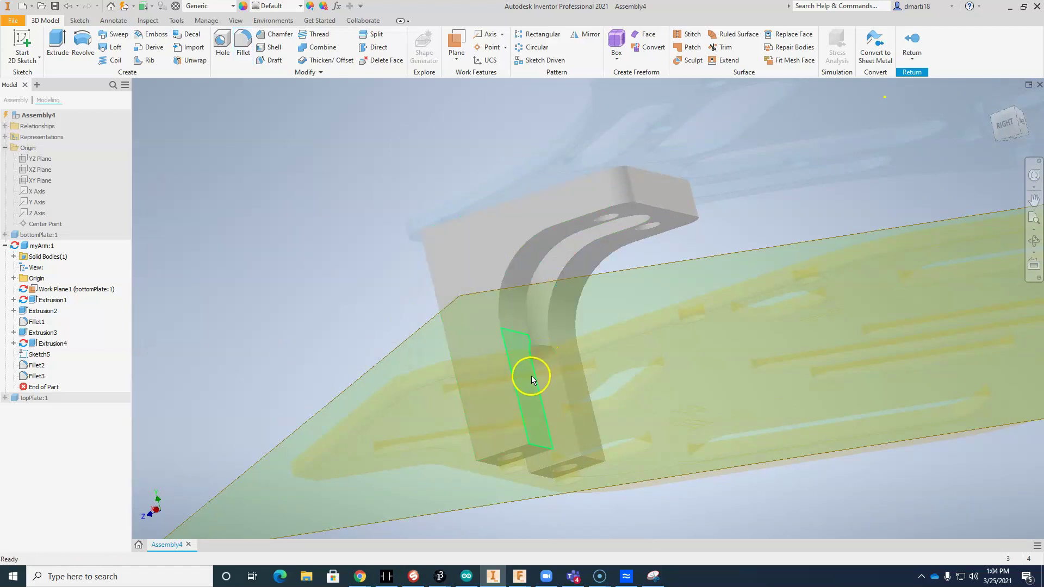
Fillet the continuous edge chain along the arm's legs and around the flange underside with a 0.125 in radius.
scroll(530, 361, "up", 3)
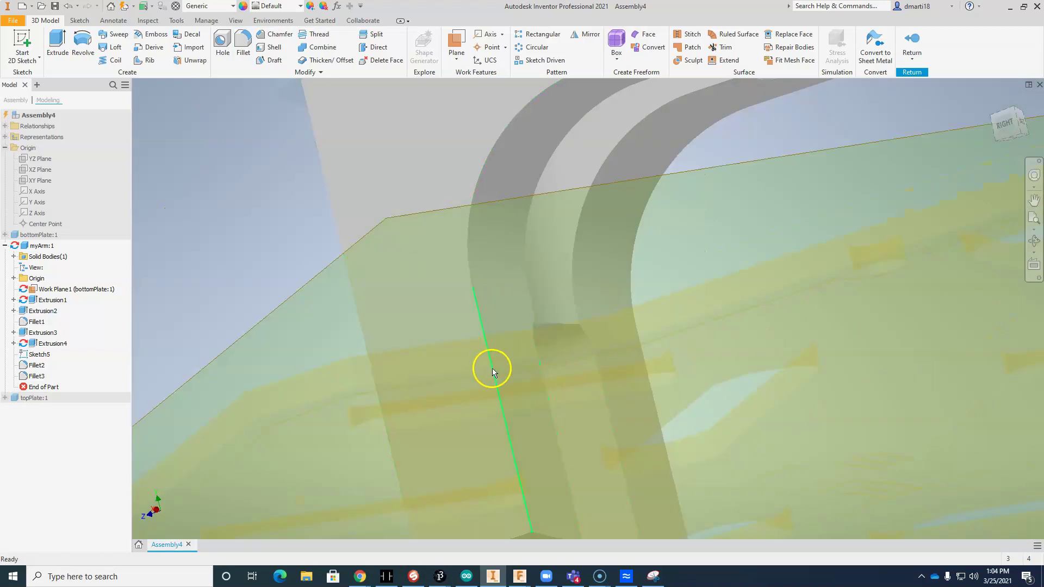
left_click(237, 43)
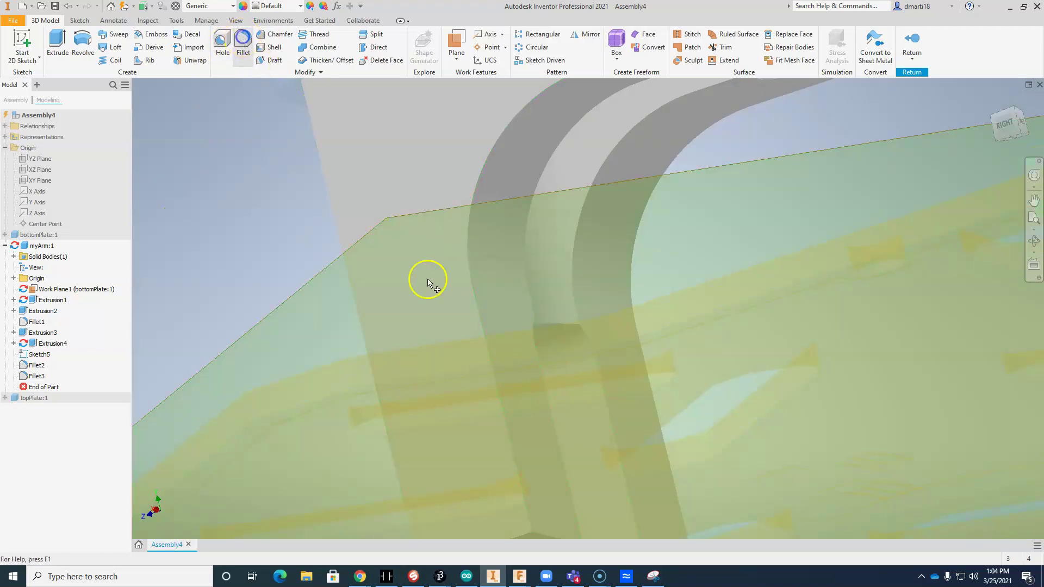
left_click(514, 447)
scroll(536, 376, "up", 3)
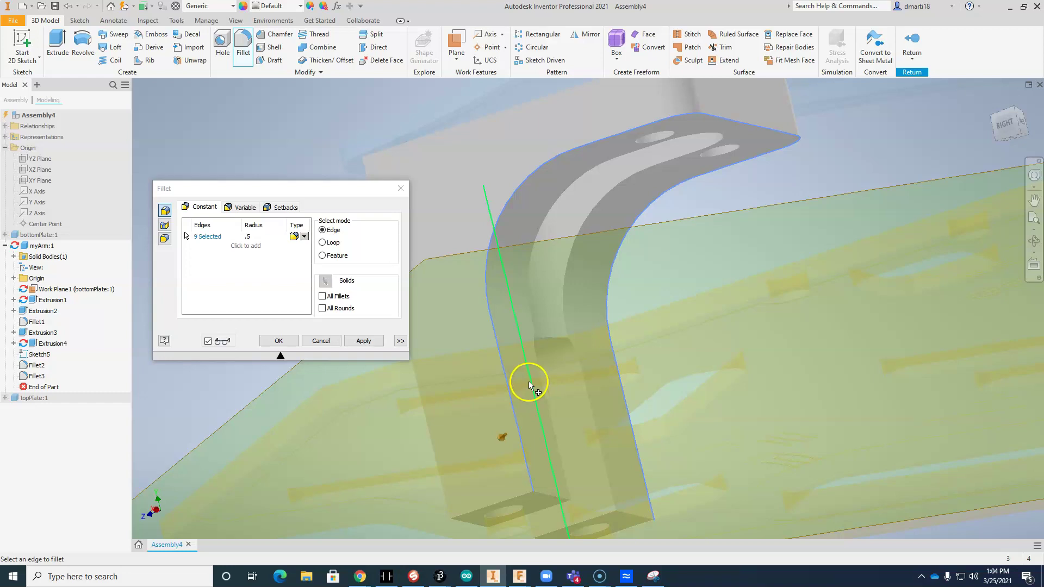
left_click(247, 236)
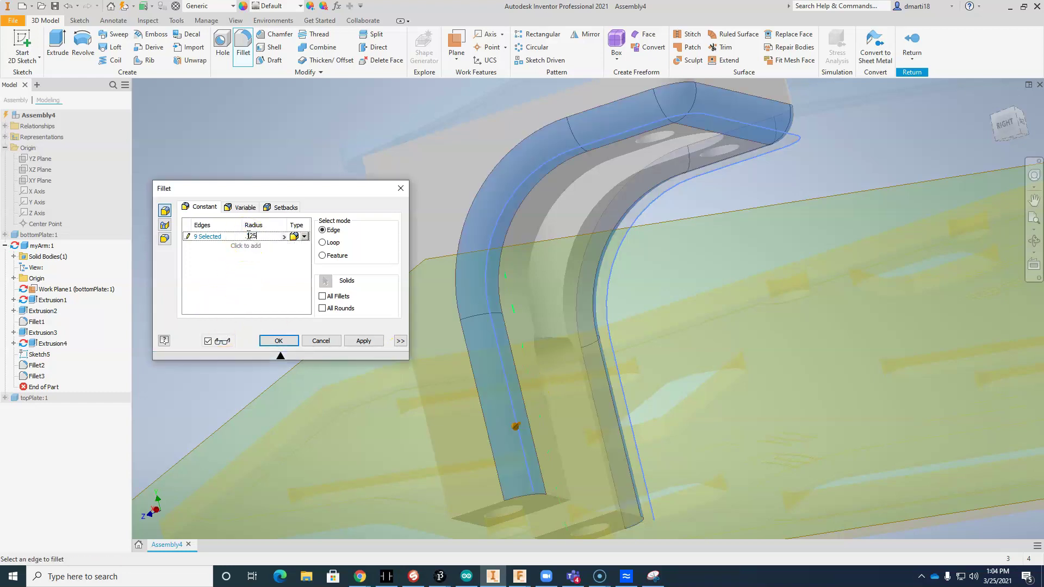
left_click(278, 340)
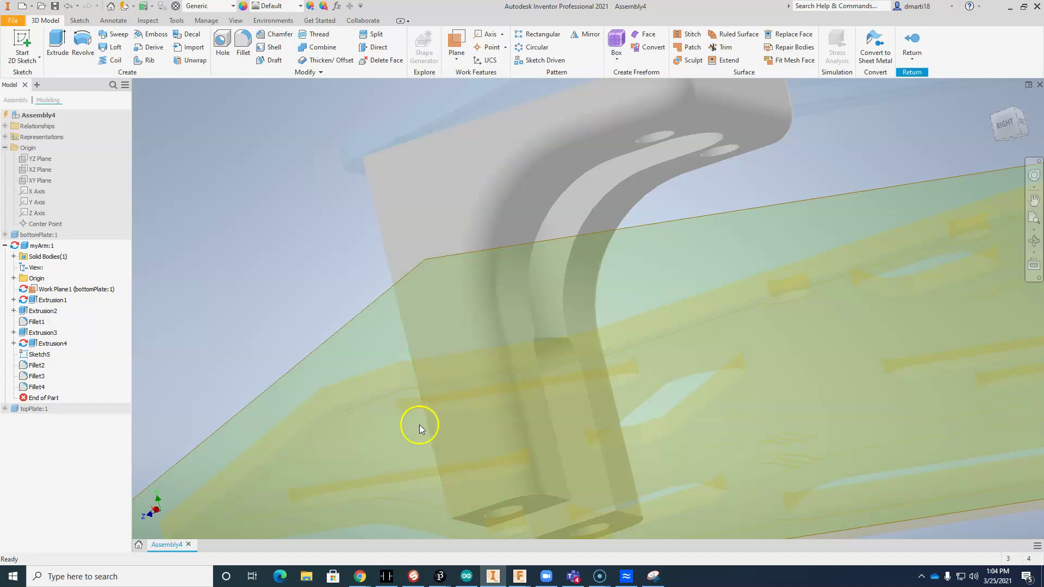
middle_click_drag(460, 381, 537, 412, "shift")
scroll(537, 413, "down", 3)
scroll(538, 411, "up", 5)
middle_click_drag(554, 351, 643, 250)
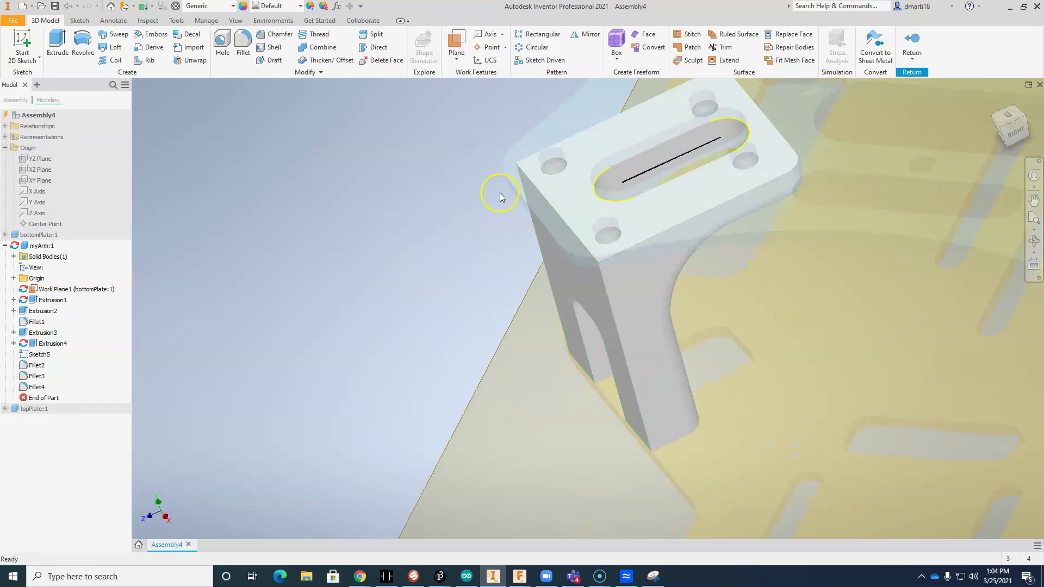
Start a new sketch on the arm's flat top face and view that face square-on.
left_click(22, 43)
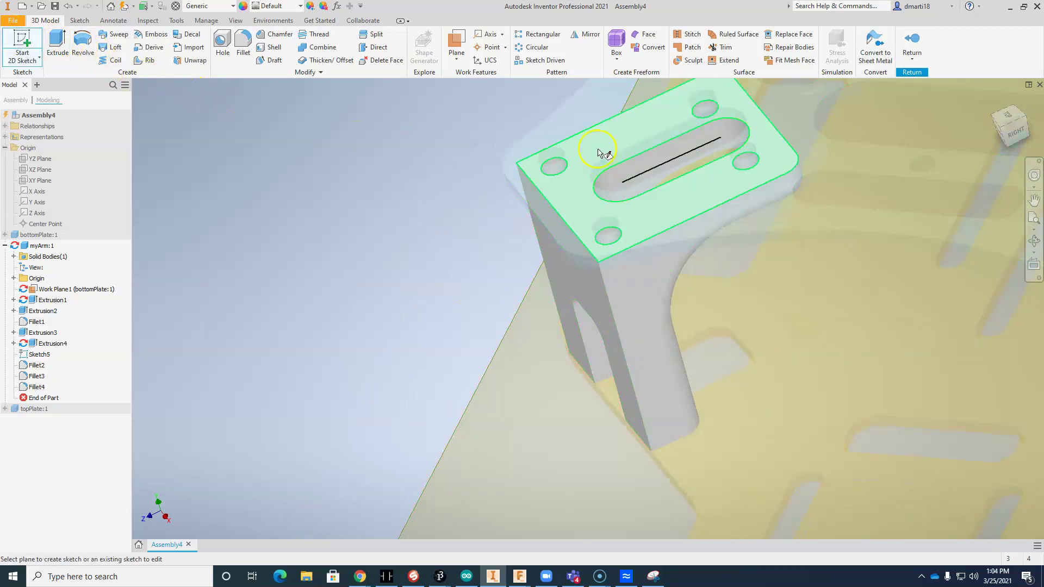
left_click(598, 153)
middle_click_drag(449, 343, 709, 108)
mouse_move(676, 370)
middle_mouse_down()
mouse_move(778, 259)
mouse_move(843, 321)
middle_mouse_up()
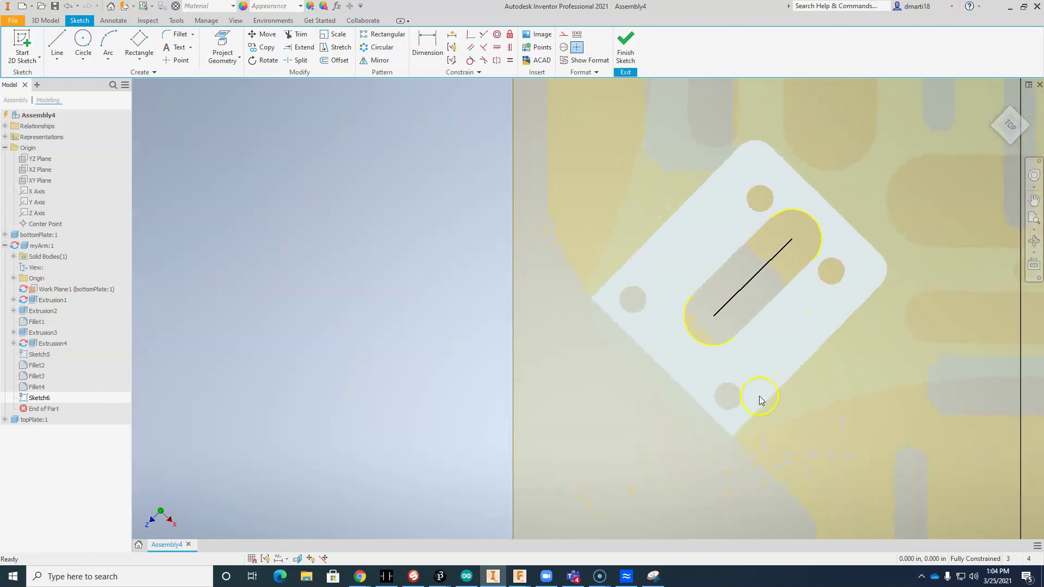
scroll(852, 327, "up", 1)
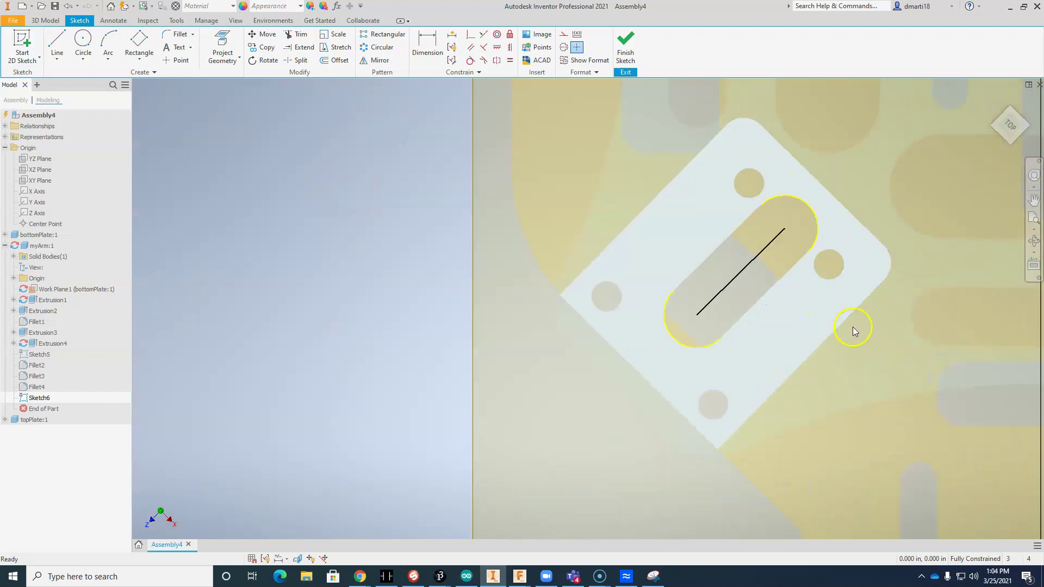
left_click(1034, 266)
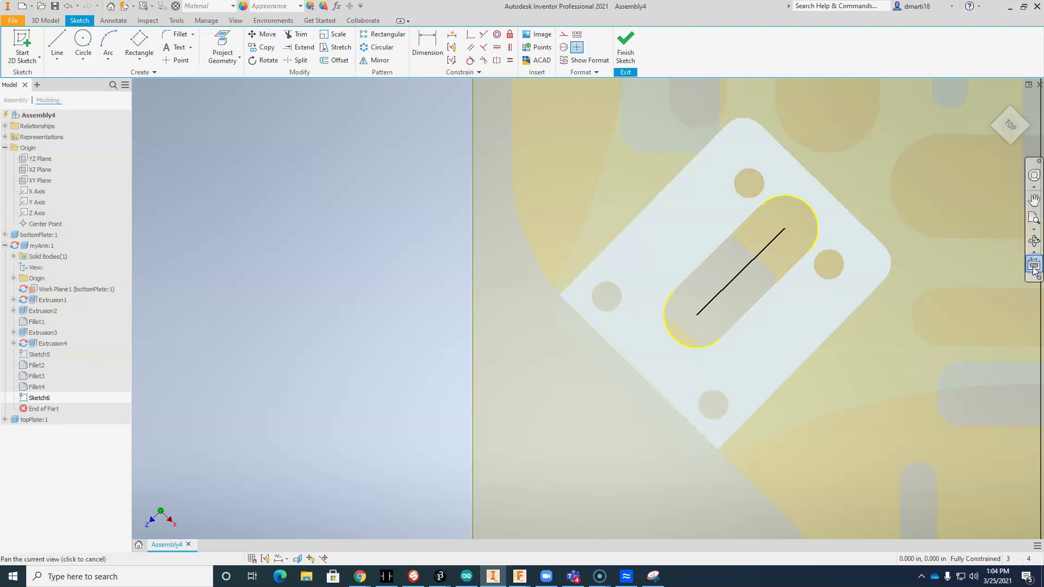
left_click(1033, 265)
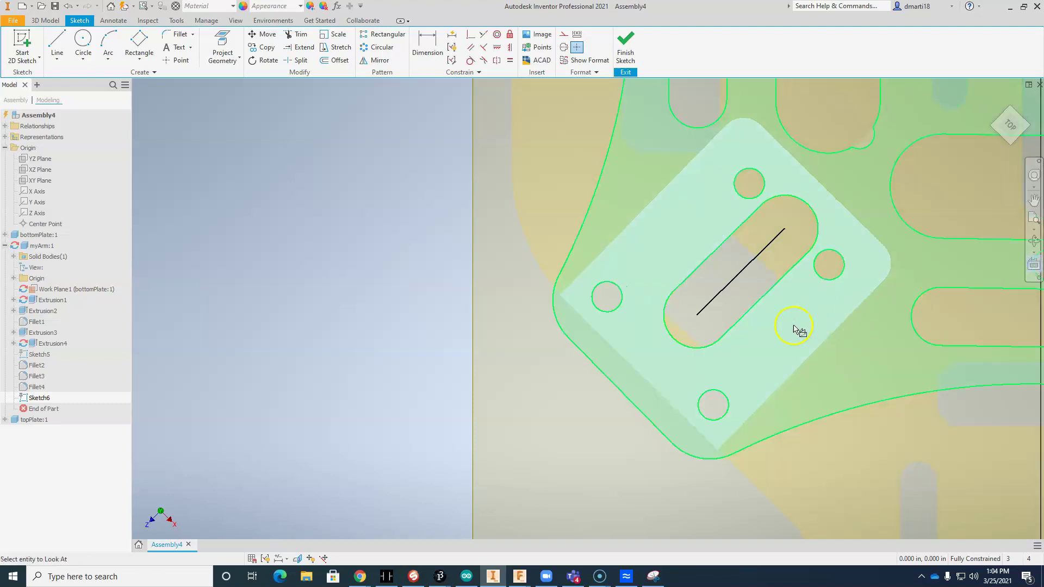
left_click(770, 335)
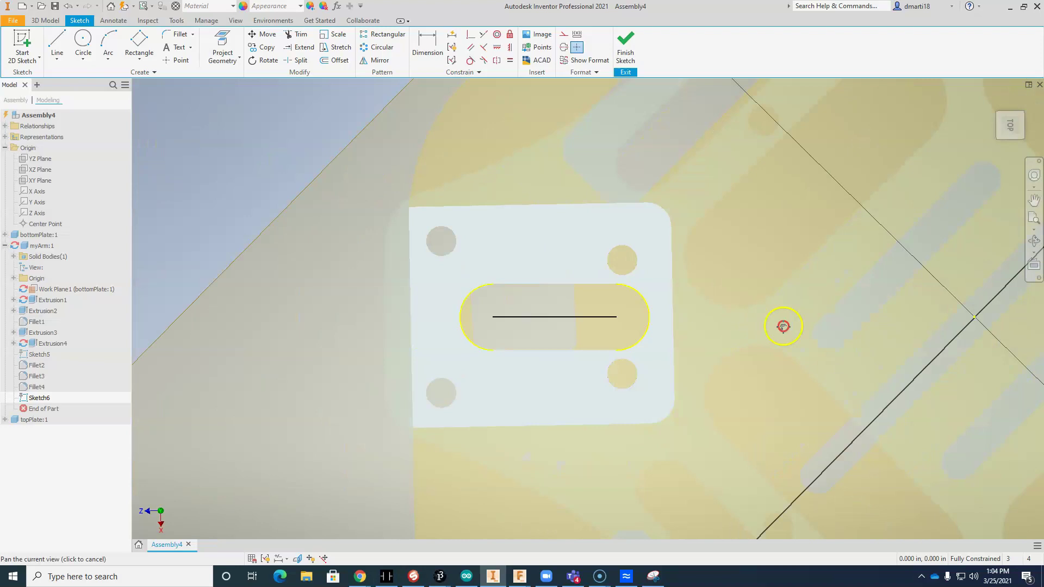
left_click_drag(783, 326, 833, 341)
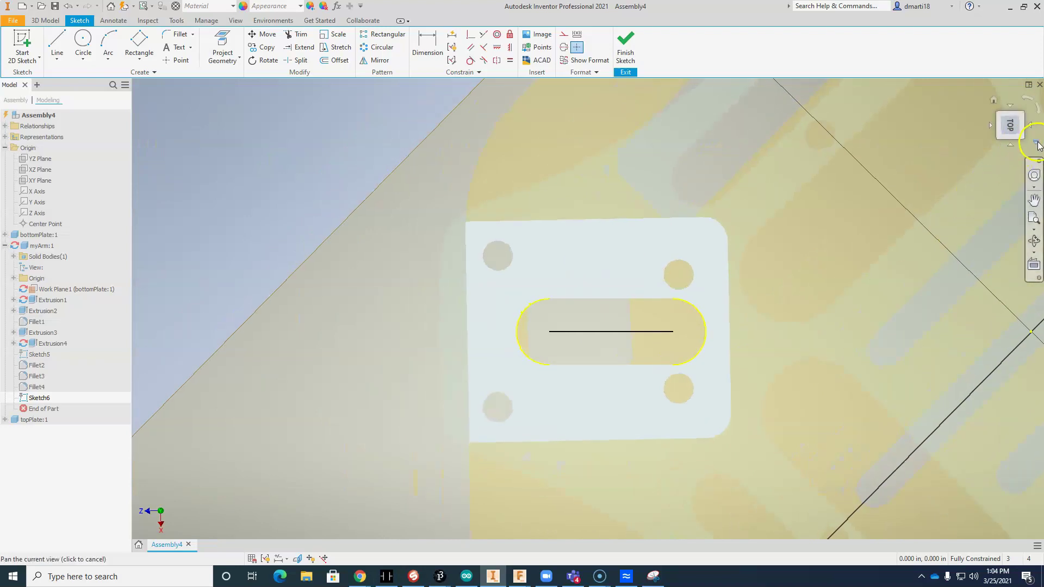
Set the current square-on view of the arm's top face as the Top view.
right_click(1014, 139)
mouse_move(979, 219)
left_click(887, 219)
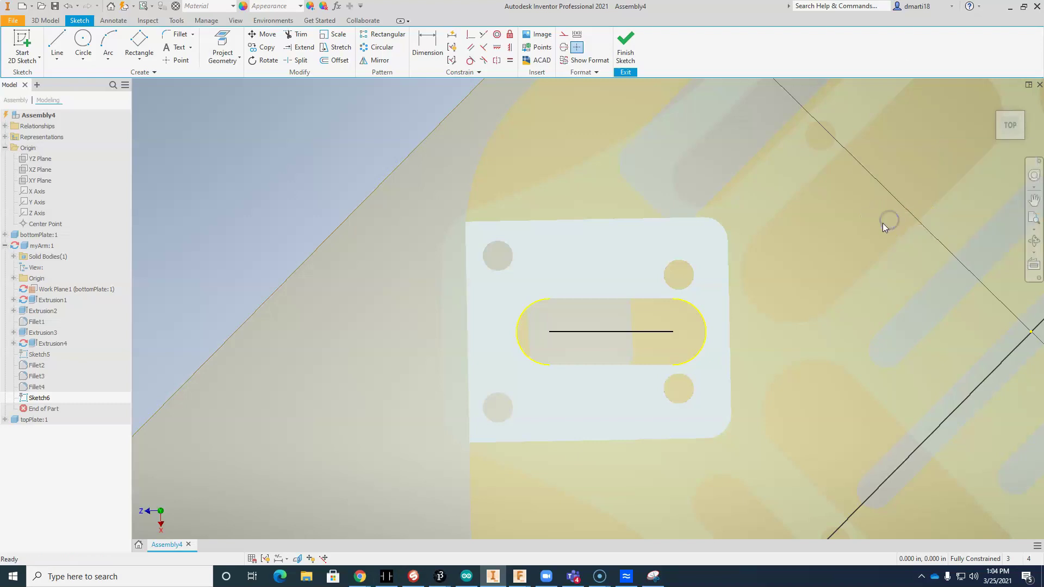
Sketch a three-point rectangle along the flange's full outer straight edge, extending 6.5 in outward from the plates.
scroll(445, 303, "down", 5)
mouse_move(420, 291)
middle_mouse_down()
mouse_move(612, 346)
mouse_move(610, 333)
middle_mouse_up()
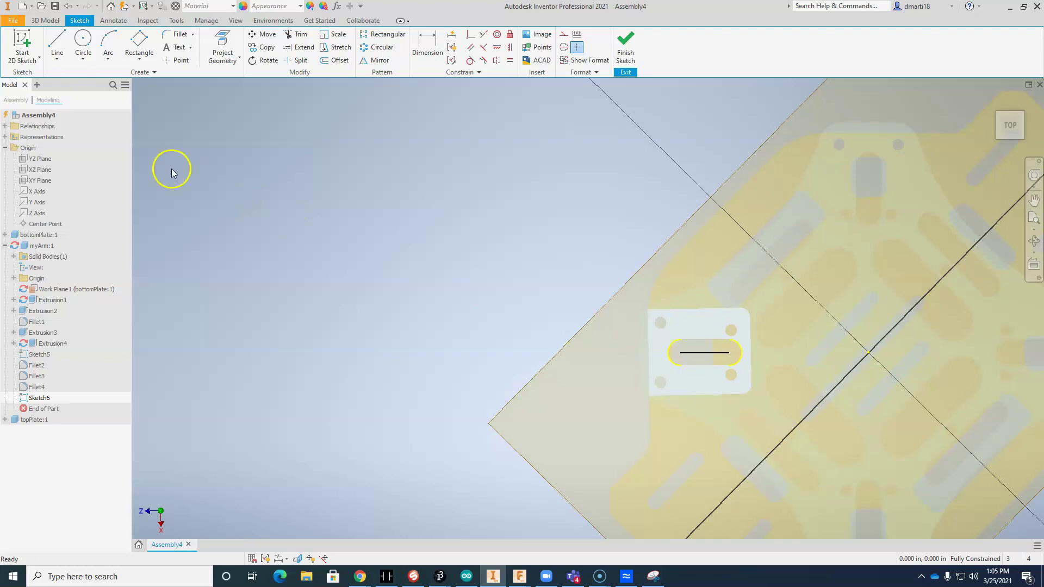
left_click(140, 42)
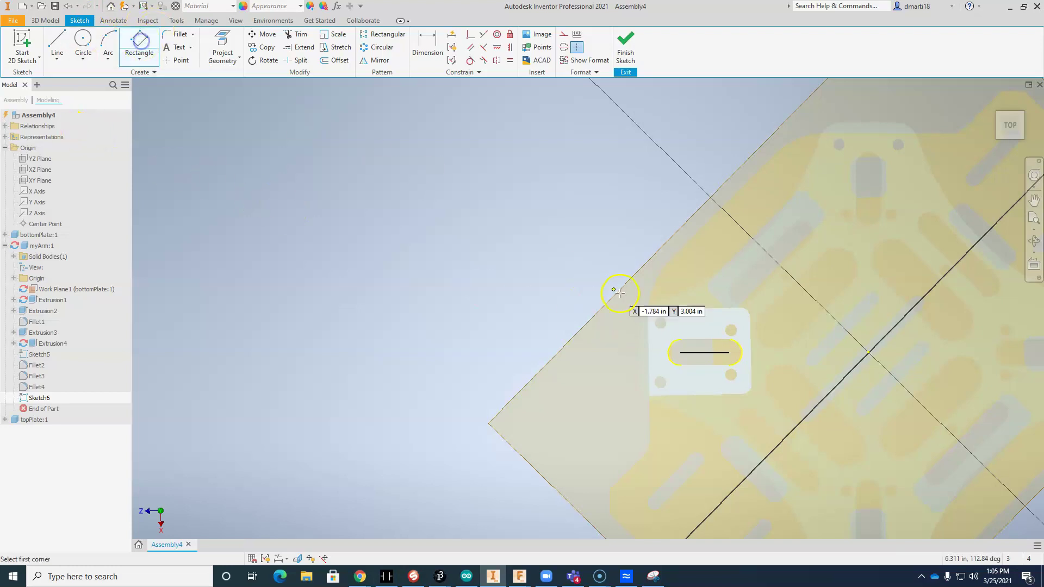
left_click(648, 309)
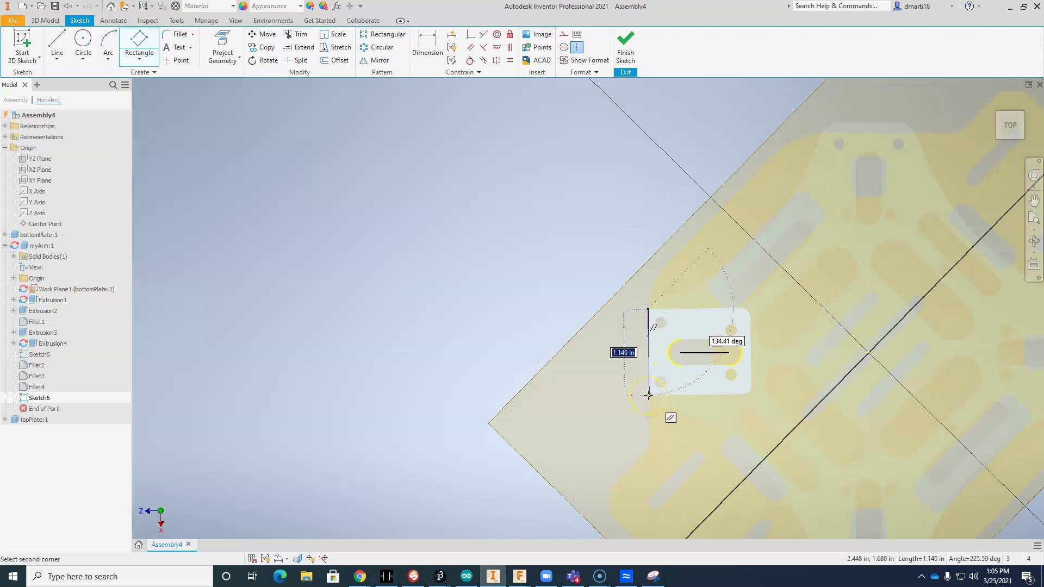
scroll(648, 396, "down", 3)
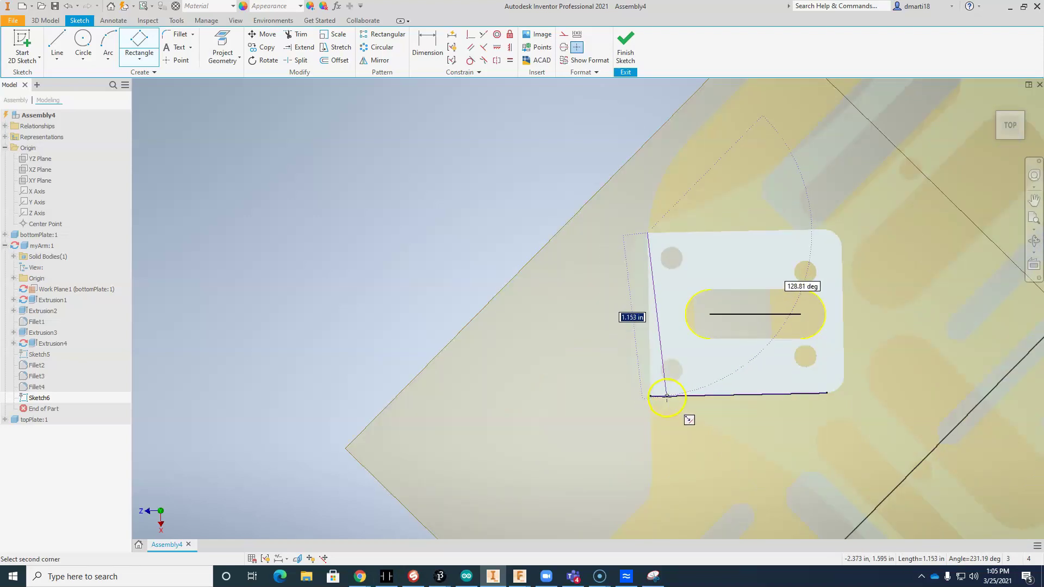
scroll(651, 397, "down", 3)
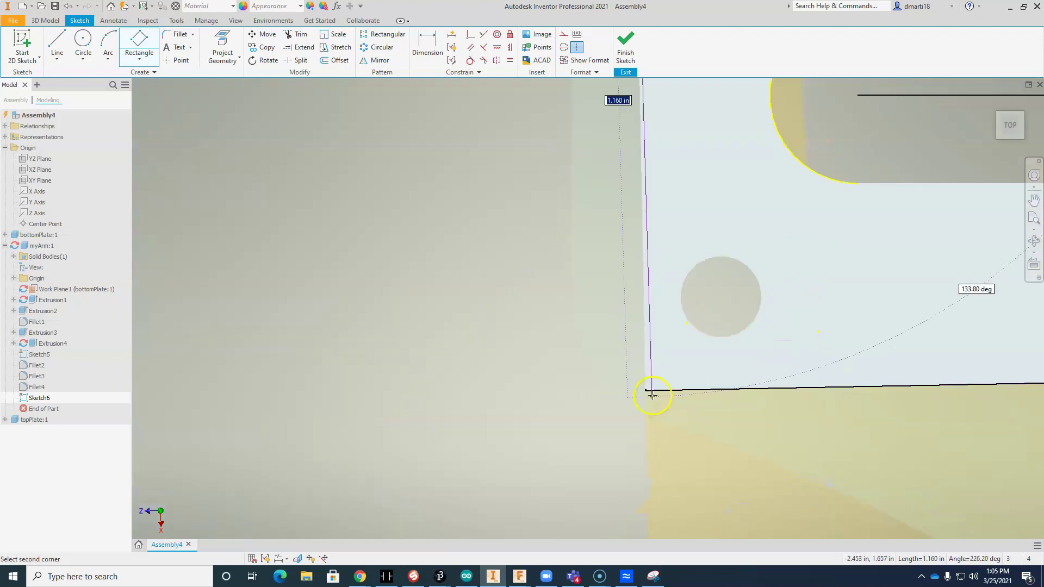
left_click(645, 389)
scroll(464, 333, "up", 3)
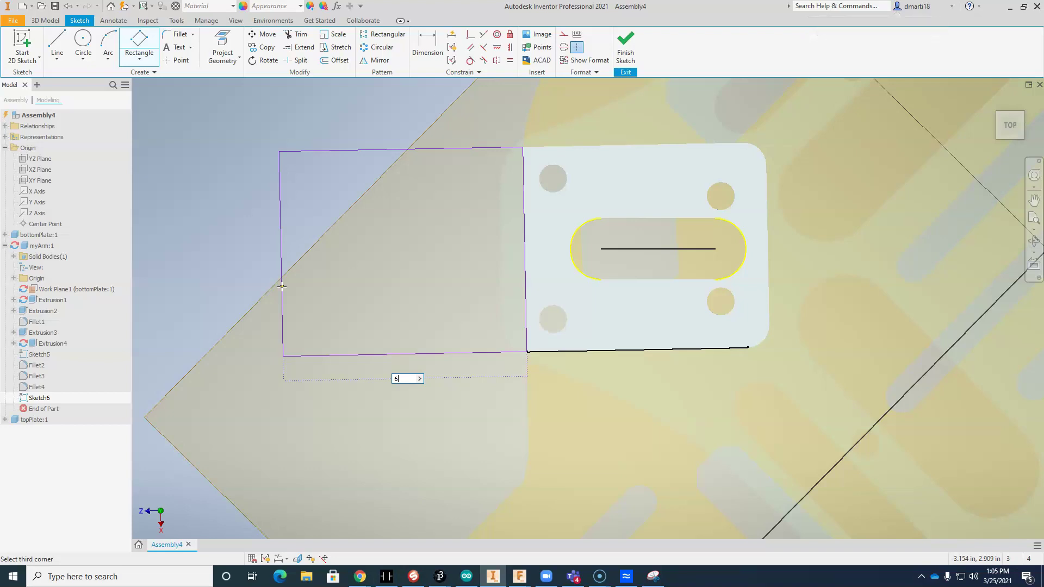
key("Return")
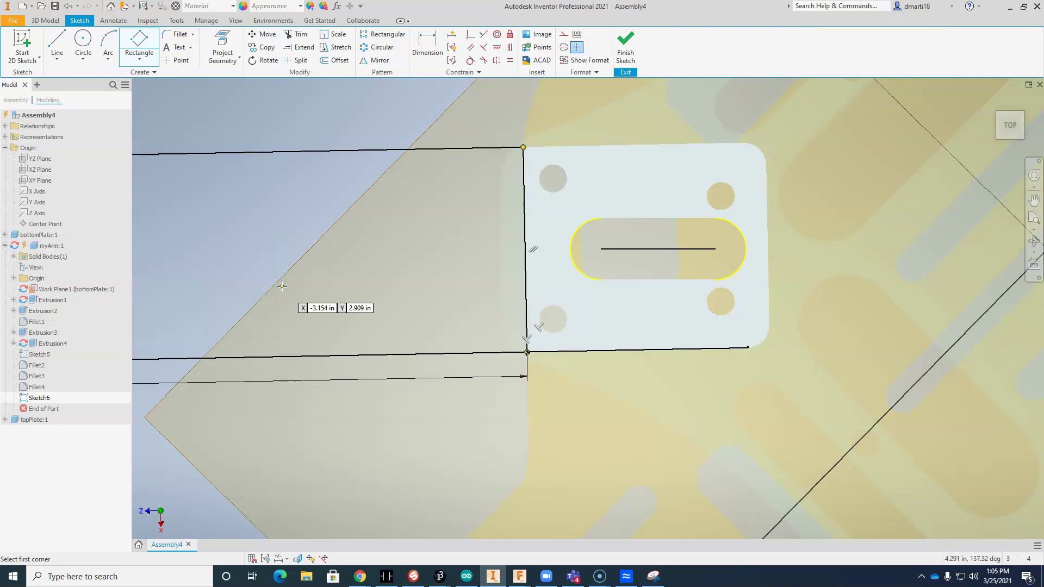
mouse_move(321, 250)
middle_mouse_down()
mouse_move(530, 277)
mouse_move(652, 262)
middle_mouse_up()
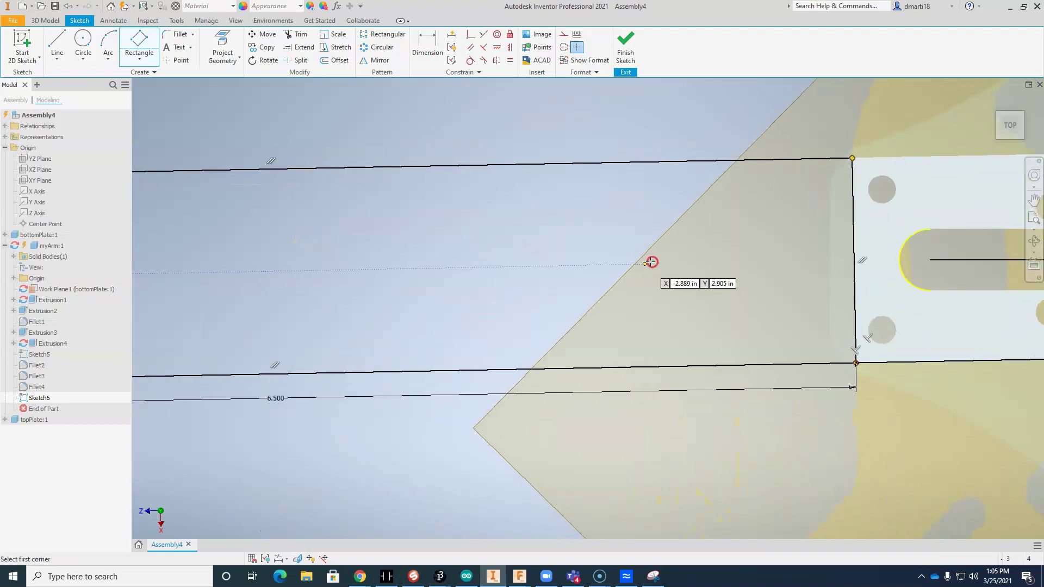
scroll(501, 268, "down", 3)
scroll(500, 273, "up", 5)
middle_click_drag(371, 247, 580, 295)
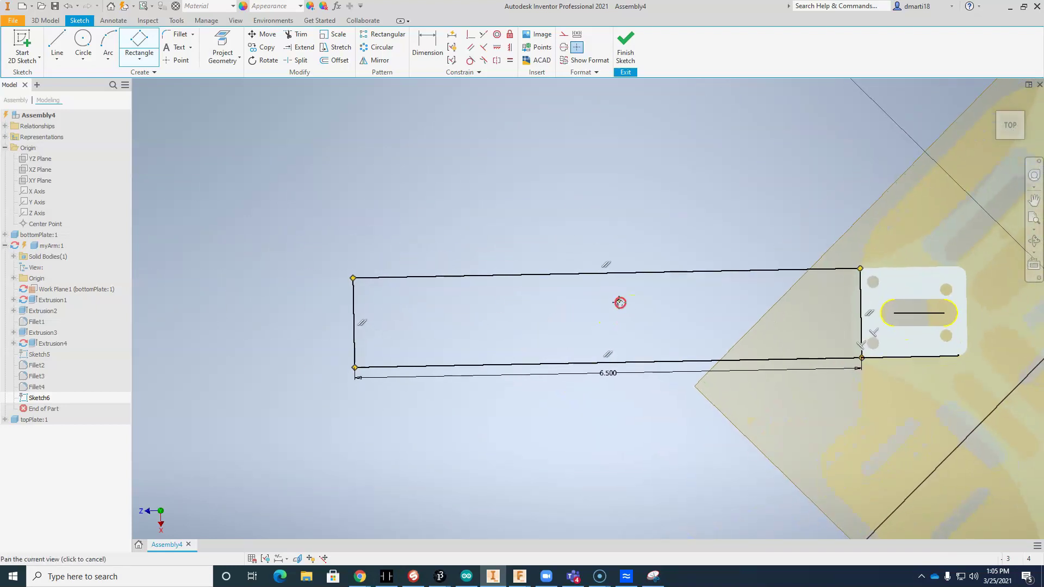
key("Escape")
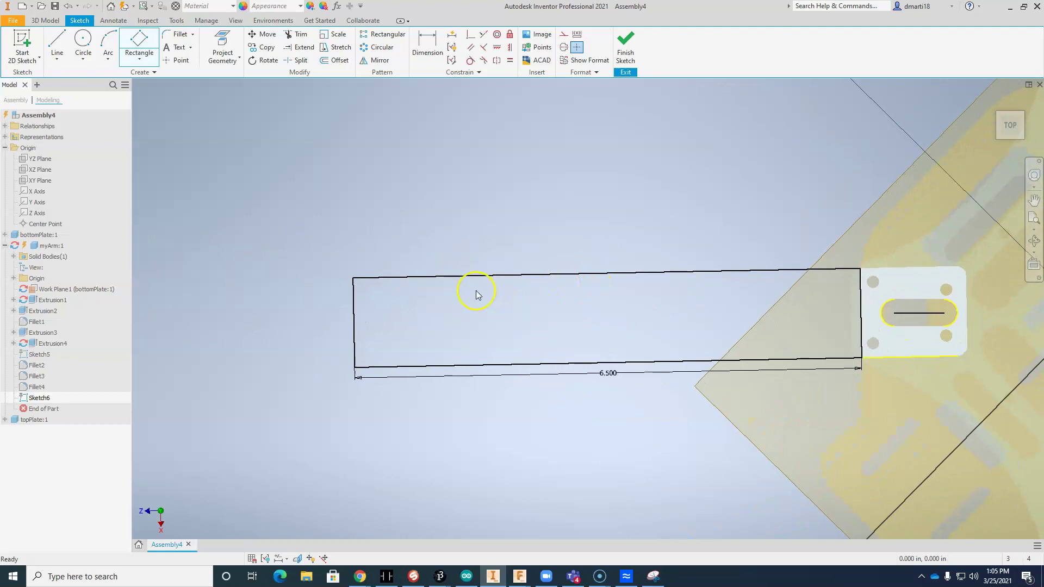
Sketch a 1.6 in diameter circle centred on the midpoint of the rectangle's far short side.
left_click(83, 41)
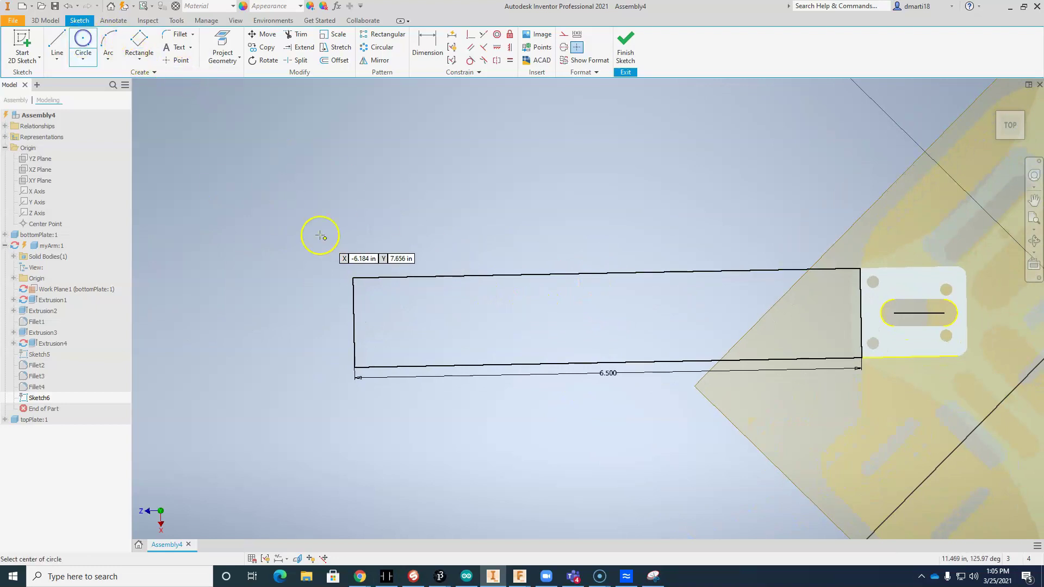
left_click(354, 323)
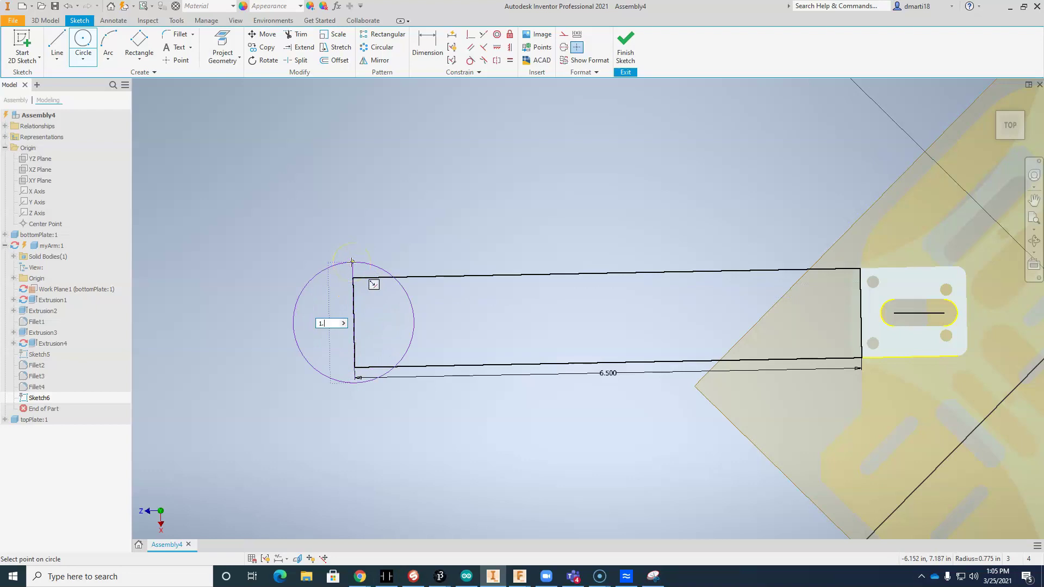
key("Return")
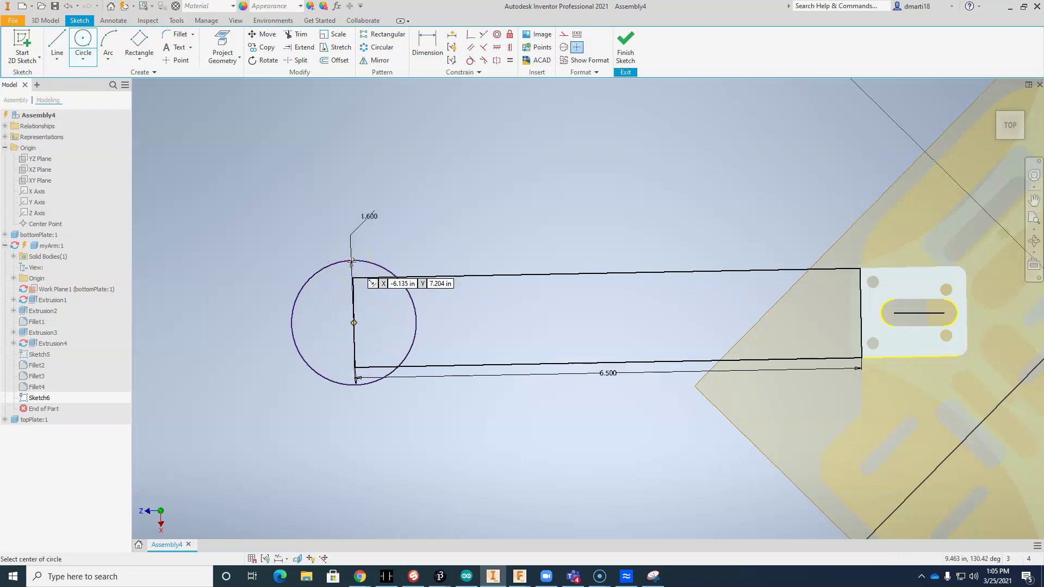
key("Escape")
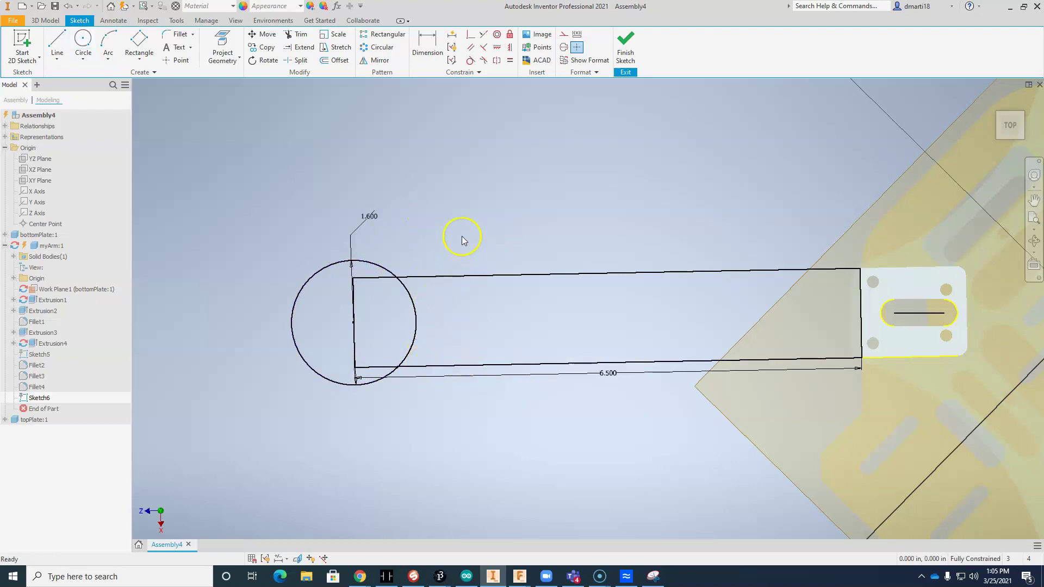
Draw a lengthwise centre line between the midpoints of the rectangle's short sides and a cross line between the midpoints of its long sides.
scroll(463, 212, "up", 3)
middle_click_drag(498, 244, 436, 176)
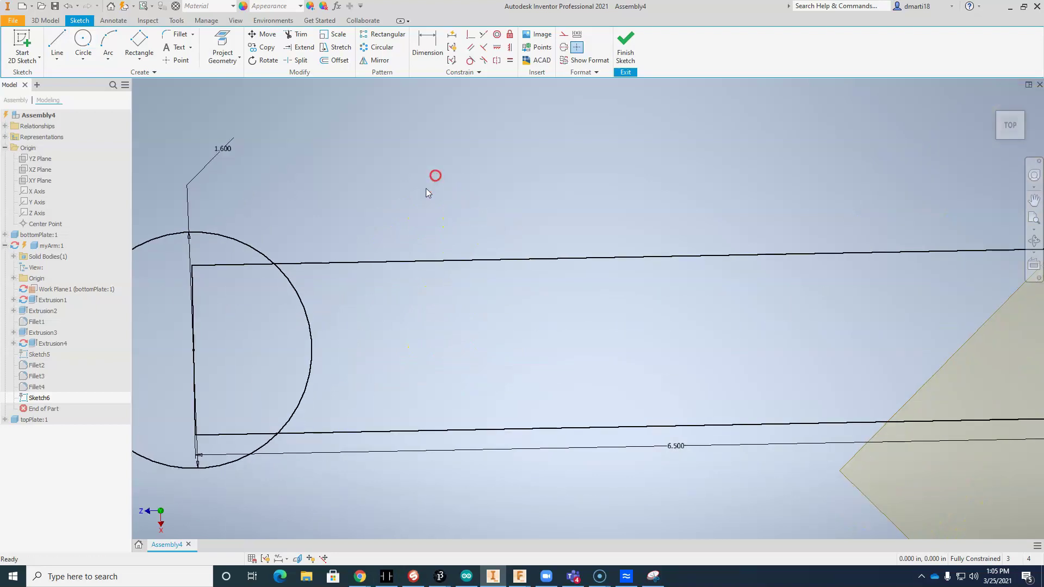
scroll(479, 230, "down", 3)
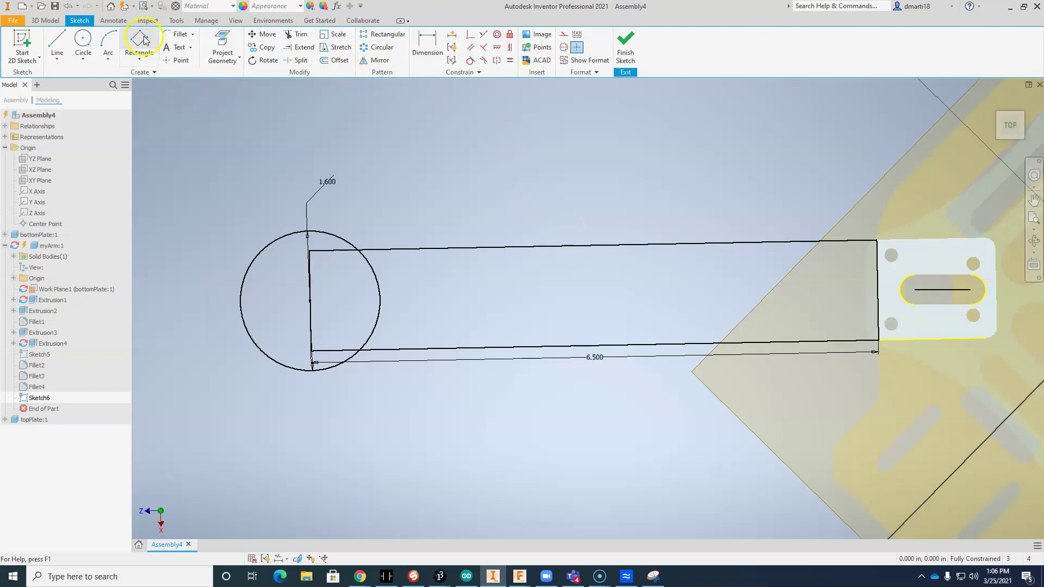
left_click(57, 43)
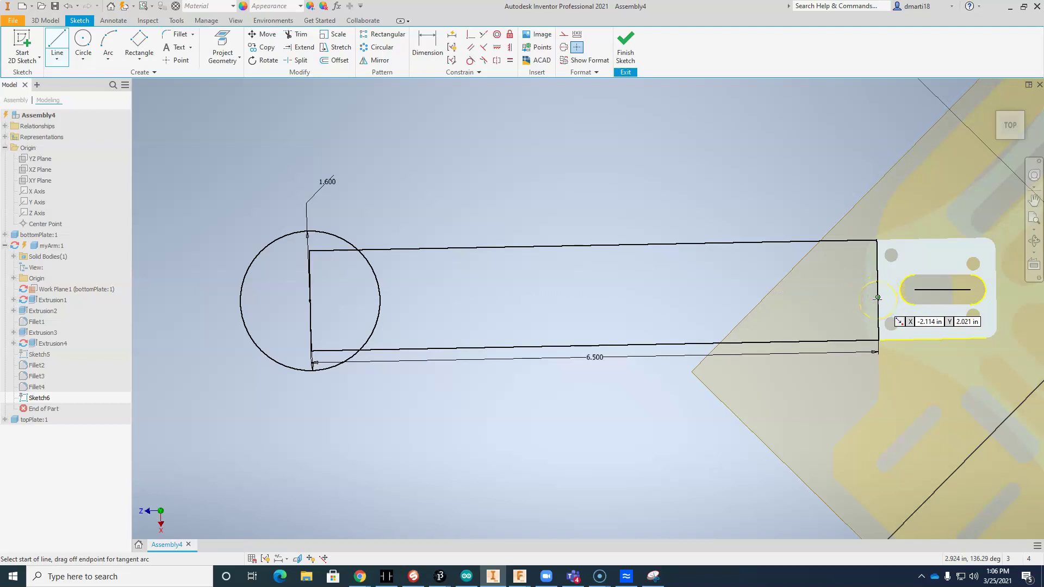
scroll(877, 297, "up", 5)
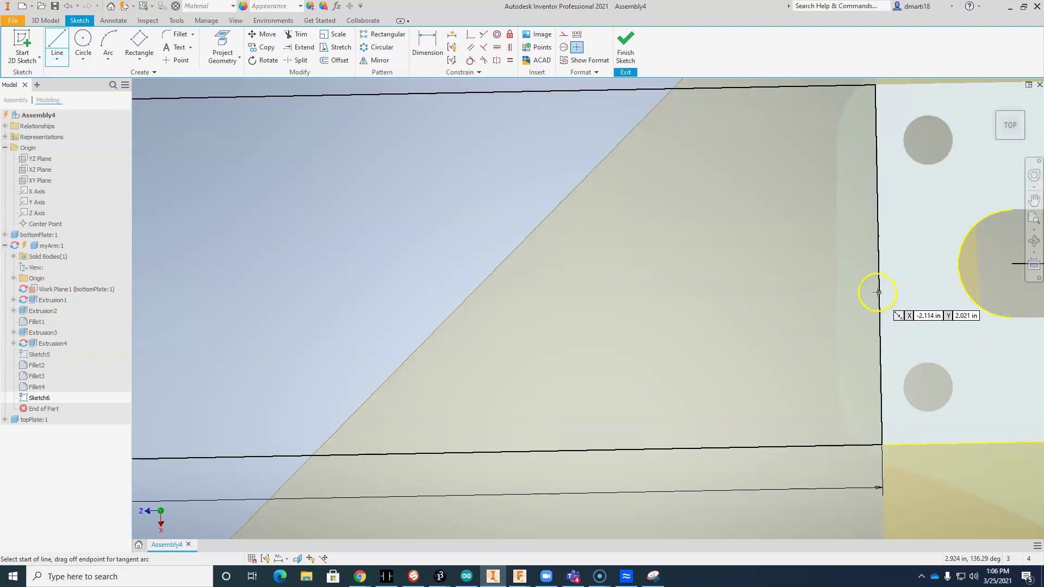
left_click(879, 264)
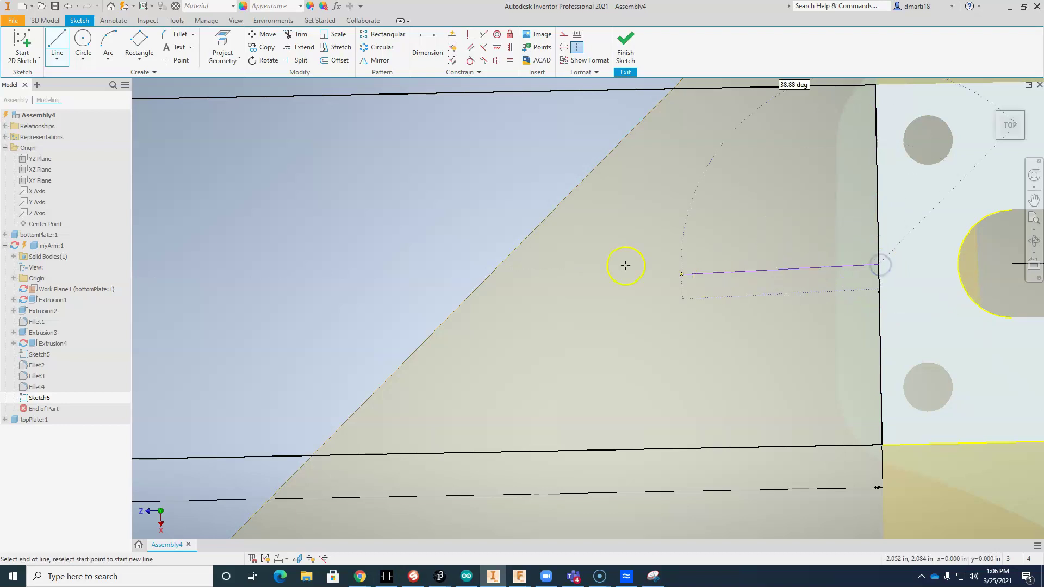
middle_click_drag(482, 282, 709, 232)
scroll(430, 231, "down", 2)
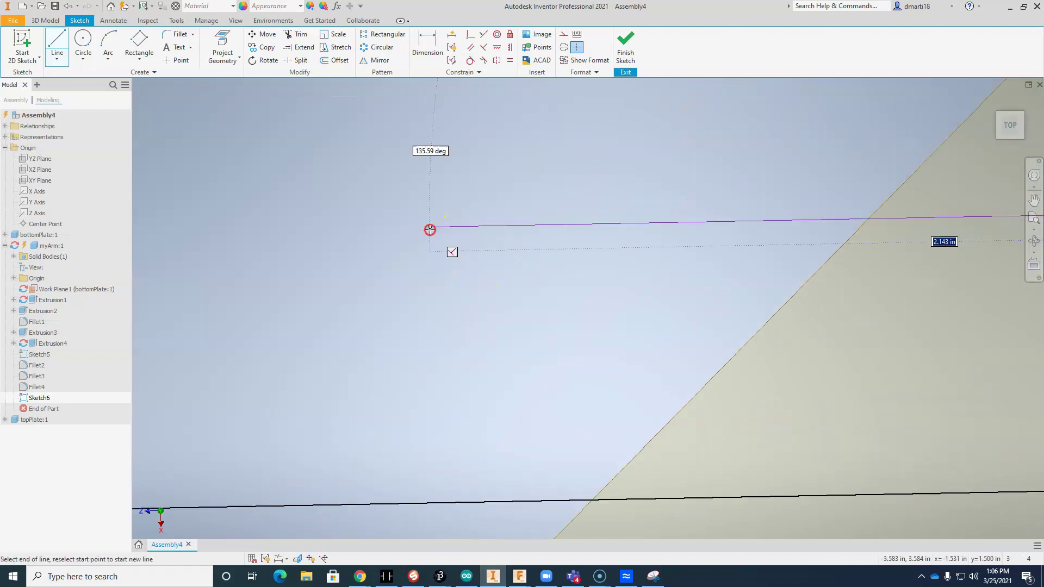
scroll(429, 231, "up", 6)
middle_click_drag(317, 214, 830, 199)
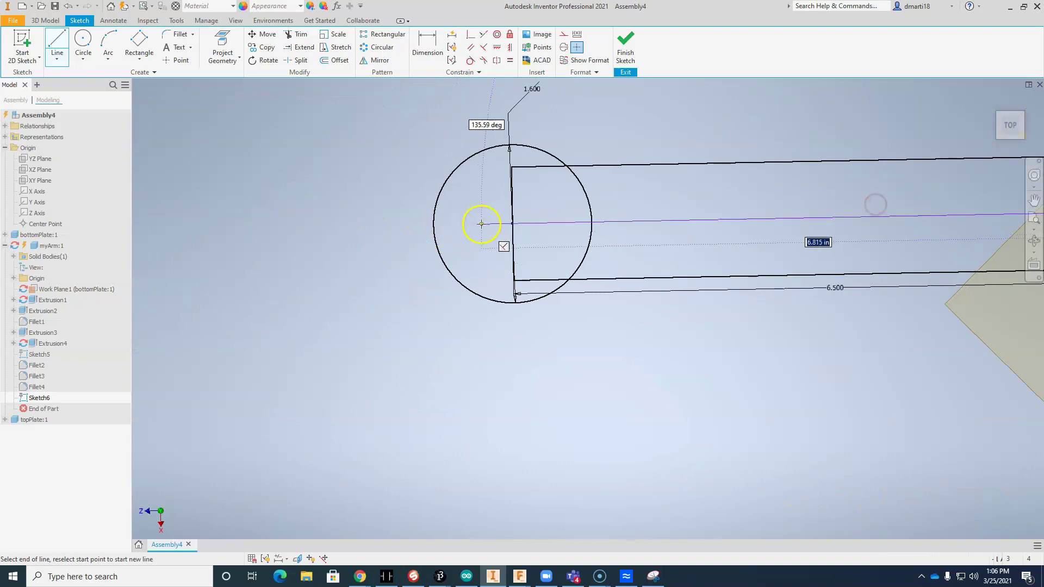
left_click(513, 223)
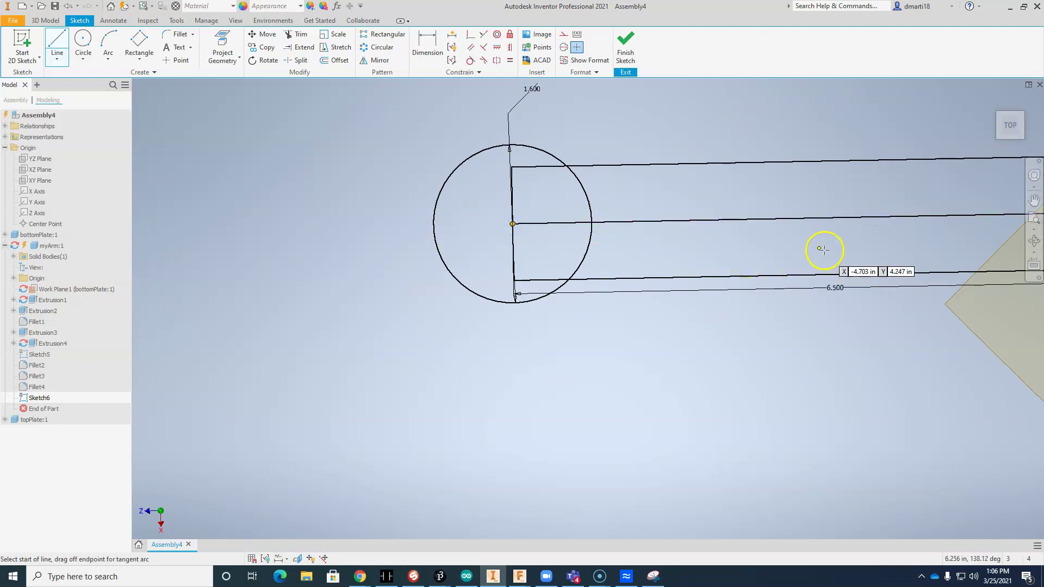
mouse_move(817, 249)
middle_mouse_down()
mouse_move(532, 308)
mouse_move(555, 319)
middle_mouse_up()
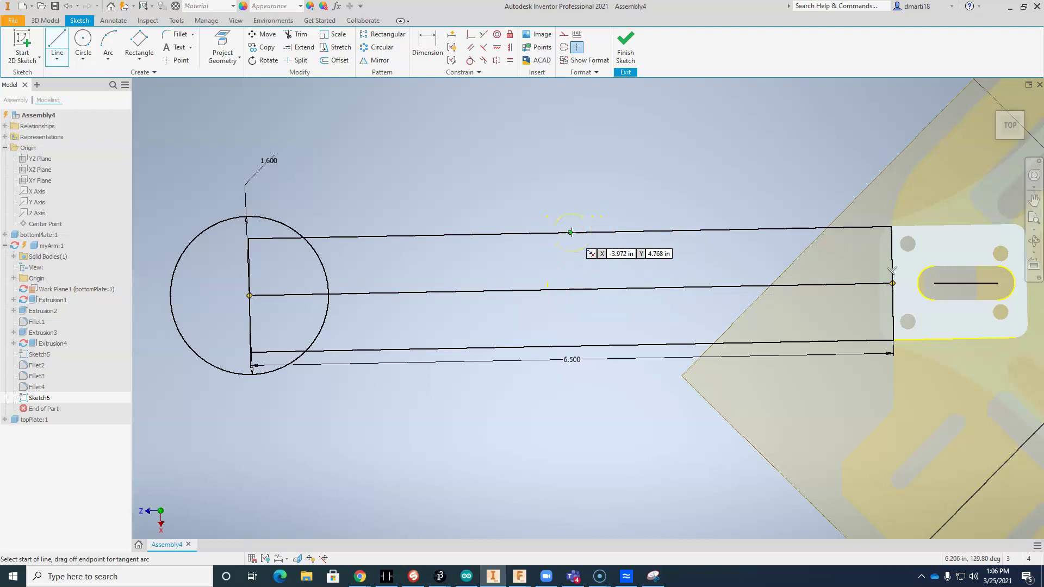
mouse_move(571, 233)
left_mouse_down()
mouse_move(583, 326)
mouse_move(572, 346)
left_mouse_up()
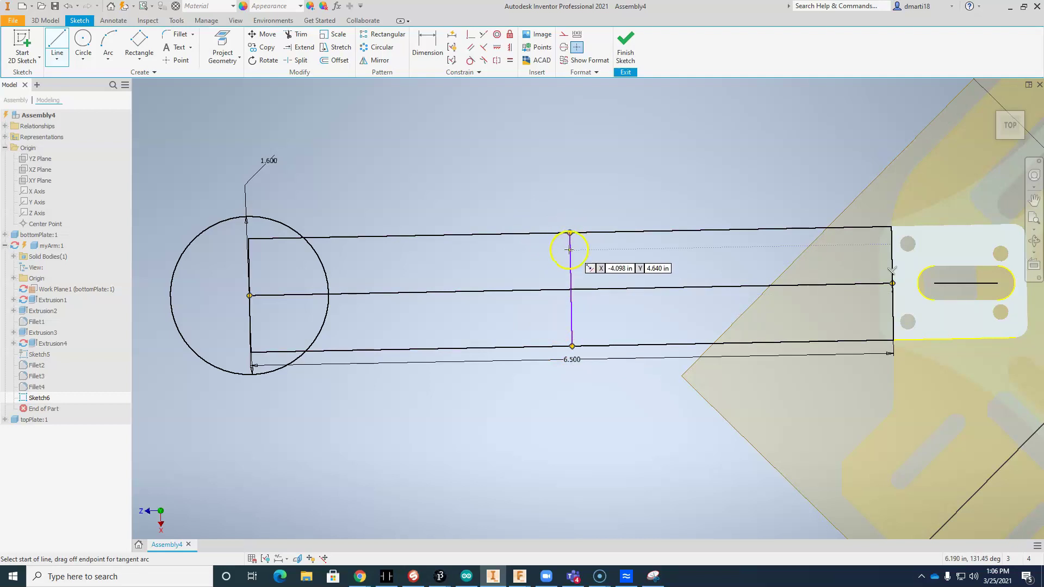
Draw two lines along the beam, one on each side of the lengthwise centre line, spanning between the rectangle's short sides.
left_click(248, 261)
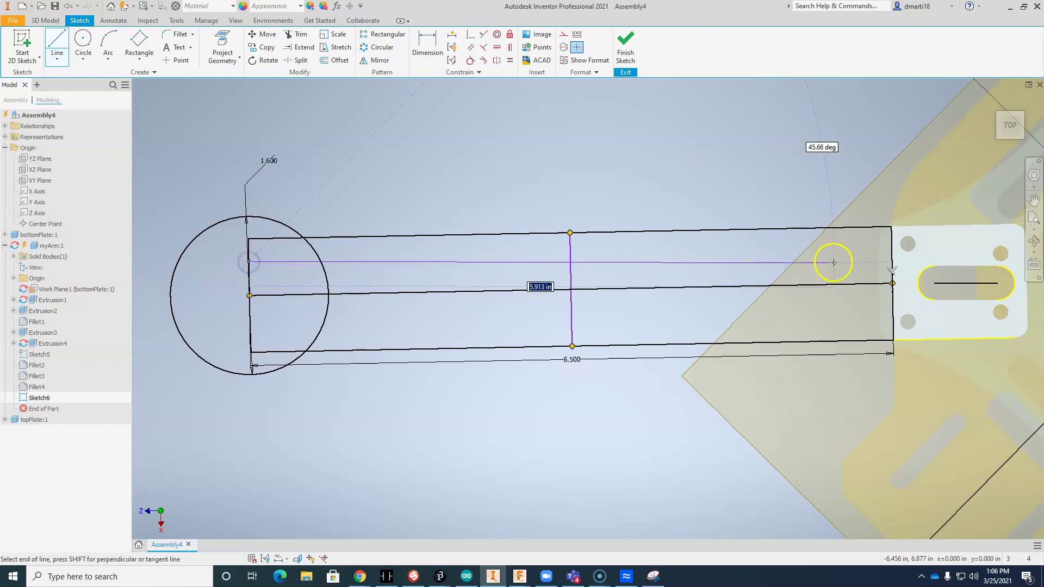
double_click(892, 249)
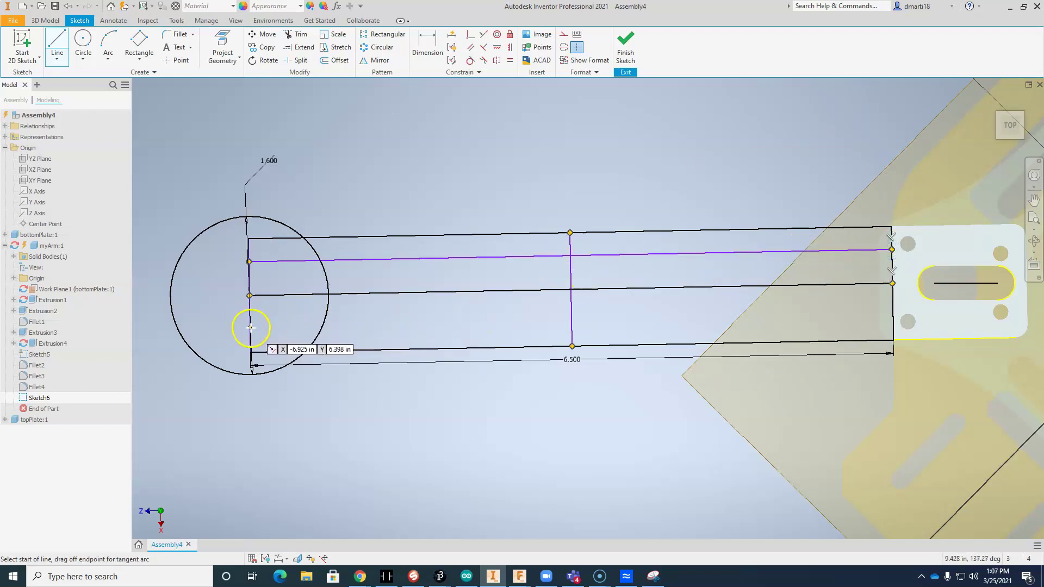
left_click(251, 328)
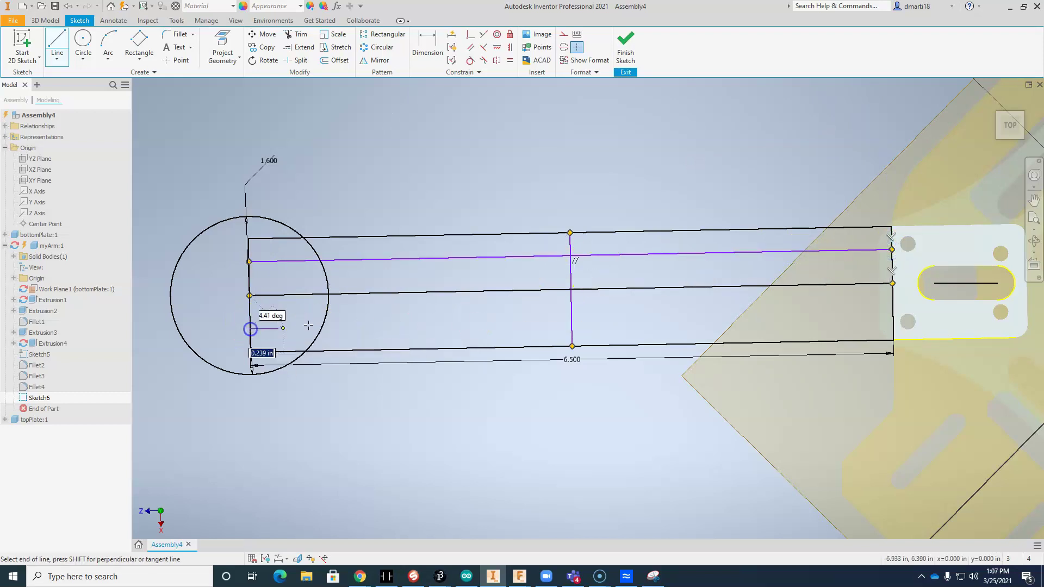
double_click(893, 312)
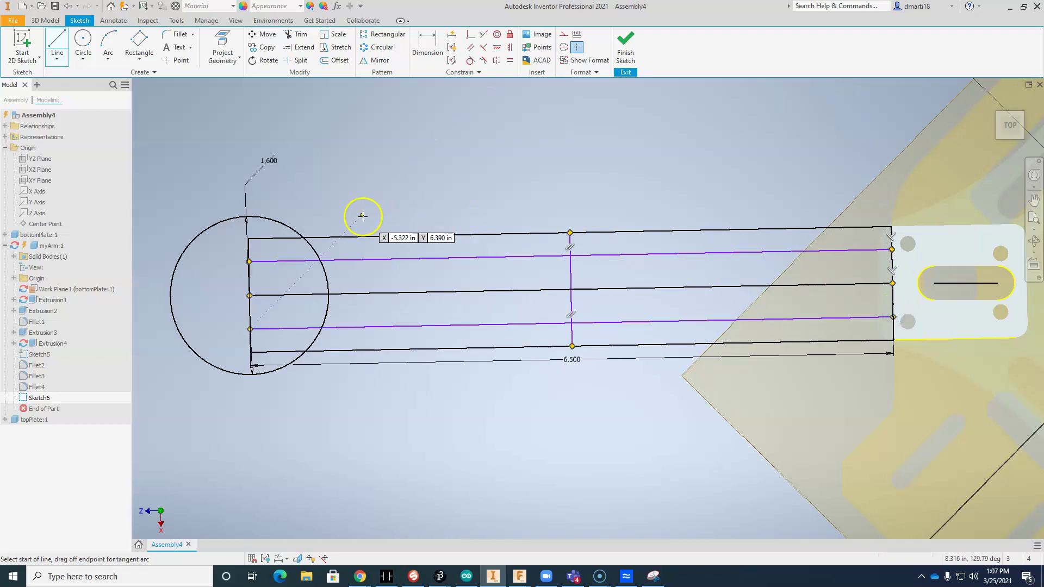
Dimension the spacing between the two new lengthwise lines as 0.93 in.
left_click(428, 46)
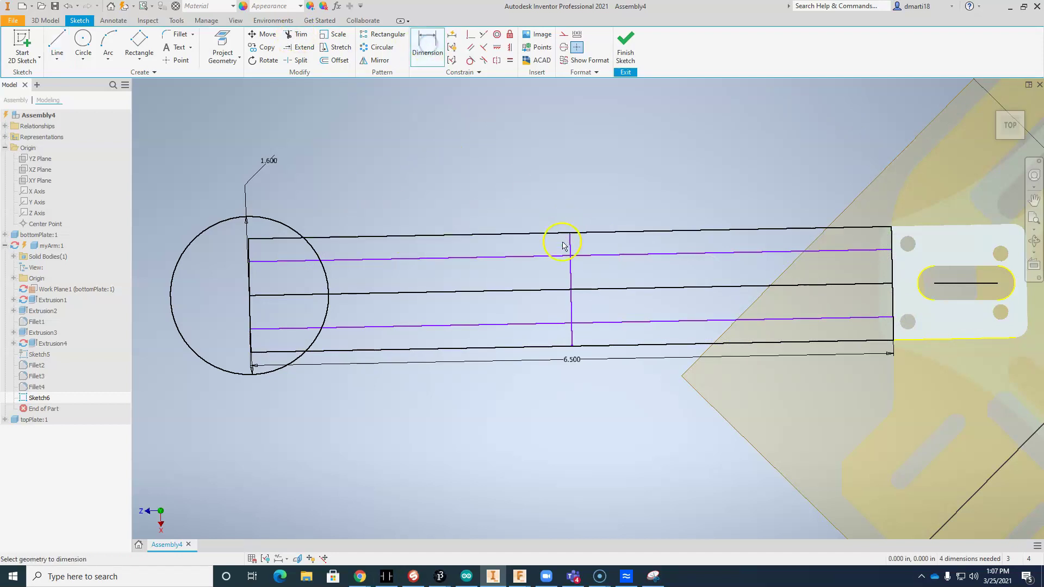
left_click(558, 255)
left_click(559, 326)
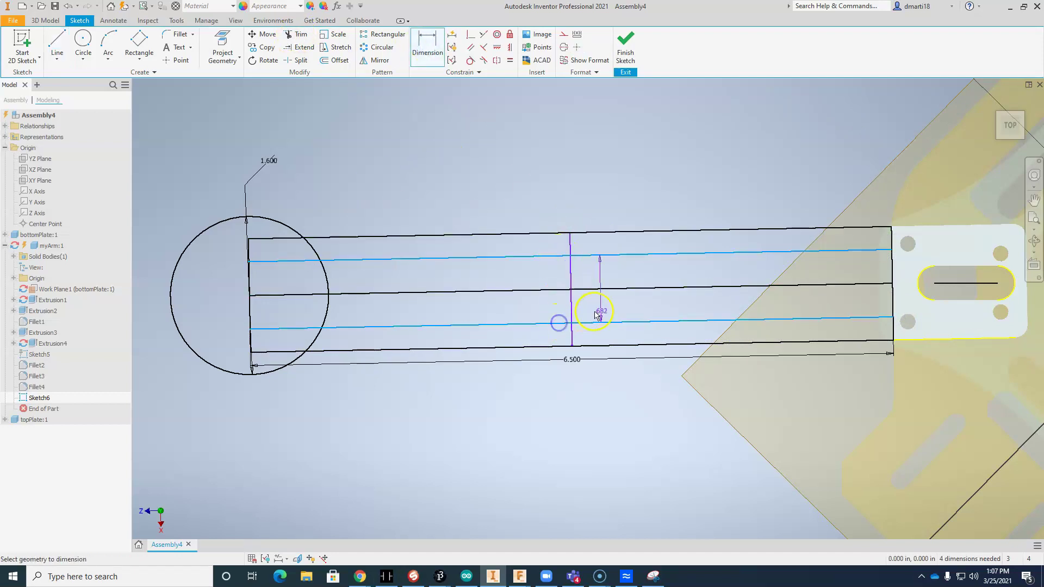
left_click(654, 308)
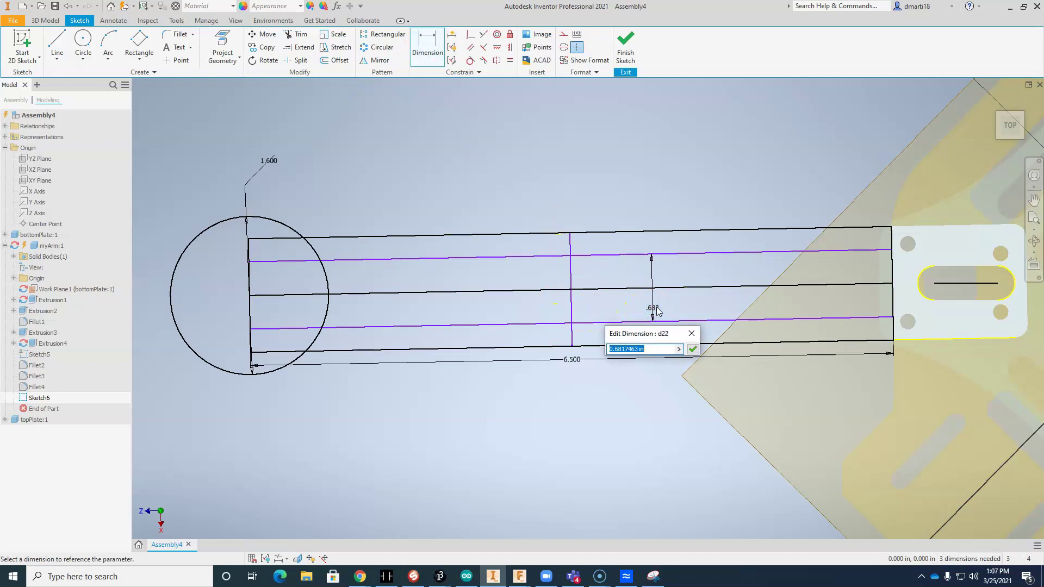
type(".93")
key("Return")
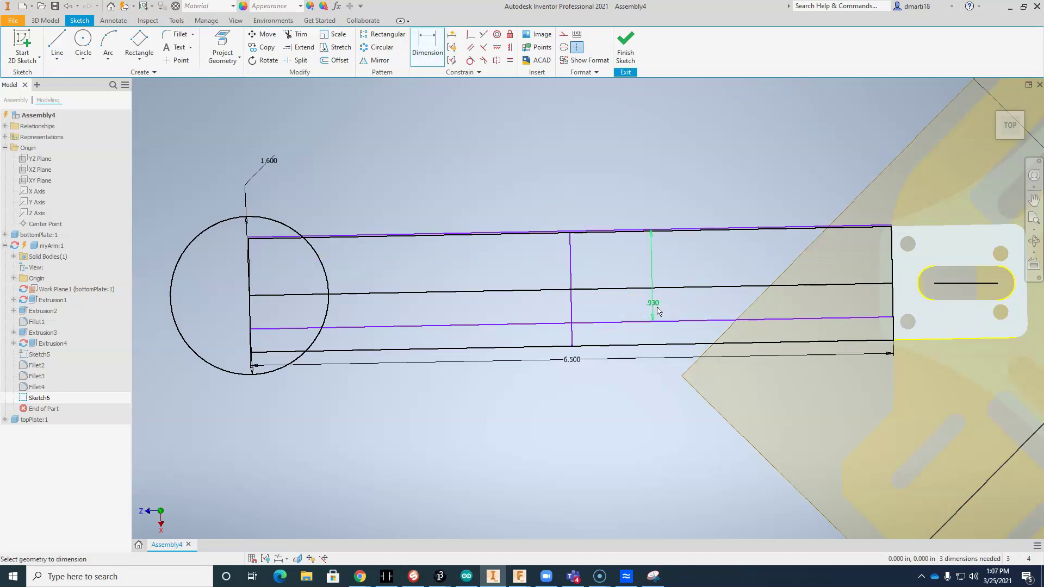
Make the two 0.93 in spaced lines symmetric about the lengthwise centre line.
left_click(496, 60)
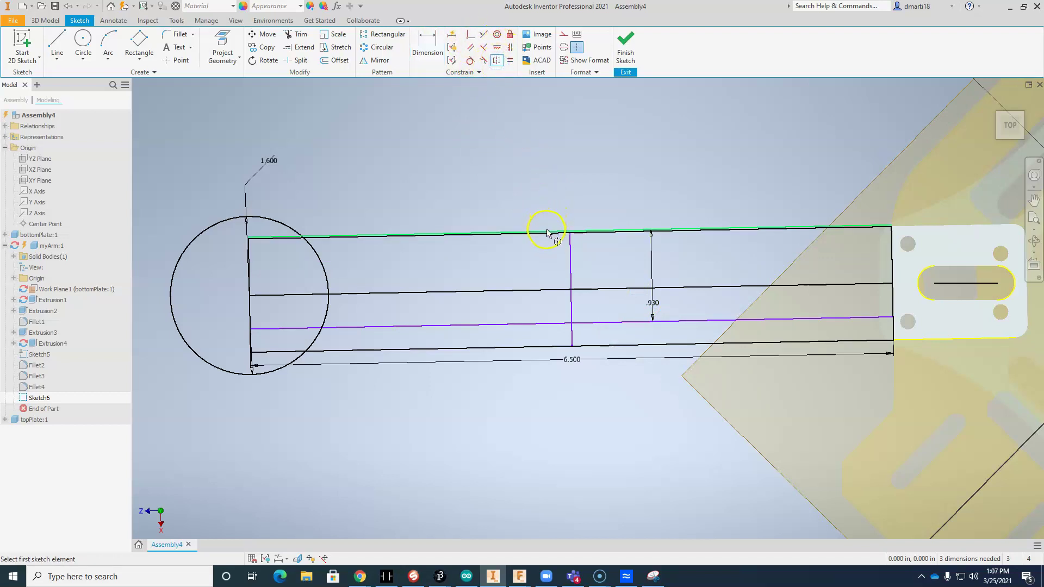
left_click(547, 233)
left_click(556, 323)
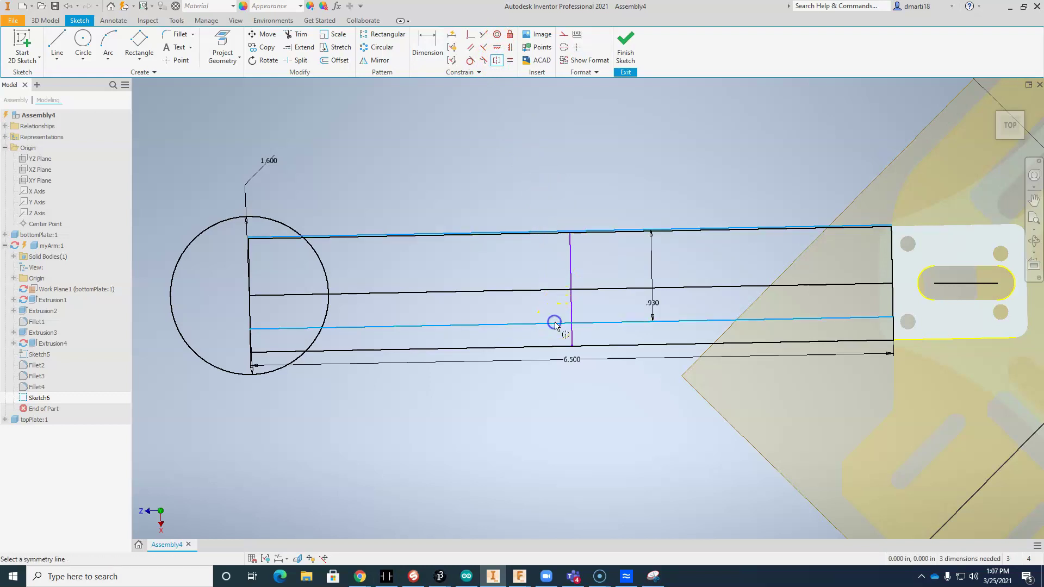
left_click(547, 294)
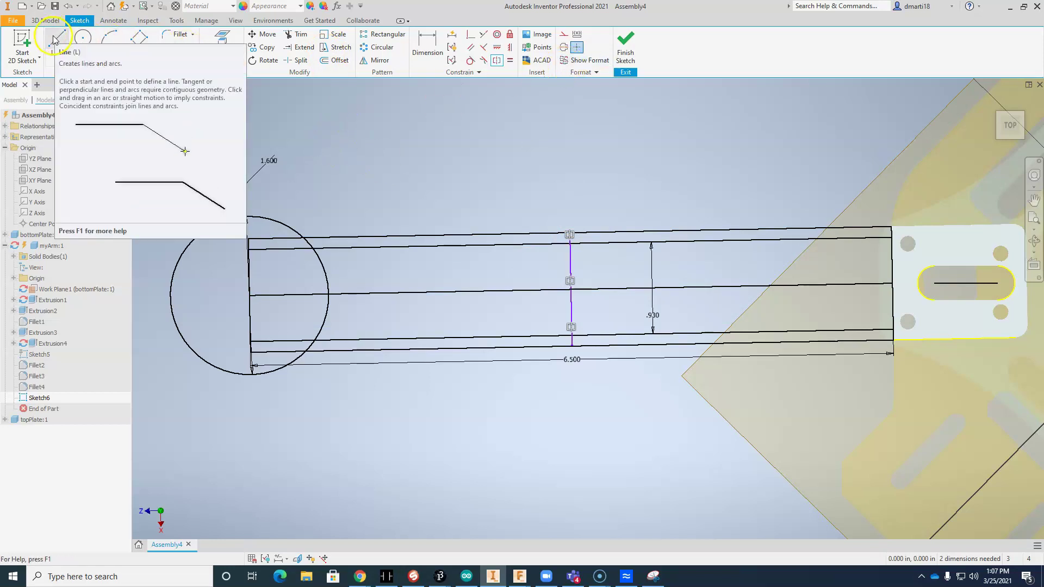
Trim away the rectangle's two outer long sides between the motor circle and the flange.
scroll(274, 102, "down", 3)
scroll(464, 230, "up", 3)
middle_click_drag(465, 230, 418, 193)
left_click(297, 34)
left_click(482, 278)
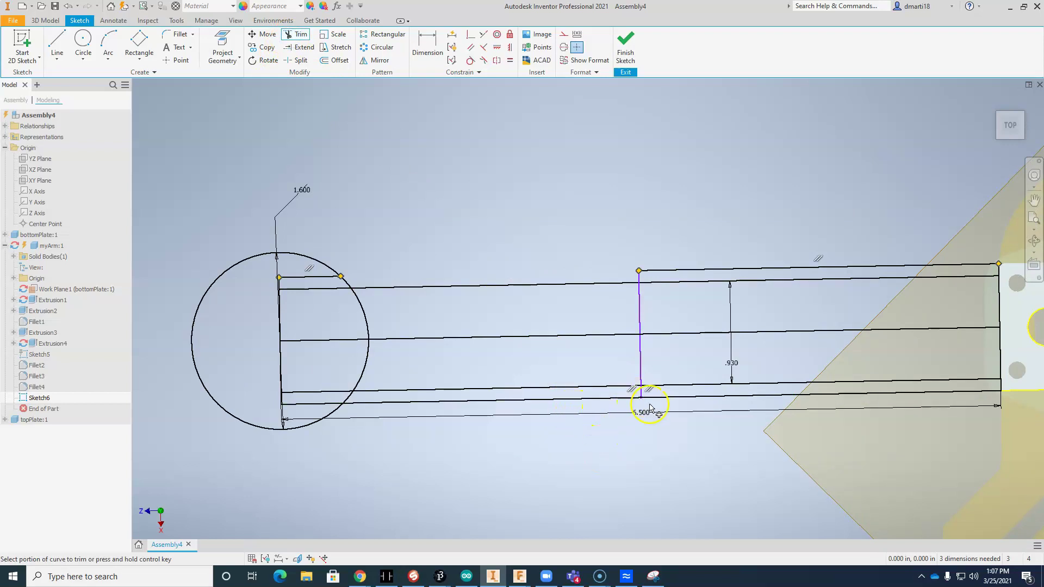
left_click(673, 398)
left_click(687, 269)
left_click(571, 400)
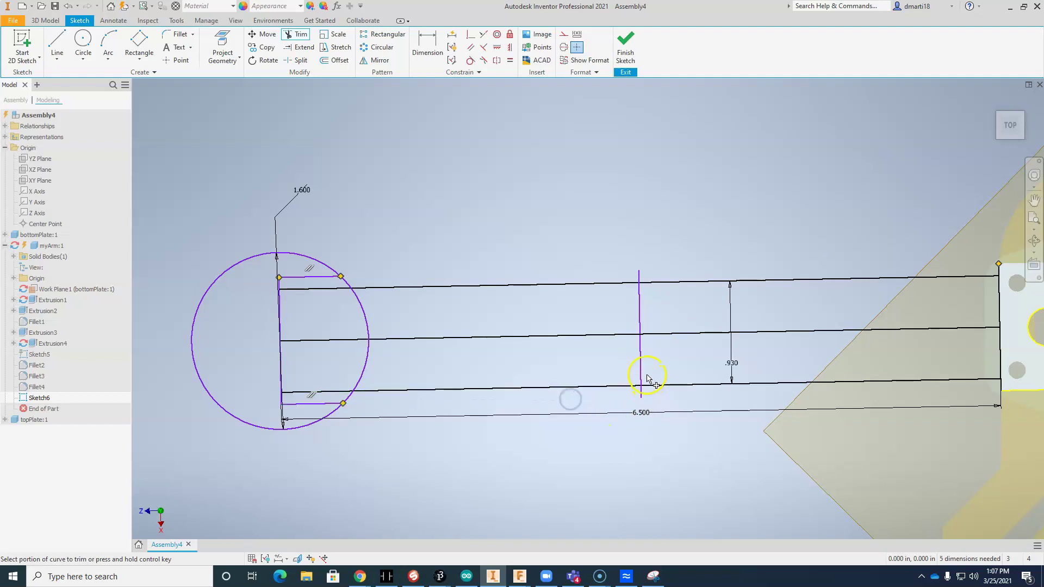
Trim the upper leftover segment and the rectangle's short side inside the motor circle, and try to trim the lower leftover segment.
middle_click_drag(492, 202, 552, 200)
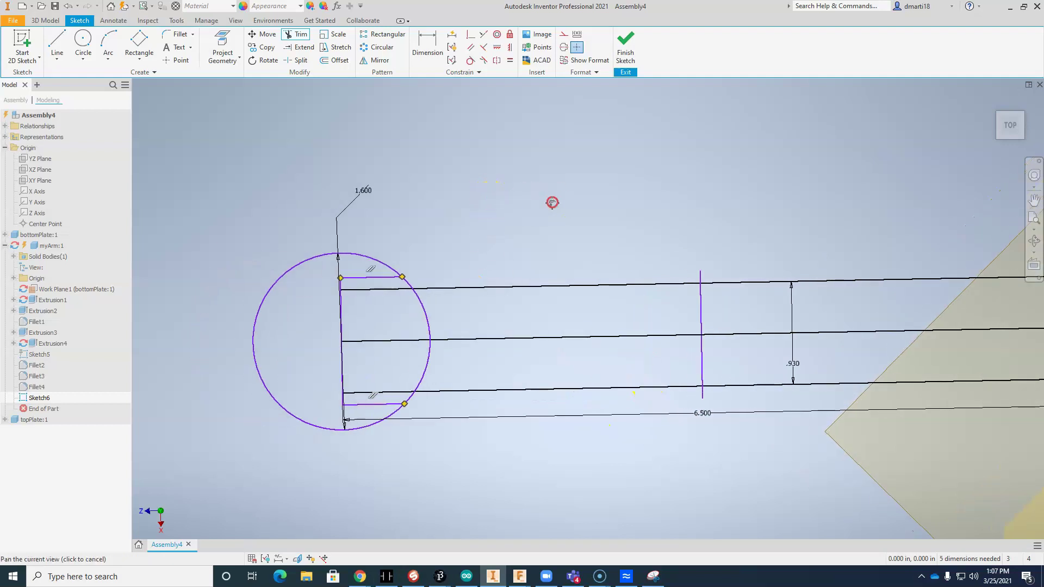
left_click(383, 278)
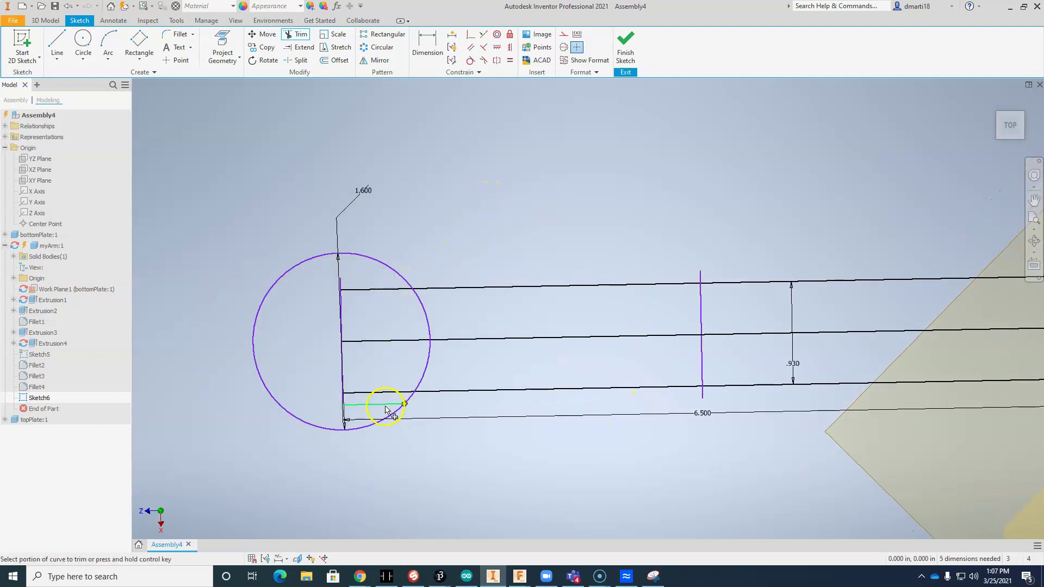
left_click(385, 407)
left_click(237, 103)
left_click(340, 314)
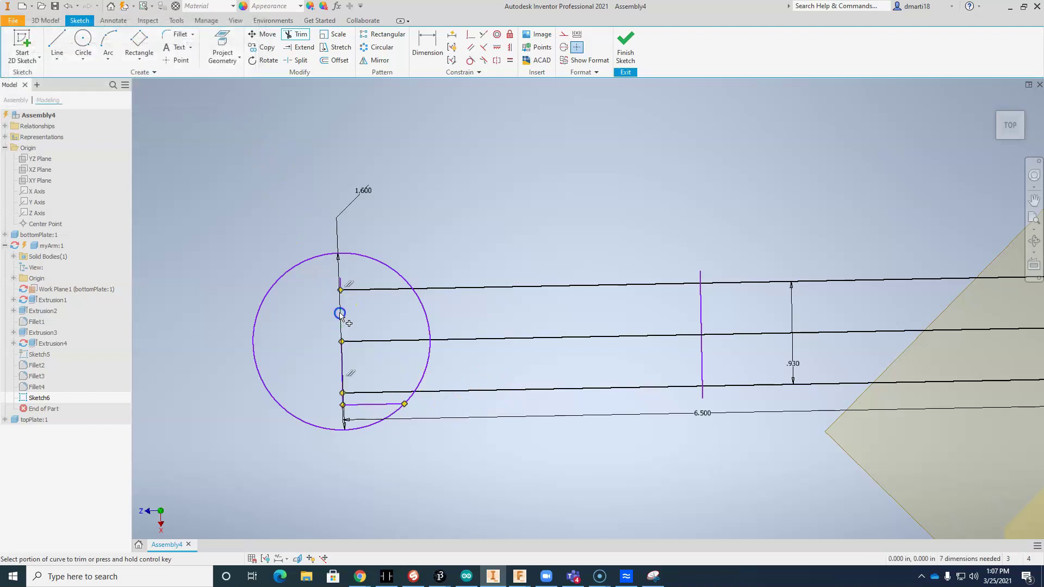
left_click(360, 404)
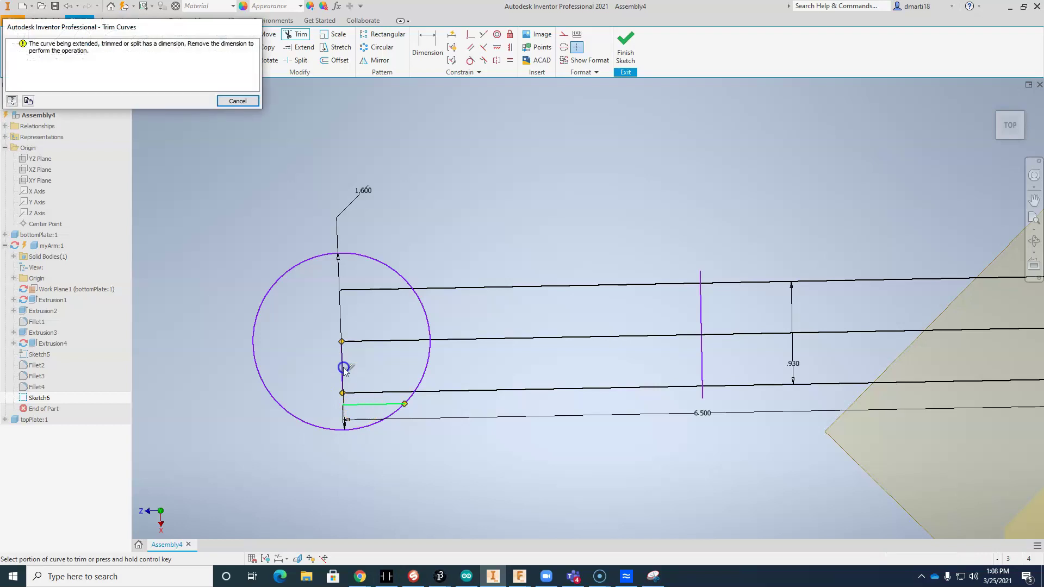
left_click(231, 101)
scroll(371, 318, "up", 5)
left_click(263, 466)
scroll(298, 433, "down", 6)
scroll(310, 441, "up", 3)
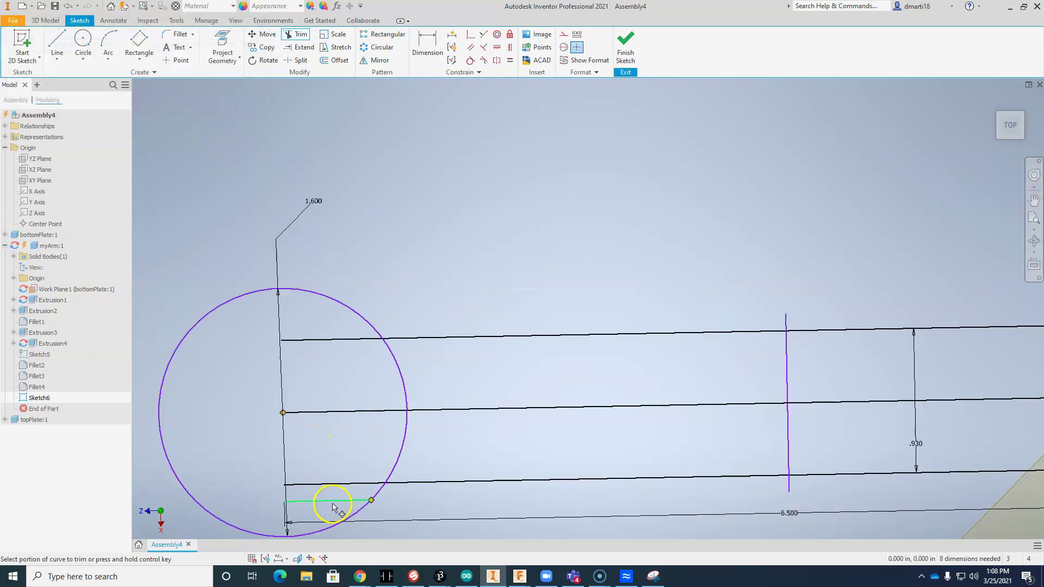
left_click(359, 498)
left_click(233, 102)
Draw the arm's upper edge from the circle's top point to the cross line's intersection with the upper inner line, then to the flange corner.
middle_click_drag(419, 333, 423, 233)
scroll(505, 222, "up", 1)
scroll(520, 226, "down", 4)
mouse_move(551, 213)
middle_mouse_down()
mouse_move(511, 319)
mouse_move(517, 303)
mouse_move(488, 278)
middle_mouse_up()
left_click(56, 43)
left_click(318, 295)
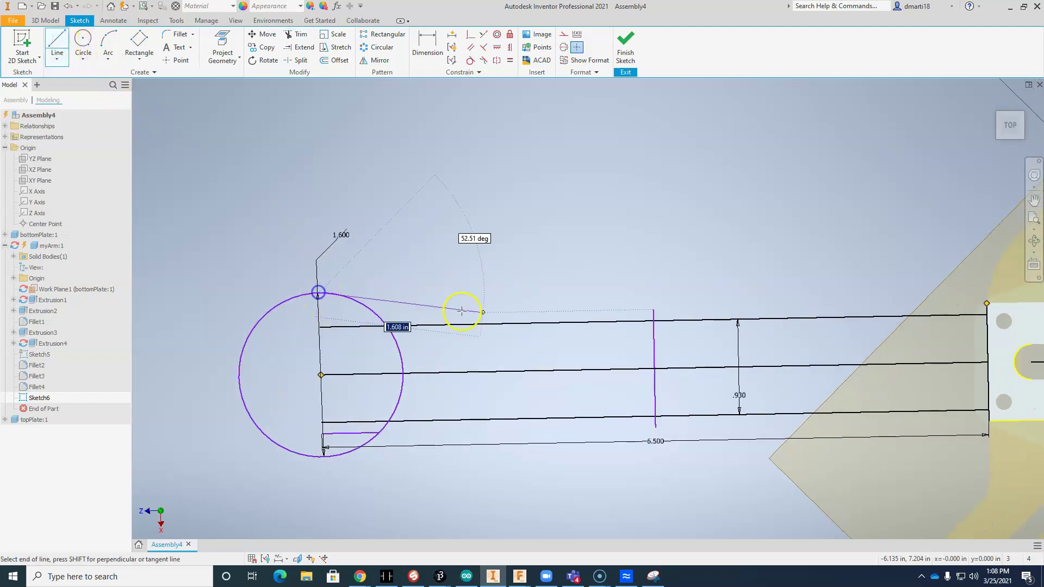
double_click(652, 320)
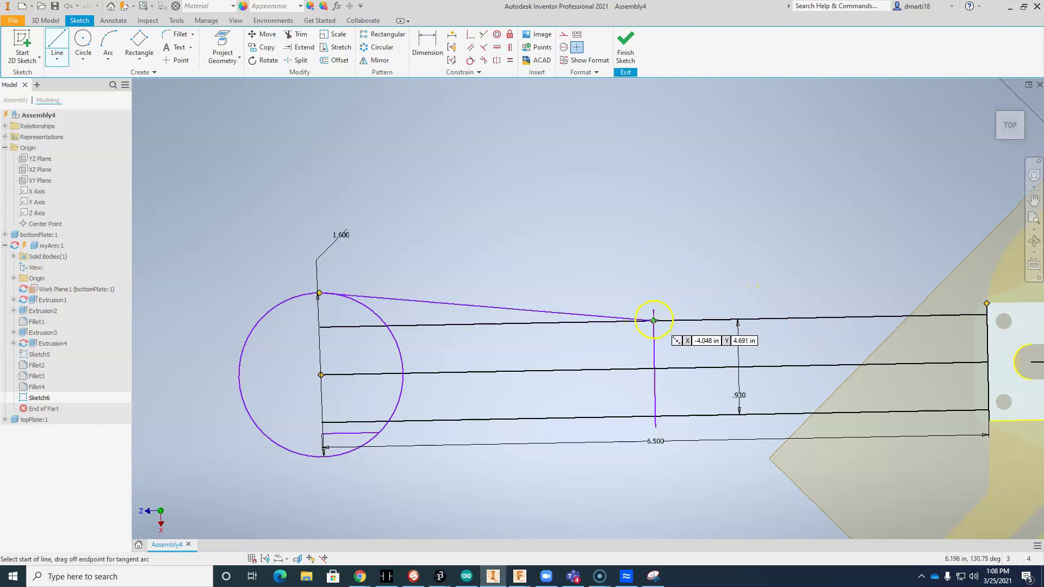
left_click(653, 320)
double_click(986, 304)
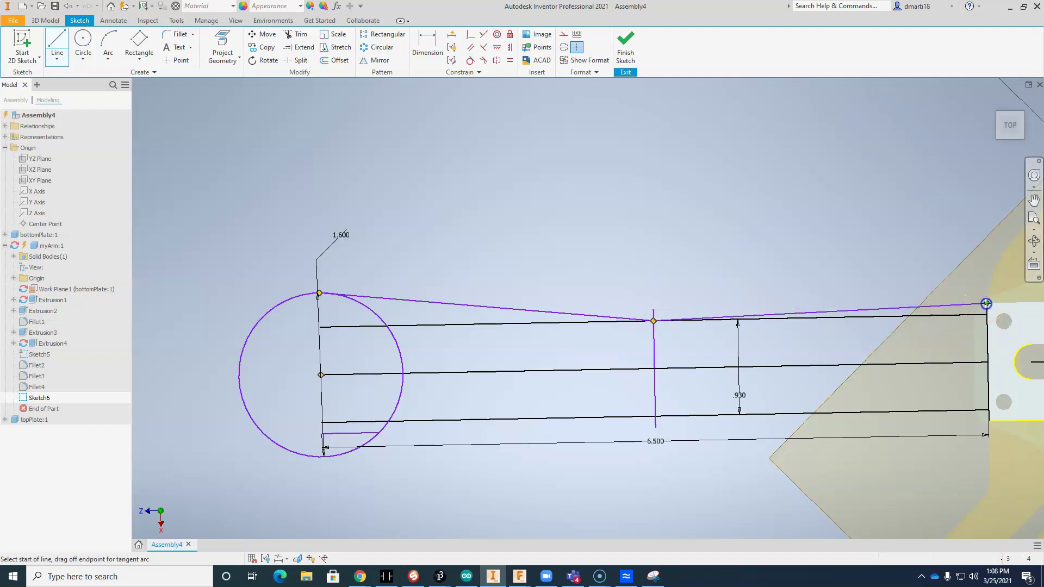
Draw the matching lower edge from the circle's bottom point through the cross line's intersection with the lower inner line to the flange corner.
left_click(322, 457)
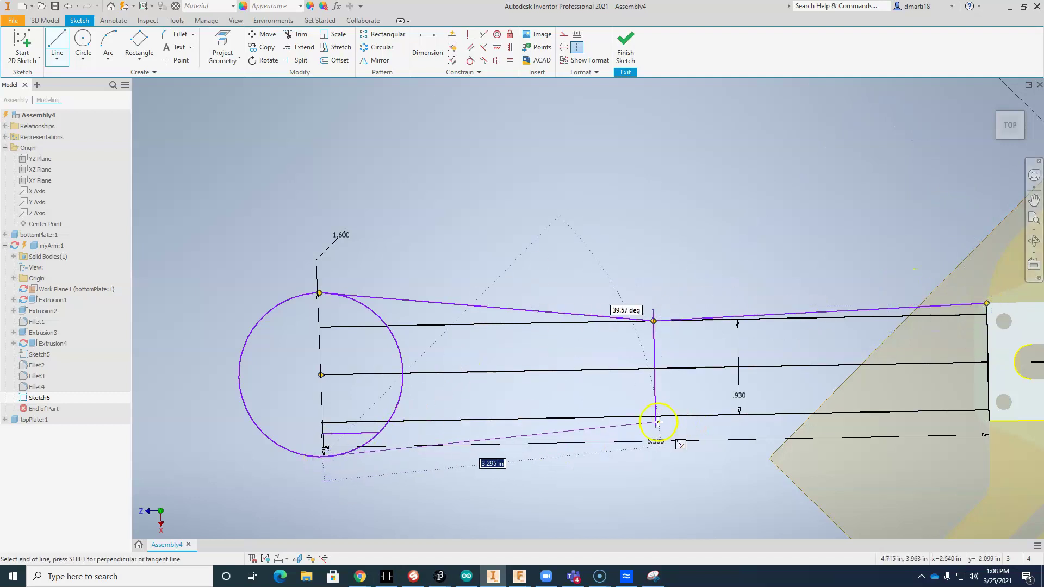
double_click(655, 417)
left_click(655, 416)
double_click(988, 421)
key("Escape")
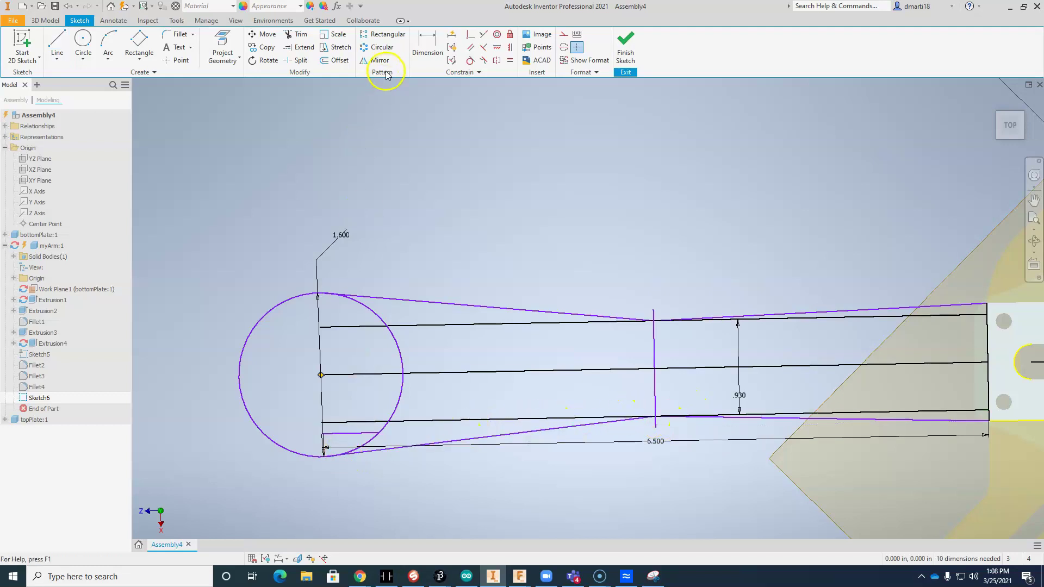
Make the upper and lower tapered lines tangent to the motor circle.
left_click(471, 61)
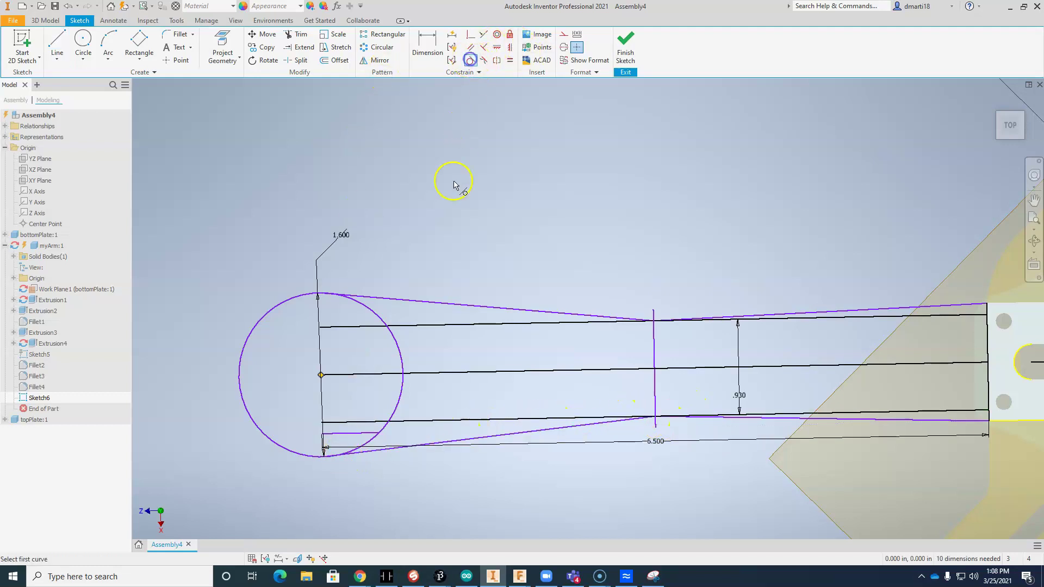
left_click(357, 304)
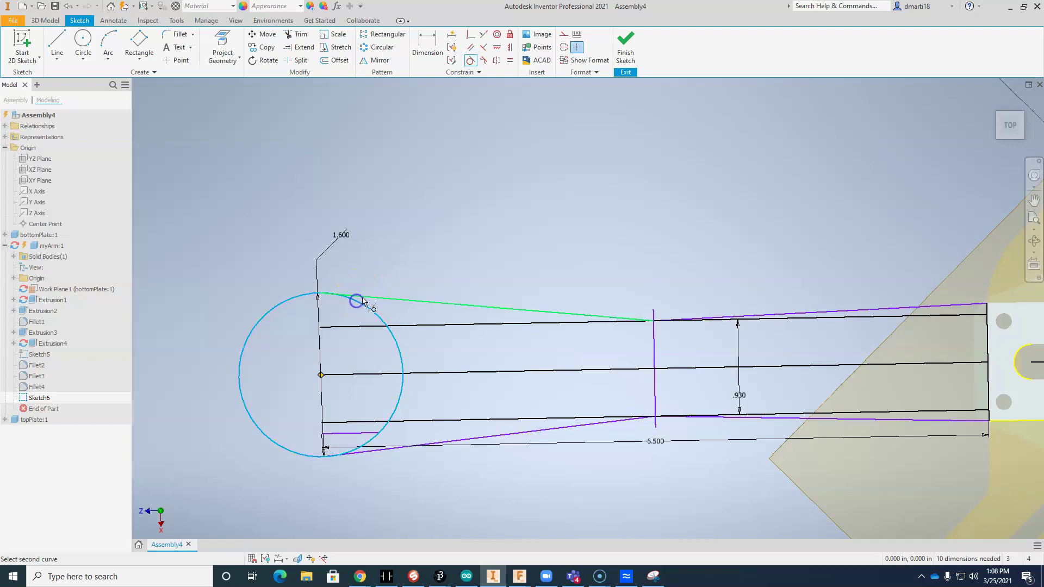
left_click(361, 297)
left_click(380, 431)
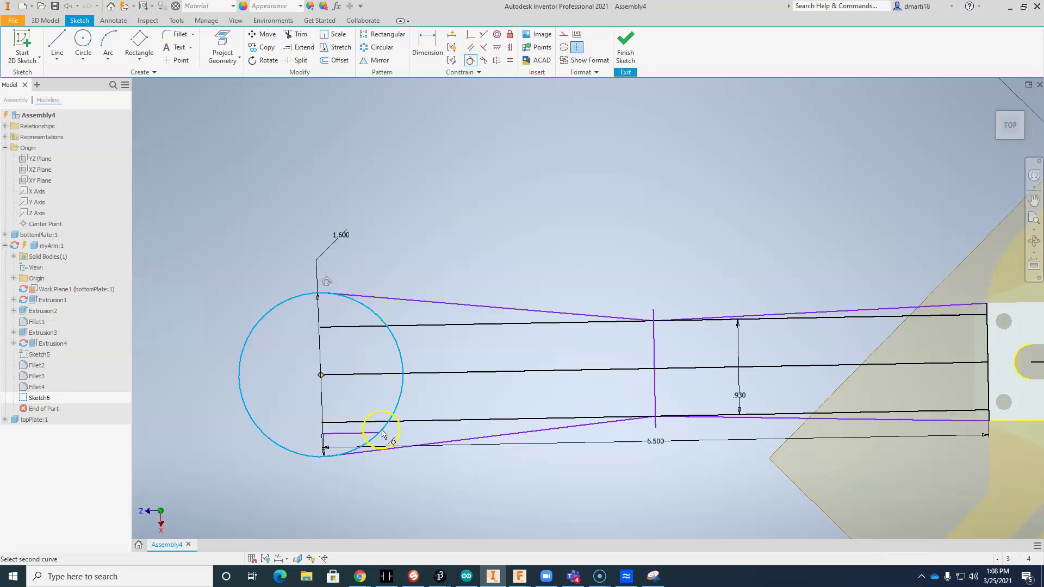
left_click(366, 453)
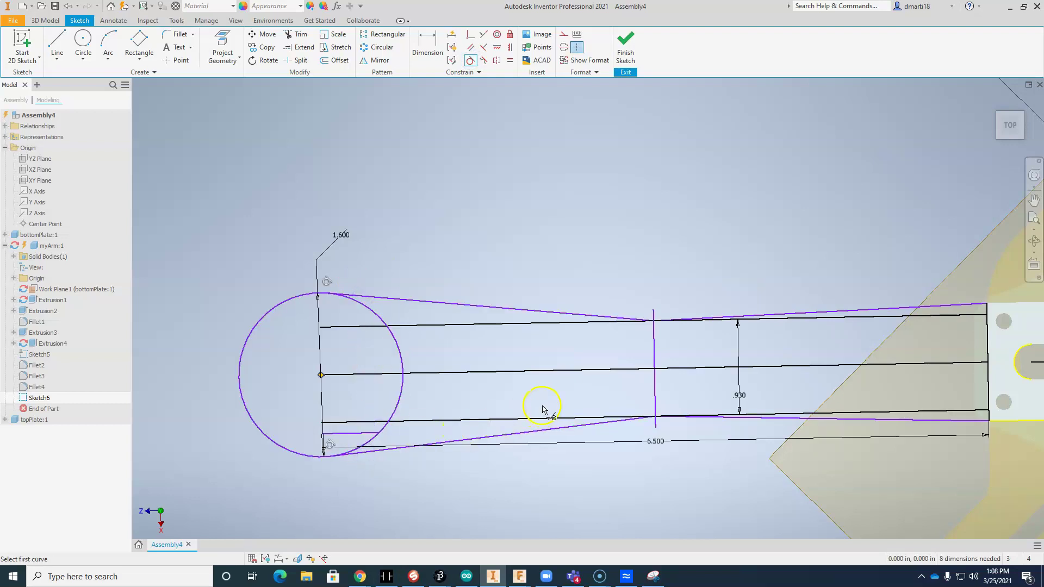
Add a 0.125 in fillet where the two upper tapered lines meet at the arm's waist.
scroll(542, 409, "up", 3)
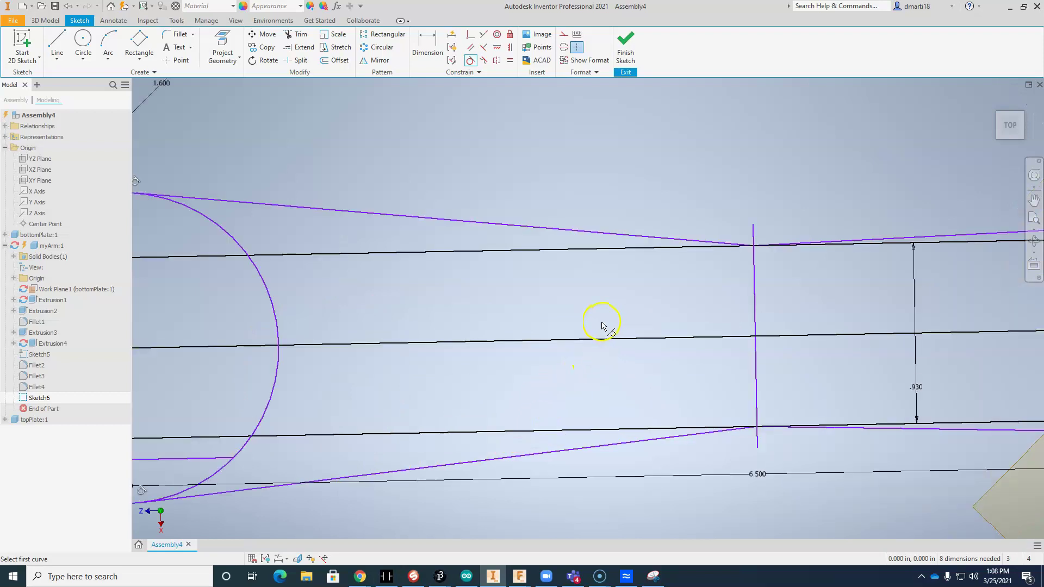
scroll(600, 326, "down", 2)
scroll(578, 234, "up", 5)
scroll(687, 266, "down", 2)
mouse_move(687, 266)
middle_mouse_down()
mouse_move(353, 173)
mouse_move(490, 275)
middle_mouse_up()
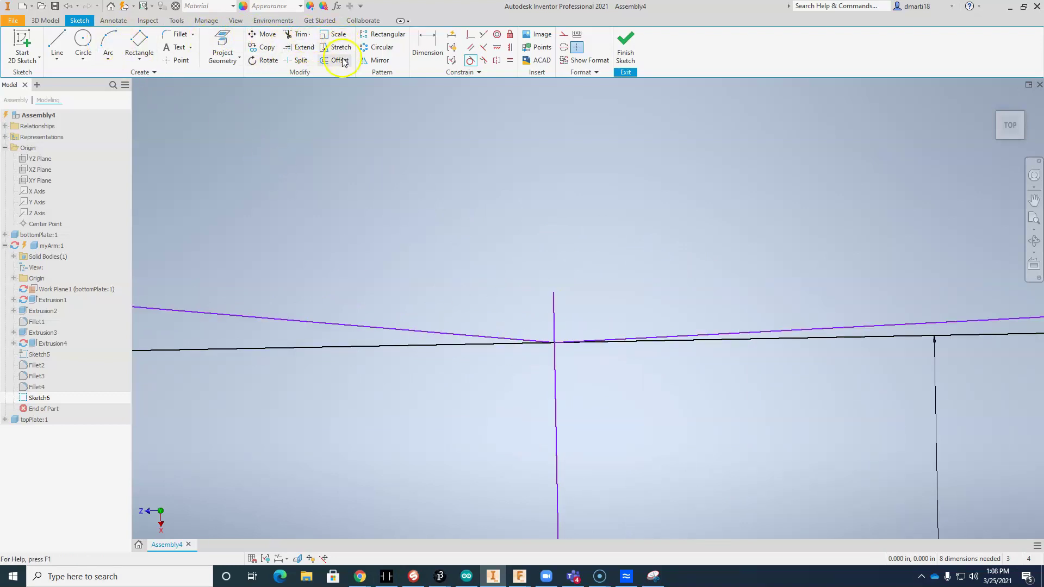
left_click(177, 34)
left_click(417, 326)
left_click(741, 334)
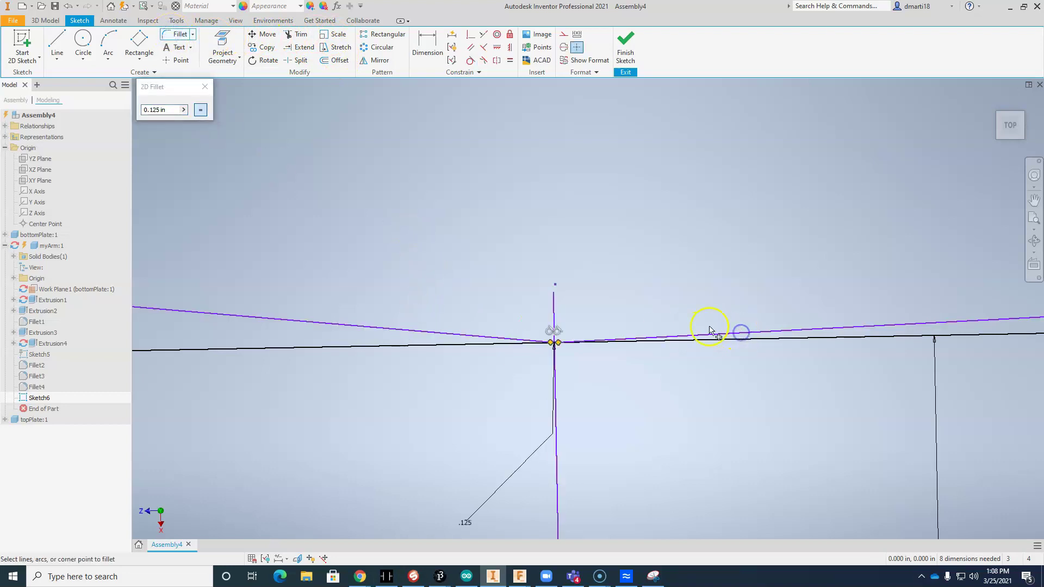
left_click(169, 110)
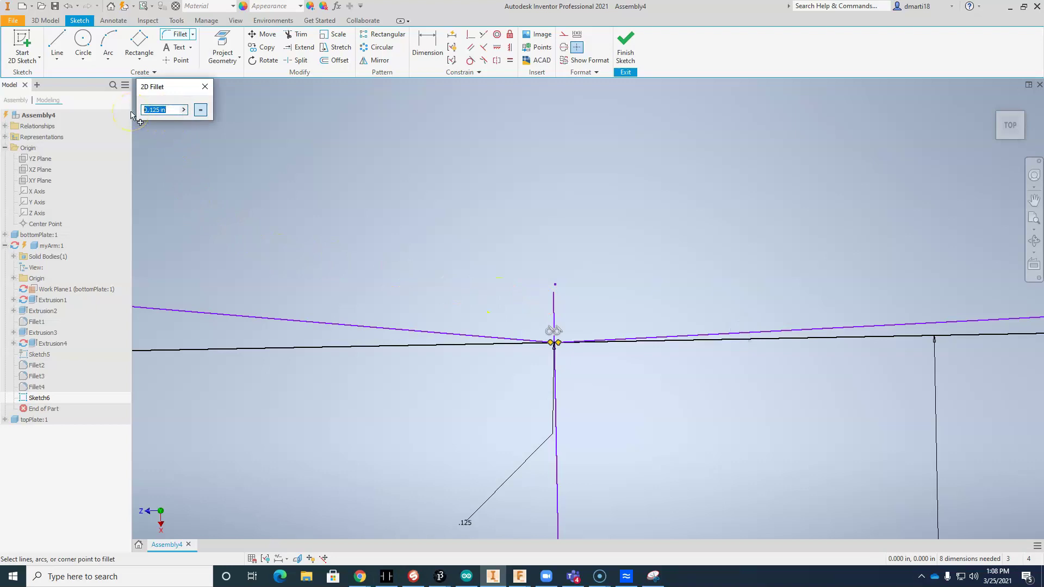
key("Escape")
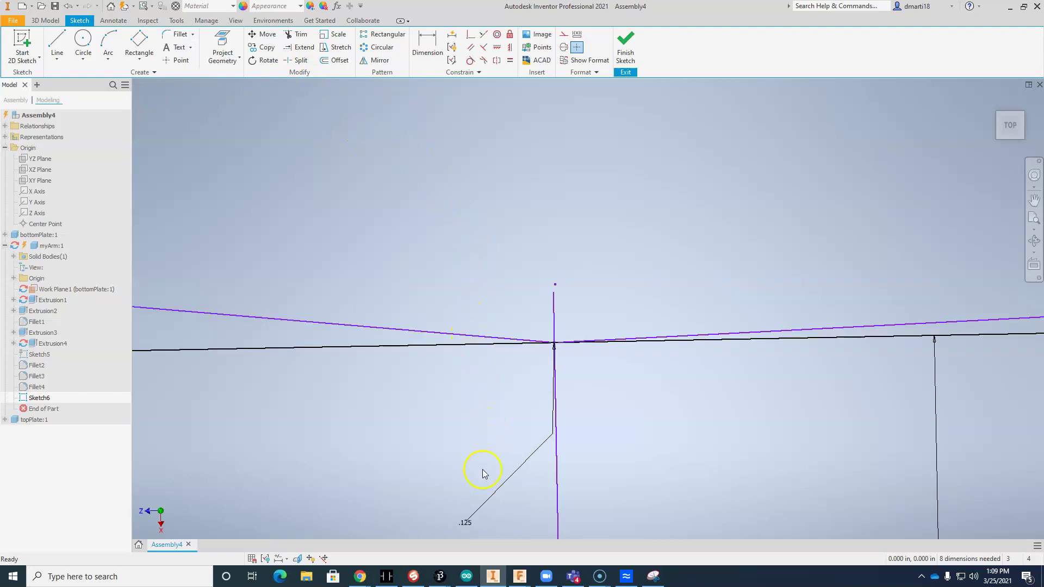
Set the radius of the upper waist fillet to 0.5 in.
double_click(469, 523)
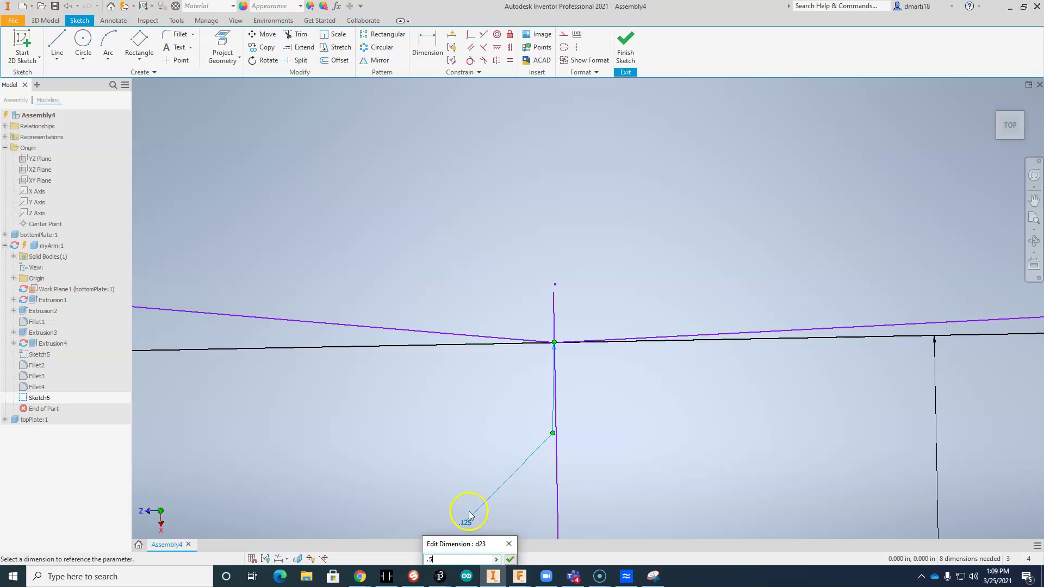
key("Return")
scroll(456, 403, "down", 5)
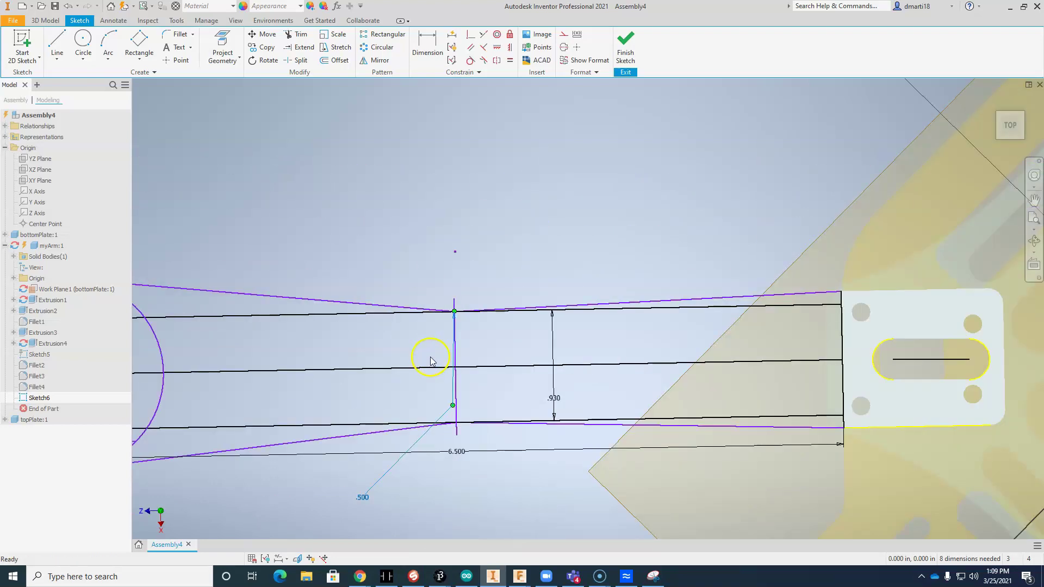
scroll(429, 357, "up", 3)
middle_click_drag(432, 380, 493, 168)
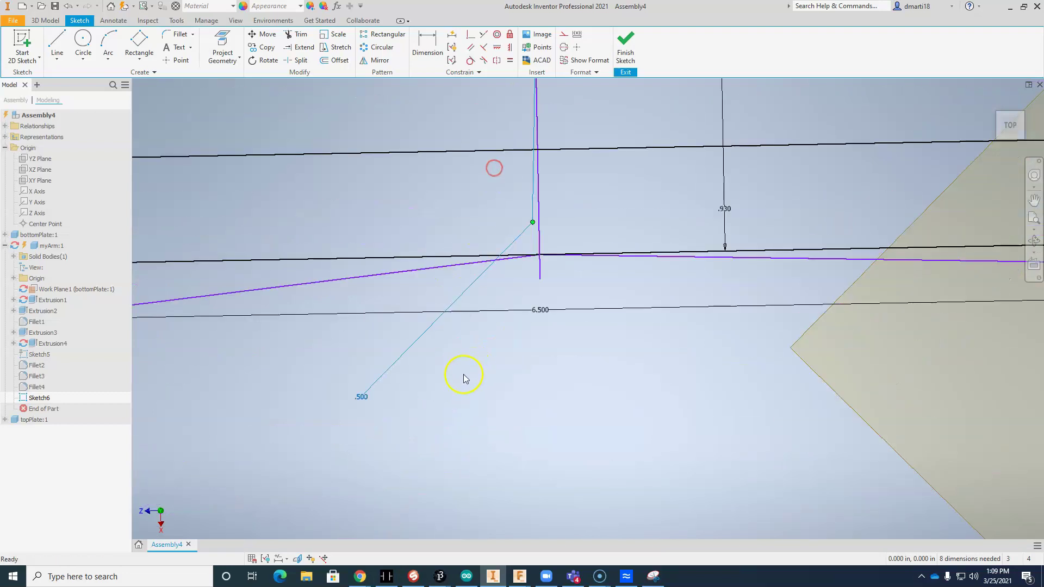
Set the radius of the upper waist fillet to 1 in.
double_click(362, 401)
type("1")
key("Return")
left_click(378, 365)
scroll(434, 312, "down", 2)
scroll(451, 261, "up", 5)
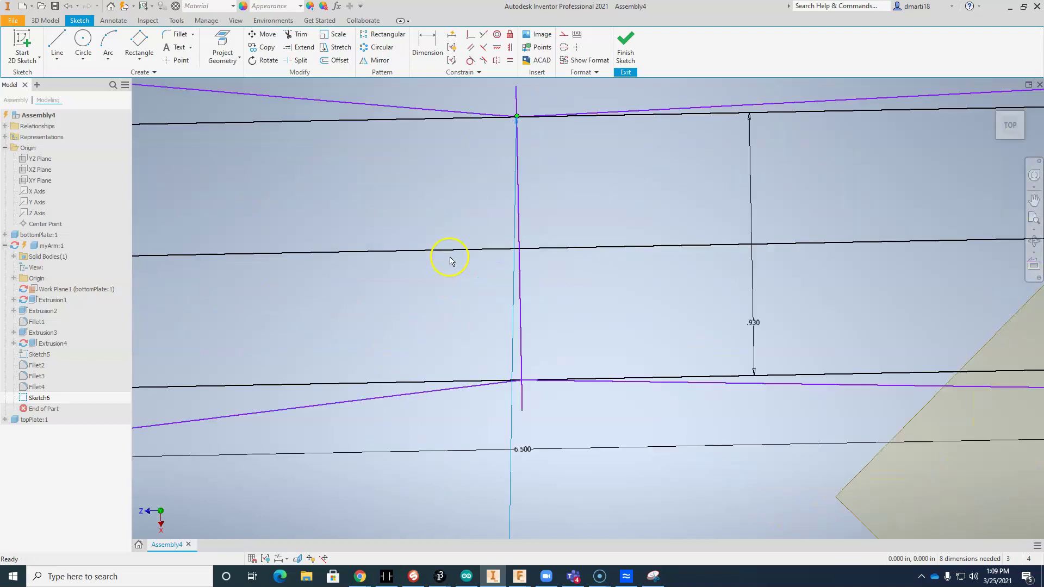
scroll(521, 484, "up", 2)
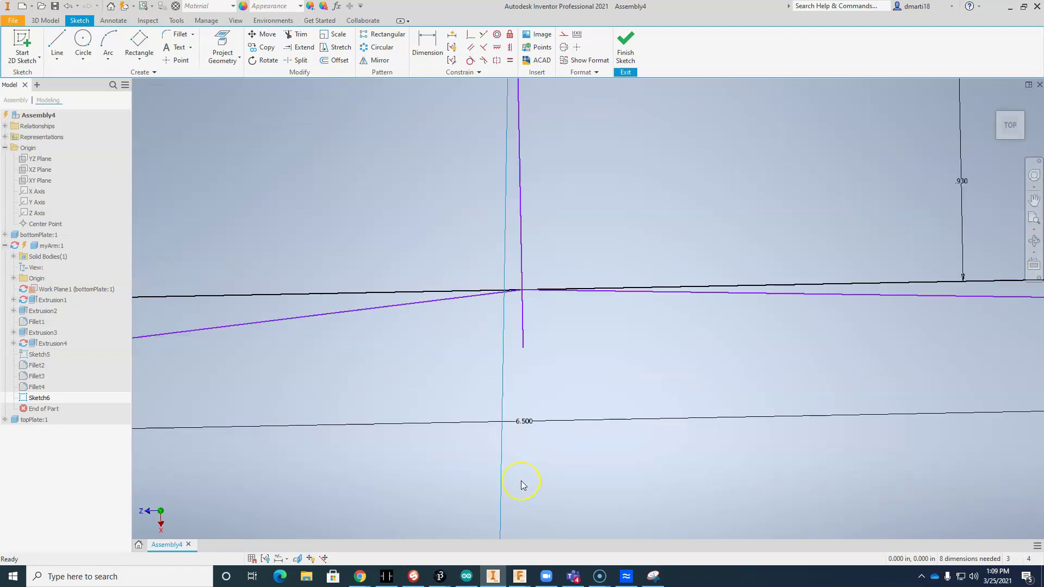
scroll(521, 484, "down", 4)
scroll(517, 506, "down", 4)
mouse_move(515, 514)
left_mouse_down()
mouse_move(495, 421)
mouse_move(479, 430)
left_mouse_up()
mouse_move(514, 512)
left_mouse_down()
mouse_move(478, 396)
mouse_move(466, 418)
left_mouse_up()
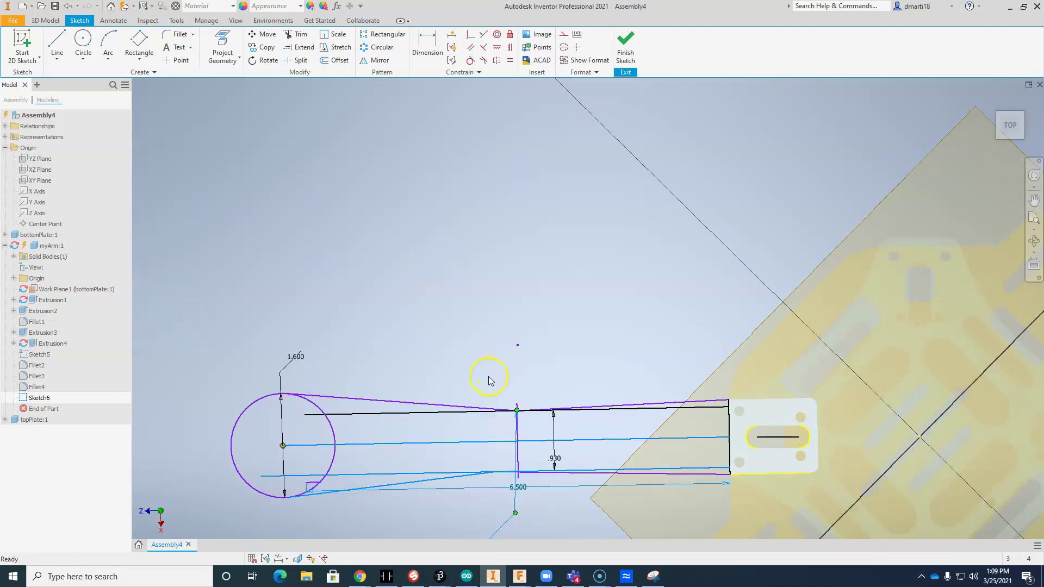
Add a 0.5 in fillet where the two lower tapered lines meet at the arm's waist.
scroll(517, 484, "up", 6)
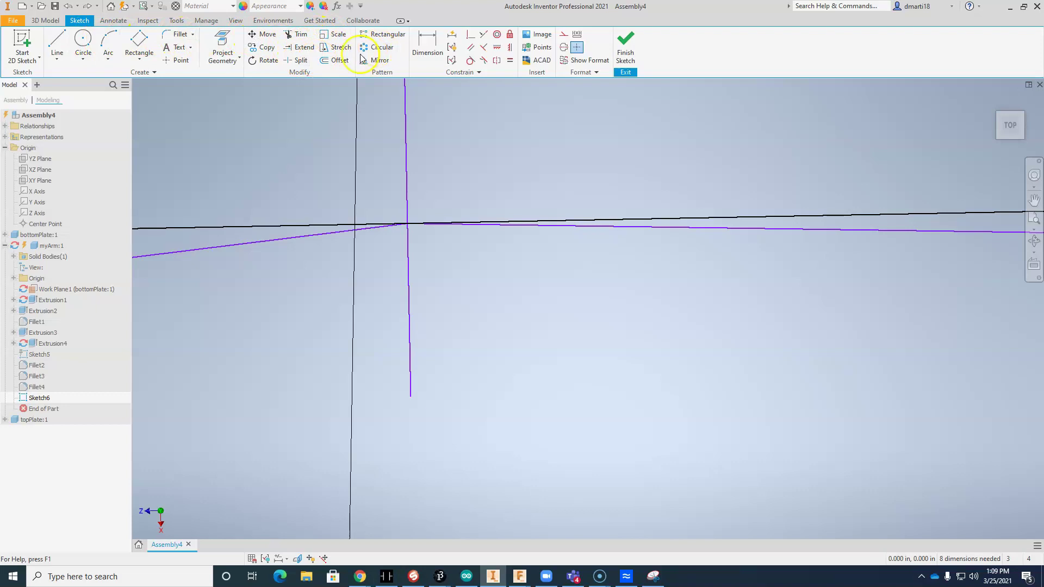
left_click(179, 35)
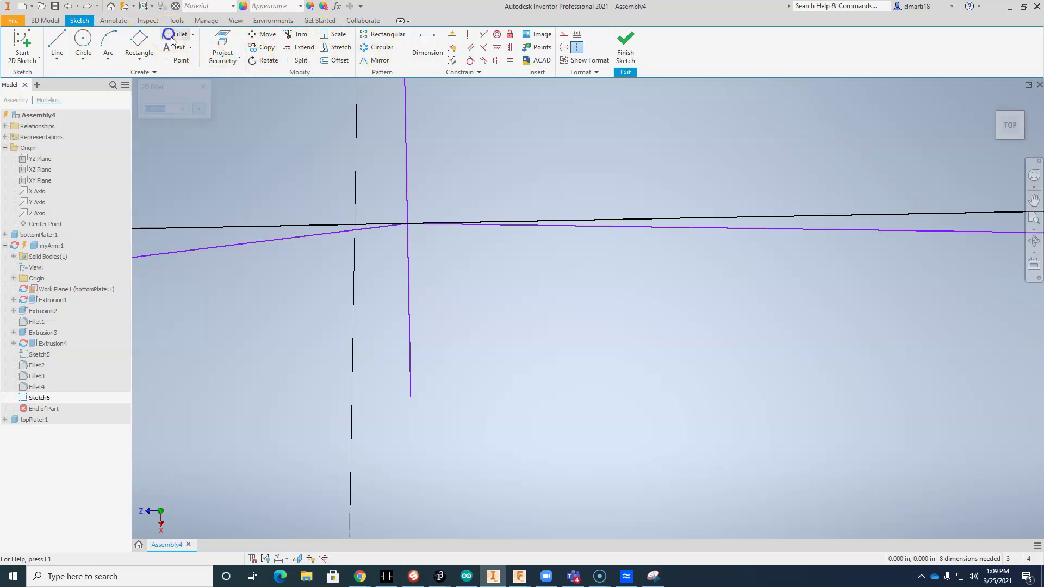
left_click(294, 241)
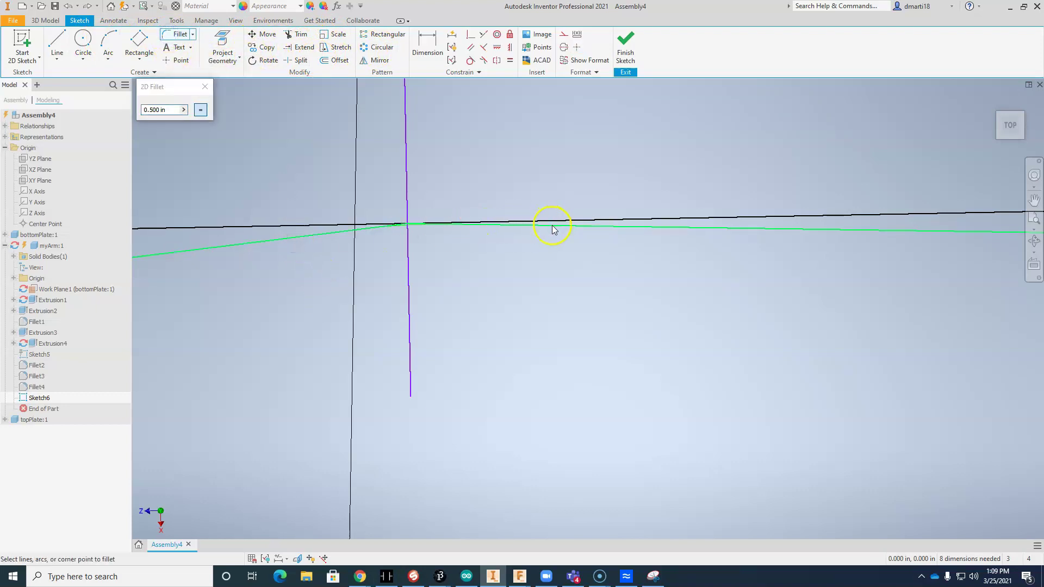
left_click(553, 225)
scroll(430, 272, "up", 5)
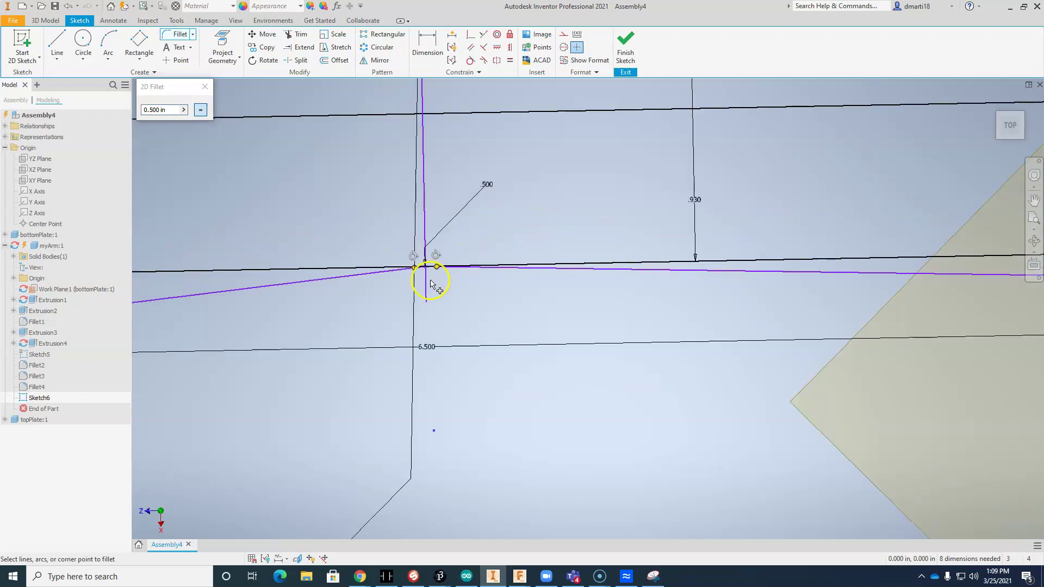
scroll(424, 252, "down", 4)
Add another 0.5 in fillet between the two upper tapered lines at the waist.
mouse_move(433, 201)
middle_mouse_down()
mouse_move(458, 152)
mouse_move(558, 392)
middle_mouse_up()
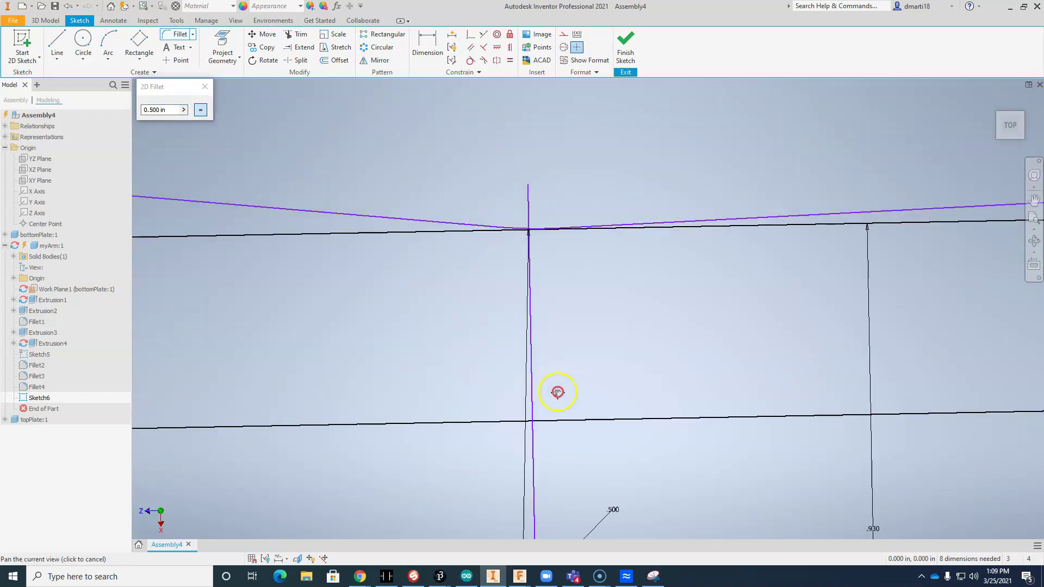
left_click(476, 223)
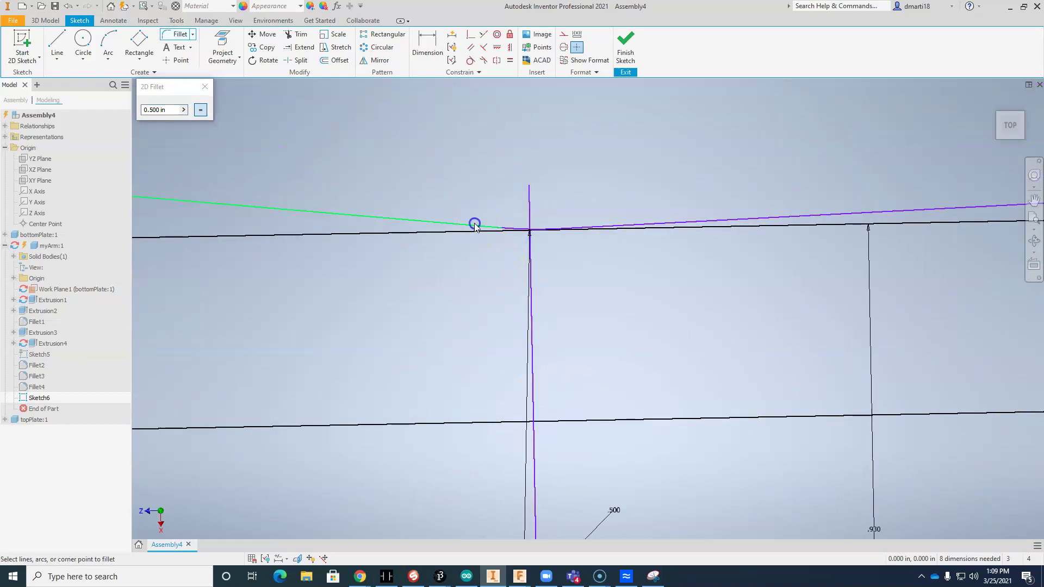
left_click(638, 227)
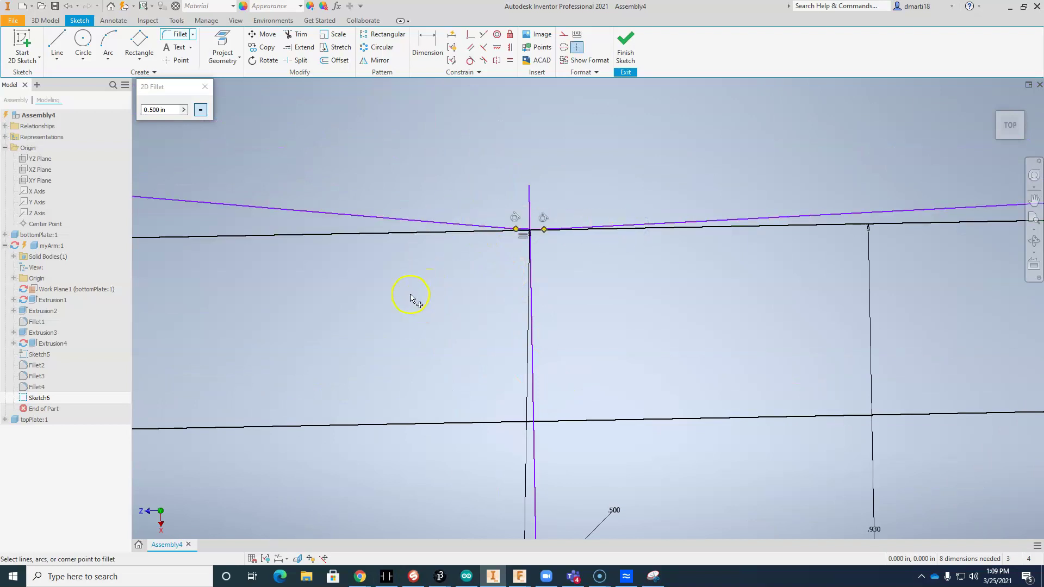
left_click(169, 111)
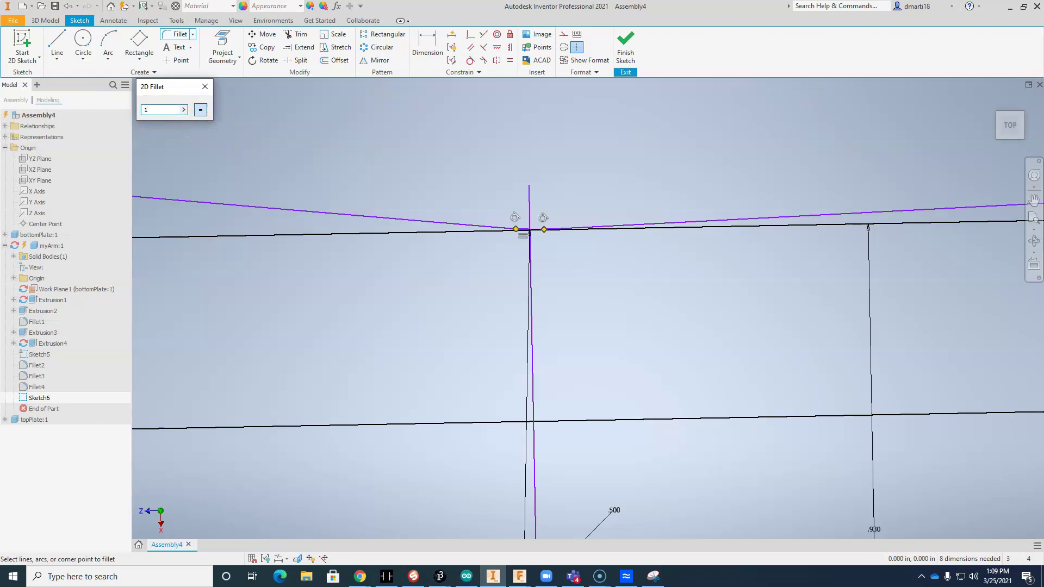
middle_click_drag(315, 282, 331, 208)
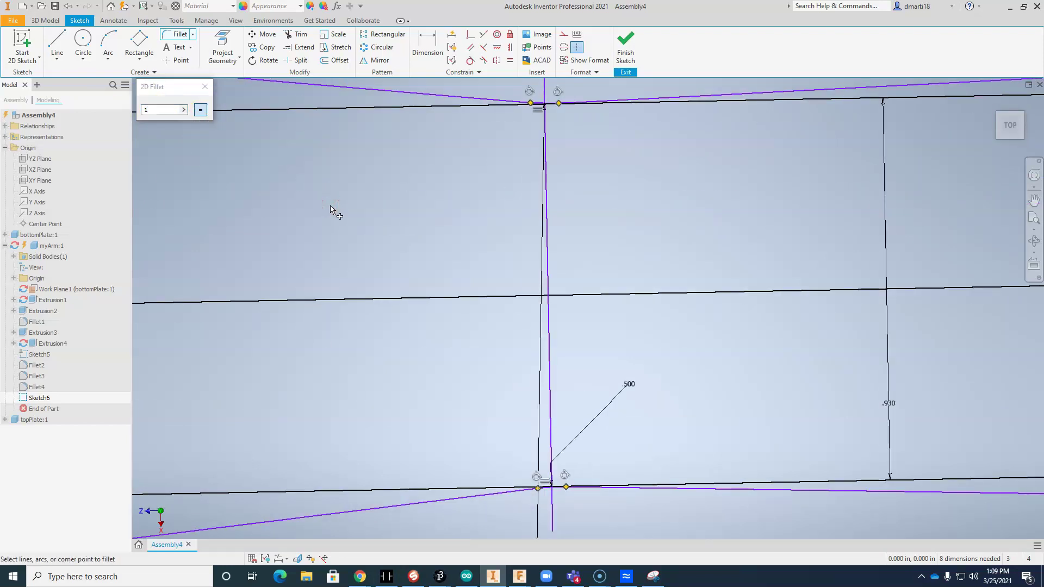
left_click(202, 110)
left_click(178, 110)
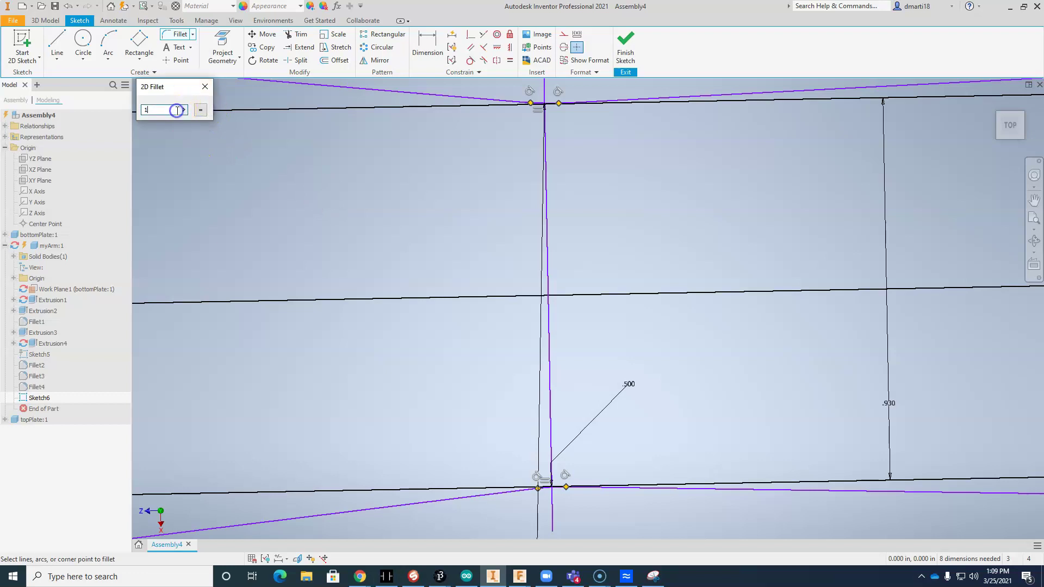
key("Escape")
Finish the sketch of the arm outline.
scroll(627, 404, "up", 3)
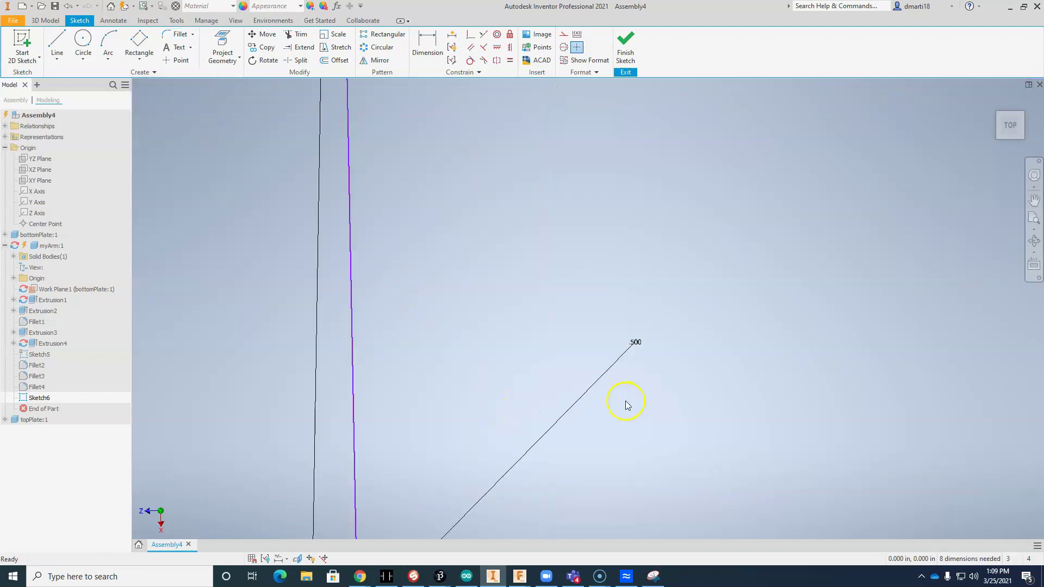
scroll(627, 405, "down", 5)
scroll(626, 407, "down", 6)
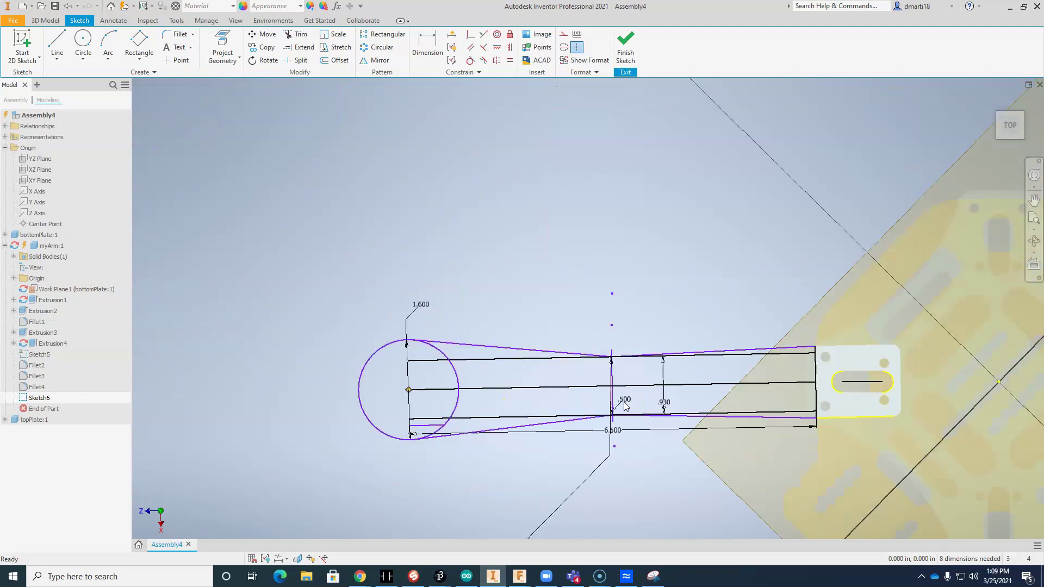
scroll(627, 406, "up", 2)
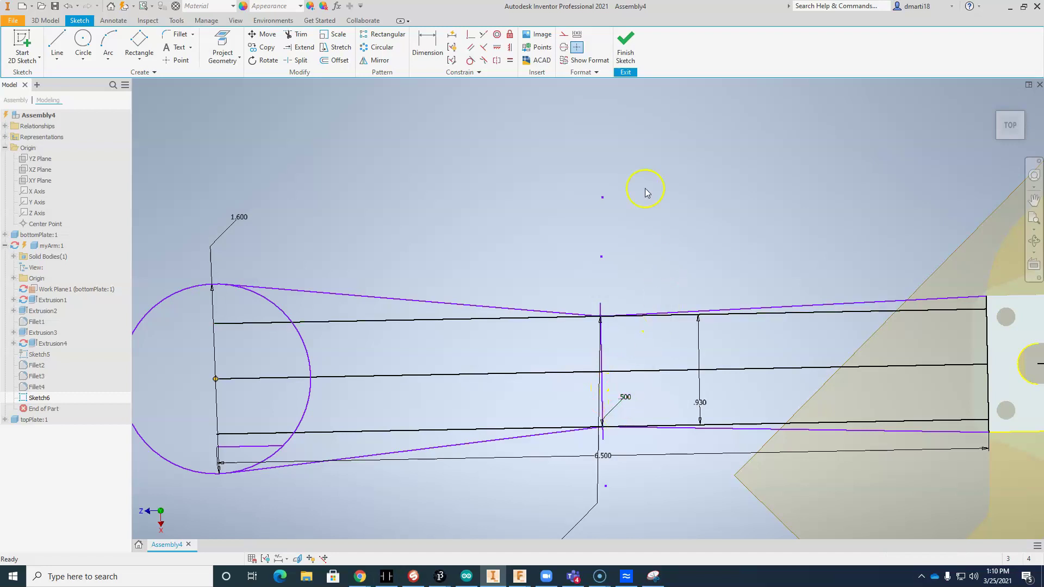
left_click(625, 44)
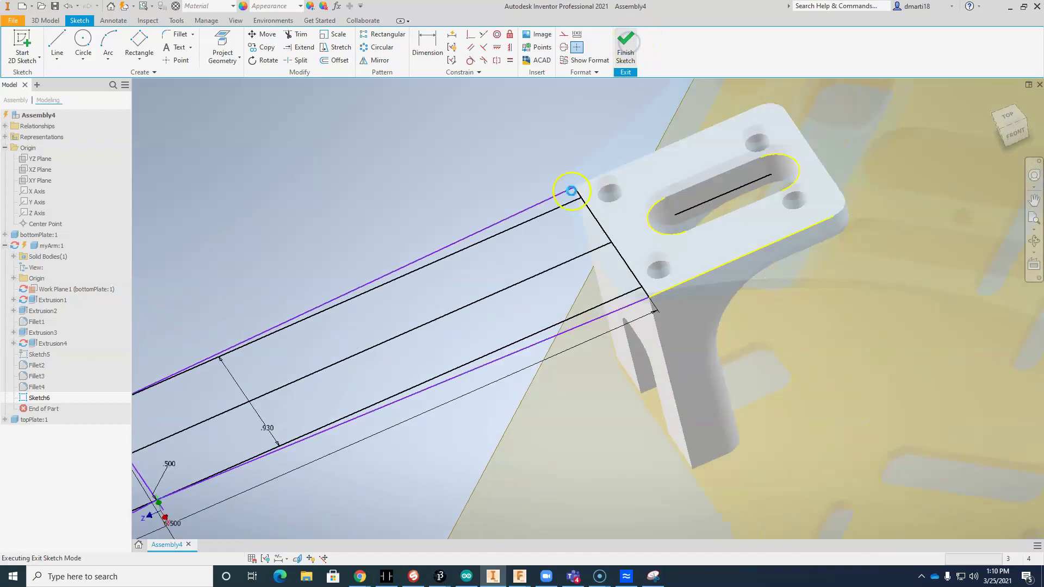
middle_click_drag(473, 425, 860, 327)
scroll(797, 359, "down", 3)
scroll(796, 360, "up", 4)
middle_click_drag(783, 372, 831, 310)
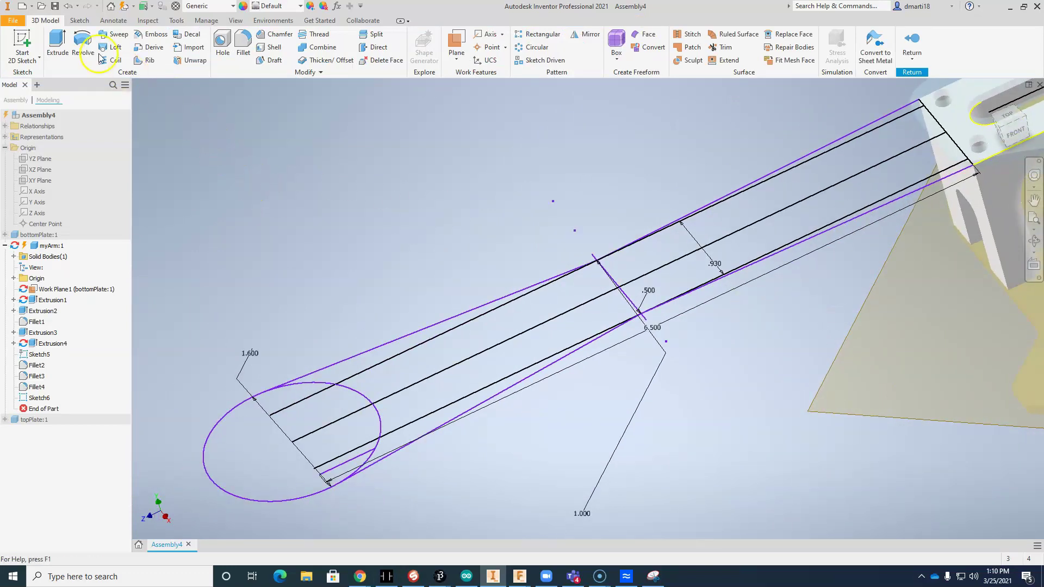
Select the motor circle, the regions between it and the waist, and the main waist-to-flange region as extrusion profiles.
left_click(57, 44)
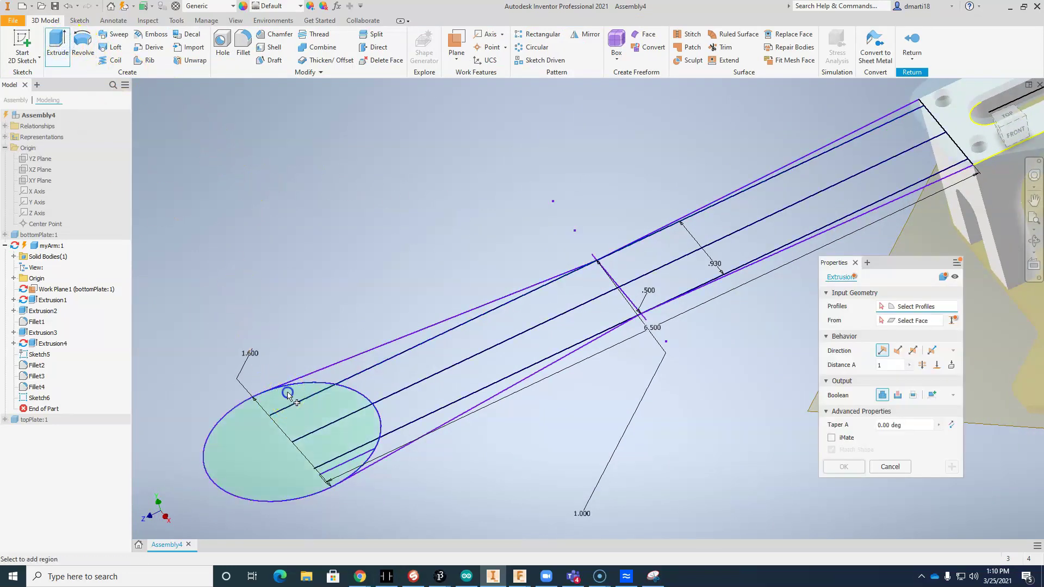
left_click(288, 412)
left_click(544, 333)
left_click(545, 334)
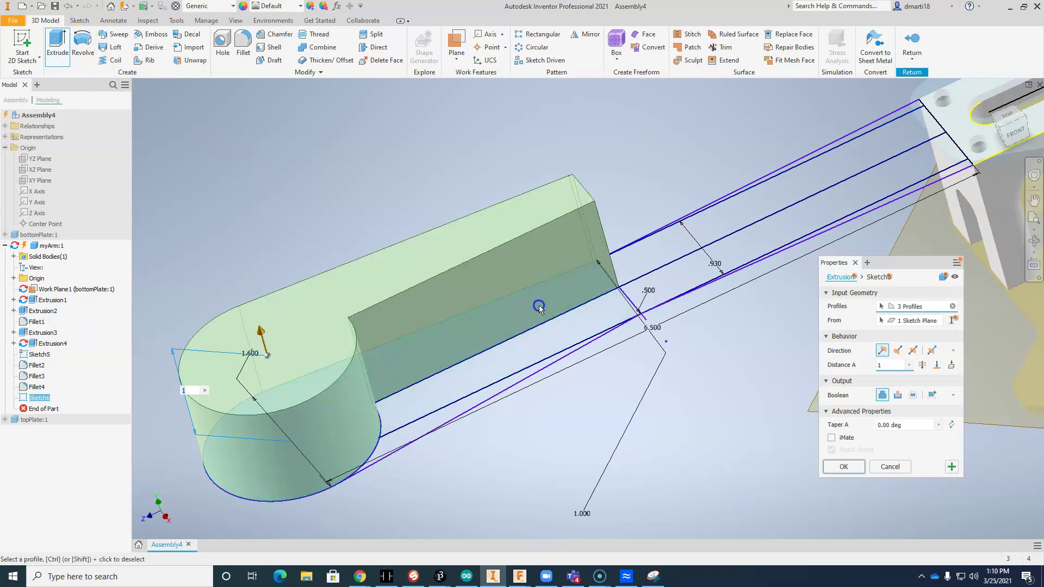
left_click(540, 343)
left_click(499, 386)
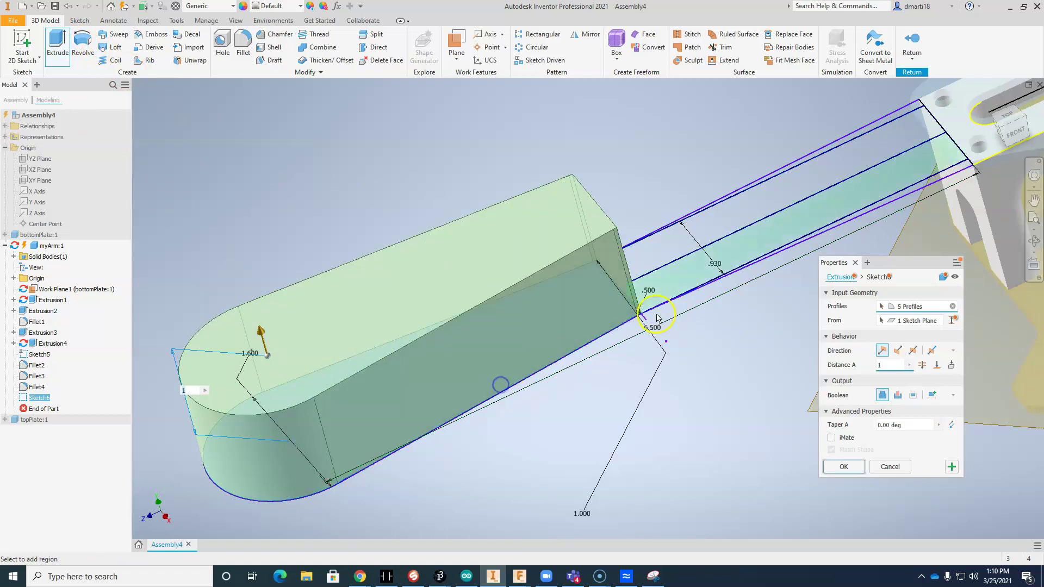
left_click(658, 285)
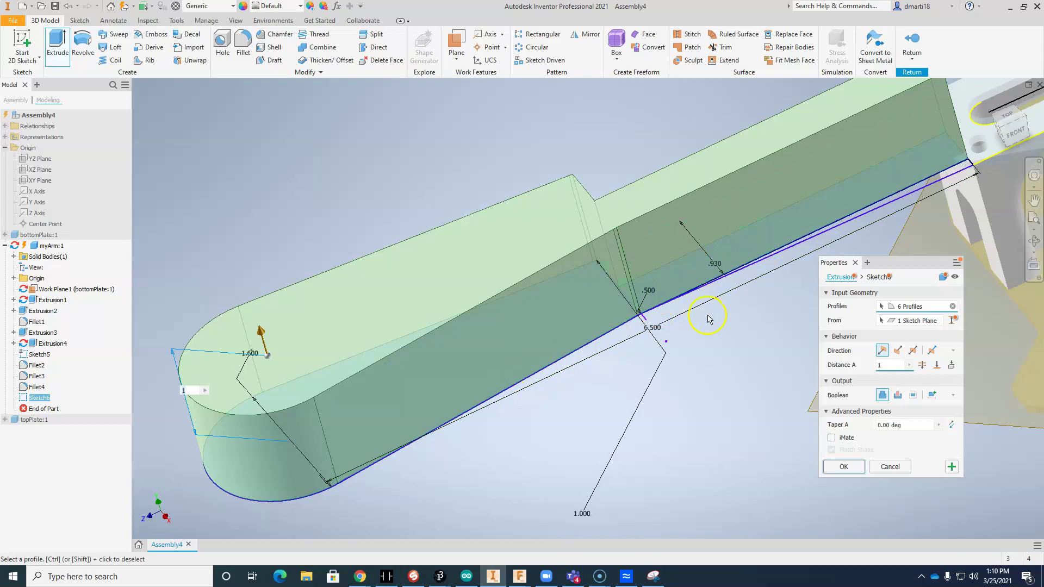
Add the remaining narrow regions along the arm's edges to the extrusion profiles so the whole outline is covered.
middle_click_drag(700, 319, 580, 452, "shift")
left_click(668, 230)
left_click(666, 272)
left_click(729, 348)
middle_click_drag(729, 348, 653, 217)
left_click(795, 208)
middle_click_drag(611, 336, 687, 361)
left_click(656, 408)
Extrude the arm profiles 0.4 in in the flipped direction, joined to the mounting flange.
middle_click_drag(656, 408, 729, 411)
left_click_drag(725, 406, 696, 338)
right_click(692, 332)
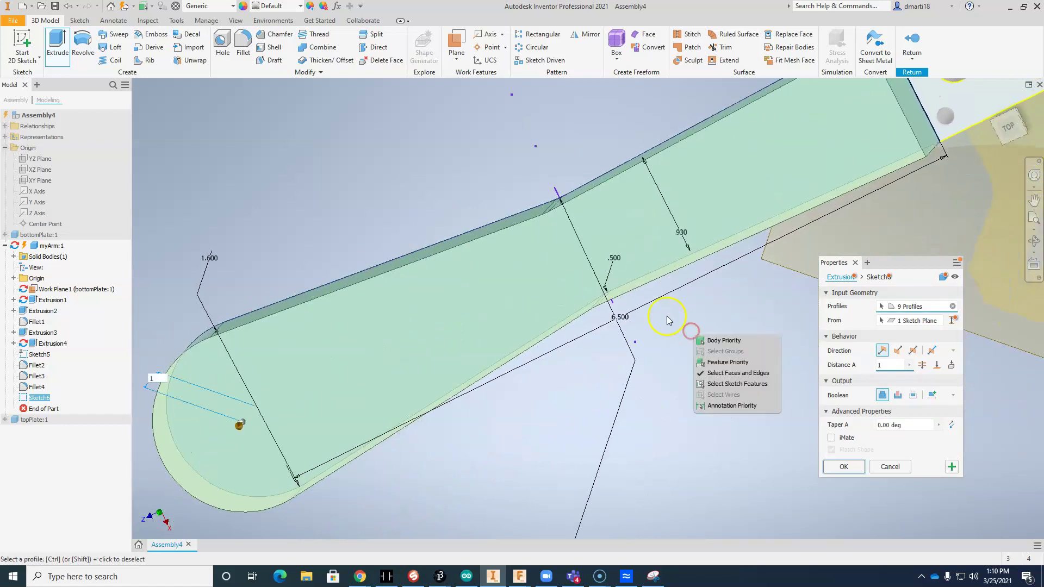
left_click(664, 348)
middle_click_drag(664, 372, 644, 347, "shift")
scroll(669, 340, "up", 3)
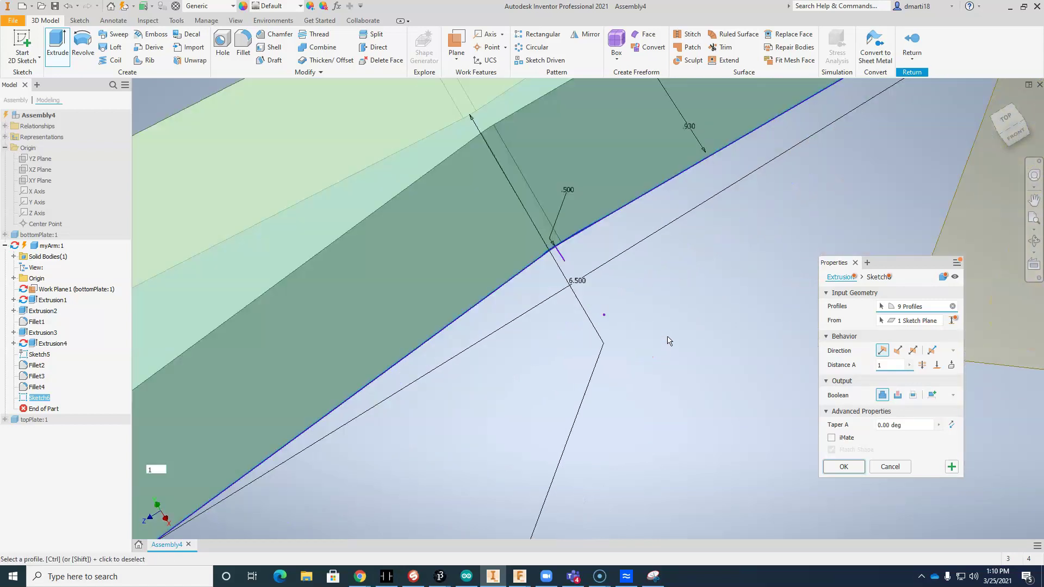
scroll(668, 340, "down", 5)
left_click(898, 350)
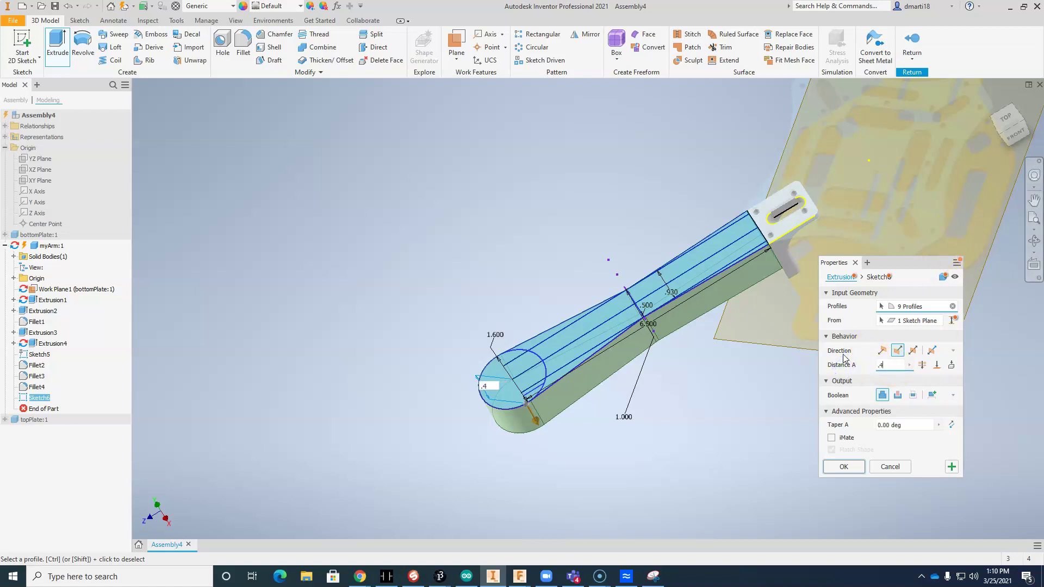
left_click(843, 467)
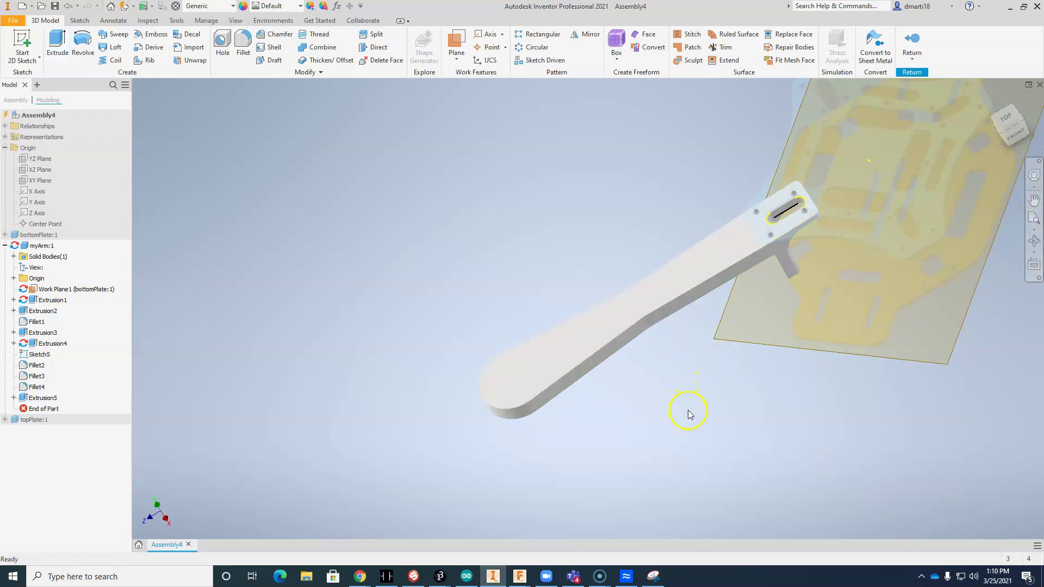
Examine the extruded arm from the front, checking its thickness and how it meets the mounting bracket between the plates.
left_click(706, 290)
left_click(1033, 266)
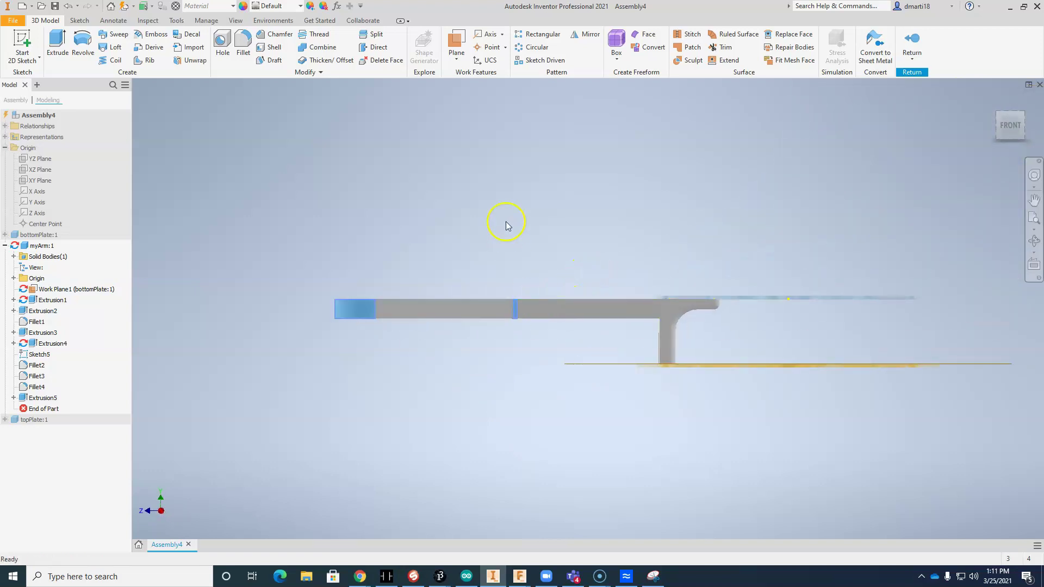
left_click(480, 267)
scroll(496, 269, "down", 3)
scroll(493, 264, "up", 3)
middle_click_drag(494, 264, 607, 293)
scroll(624, 294, "up", 2)
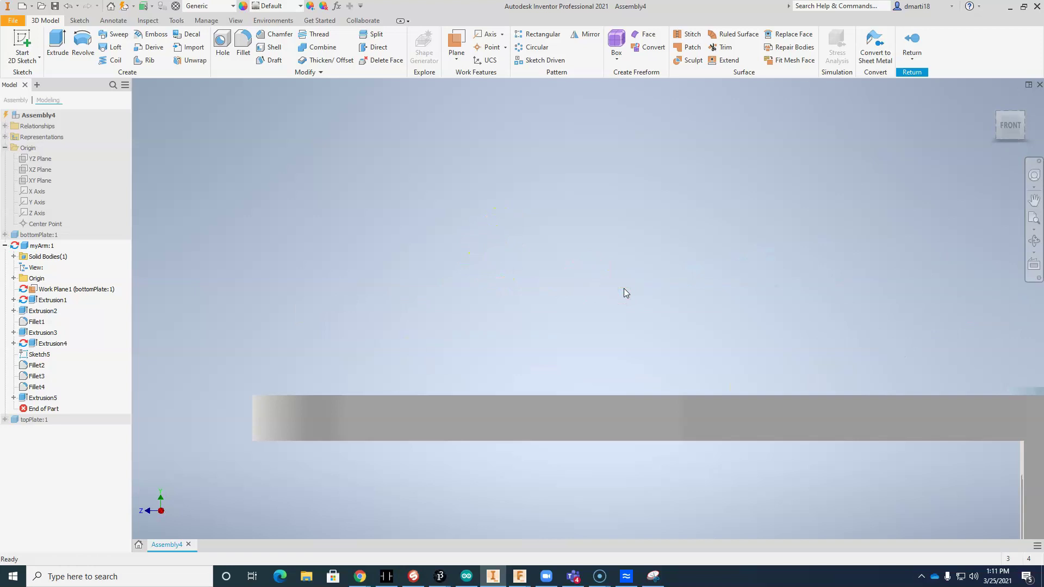
scroll(624, 292, "down", 2)
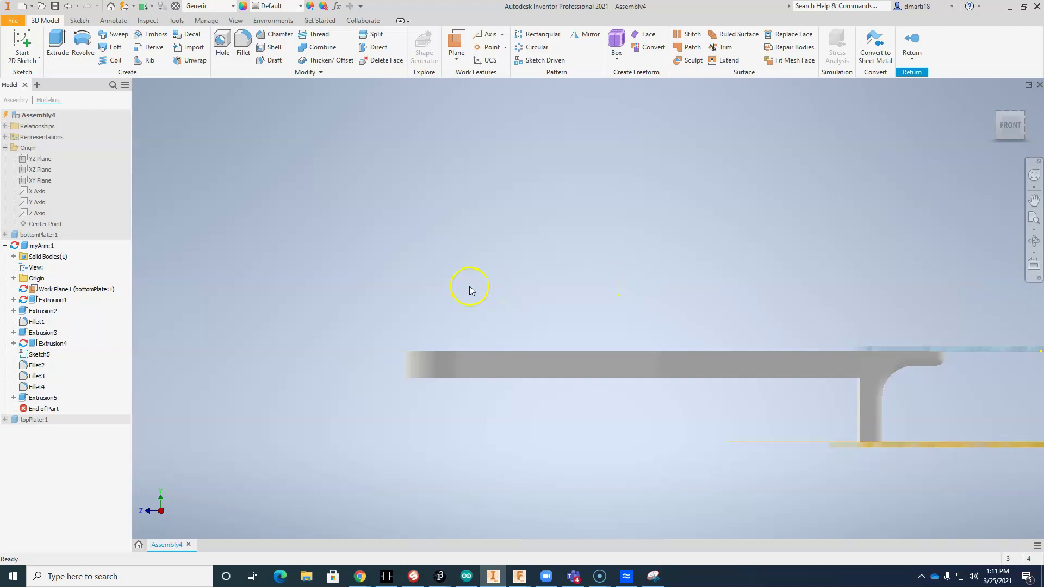
mouse_move(462, 264)
middle_mouse_down("shift")
mouse_move(473, 318)
mouse_move(459, 244)
mouse_move(463, 264)
middle_mouse_up("shift")
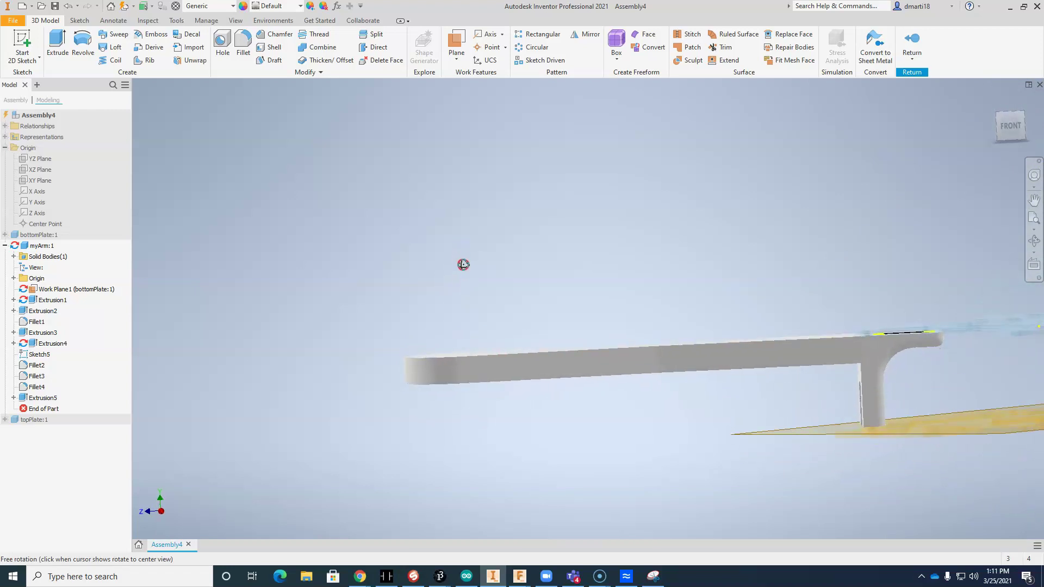
Fillet the edge where the arm's underside meets the vertical bracket leg with a 0.5 in radius.
middle_click_drag(727, 368, 490, 249, "shift")
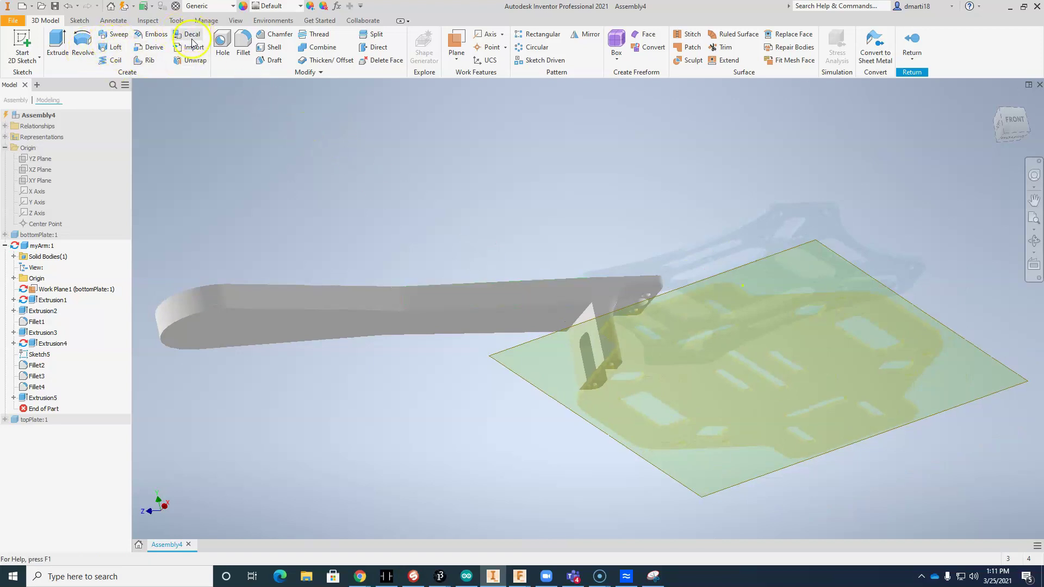
left_click(243, 43)
left_click(585, 318)
left_click(252, 237)
key("BackSpace")
type(".5")
left_click(279, 340)
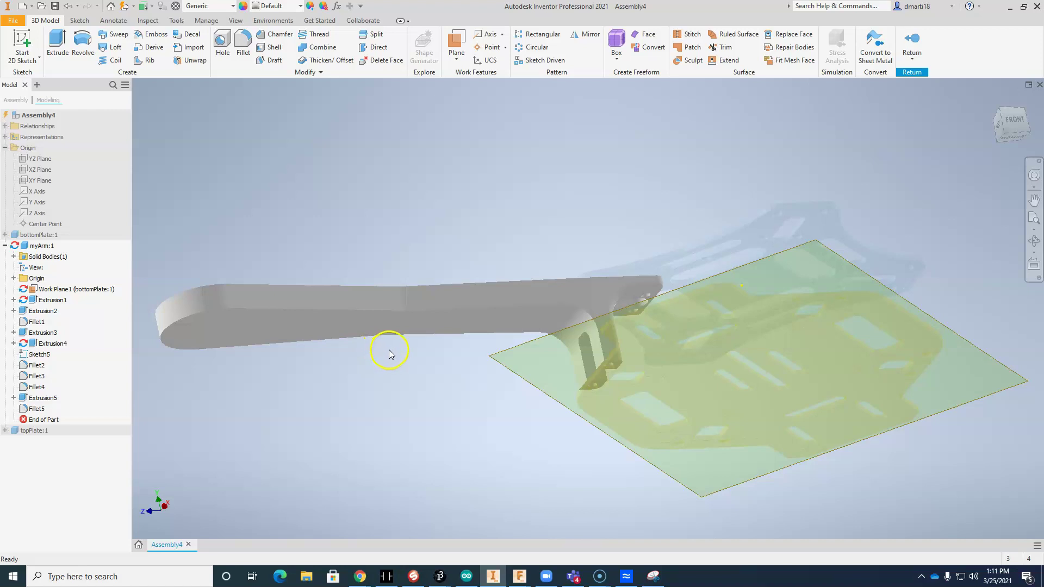
Start a new 2D sketch on the arm's top face.
middle_click_drag(389, 353, 401, 370, "shift")
middle_click_drag(426, 303, 536, 354, "shift")
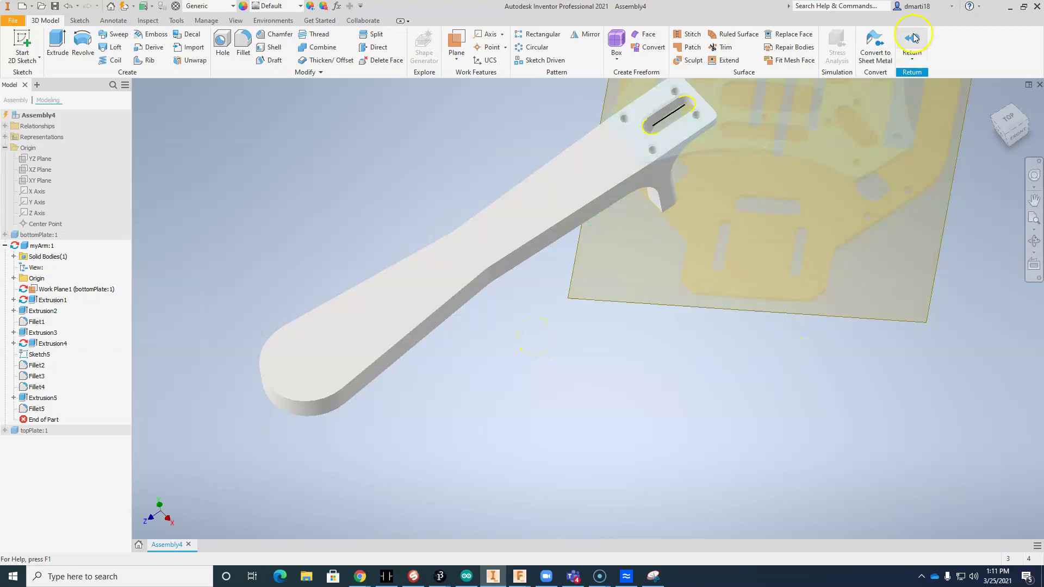
left_click(22, 42)
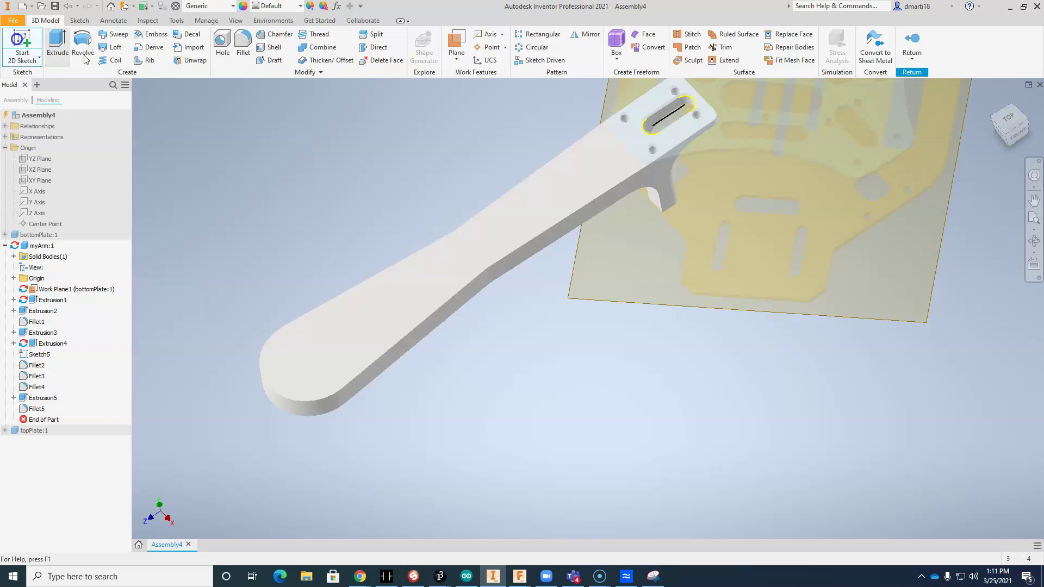
left_click(515, 220)
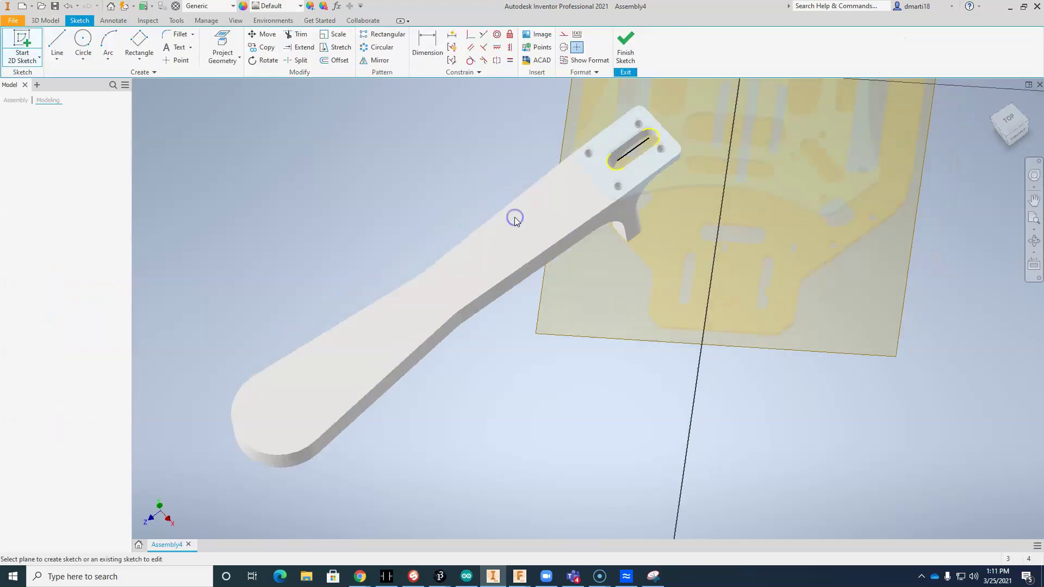
Examine the arm from the top, with the view turned so its full length lies horizontally.
middle_click_drag(580, 244, 715, 87)
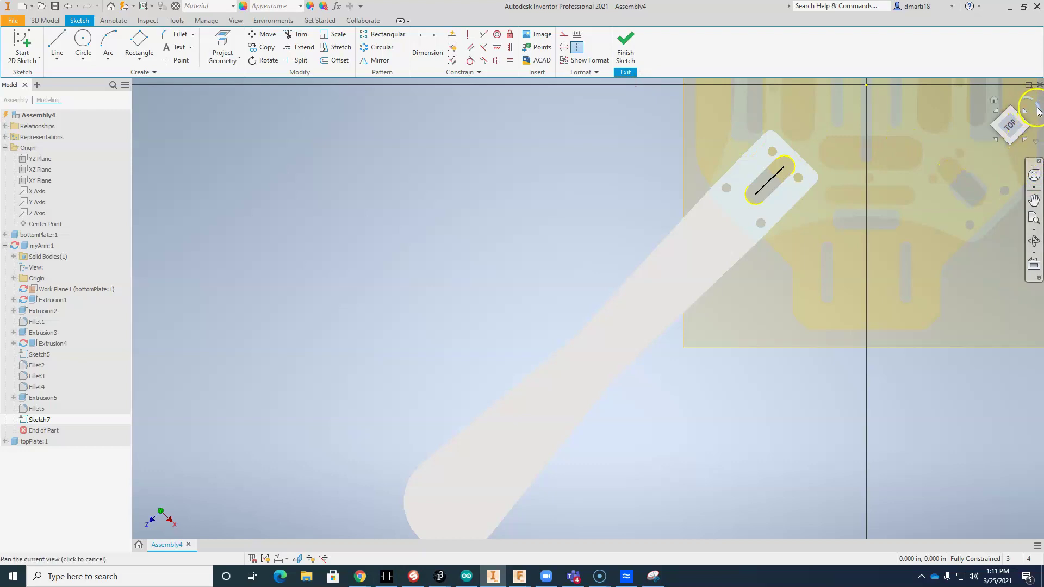
left_click(1027, 110)
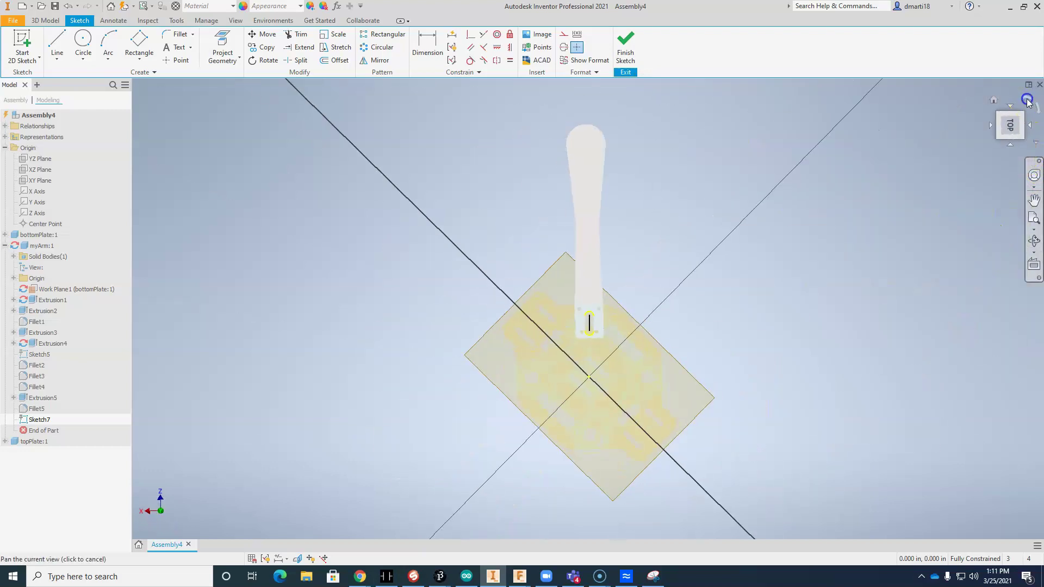
left_click(1027, 101)
scroll(539, 261, "up", 4)
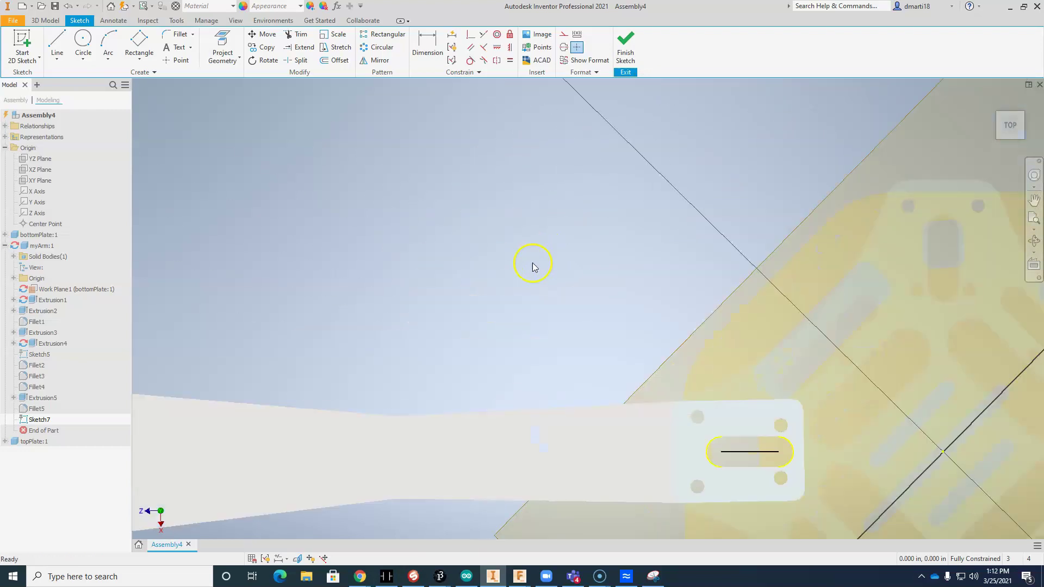
middle_click_drag(533, 266, 677, 132)
scroll(441, 166, "up", 3)
scroll(440, 166, "down", 5)
middle_click_drag(441, 166, 486, 188)
scroll(484, 191, "up", 3)
left_click_drag(475, 205, 440, 185)
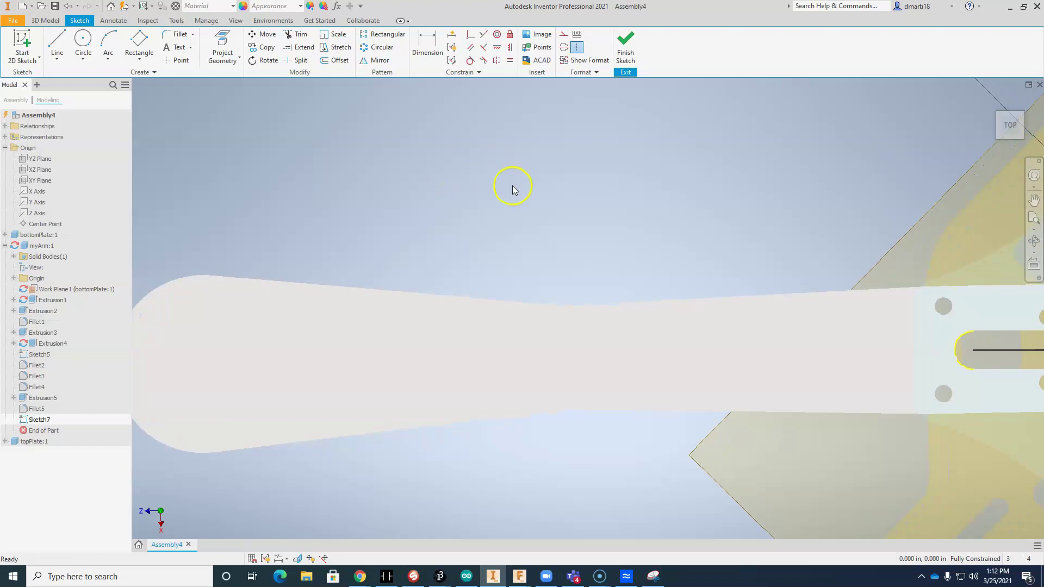
Project one long side of the arm into the sketch: both tapered edges and the short edge joining them at the waist.
left_click(59, 40)
left_click(222, 43)
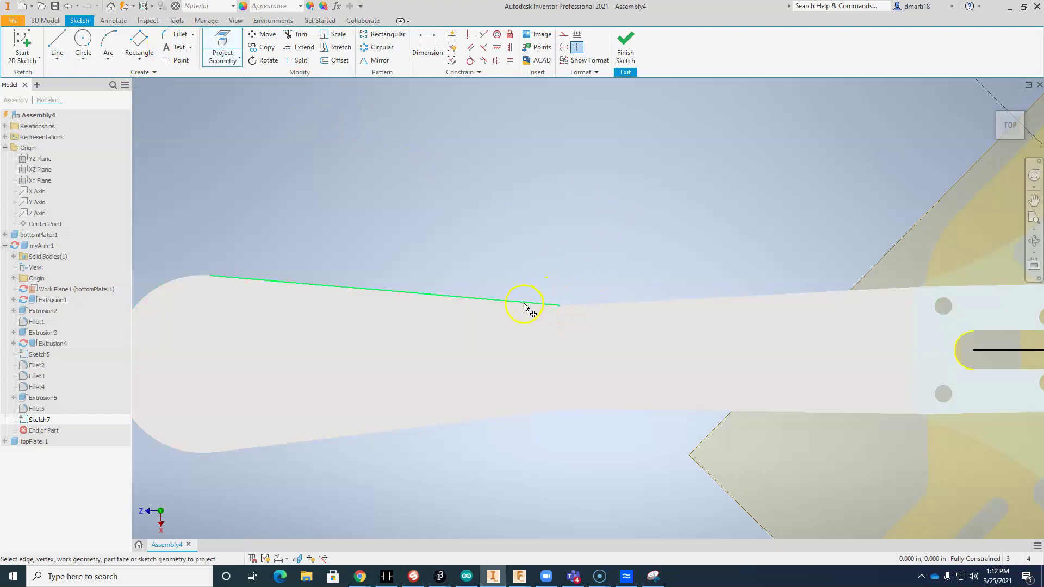
left_click(524, 306)
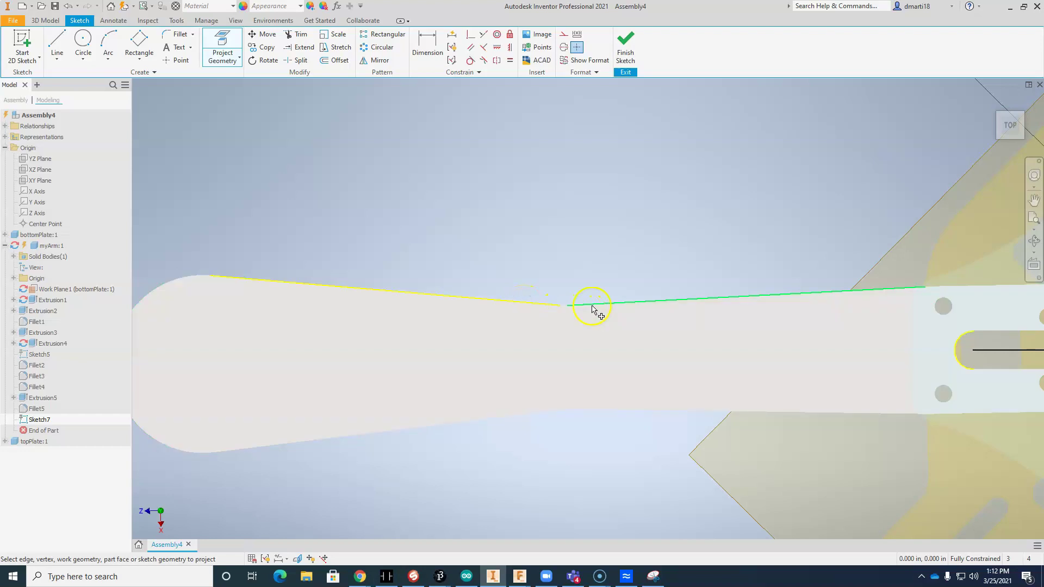
left_click(592, 306)
scroll(567, 315, "up", 4)
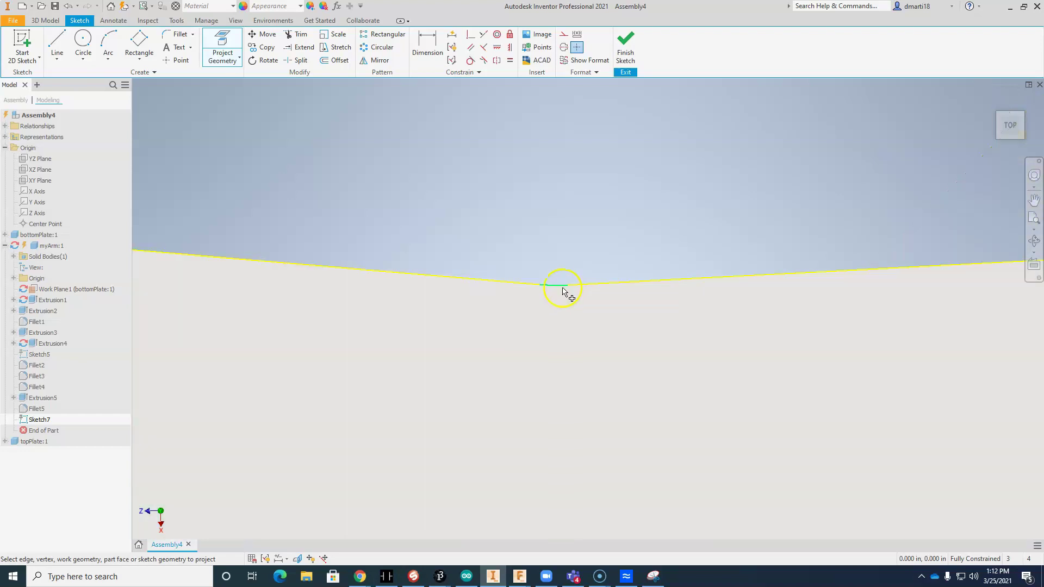
left_click(558, 286)
scroll(589, 311, "down", 3)
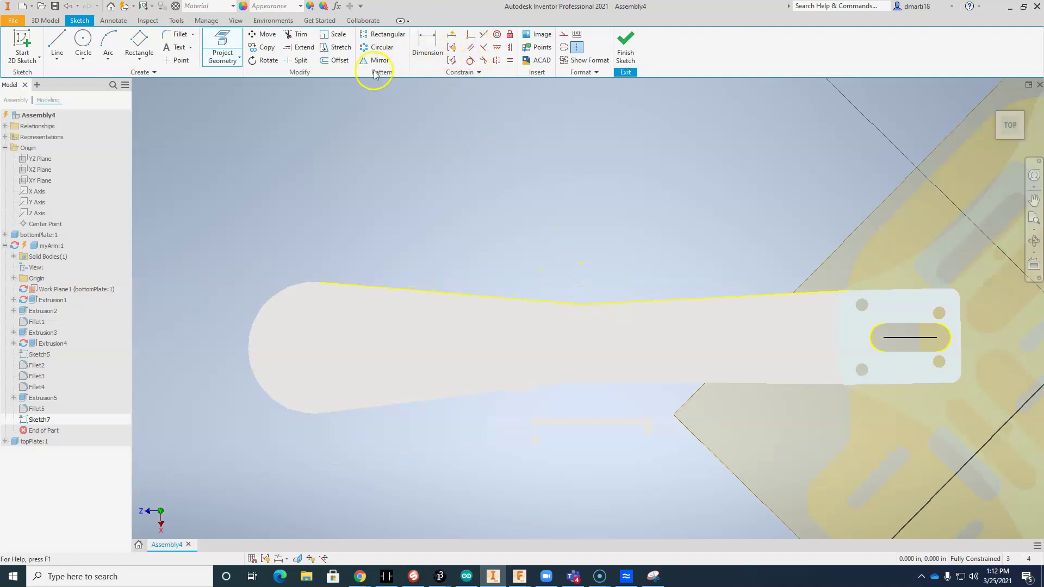
Offset the projected side edges 0.075 in inward onto the arm's top face.
left_click(336, 62)
left_click(489, 299)
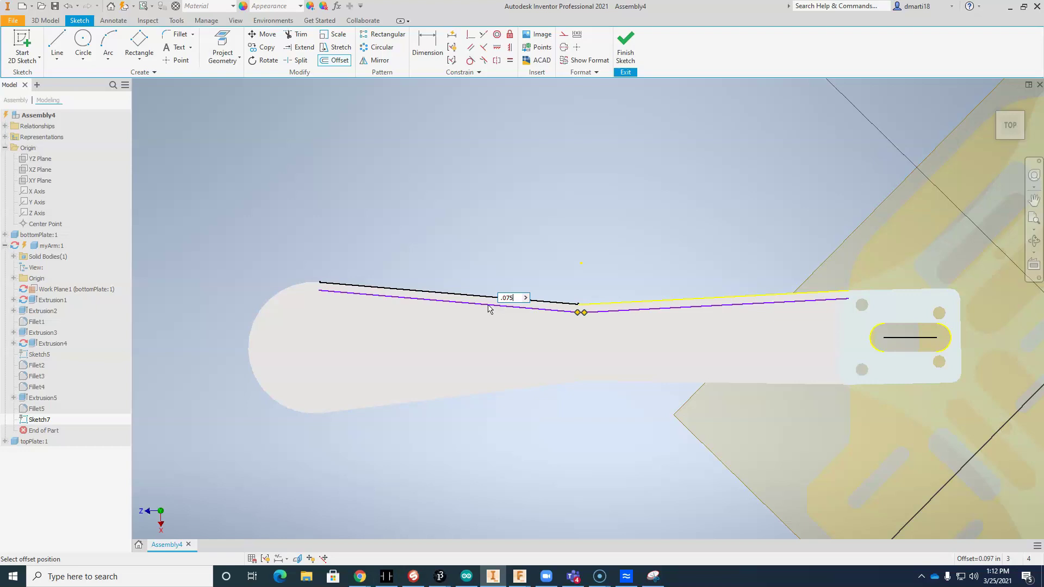
key("Return")
scroll(561, 245, "up", 3)
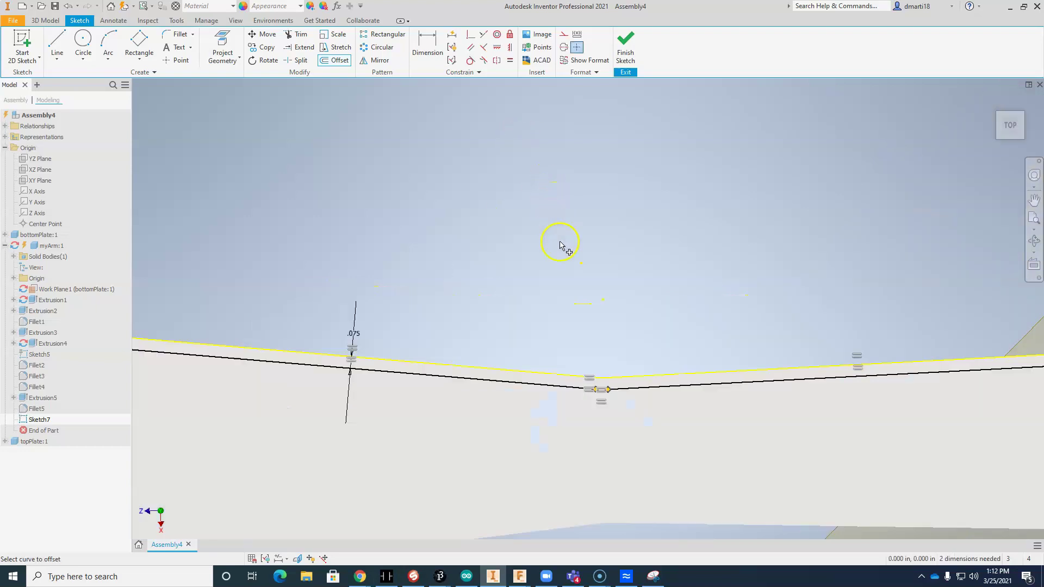
scroll(560, 242, "up", 3)
scroll(591, 299, "down", 3)
middle_click_drag(618, 294, 473, 214)
scroll(639, 259, "down", 3)
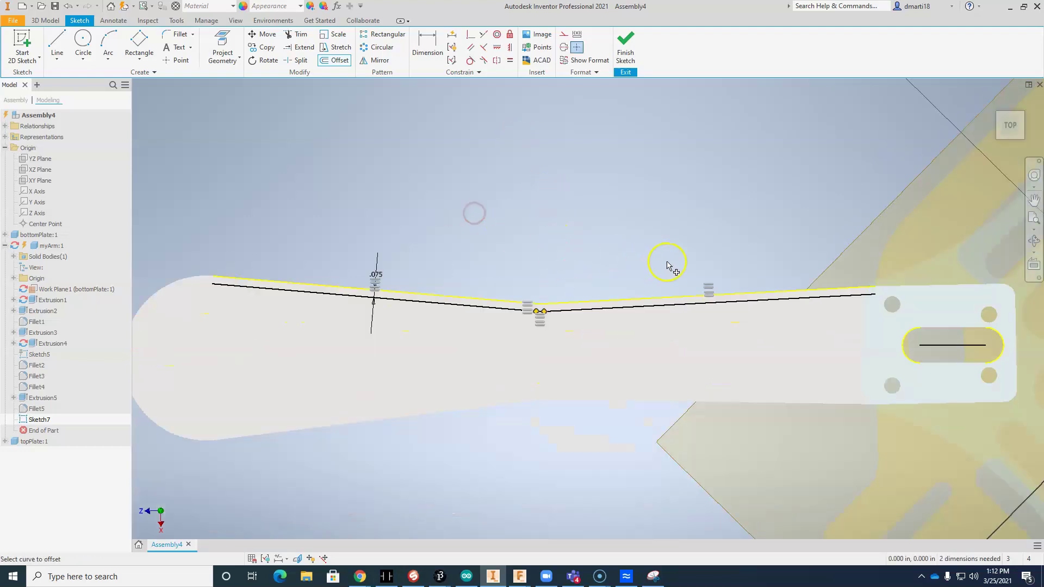
middle_click_drag(673, 237, 567, 253)
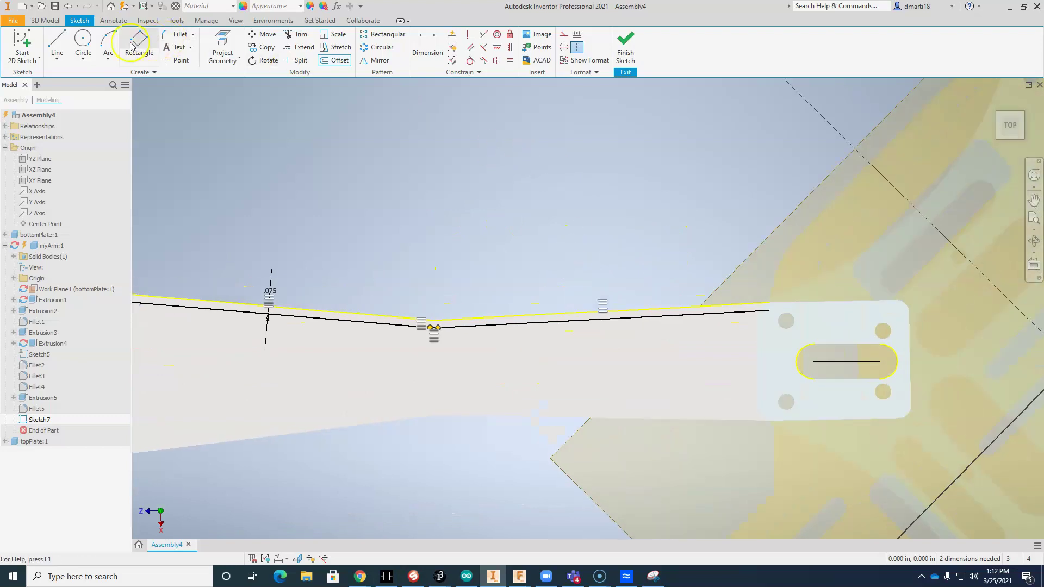
Try sketching zigzag strut lines inward from the offset line near the mounting end, and undo the lines.
left_click(58, 42)
left_click(717, 305)
left_click(719, 420)
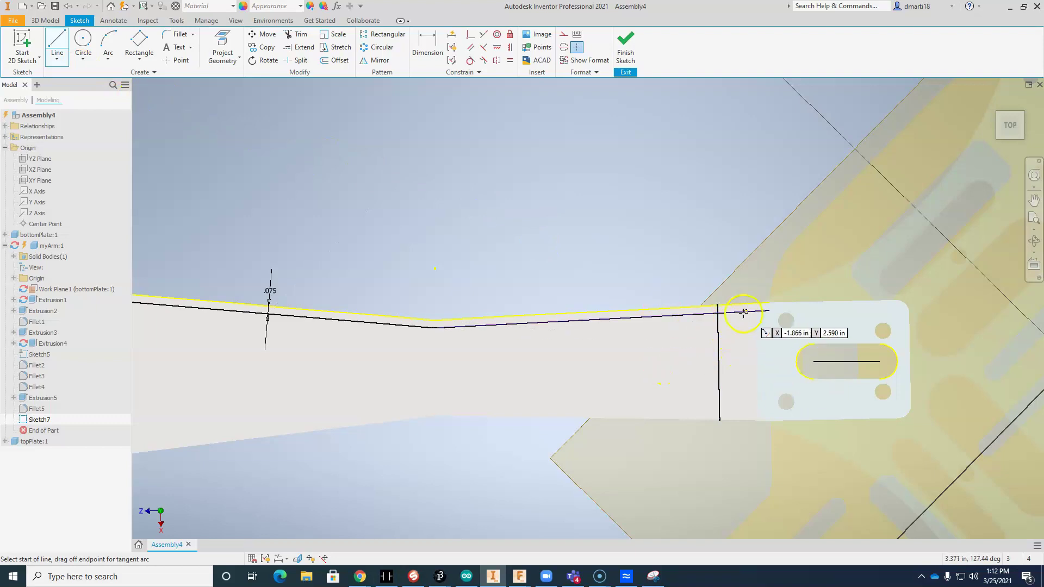
left_click(700, 314)
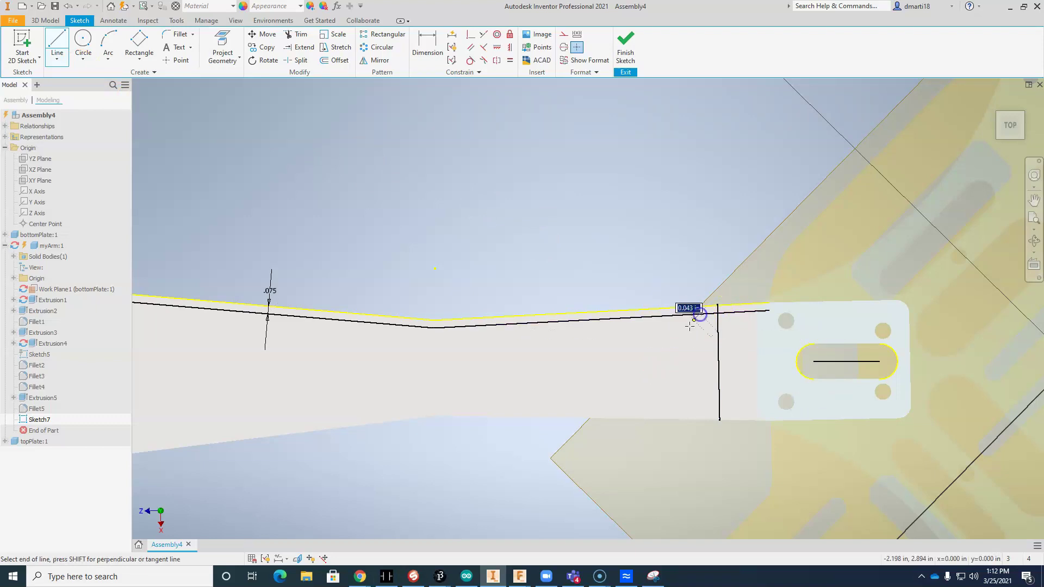
left_click(668, 348)
left_click(637, 317)
left_click(628, 318)
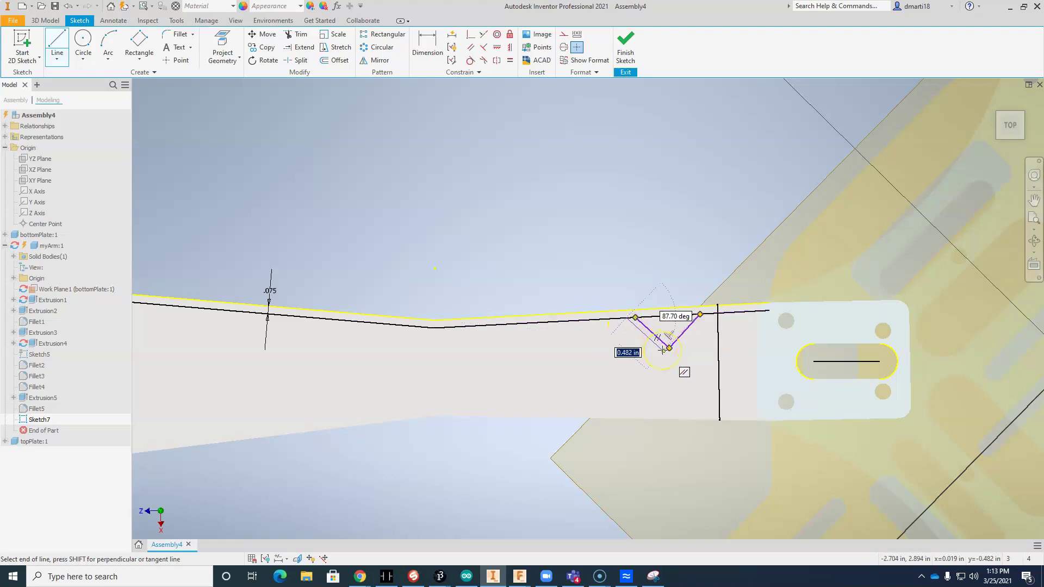
left_click(663, 350)
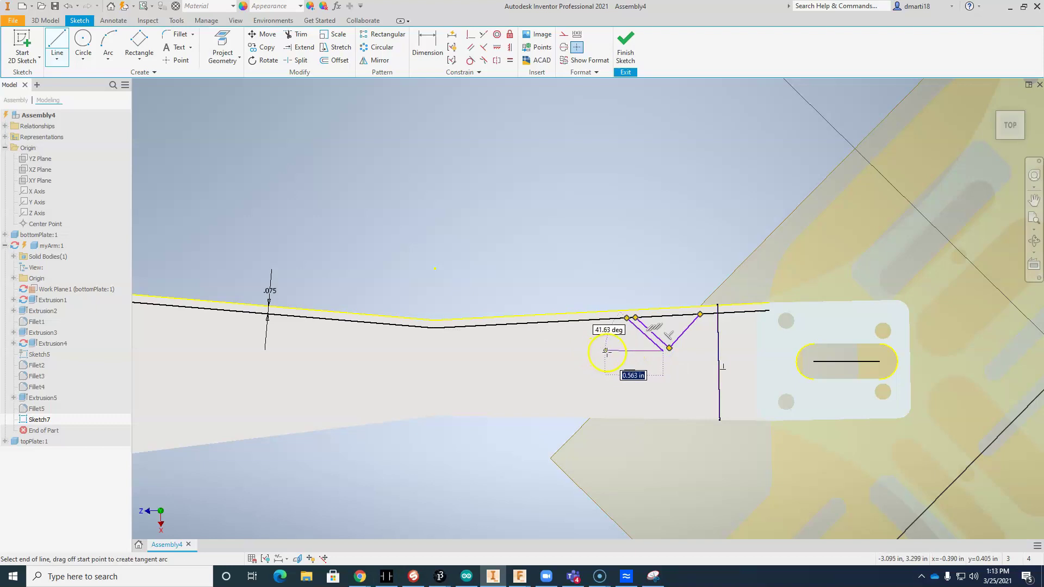
key("Escape")
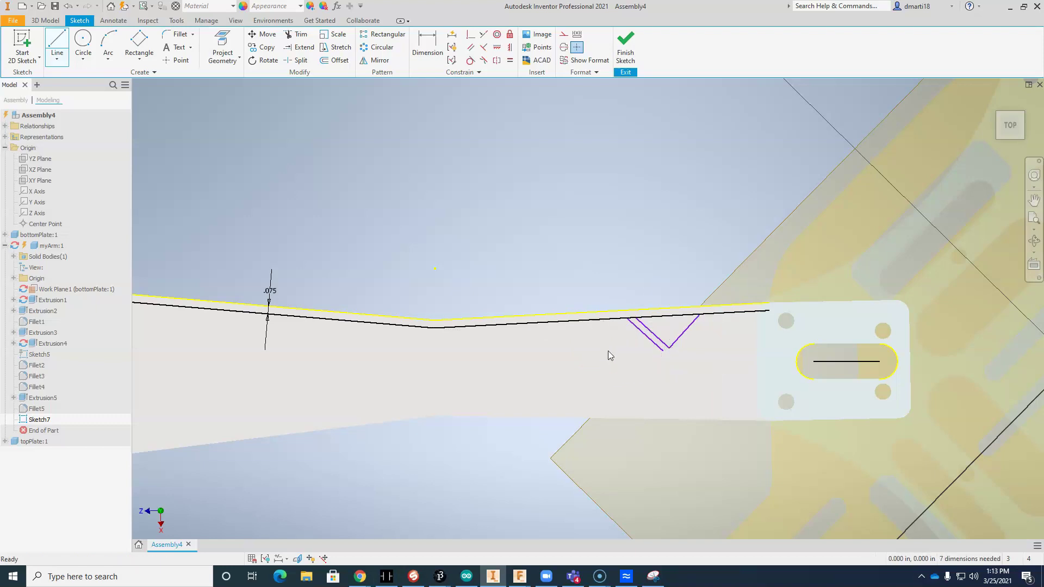
key("ctrl+z")
key("ctrl+z")
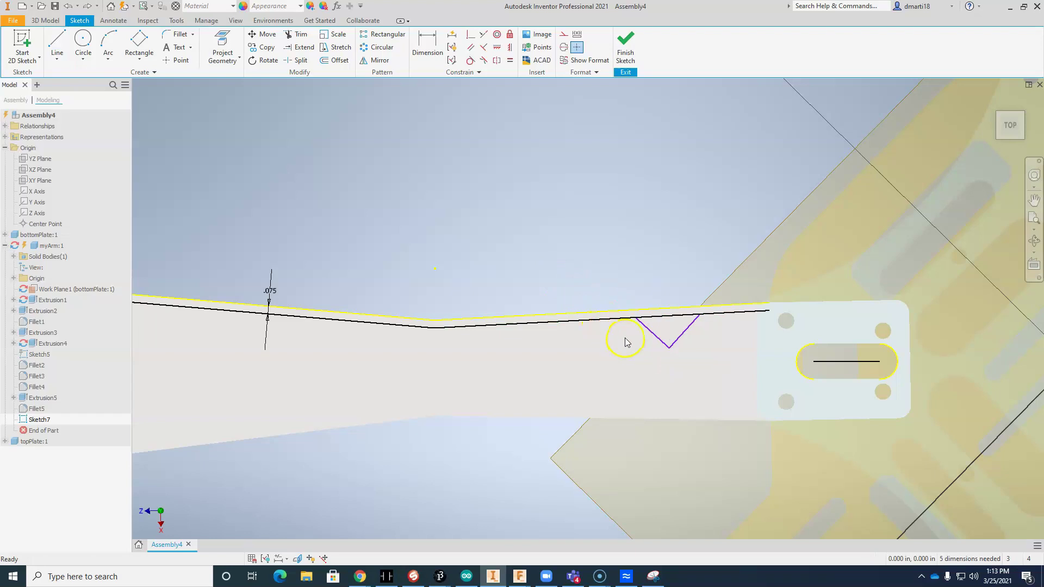
key("ctrl+z")
Draw a centerline along the arm from the rounded end's arc center to the midpoint of the short edge at the mounting flange.
mouse_move(595, 244)
middle_mouse_down()
mouse_move(769, 219)
mouse_move(713, 219)
middle_mouse_up()
left_click(57, 43)
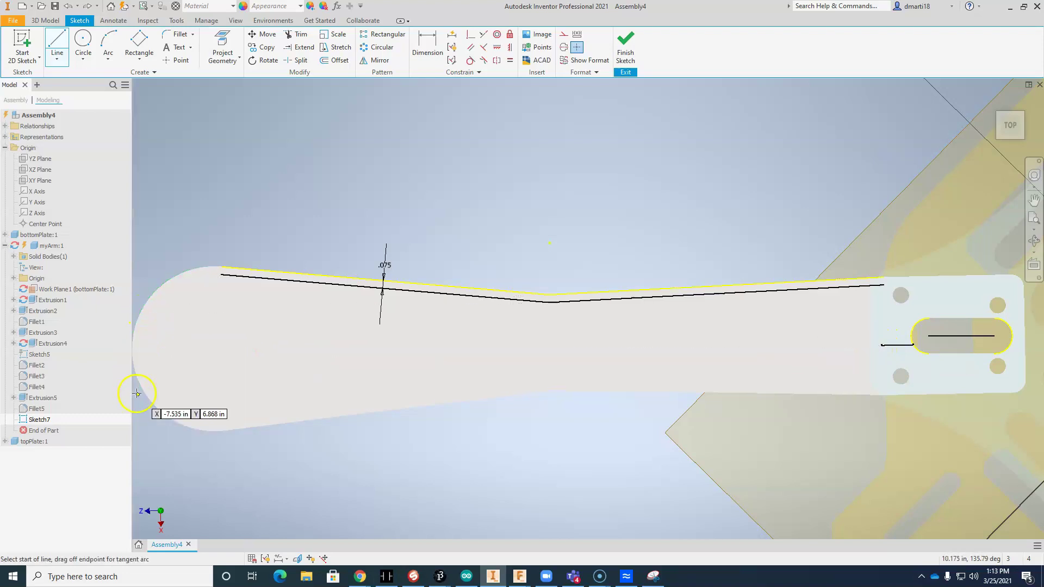
left_click(214, 348)
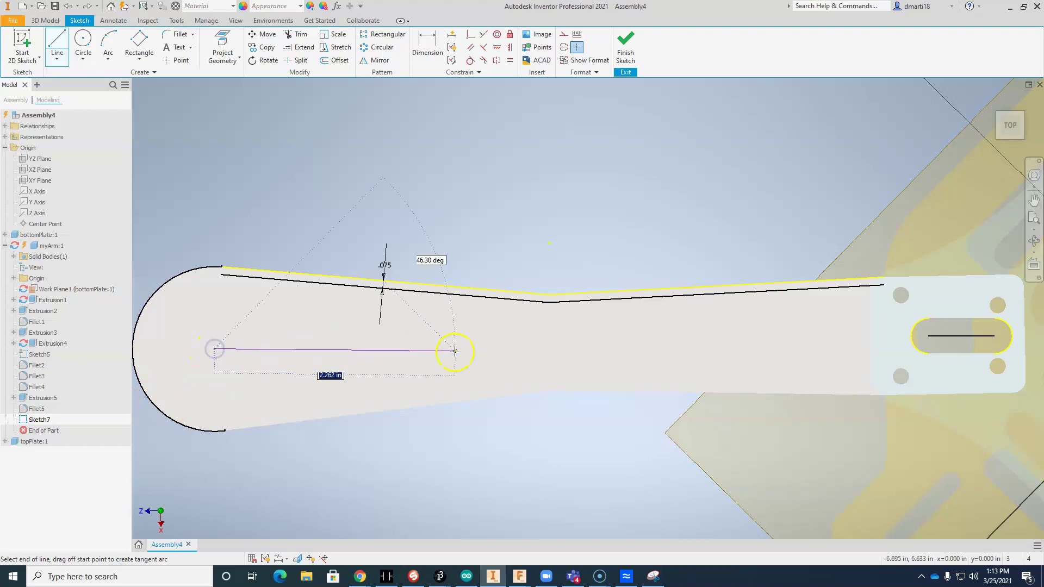
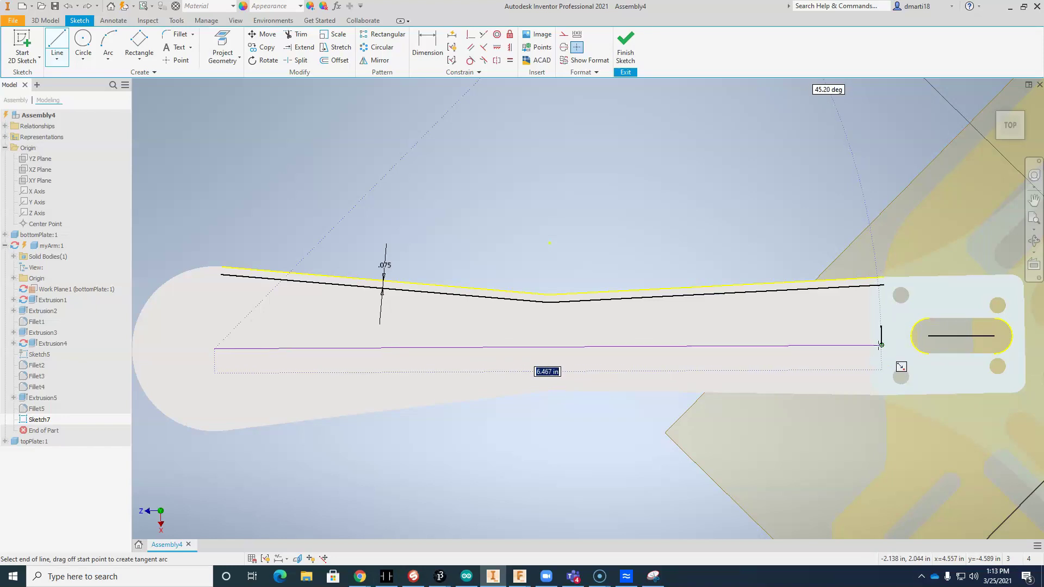
scroll(880, 345, "up", 4)
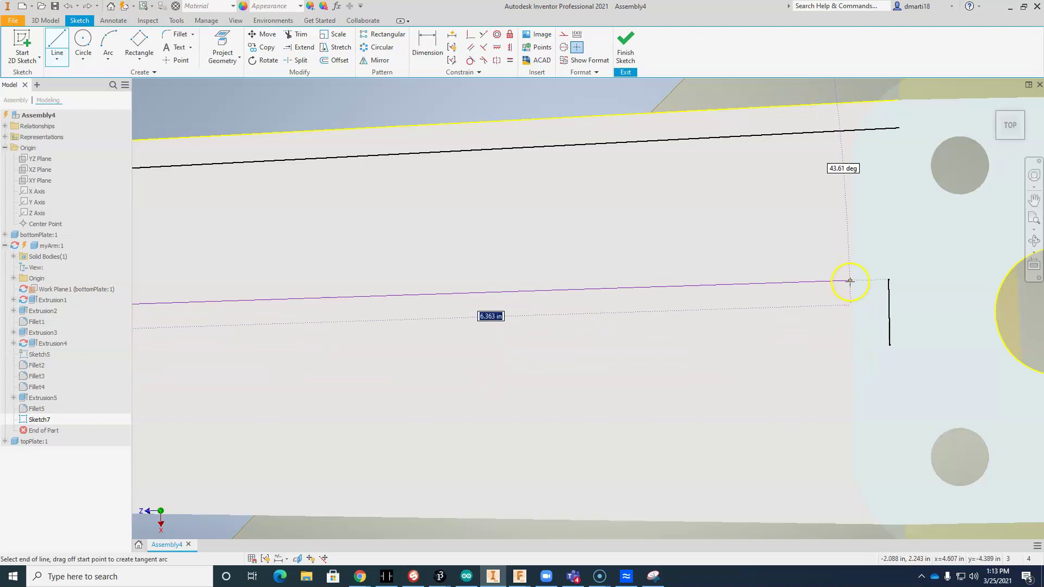
double_click(888, 309)
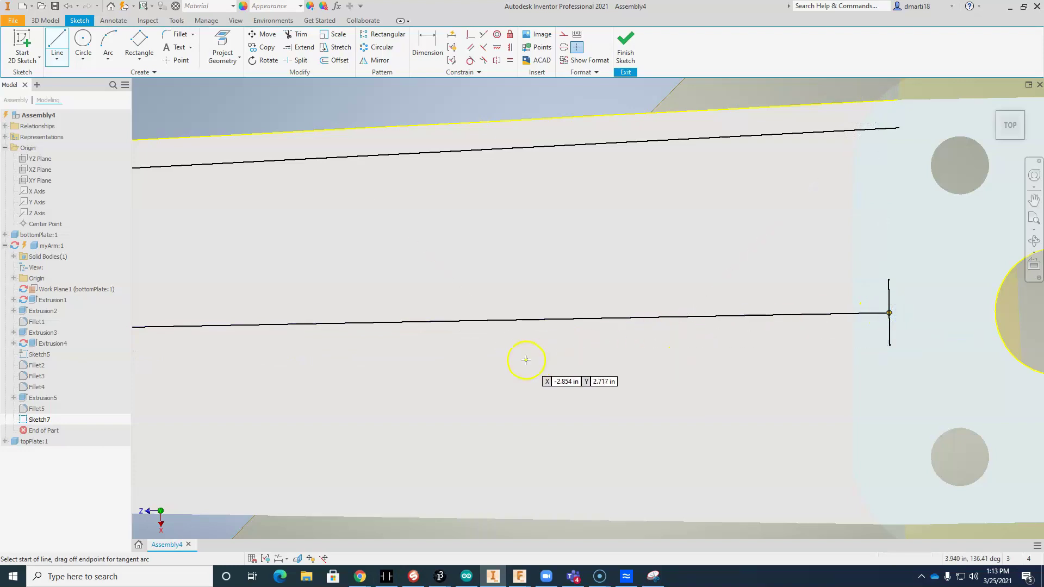
scroll(629, 347, "down", 3)
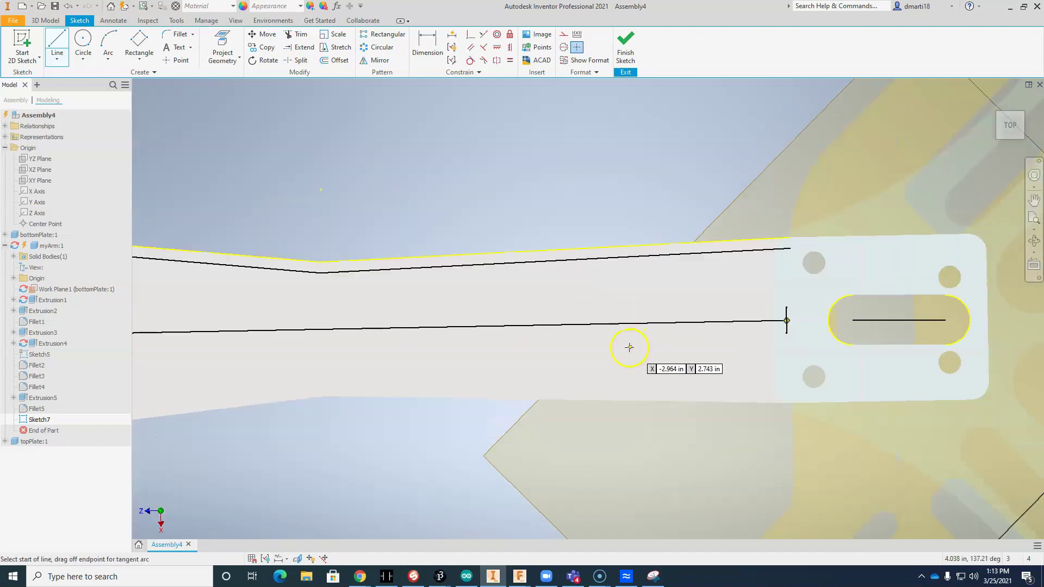
scroll(629, 347, "down", 2)
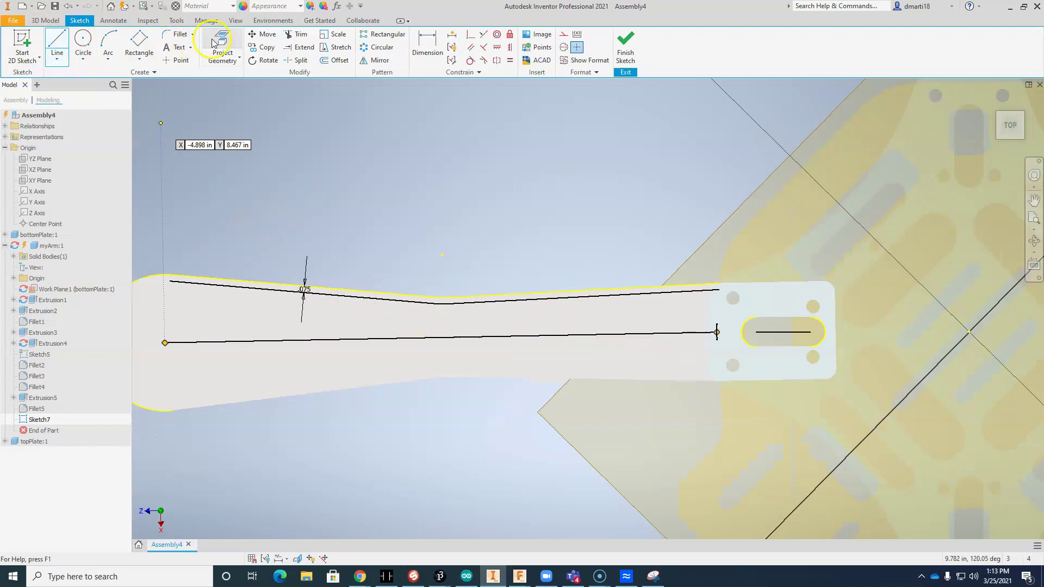
Offset the arm's centerline 0.075 in toward the side with the projected edges.
left_click(334, 60)
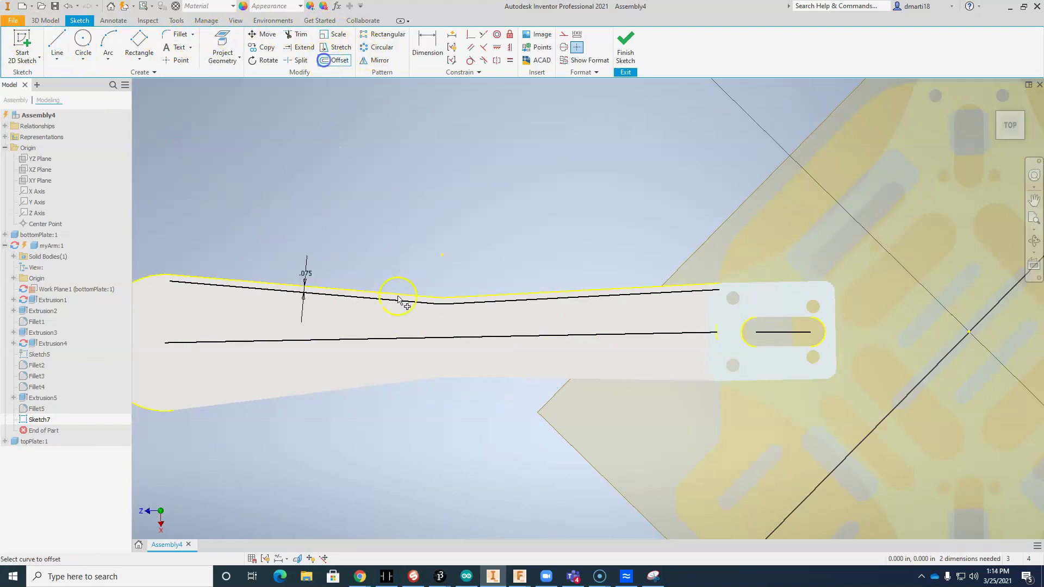
left_click(417, 339)
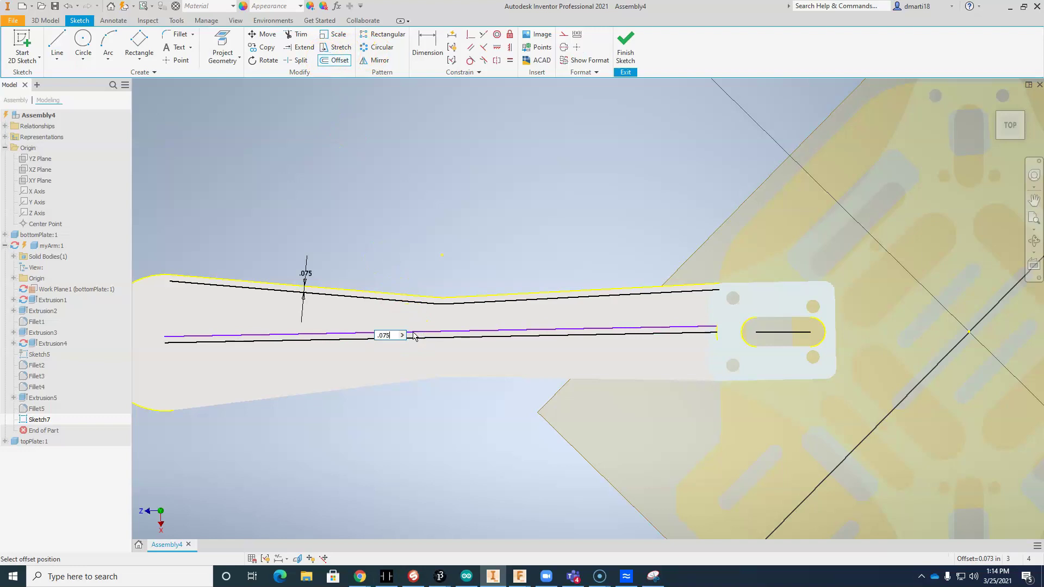
key("Return")
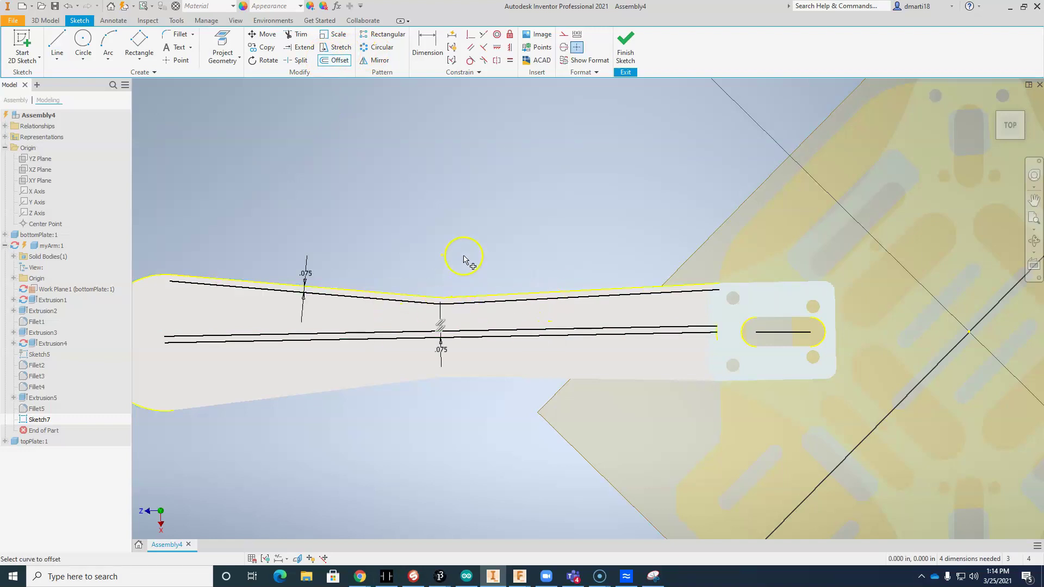
Sketch a V of two lines between the inner edge line and the offset centerline near the mounting end, its first side about 0.55 in long.
scroll(463, 252, "up", 2)
mouse_move(464, 252)
middle_mouse_down()
mouse_move(558, 200)
mouse_move(513, 205)
middle_mouse_up()
left_click(57, 44)
middle_click_drag(960, 312, 762, 333)
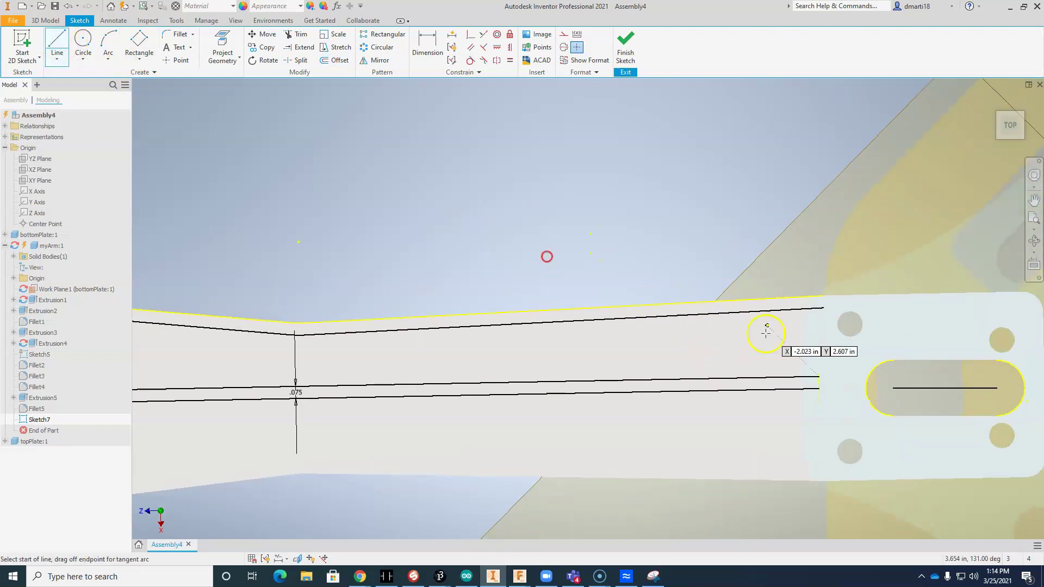
left_click(742, 312)
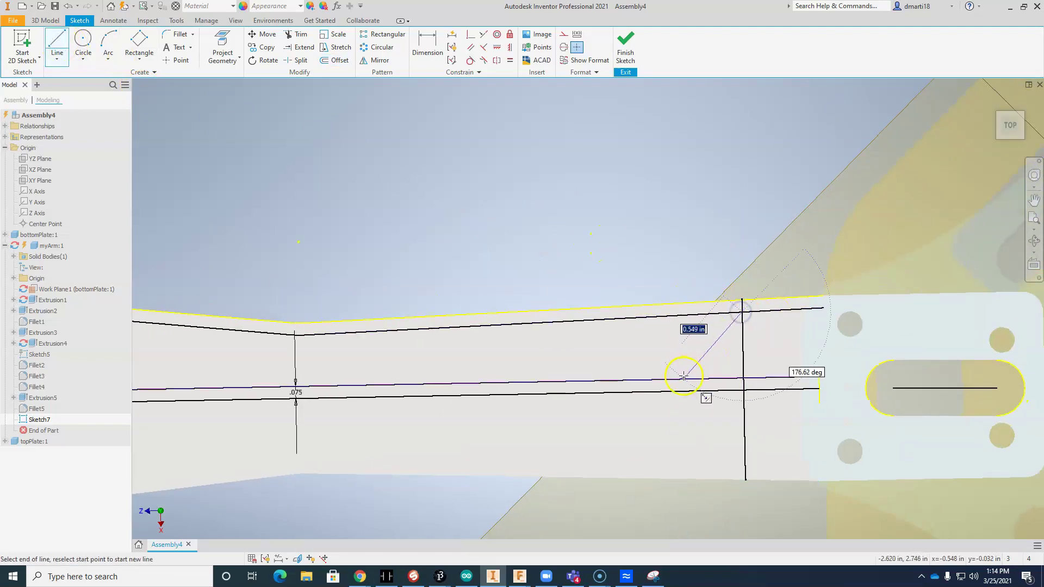
left_click(683, 378)
left_click(632, 317)
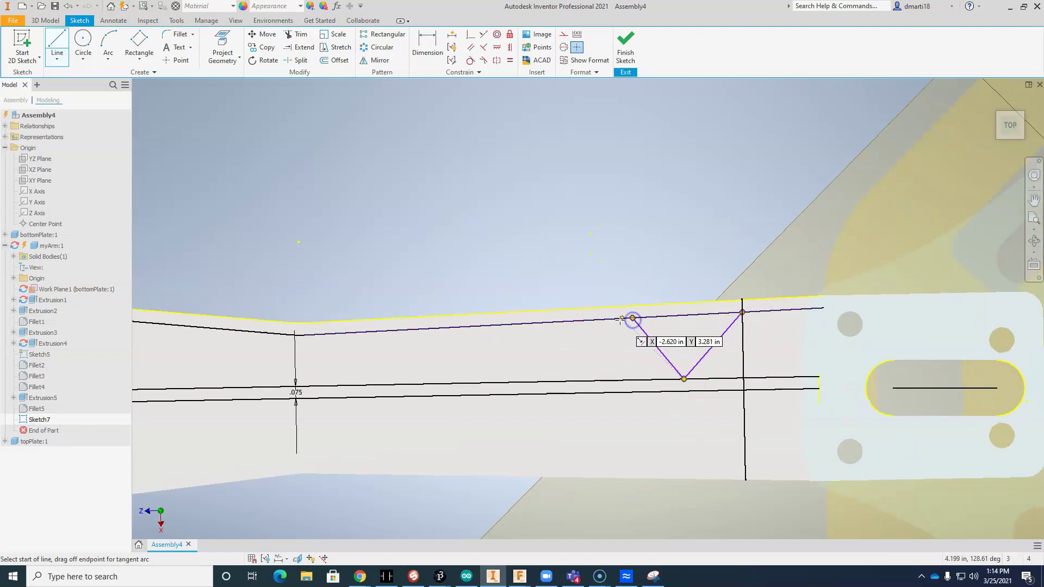
Continue the zigzag toward the rounded end, doubling the V's second side with a parallel line and adding two more double-line struts.
left_click(673, 379)
left_click(622, 318)
left_click(570, 380)
left_click(617, 318)
left_click(562, 381)
left_click(517, 324)
double_click(555, 382)
left_click(547, 382)
key("Escape")
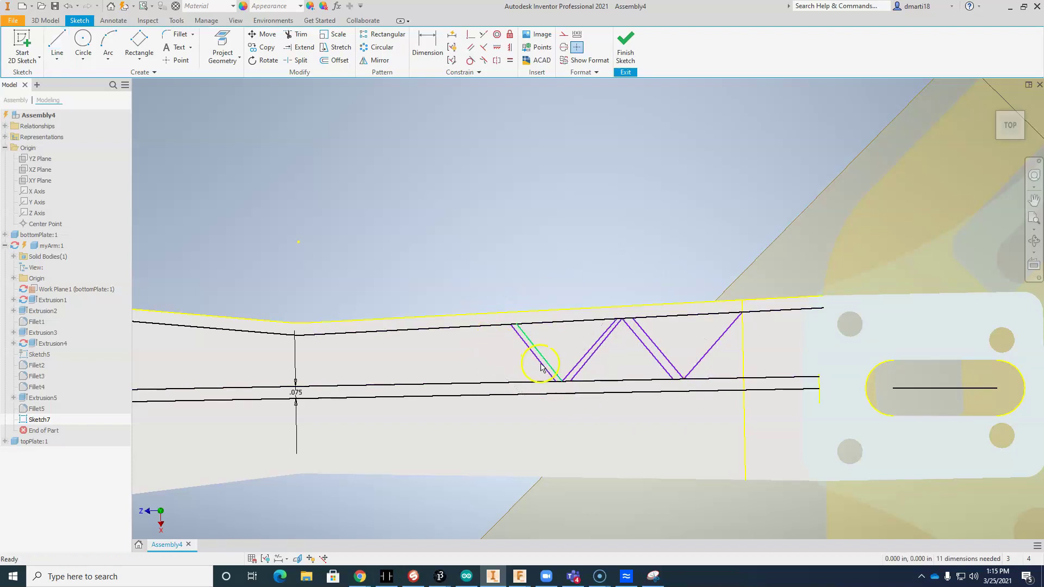
Add two more double-line struts to the zigzag between the inner edge line and offset centerline, approaching the arm's waist.
key("l")
left_click(511, 325)
double_click(459, 383)
left_click(498, 325)
double_click(446, 383)
left_click(446, 384)
double_click(392, 330)
left_click(435, 384)
double_click(381, 331)
Carry the zigzag past the arm's waist with two double-line struts and the first line of a third.
left_click(381, 331)
double_click(334, 386)
left_click(372, 331)
double_click(321, 386)
left_click(321, 386)
double_click(264, 332)
left_click(314, 386)
left_click(254, 331)
double_click(203, 388)
middle_click_drag(206, 367, 361, 349)
key("Escape")
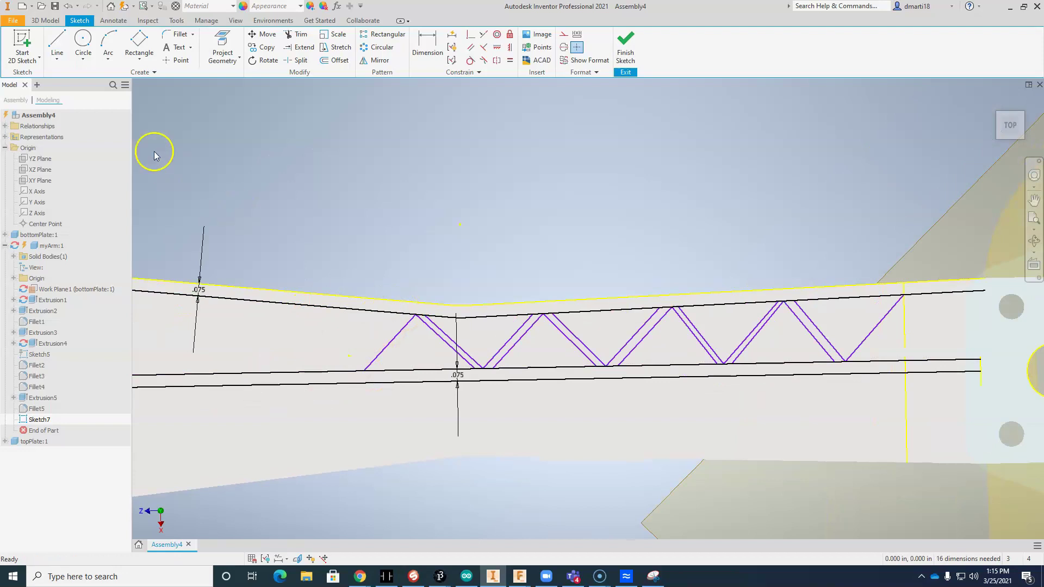
Complete the open strut beyond the waist with a parallel line and add the adjoining double-line strut.
left_click(55, 42)
left_click(408, 313)
double_click(356, 370)
left_click(356, 371)
double_click(298, 304)
left_click(348, 371)
left_click(289, 303)
Add another double-line strut toward the rounded end, from the inner edge line back down to the offset centerline.
left_click(289, 303)
left_click(289, 303)
double_click(231, 373)
mouse_move(237, 320)
middle_mouse_down()
mouse_move(591, 293)
mouse_move(542, 310)
middle_mouse_up()
left_click(583, 294)
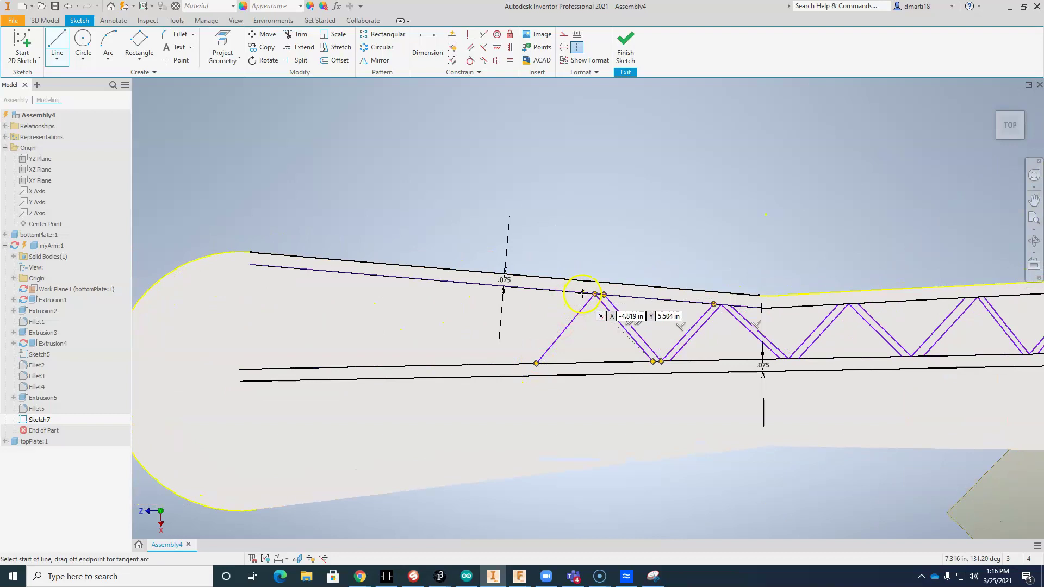
left_click(523, 364)
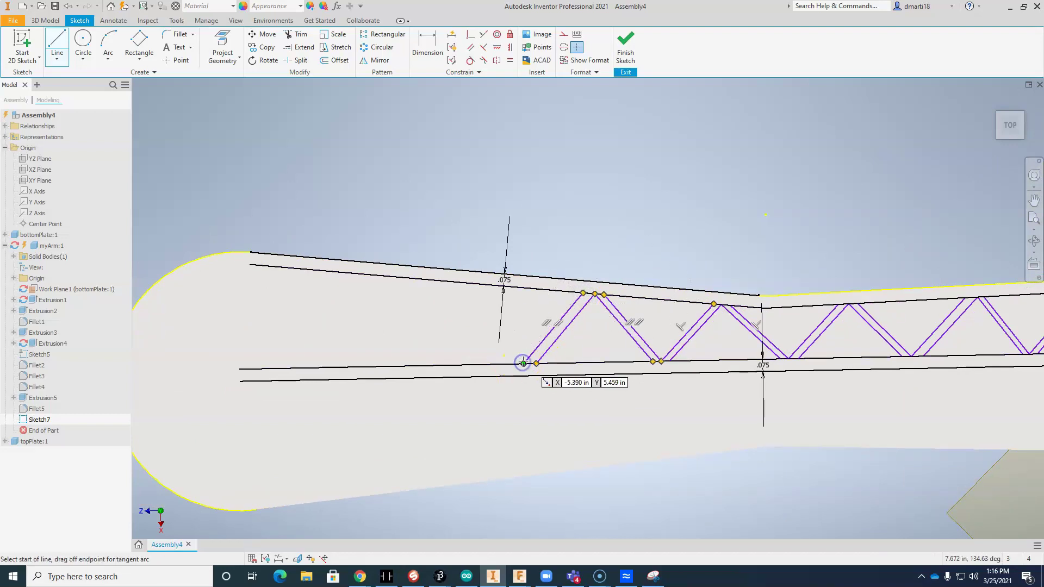
Complete the double-line strut toward the rounded end and add a single diagonal line back down to the offset centerline.
double_click(454, 283)
left_click(453, 281)
double_click(517, 364)
left_click(446, 281)
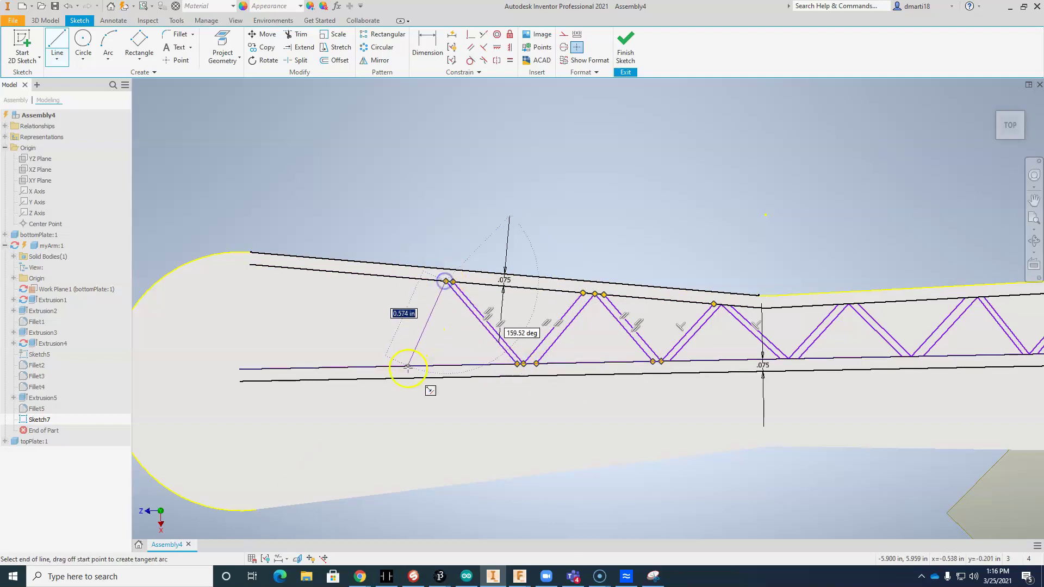
double_click(379, 366)
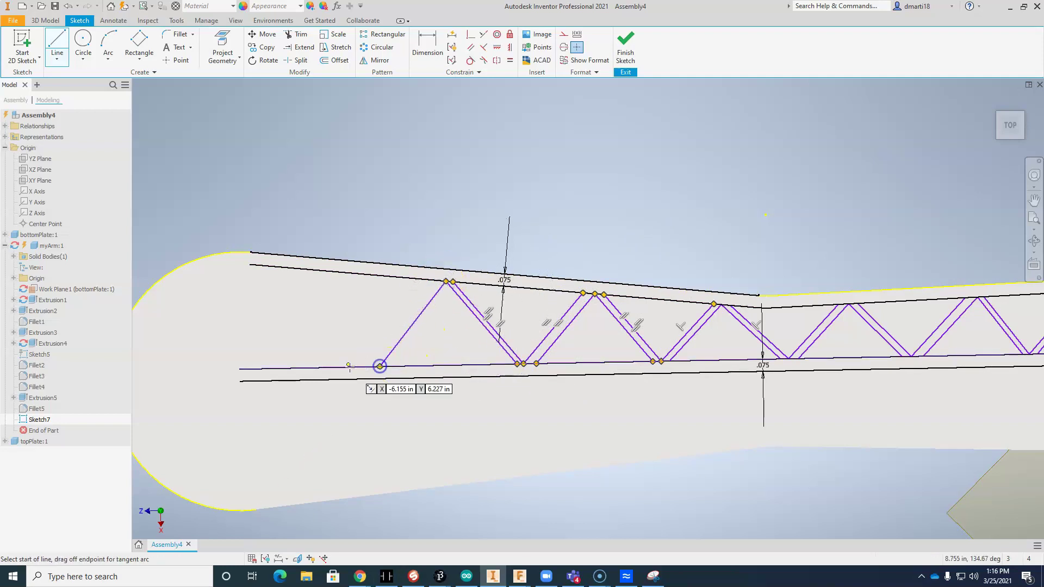
middle_click_drag(311, 169, 419, 174)
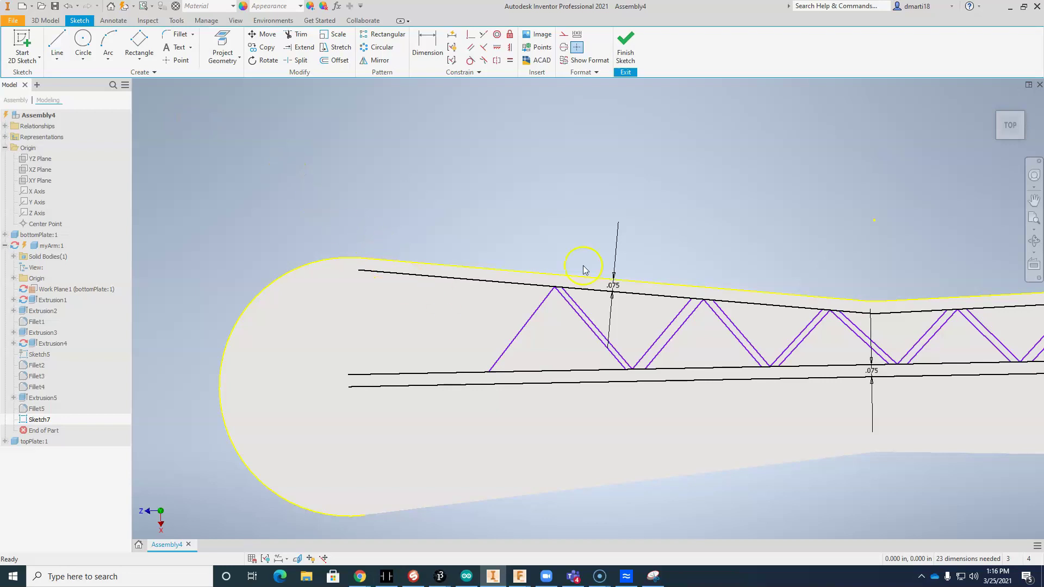
key("Escape")
Trim the inner edge line and offset centerline between the paired strut lines at the zigzag corners nearest the plates.
middle_click_drag(611, 212, 330, 212)
scroll(373, 221, "up", 5)
scroll(522, 231, "down", 3)
middle_click_drag(531, 233, 713, 208)
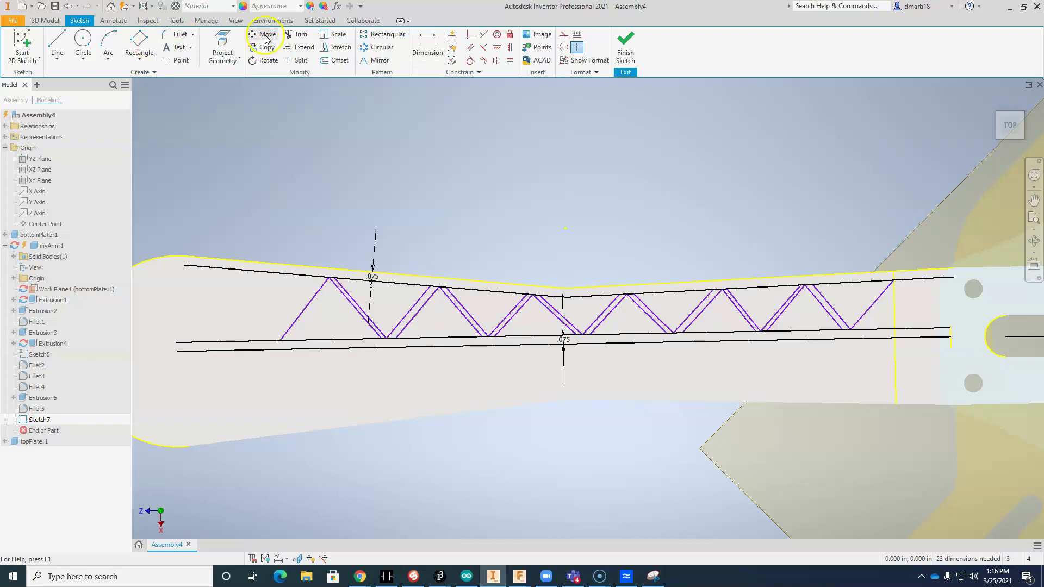
left_click(296, 35)
scroll(879, 308, "up", 3)
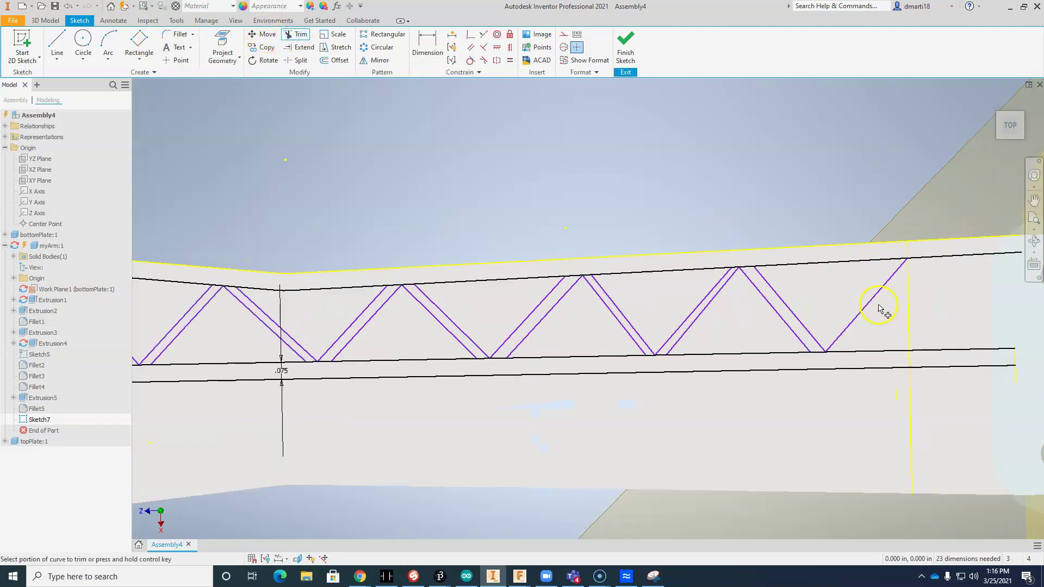
left_click(748, 265)
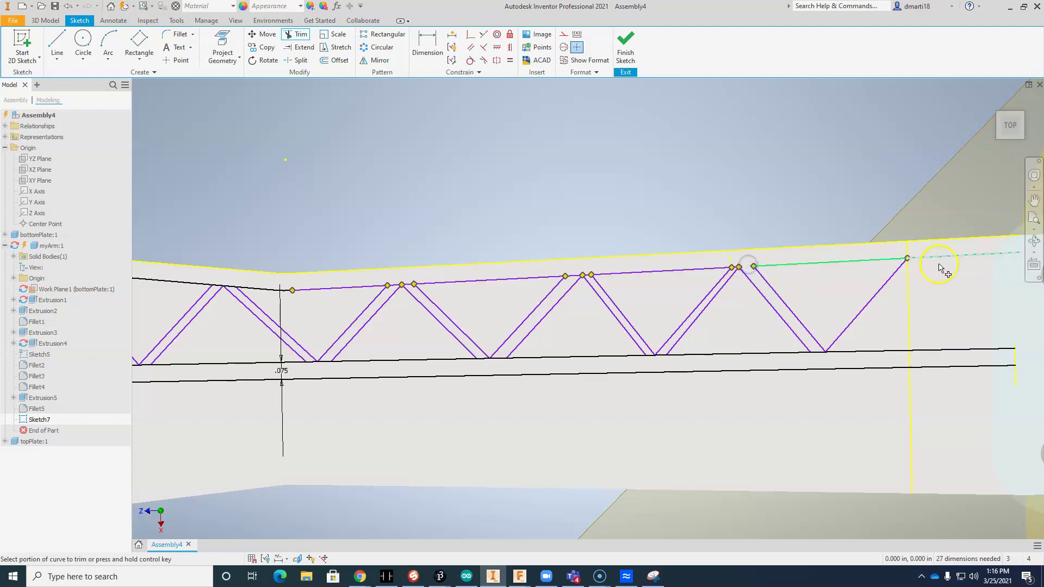
left_click(815, 352)
scroll(730, 272, "up", 5)
left_click(794, 216)
scroll(724, 337, "down", 4)
scroll(604, 478, "up", 5)
left_click(642, 416)
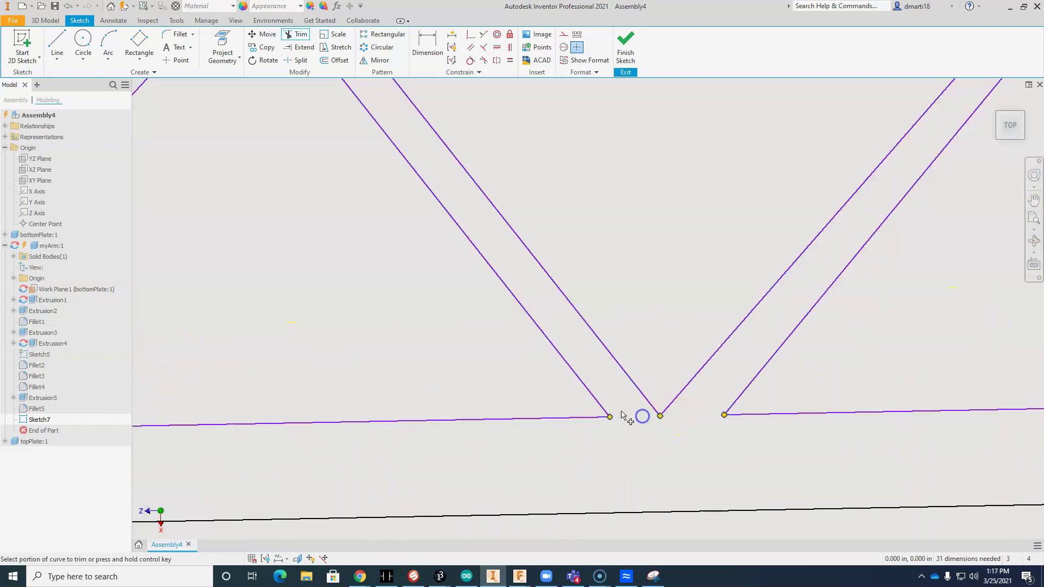
Continue trimming the short border segments between paired strut lines at the next zigzag corners toward the arm's waist.
scroll(642, 417, "down", 4)
scroll(541, 245, "up", 5)
left_click(428, 237)
scroll(437, 266, "down", 5)
left_click(311, 401)
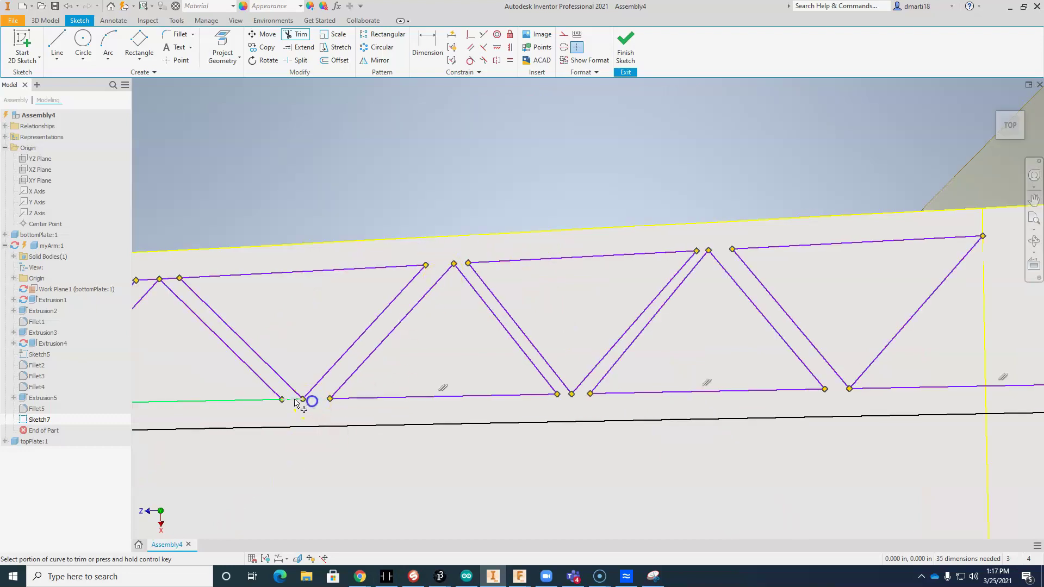
left_click(295, 400)
middle_click_drag(279, 363, 517, 418)
scroll(404, 335, "up", 2)
left_click(404, 337)
scroll(380, 361, "down", 5)
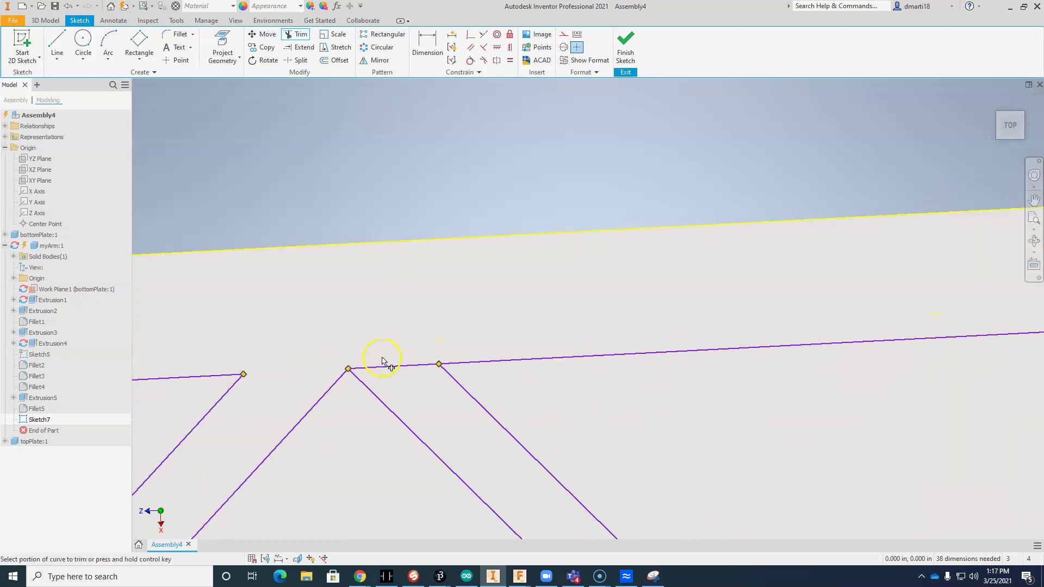
Trim the short border segments between paired strut lines at the zigzag corners around the arm's waist and just beyond it.
scroll(265, 478, "up", 5)
left_click(237, 465)
scroll(238, 465, "down", 5)
left_click(588, 439)
scroll(492, 430, "up", 5)
scroll(317, 435, "down", 5)
scroll(455, 397, "up", 5)
left_click(431, 368)
scroll(366, 377, "down", 4)
scroll(357, 360, "down", 3)
scroll(469, 415, "up", 5)
left_click(467, 401)
left_click(413, 397)
Trim the remaining short border segments between paired strut lines at the zigzag corners near the rounded end.
scroll(462, 421, "down", 5)
scroll(511, 381, "up", 5)
left_click(576, 252)
left_click(485, 253)
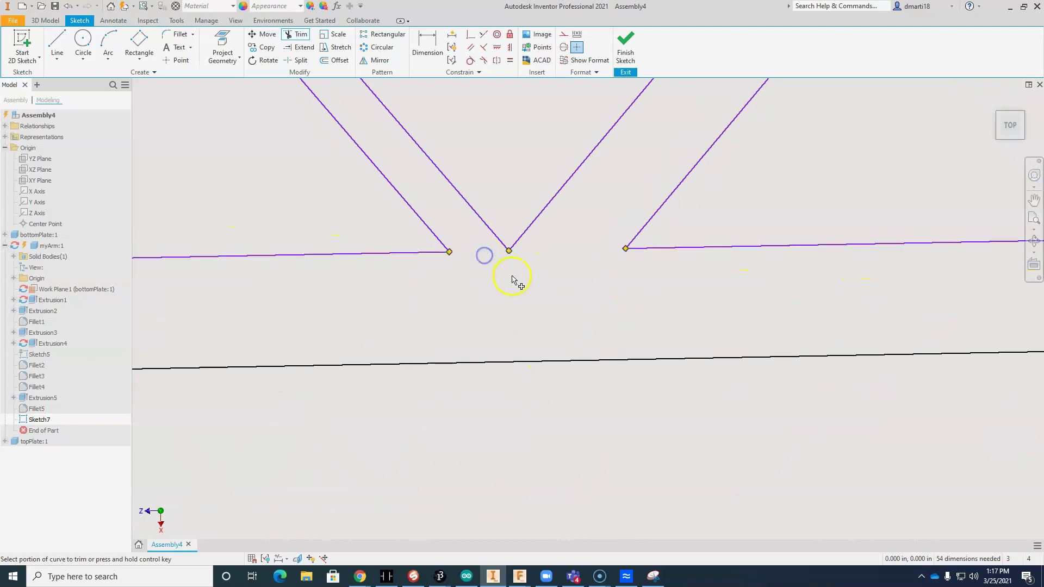
scroll(610, 500, "down", 5)
scroll(497, 468, "up", 5)
left_click(498, 468)
scroll(499, 468, "down", 5)
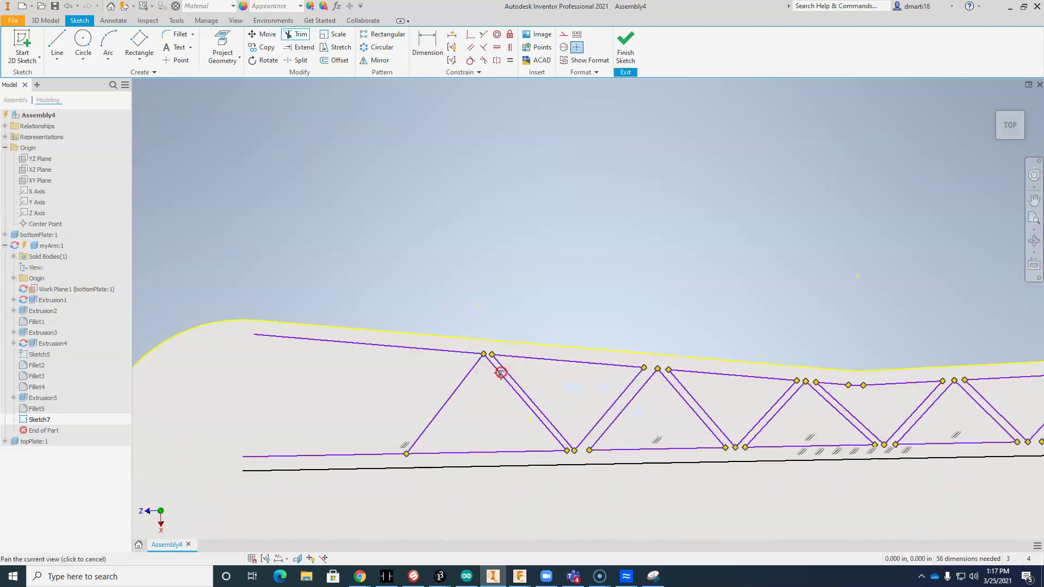
middle_click_drag(771, 461, 558, 397)
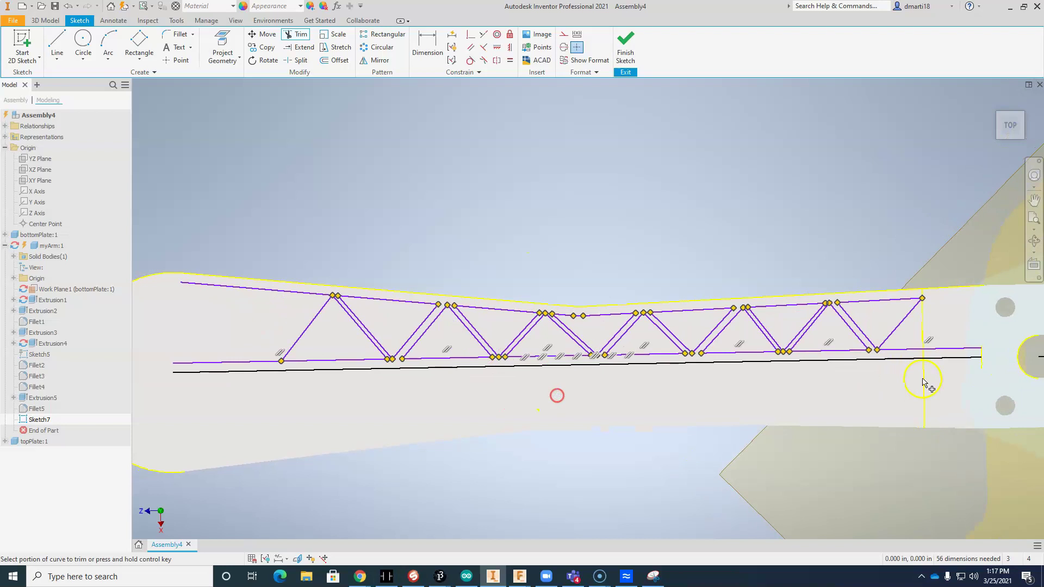
Draw a line parallel to the last strut at the plate end and close its triangle with a line along the projected edge.
scroll(915, 384, "up", 3)
key("l")
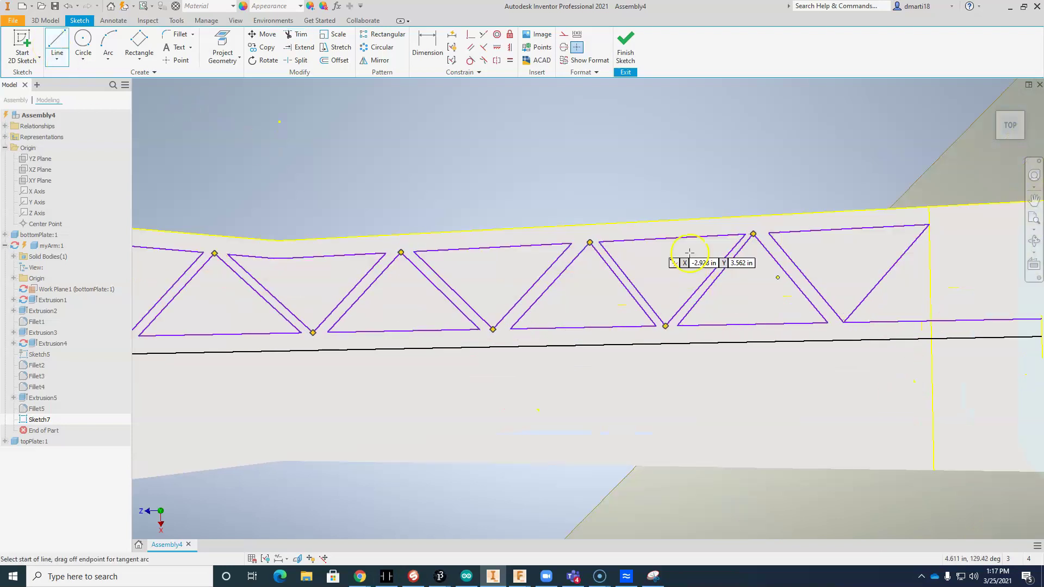
left_click(859, 322)
double_click(930, 251)
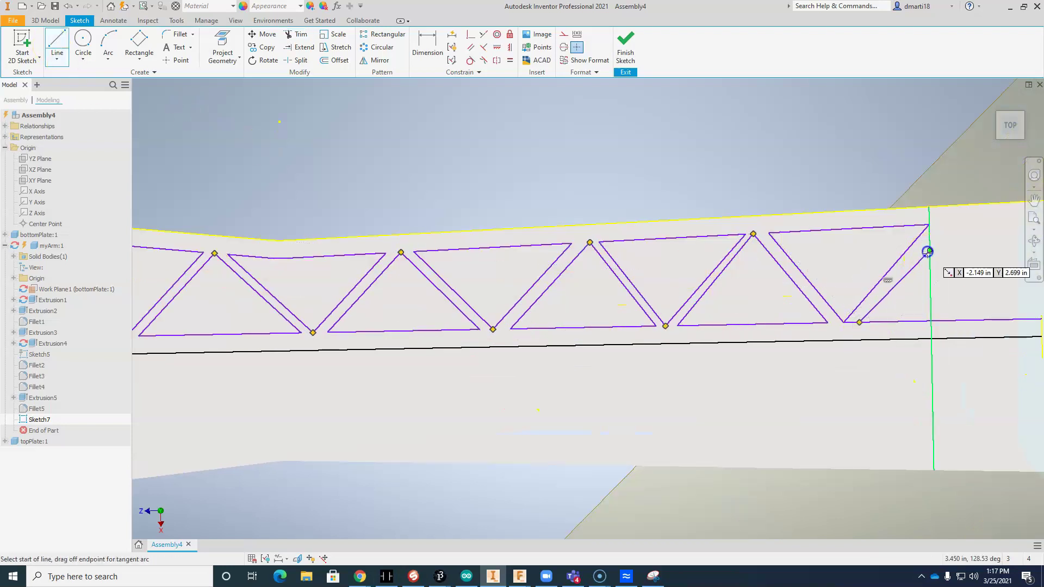
left_click(927, 321)
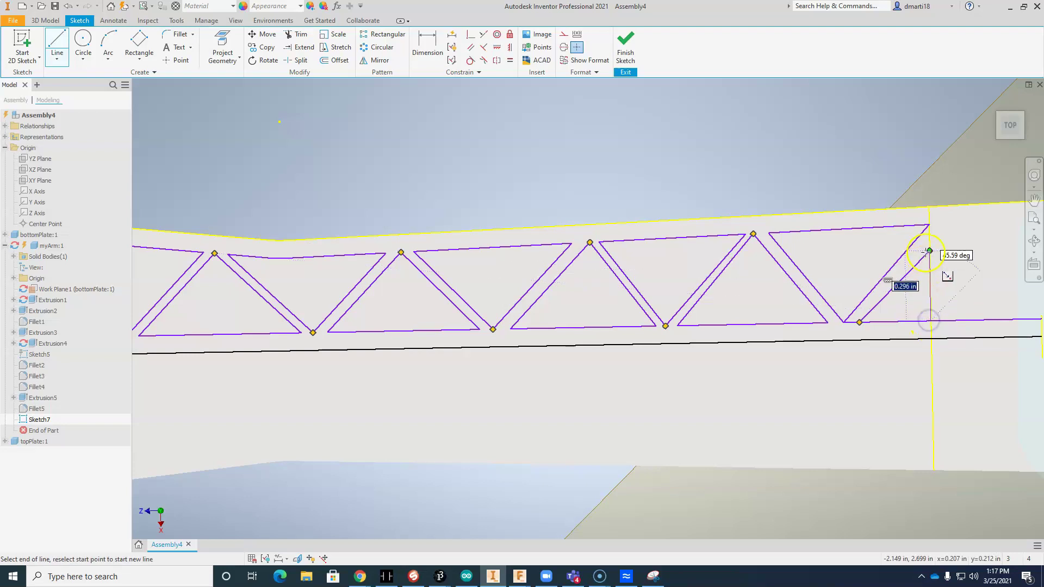
left_click(930, 251)
key("Escape")
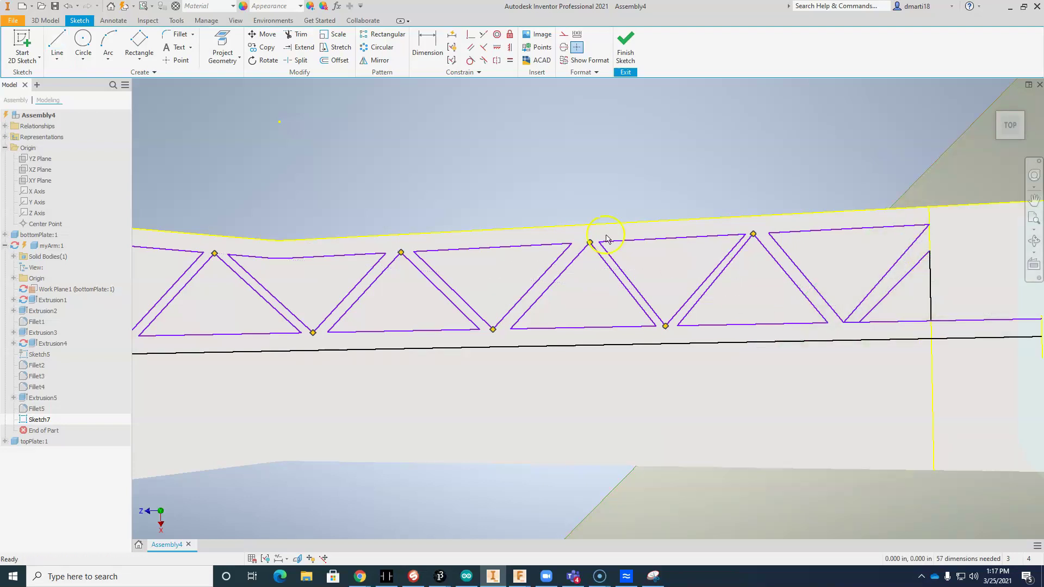
Trim the offset centerline in the plate-end strut gap and where it overhangs the closing line.
left_click(856, 325)
key("Escape")
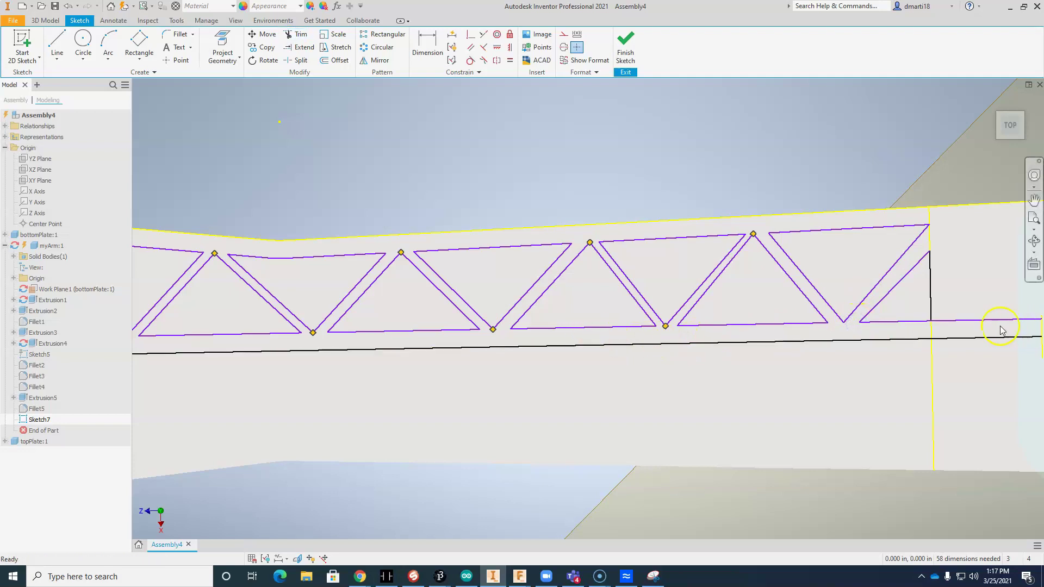
left_click(294, 34)
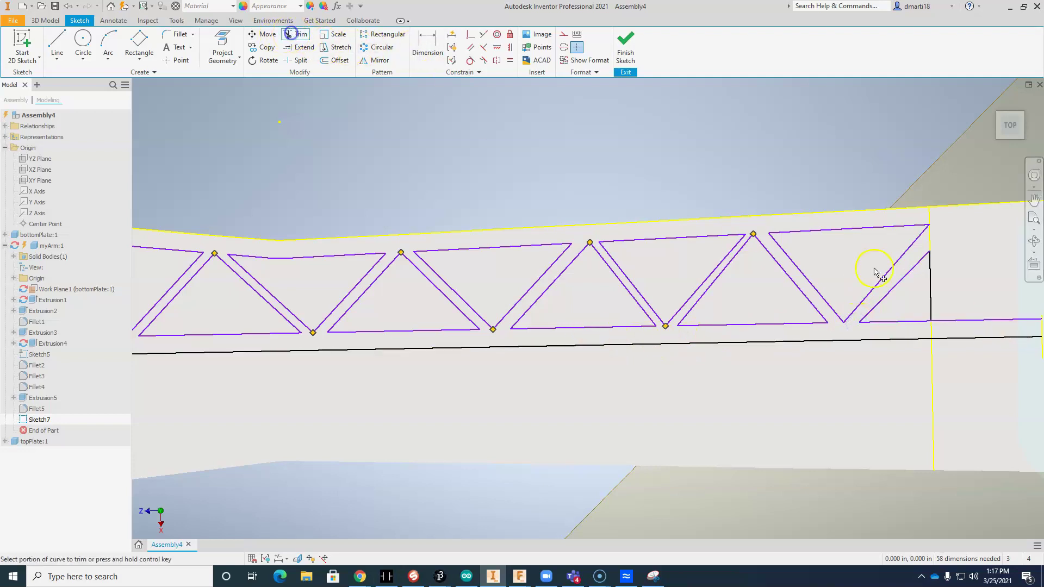
left_click(998, 324)
scroll(755, 322, "down", 3)
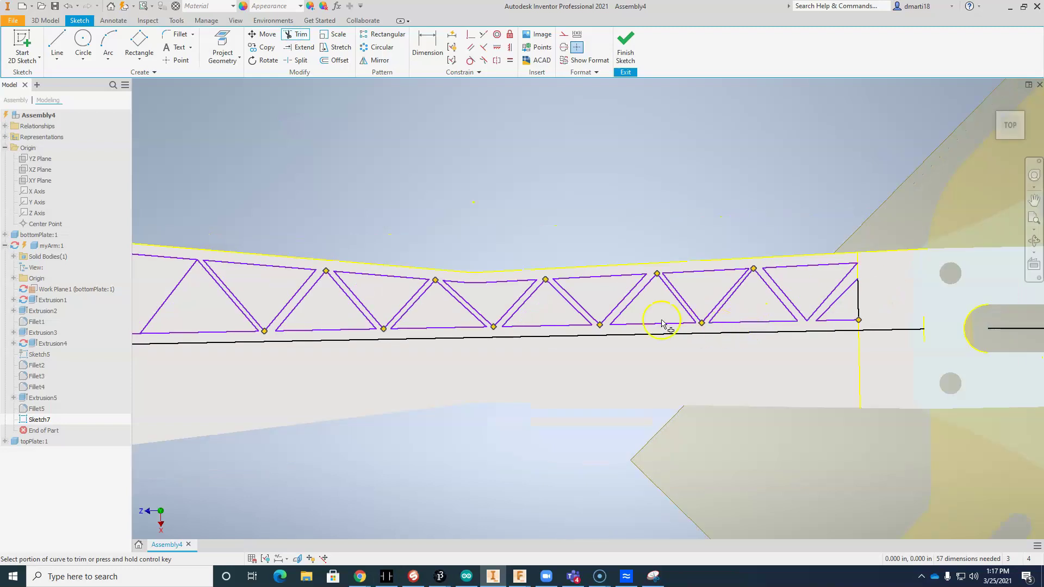
Project the arc edge of the arm's rounded end into the sketch.
middle_click_drag(662, 323, 863, 284)
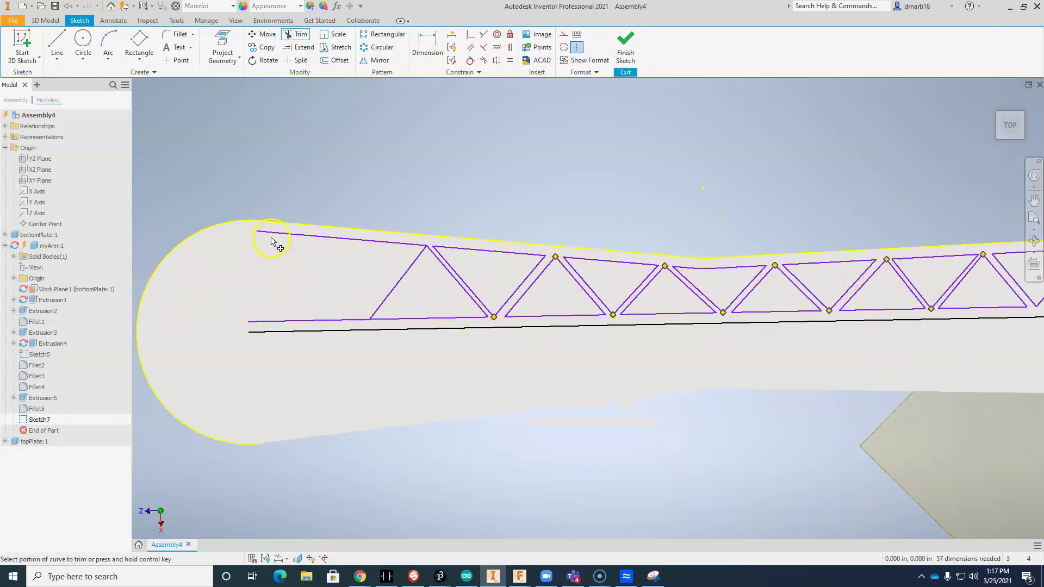
middle_click_drag(289, 296, 318, 311)
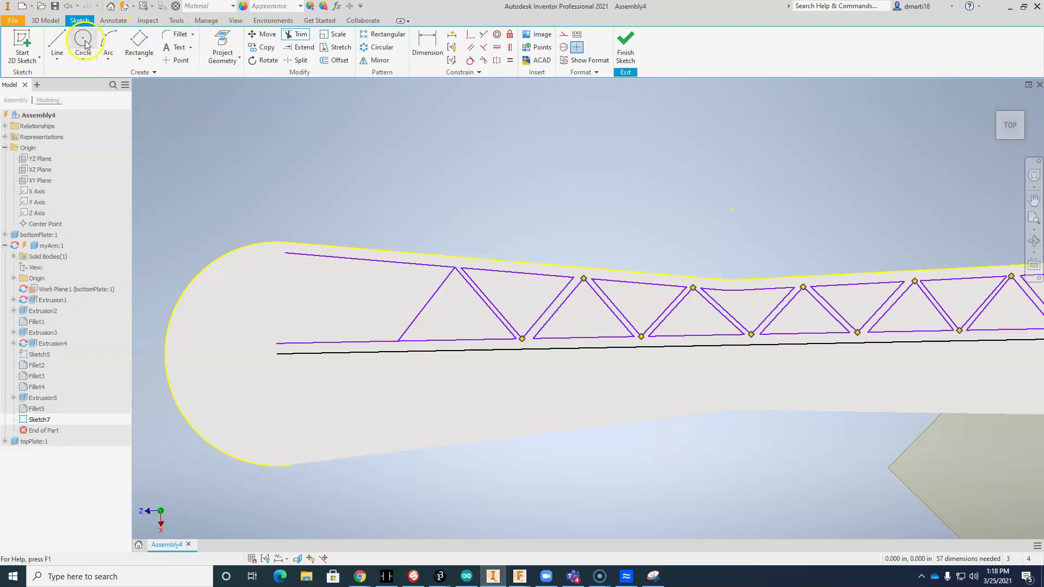
mouse_move(247, 145)
middle_mouse_down()
mouse_move(324, 121)
mouse_move(302, 105)
middle_mouse_up()
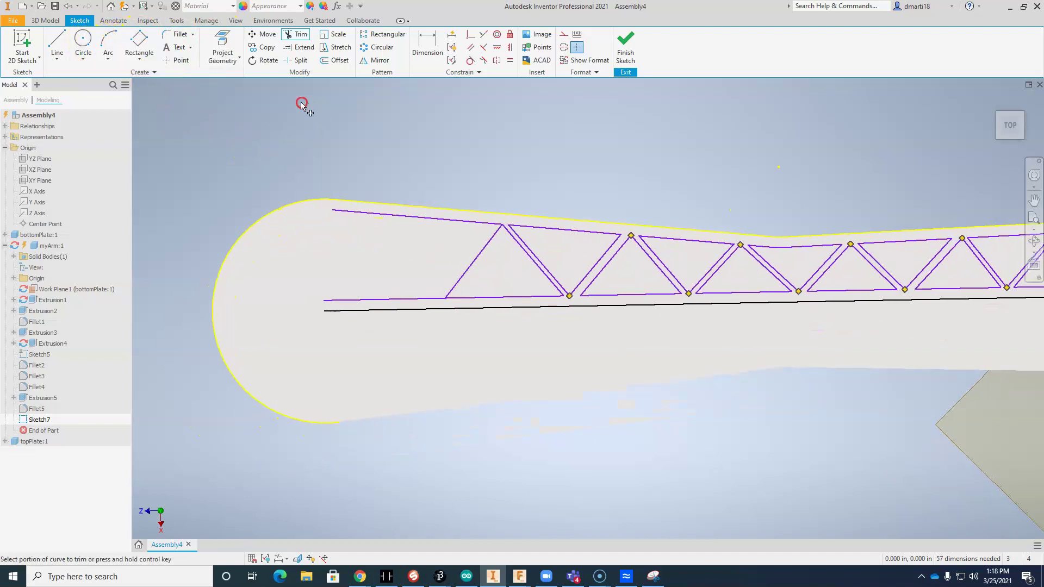
left_click(223, 44)
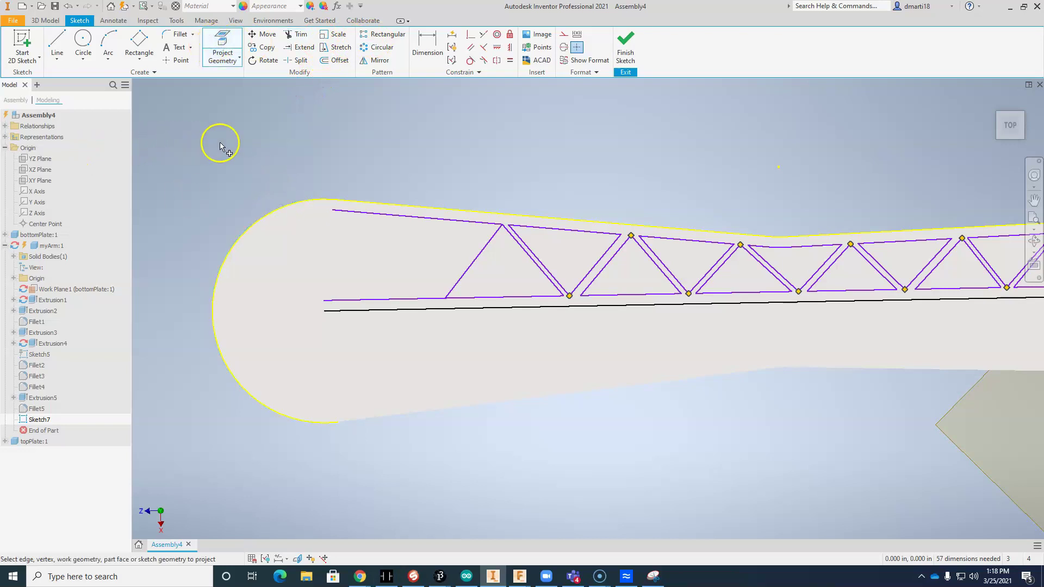
left_click(255, 223)
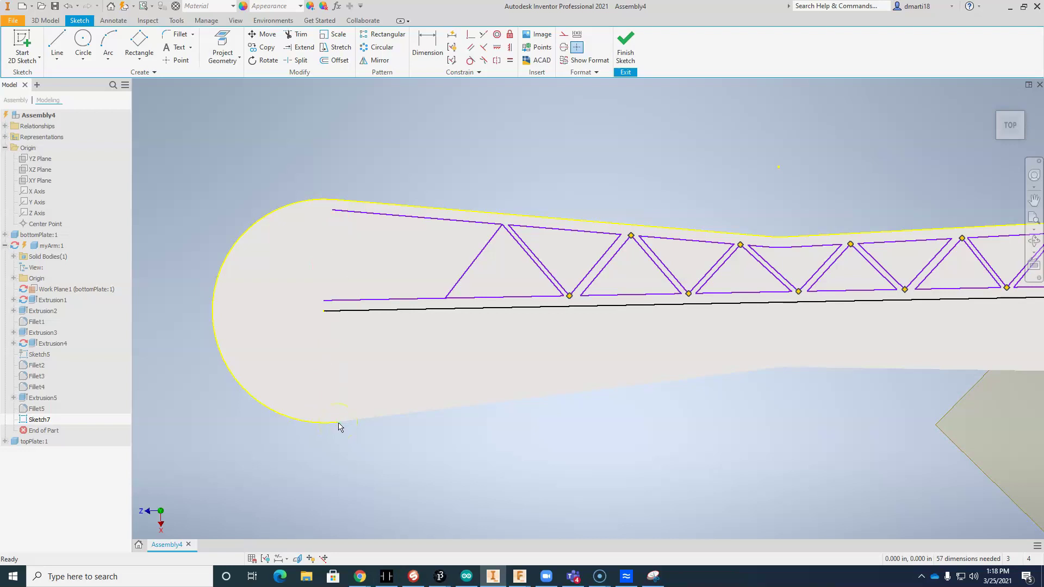
left_click(57, 43)
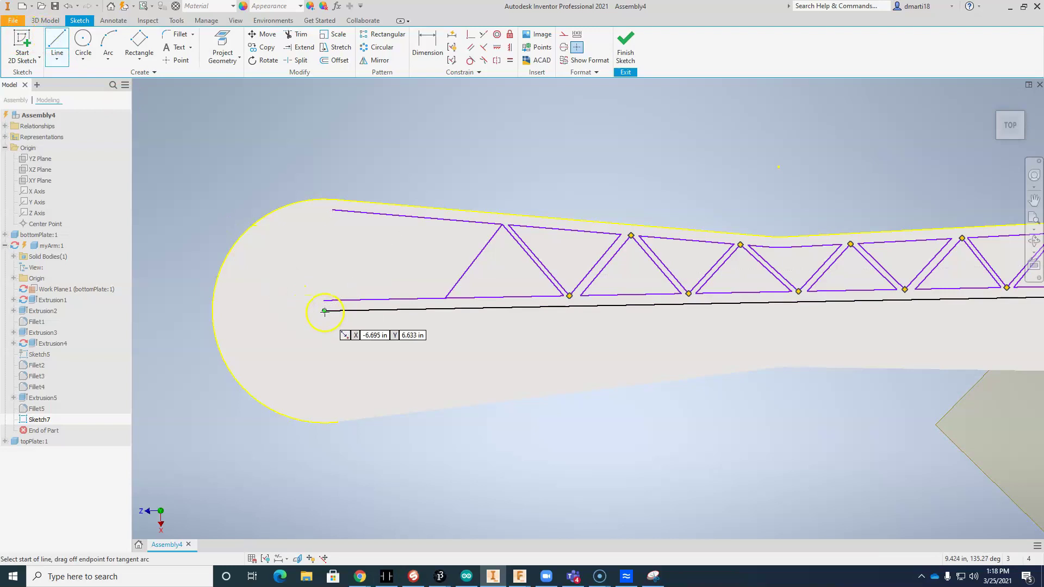
scroll(324, 311, "up", 5)
left_click(320, 302)
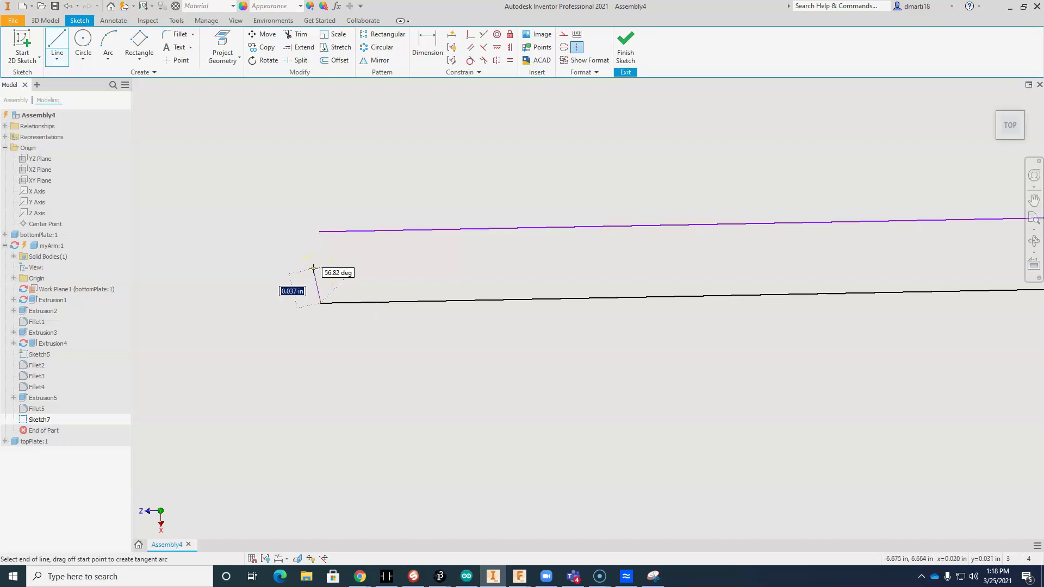
key("Escape")
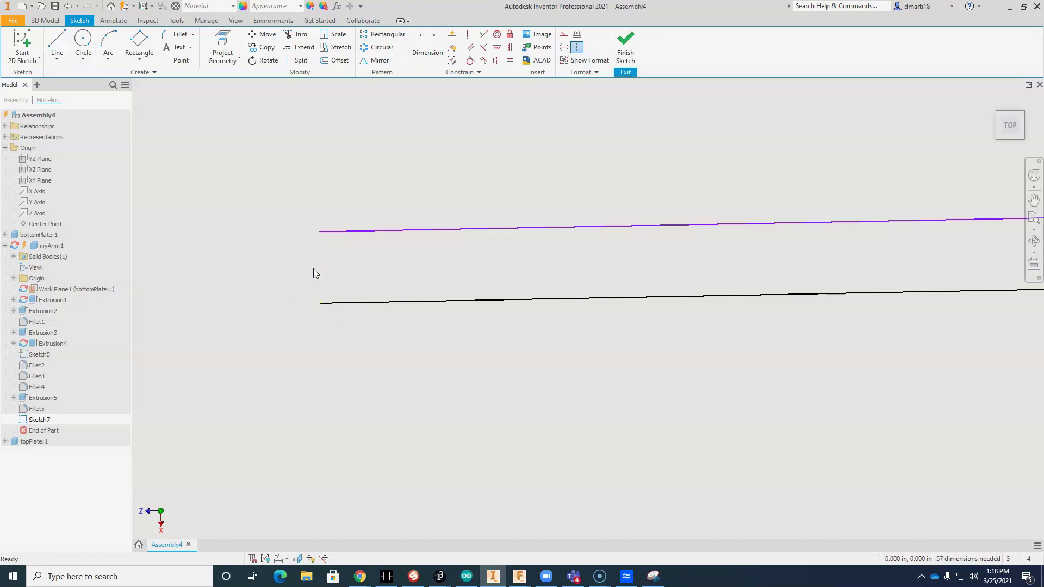
Draw a line from the rounded end's outermost point to the centerline's endpoint, and another from there up to the arc's top.
scroll(412, 214, "down", 5)
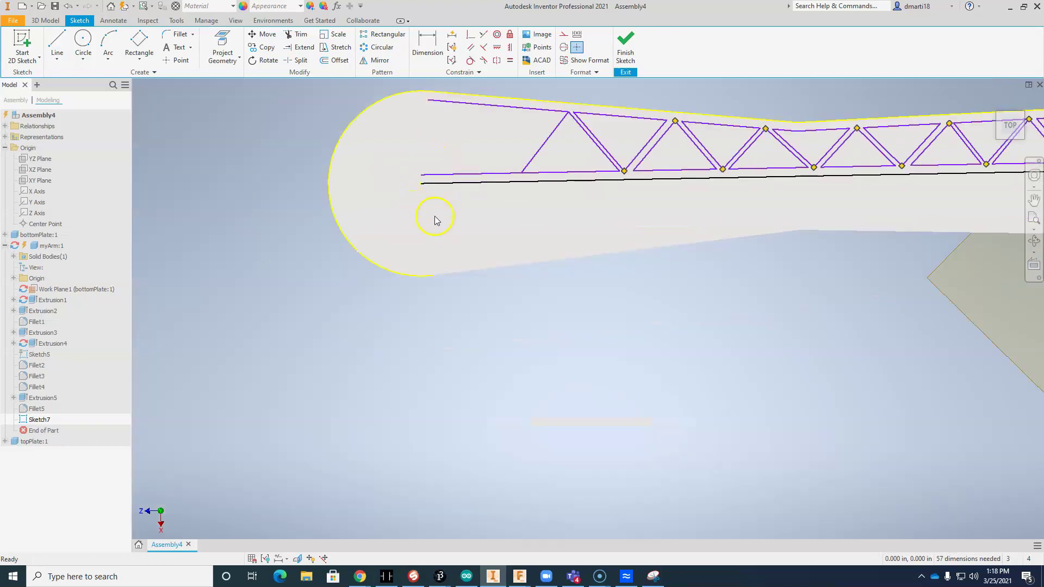
middle_click_drag(435, 220, 401, 353)
scroll(384, 357, "down", 2)
scroll(384, 344, "up", 8)
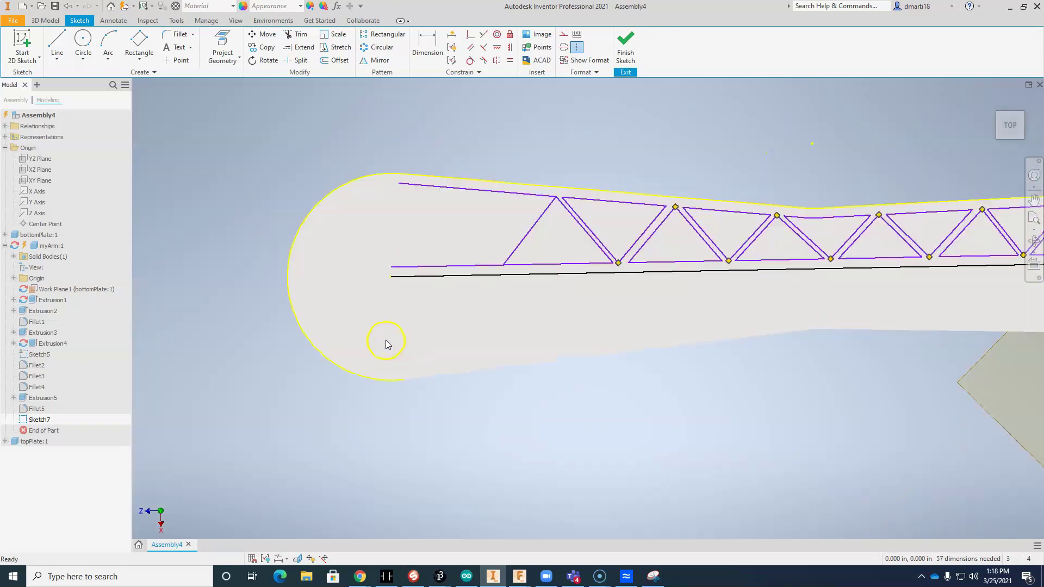
scroll(422, 388, "down", 4)
left_click(67, 49)
left_click(352, 357)
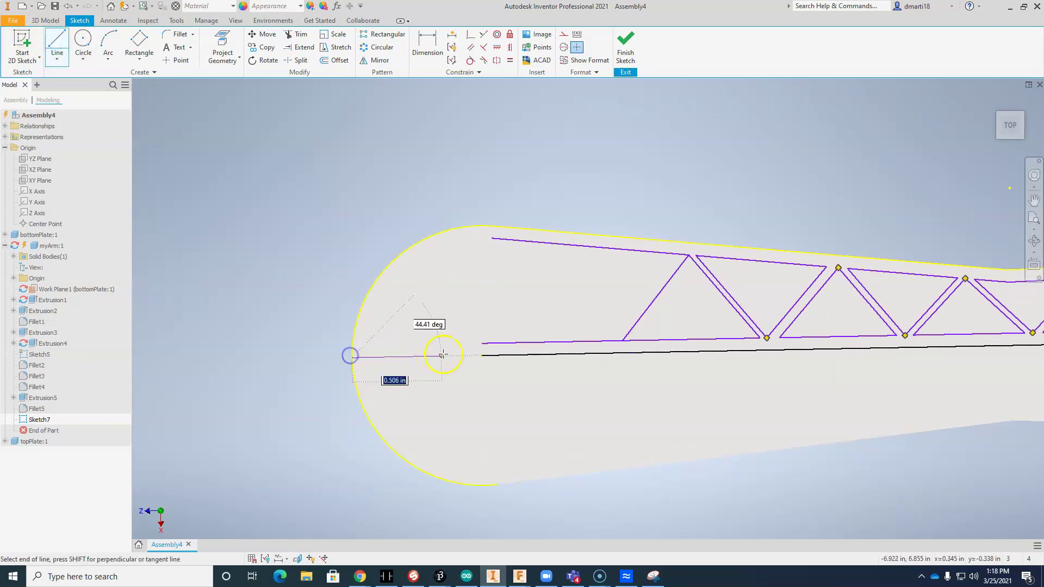
left_click(482, 356)
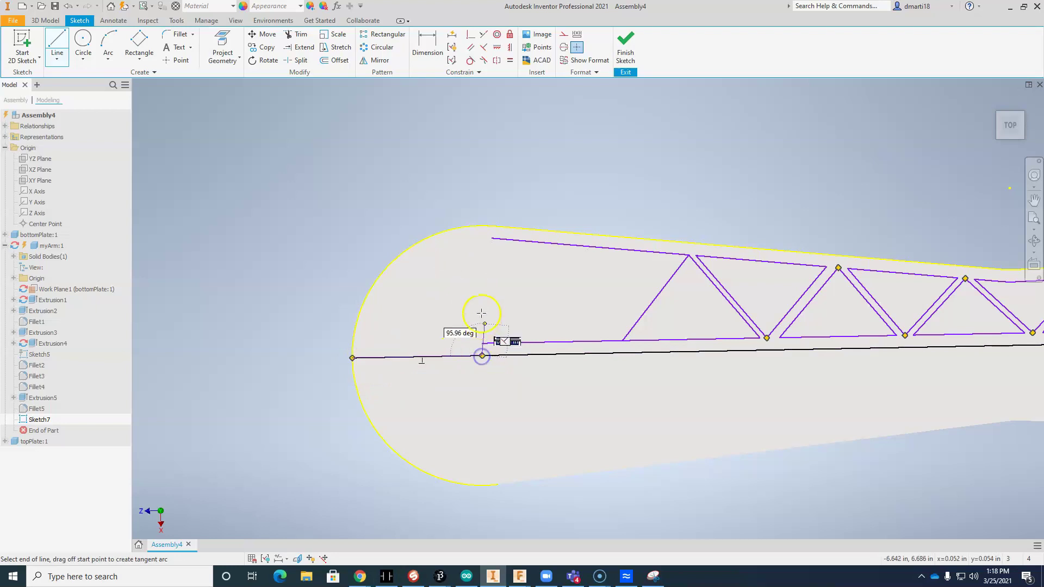
left_click(480, 226)
key("Escape")
Try to dimension the angle between the two lines inside the rounded end.
left_click(428, 43)
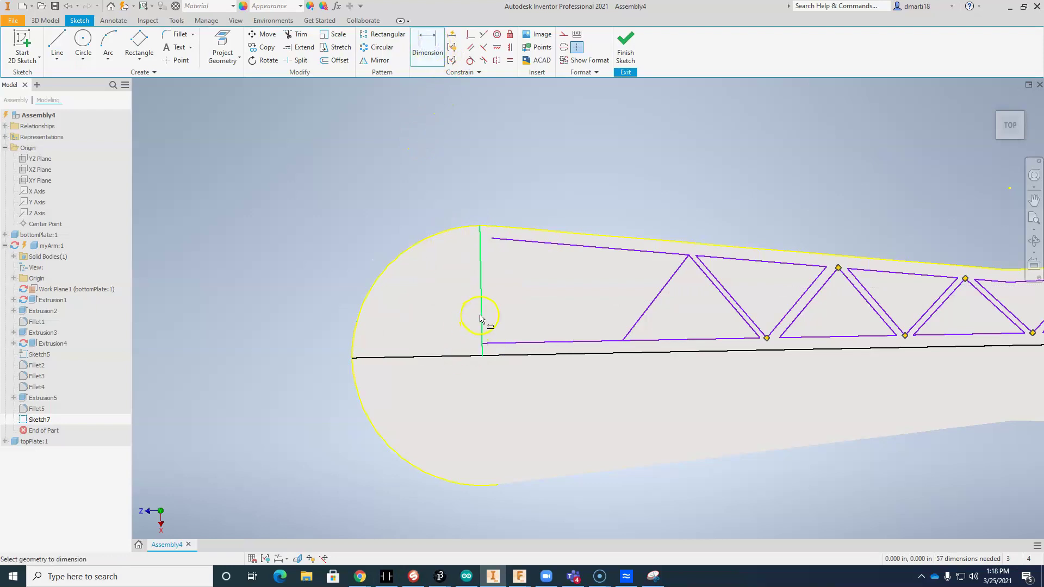
left_click(434, 326)
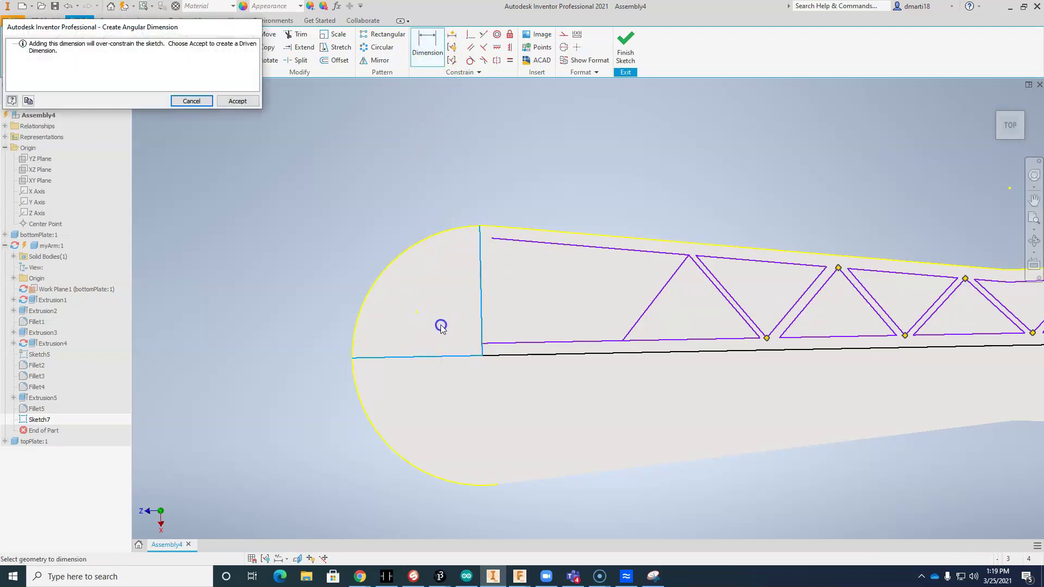
key("Escape")
scroll(424, 298, "up", 3)
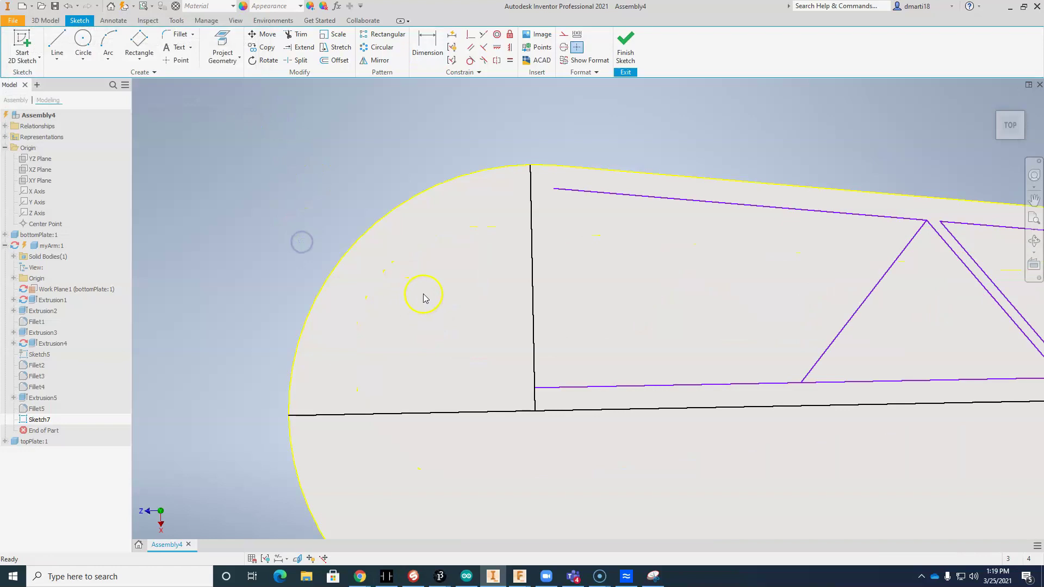
scroll(426, 303, "down", 3)
scroll(418, 305, "up", 2)
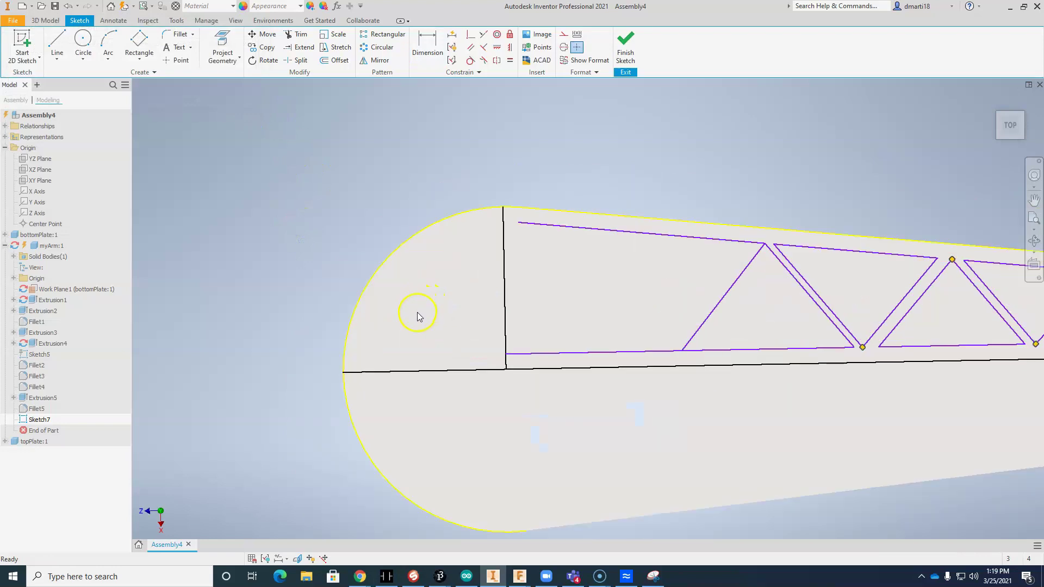
Mirror the rounded end's arc about the short line across the arm to complete a full circle.
left_click(378, 60)
left_click(384, 262)
left_click(198, 112)
left_click(506, 323)
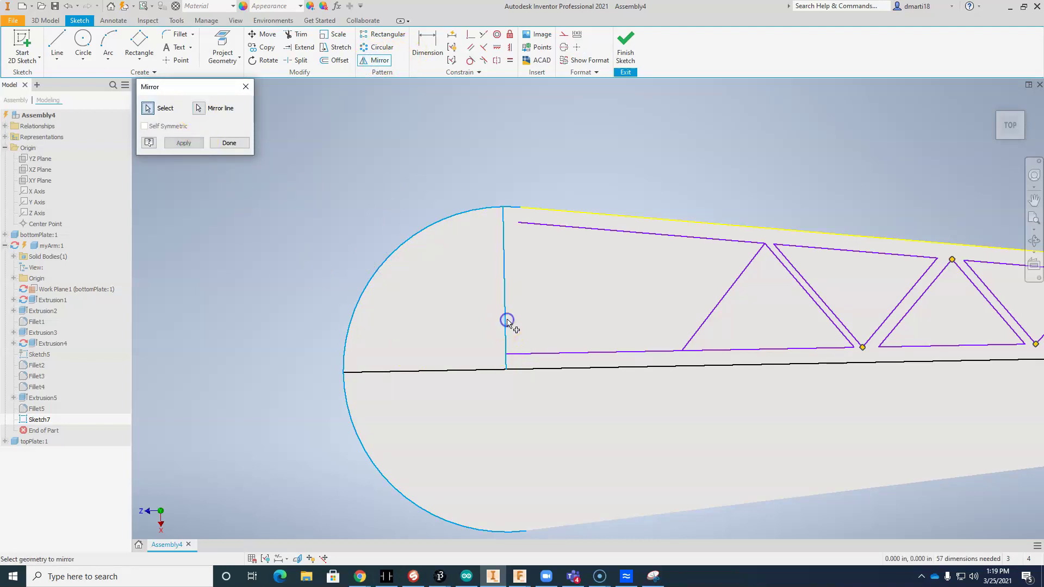
left_click(170, 144)
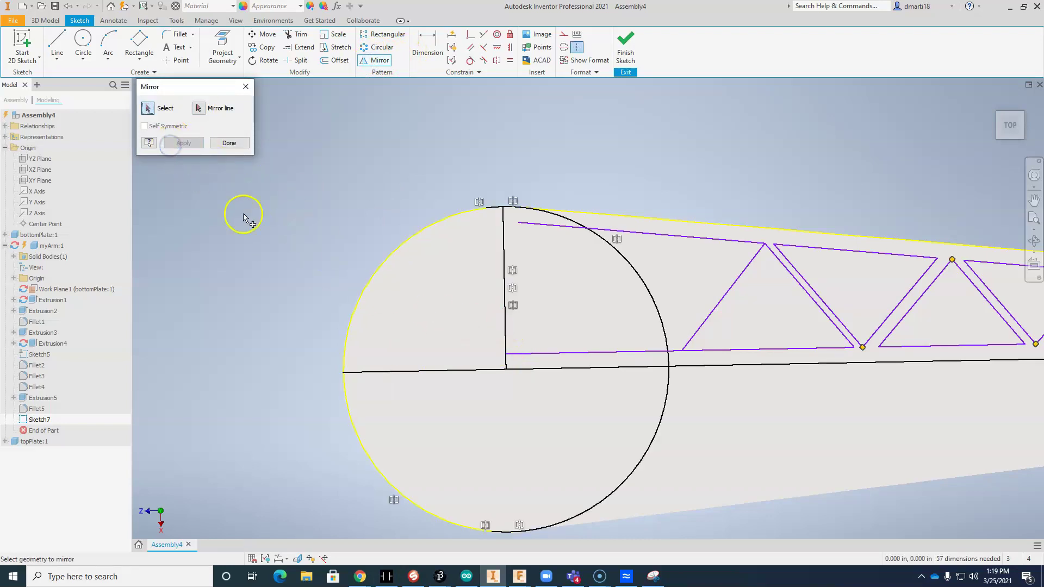
key("Escape")
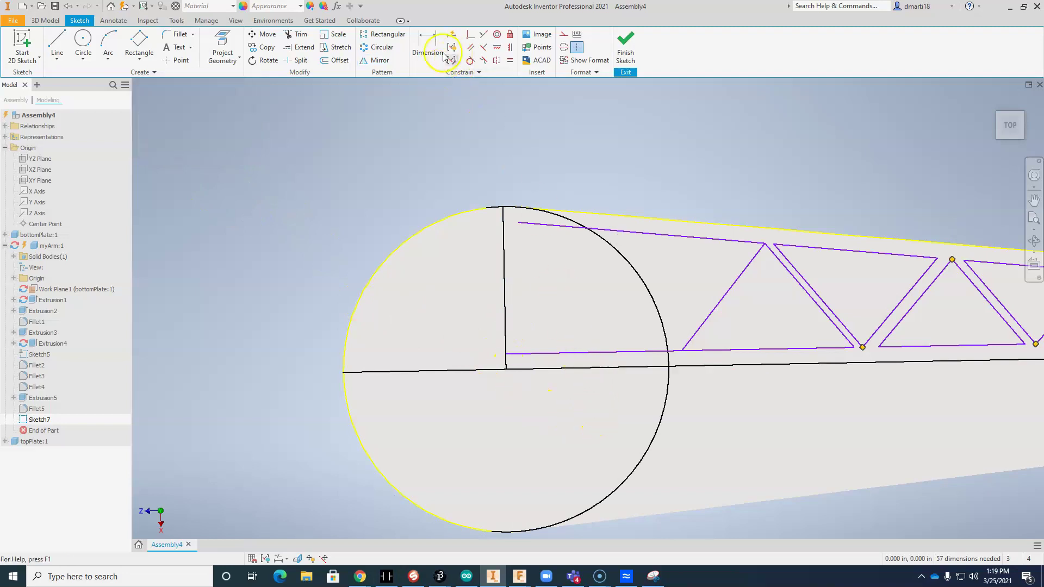
Trim away the centerline, border lines and helper lines lying inside the circle at the rounded end.
left_click(292, 36)
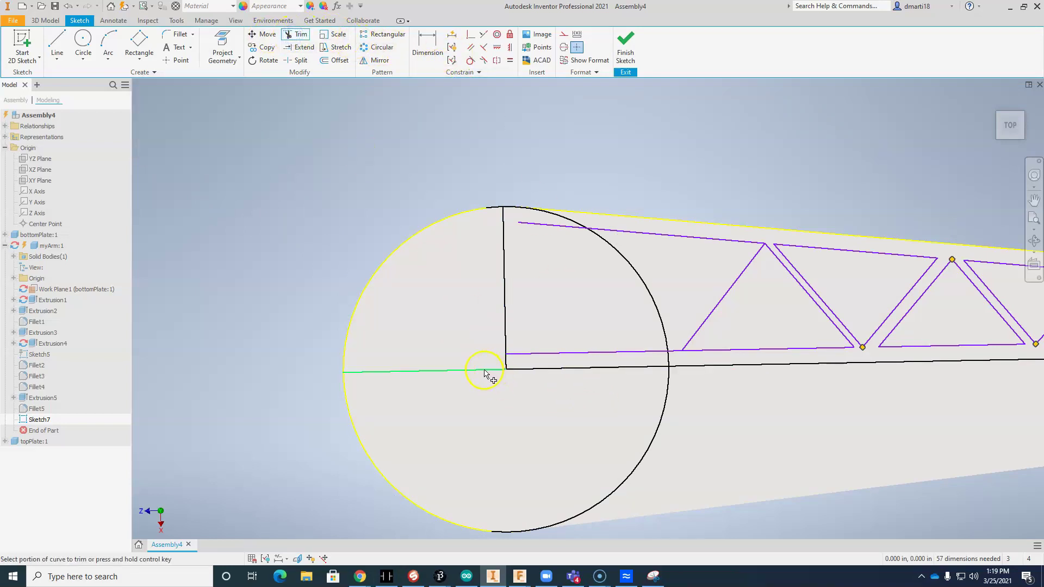
left_click(610, 370)
left_click(507, 364)
left_click(554, 236)
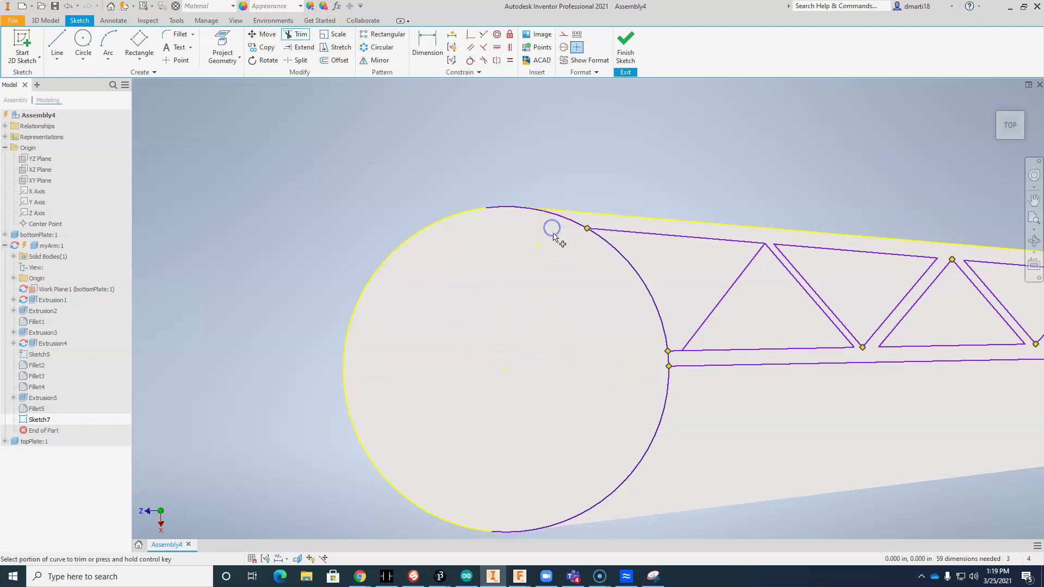
mouse_move(628, 326)
middle_mouse_down()
mouse_move(522, 317)
mouse_move(461, 329)
middle_mouse_up()
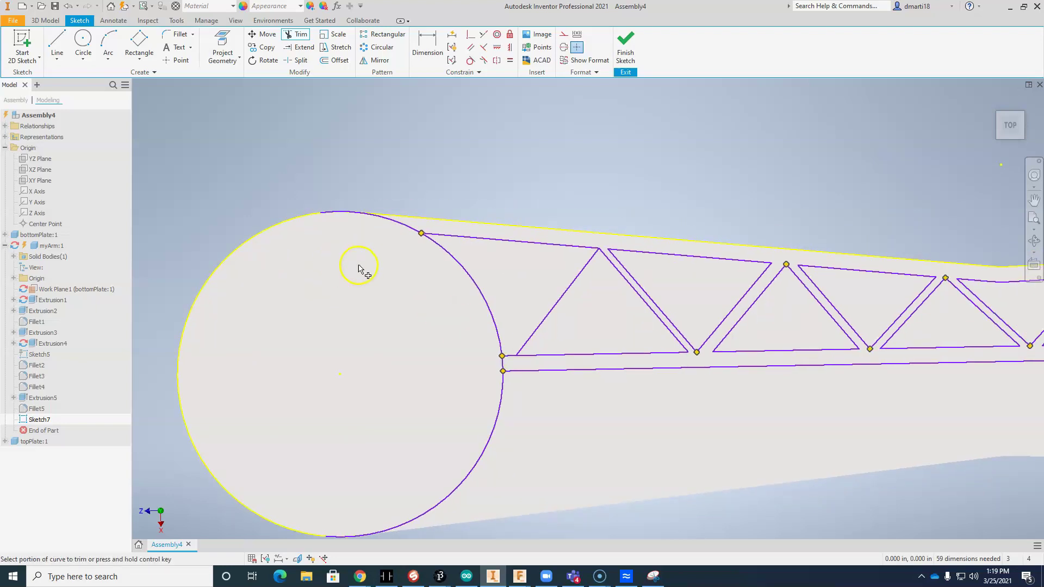
Draw a line parallel to the first diagonal near the rounded end, joining both border lines to give the strut its second edge.
left_click(57, 41)
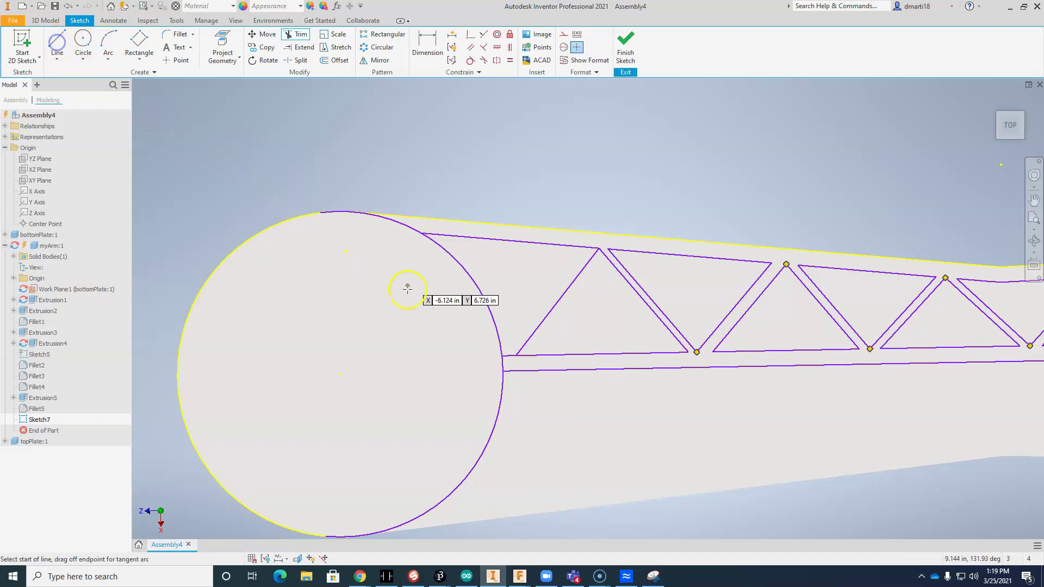
left_click(511, 354)
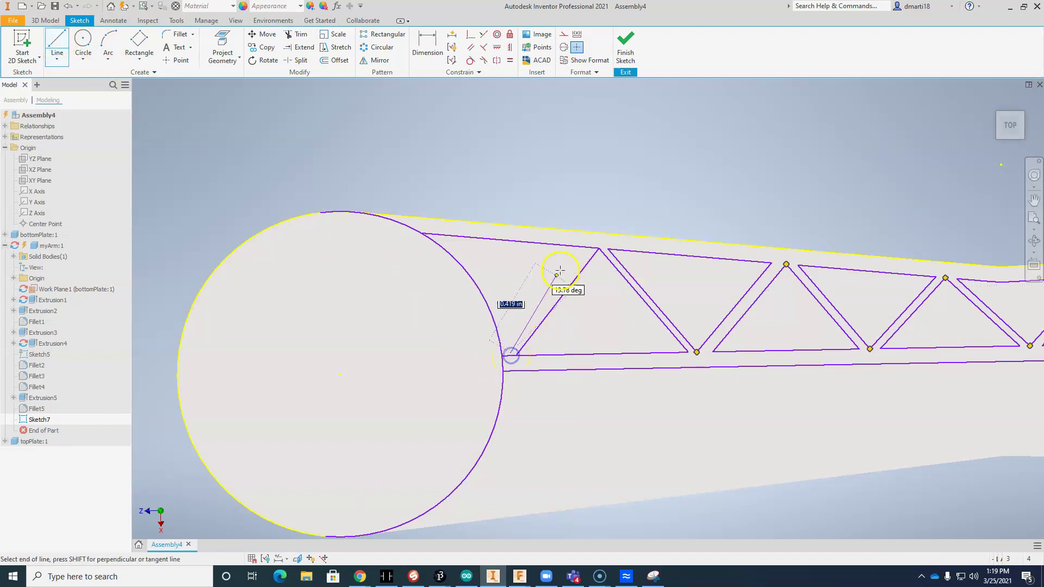
left_click(589, 247)
key("Escape")
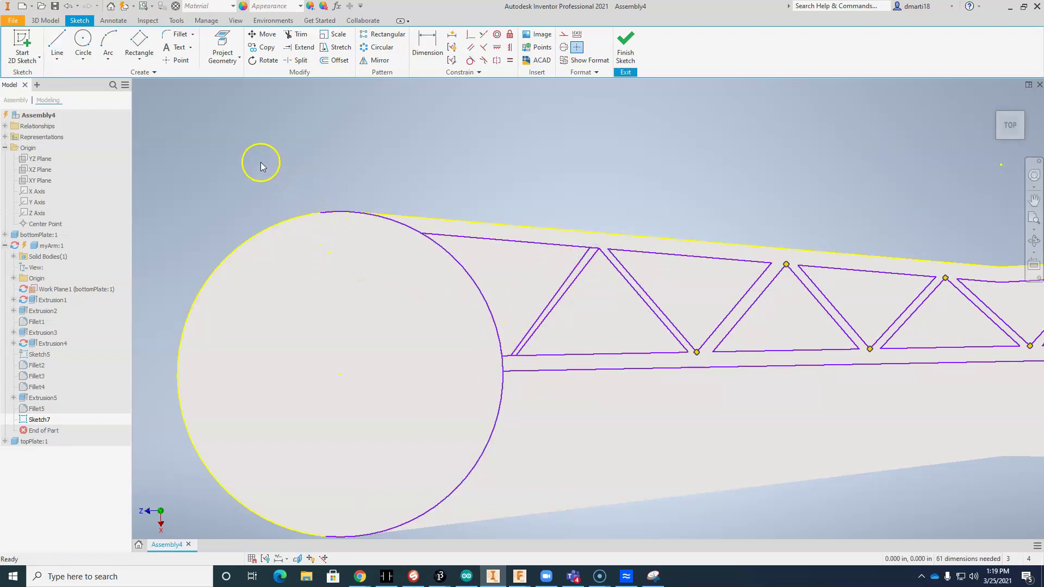
Trim the circle down to the arc between the two border lines and remove the border segments across the new strut's ends.
left_click(296, 40)
left_click(401, 225)
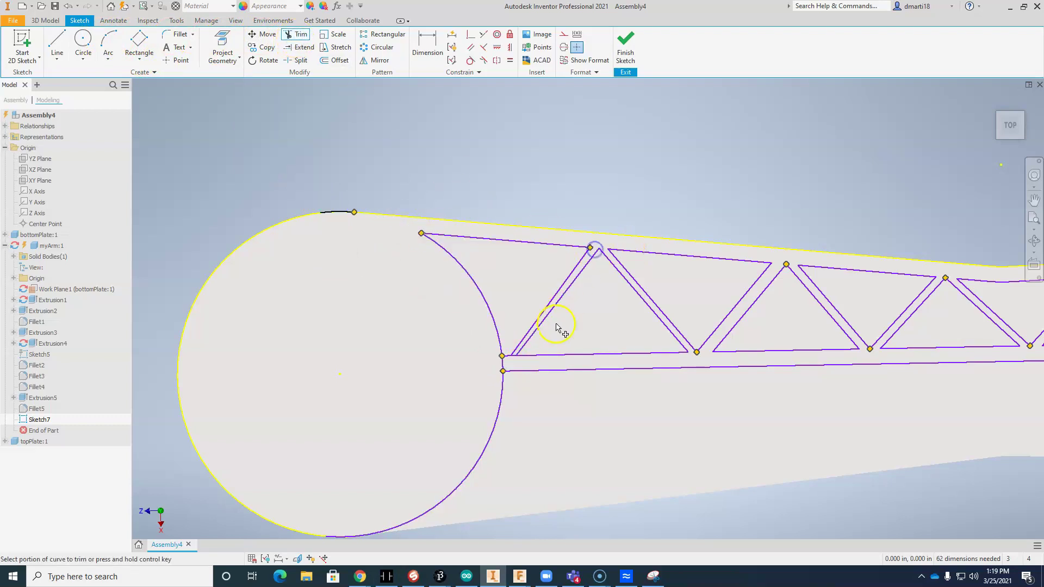
left_click(513, 360)
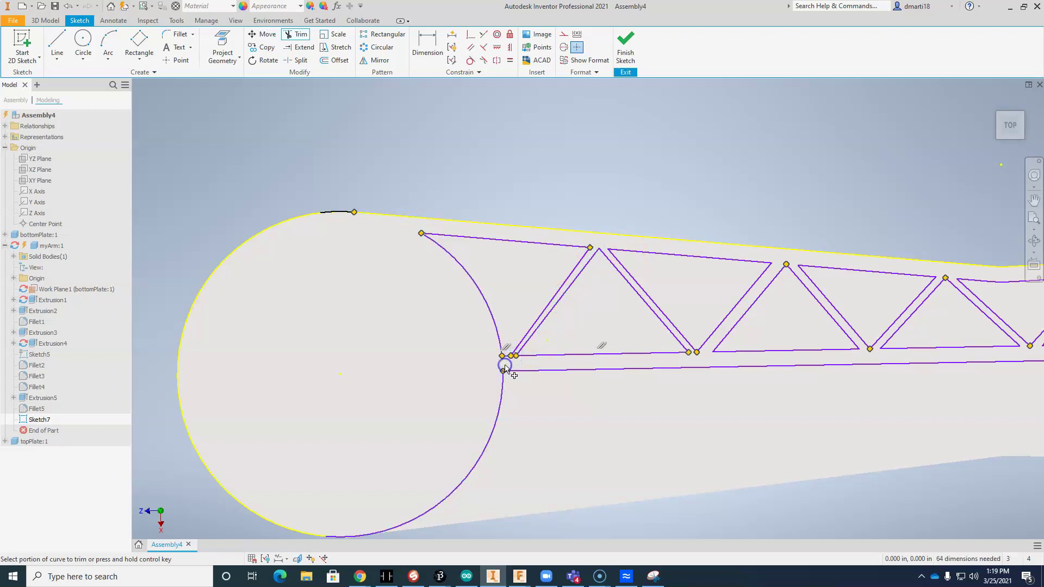
left_click(504, 399)
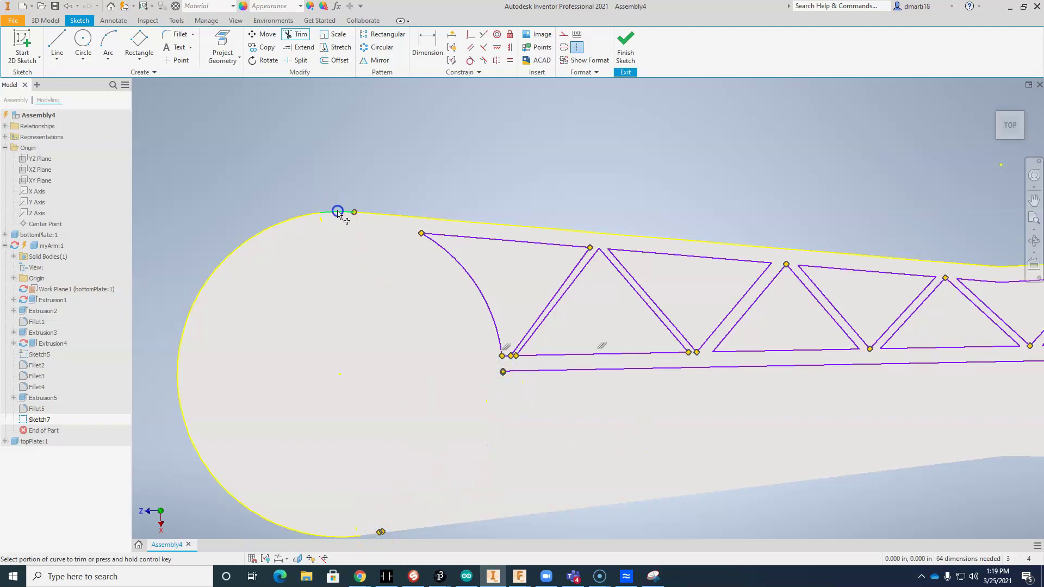
scroll(455, 405, "up", 3)
scroll(511, 392, "down", 3)
scroll(579, 387, "down", 3)
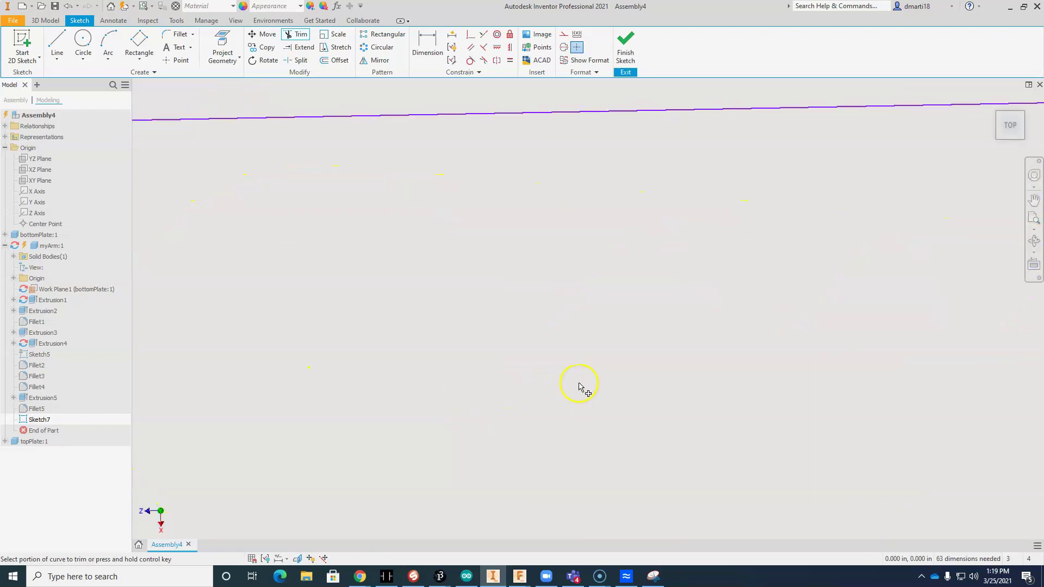
scroll(428, 310, "up", 3)
scroll(563, 335, "up", 3)
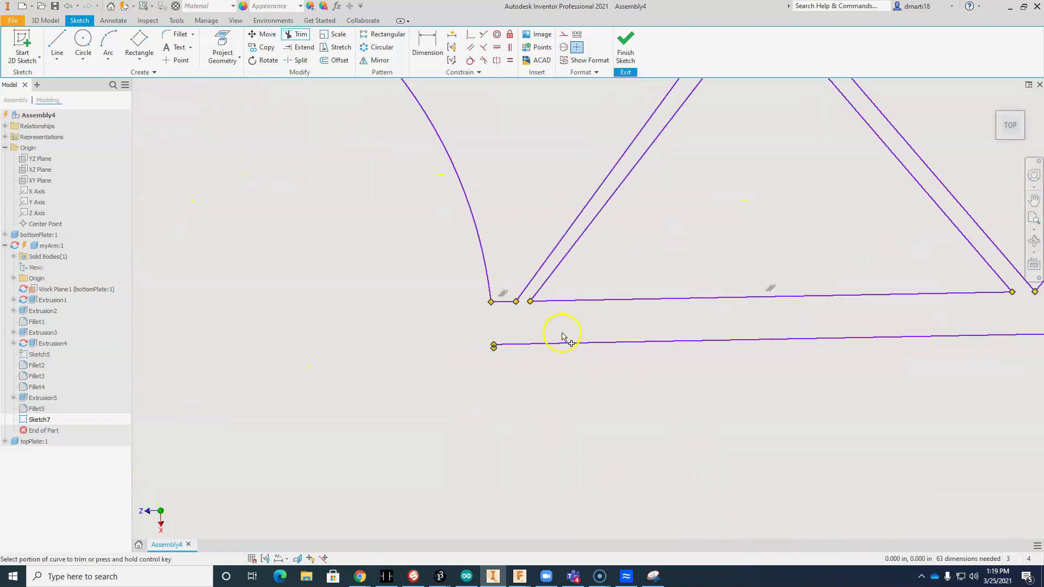
Mirror the whole truss pattern, from the curved end segment to the plate-end triangle, about the arm's centerline.
middle_click_drag(621, 388, 333, 385)
scroll(432, 391, "down", 3)
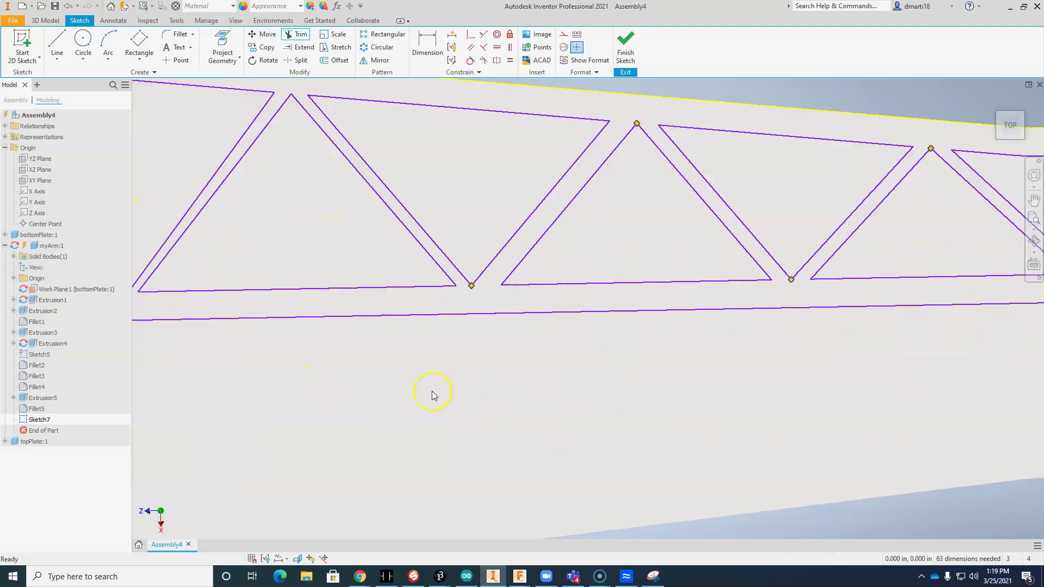
scroll(432, 391, "up", 6)
scroll(432, 394, "down", 3)
scroll(329, 377, "up", 2)
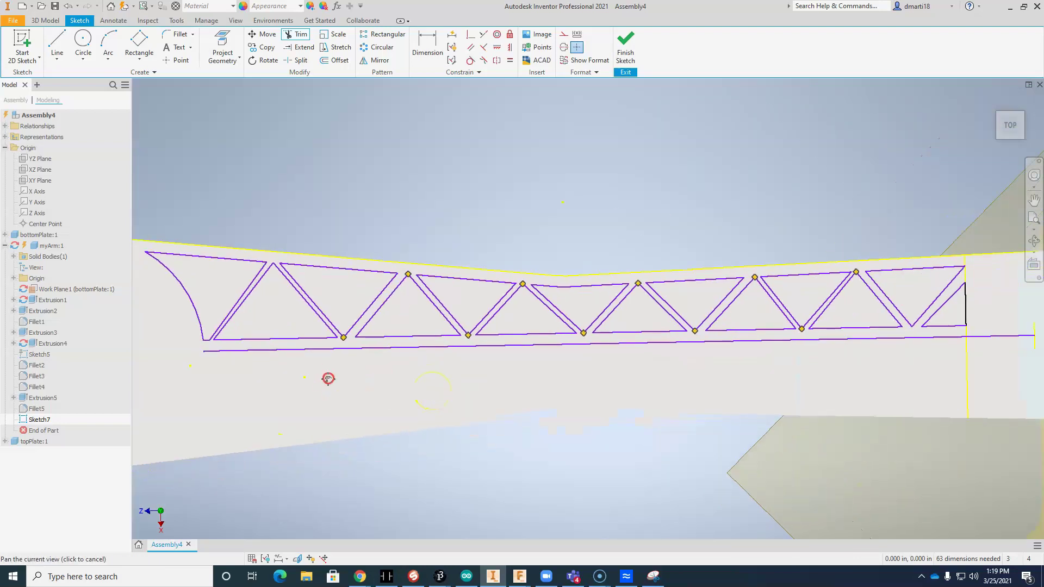
scroll(330, 378, "up", 2)
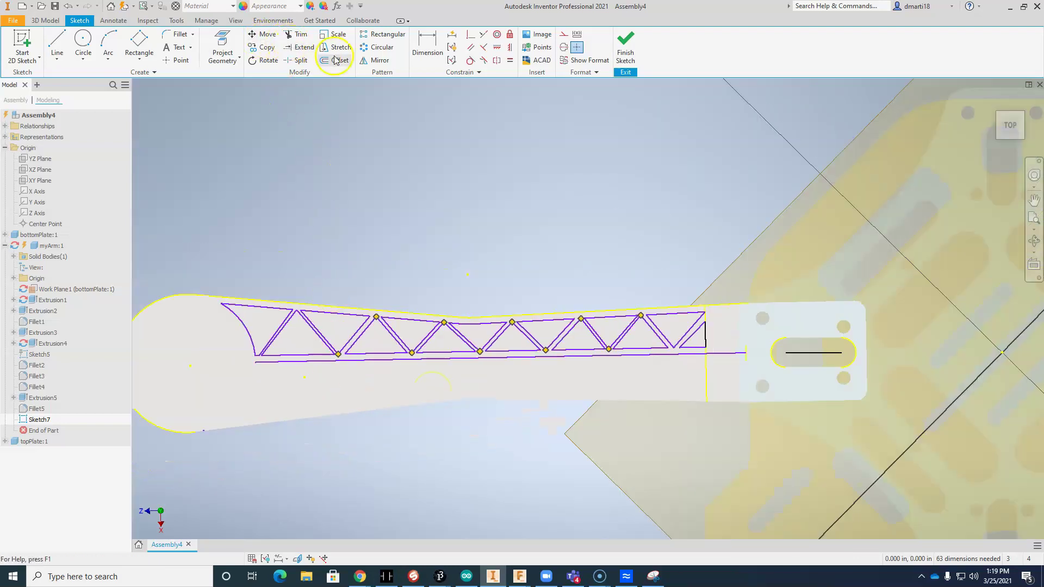
left_click(376, 61)
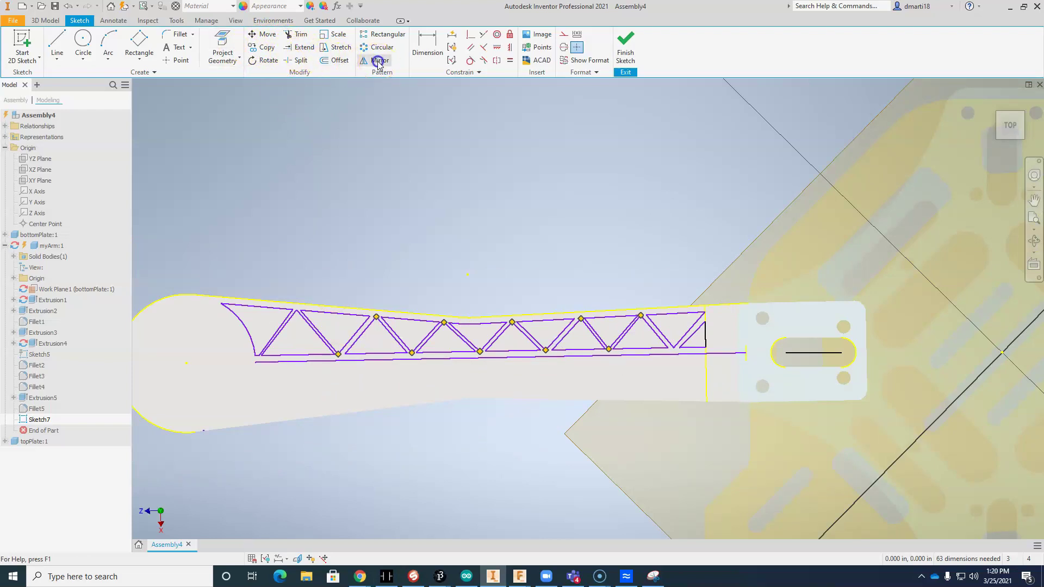
left_click(249, 325)
left_click(271, 307)
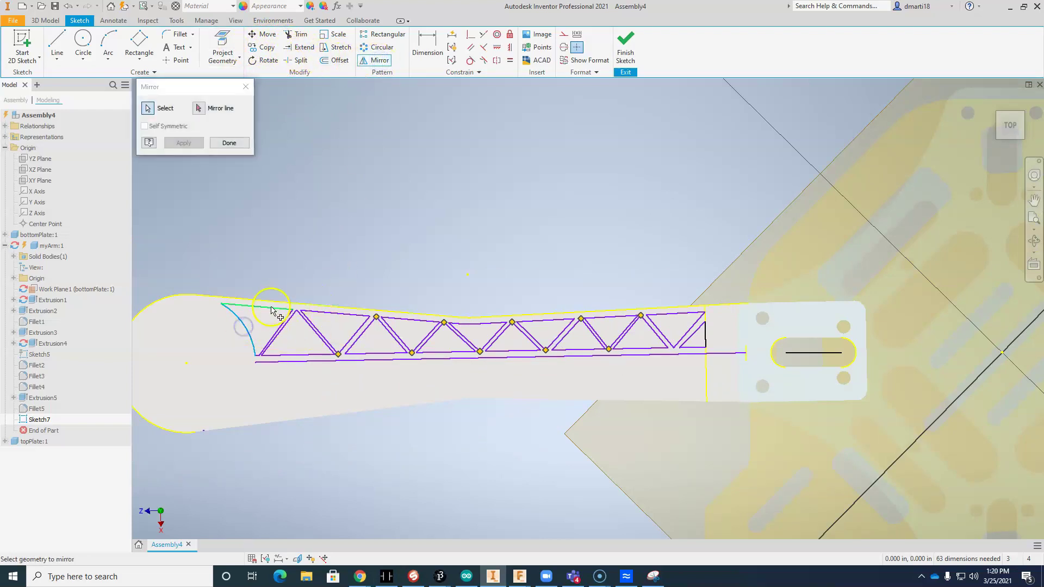
left_click(270, 344)
scroll(270, 348, "up", 5)
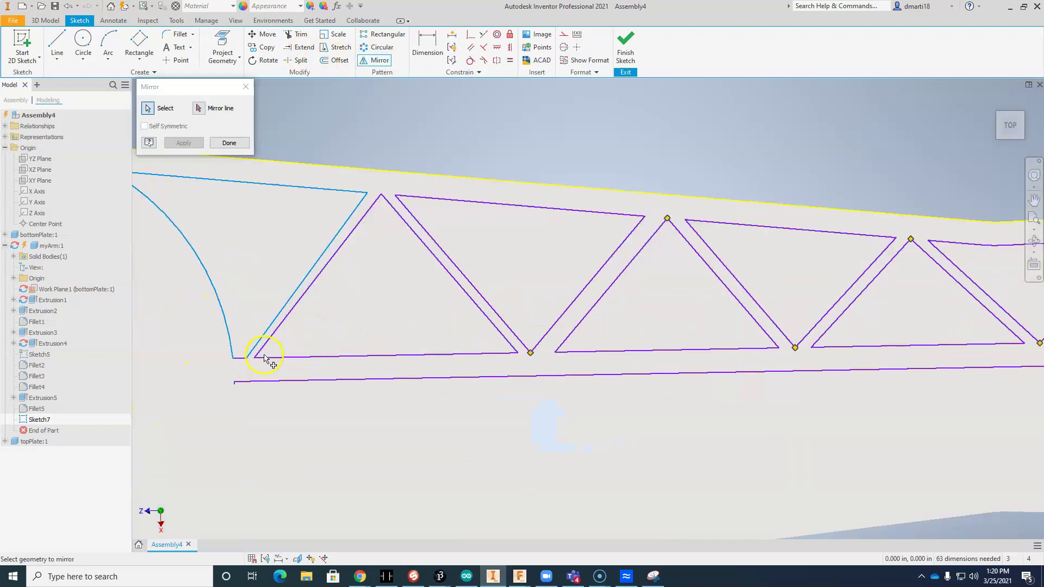
left_click(240, 361)
left_click(272, 344)
left_click(278, 357)
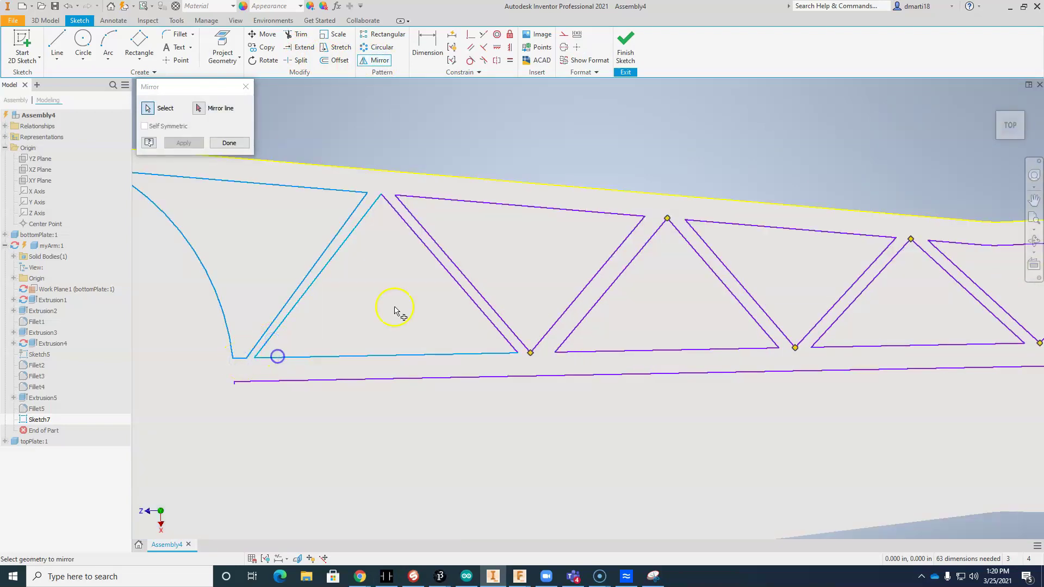
left_click(437, 265)
left_click(499, 204)
left_click(578, 295)
left_click(595, 302)
left_click(621, 352)
left_click(718, 275)
left_click(734, 275)
left_click(771, 224)
left_click(852, 287)
left_click(869, 345)
left_click(954, 281)
left_click(963, 275)
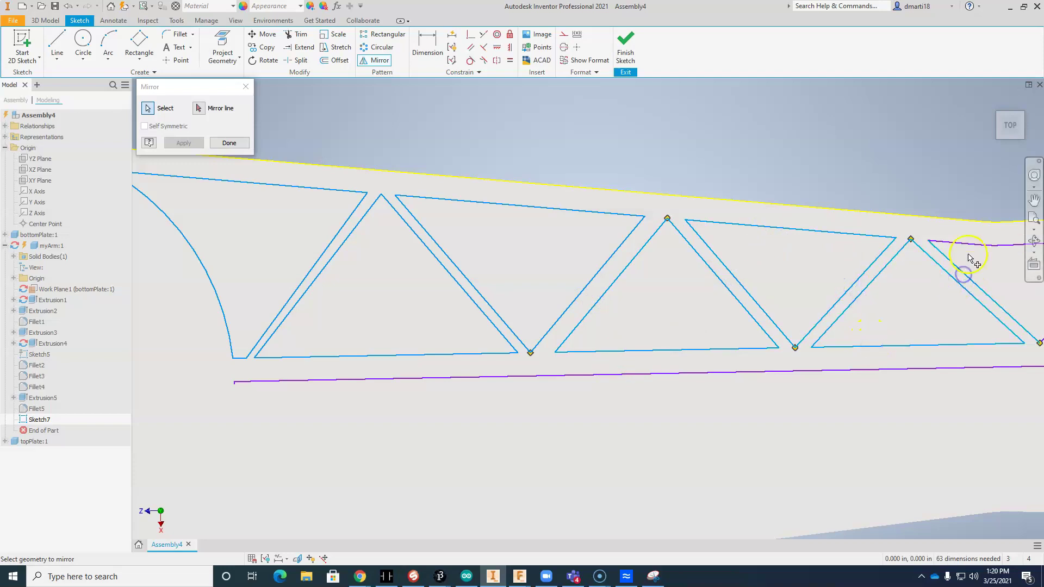
middle_click_drag(962, 251, 573, 314)
left_click(630, 289)
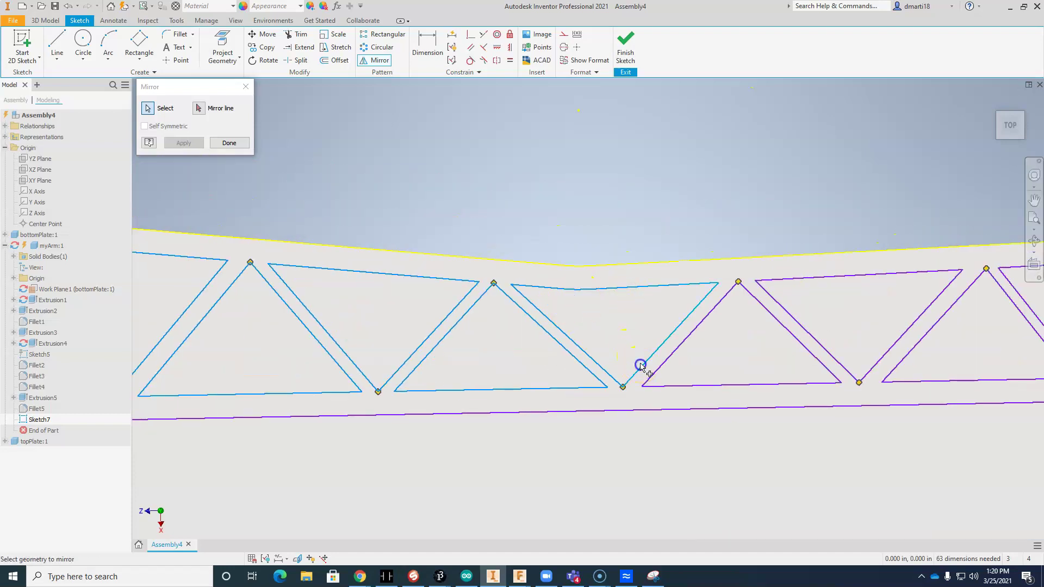
left_click(678, 349)
left_click(766, 311)
left_click(770, 385)
left_click(779, 310)
left_click(792, 281)
left_click(909, 330)
left_click(931, 335)
left_click(946, 380)
middle_click_drag(946, 376, 491, 372)
left_click(578, 332)
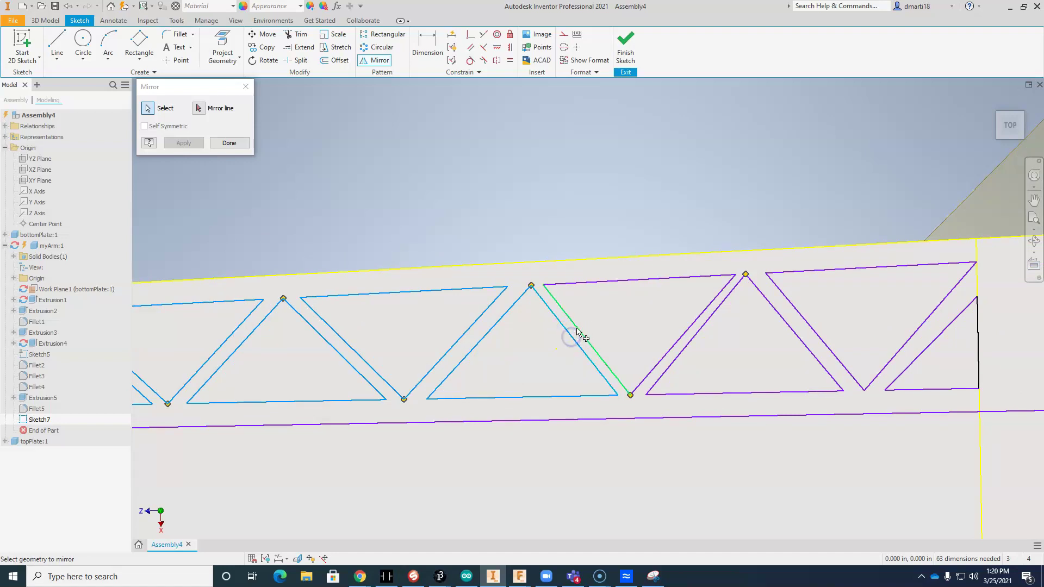
left_click(598, 285)
left_click(684, 343)
left_click(687, 345)
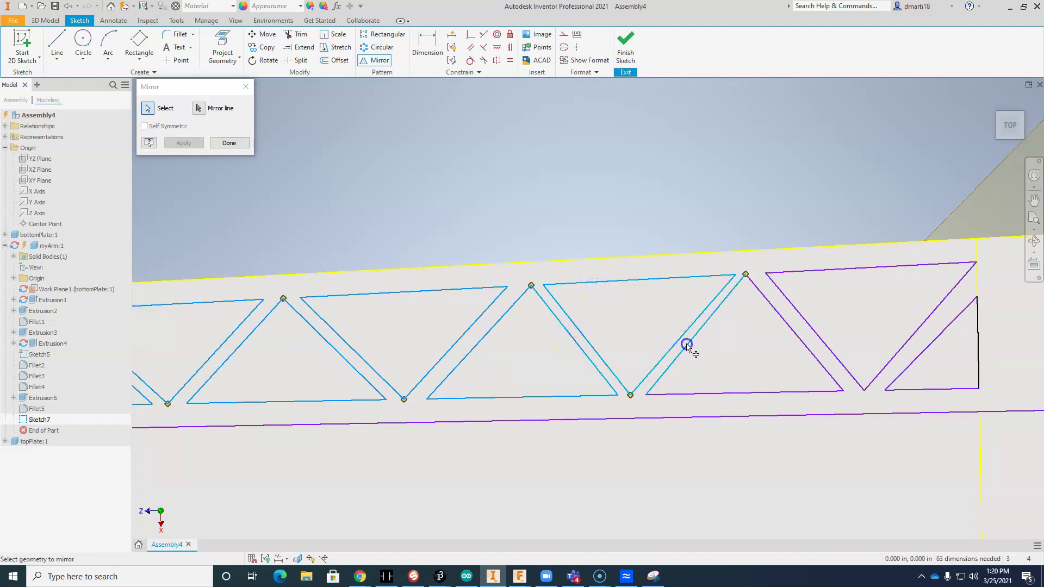
left_click(787, 322)
left_click(772, 392)
left_click(821, 343)
left_click(839, 275)
left_click(910, 333)
left_click(927, 345)
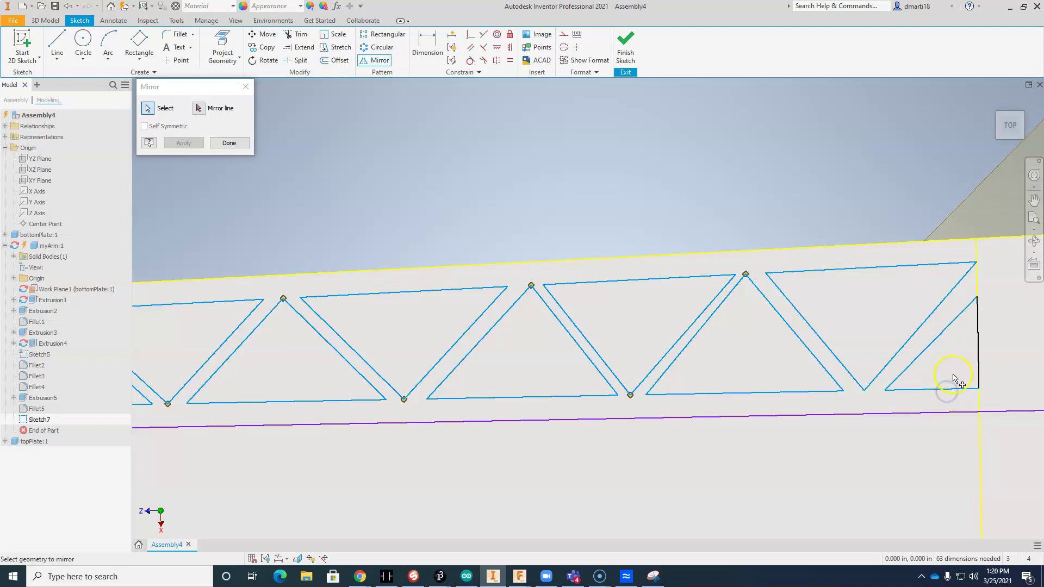
scroll(861, 385, "down", 5)
mouse_move(538, 338)
middle_mouse_down()
mouse_move(598, 278)
mouse_move(586, 276)
middle_mouse_up()
left_click(198, 108)
left_click(484, 338)
left_click(194, 145)
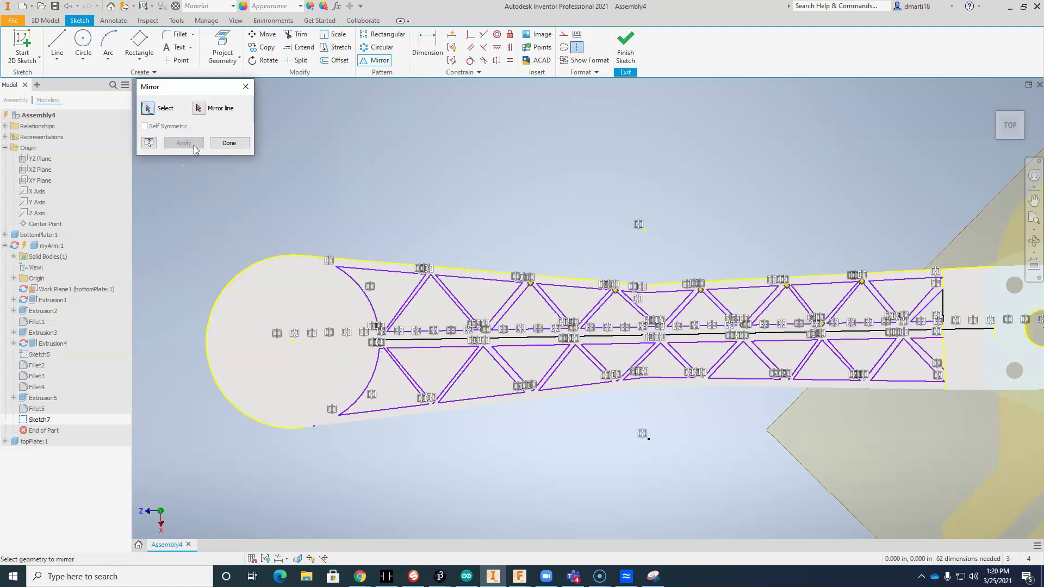
scroll(973, 369, "up", 5)
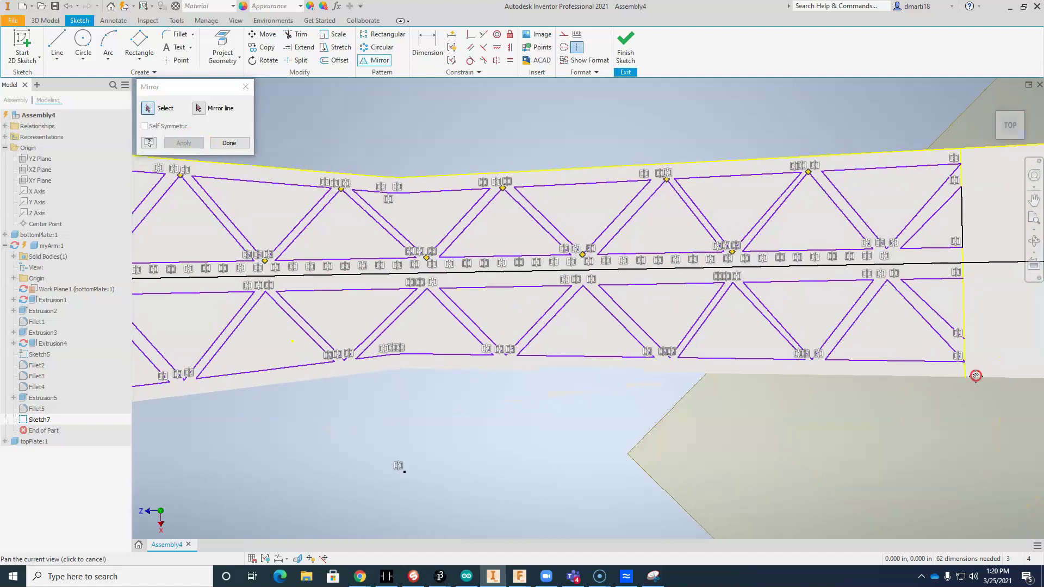
key("Escape")
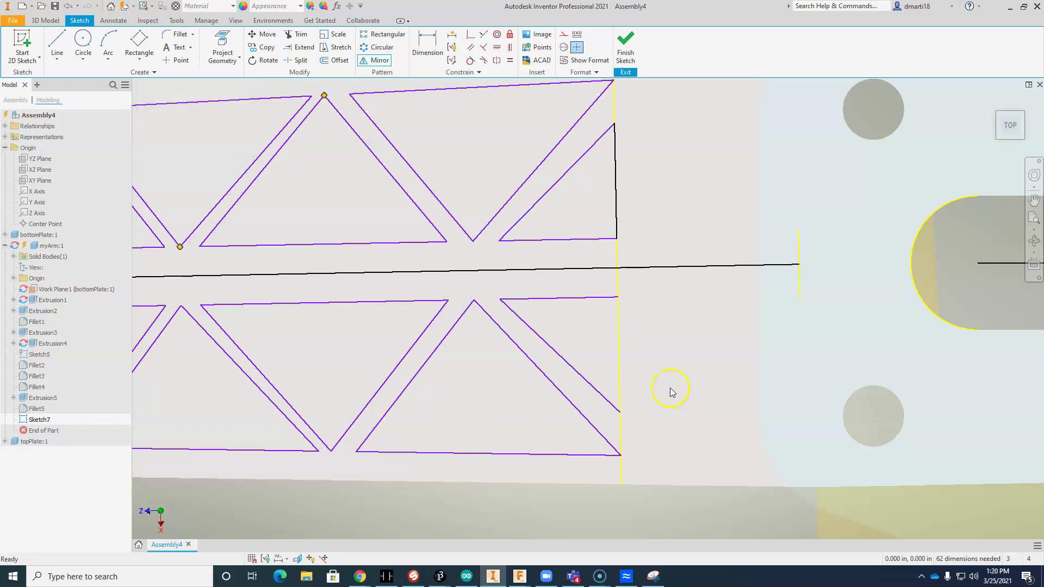
Delete the projected edge at the plate end and draw a line closing the mirrored small end triangle.
left_click(619, 266)
key("Delete")
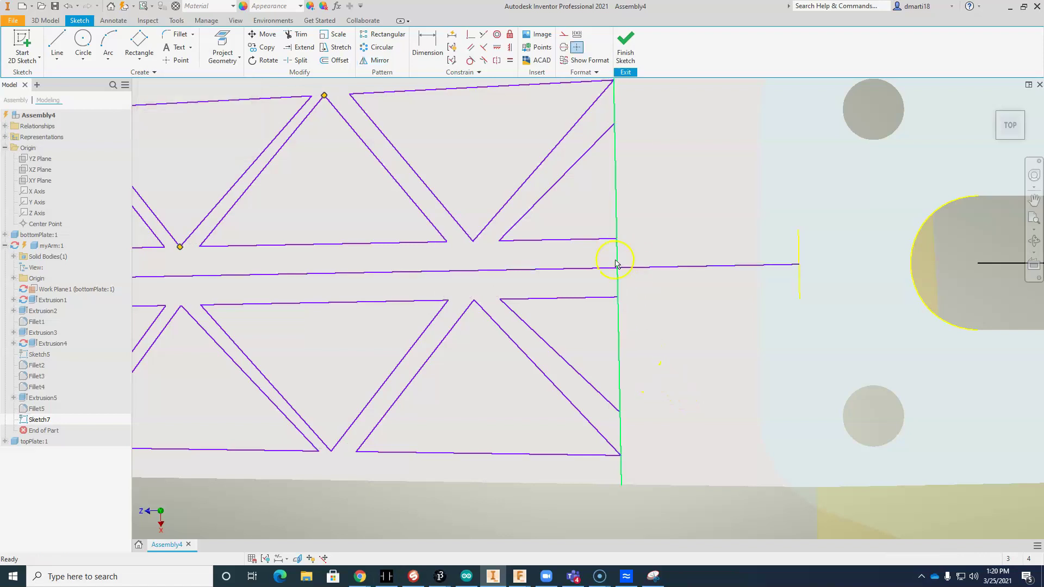
left_click(57, 43)
left_click(616, 298)
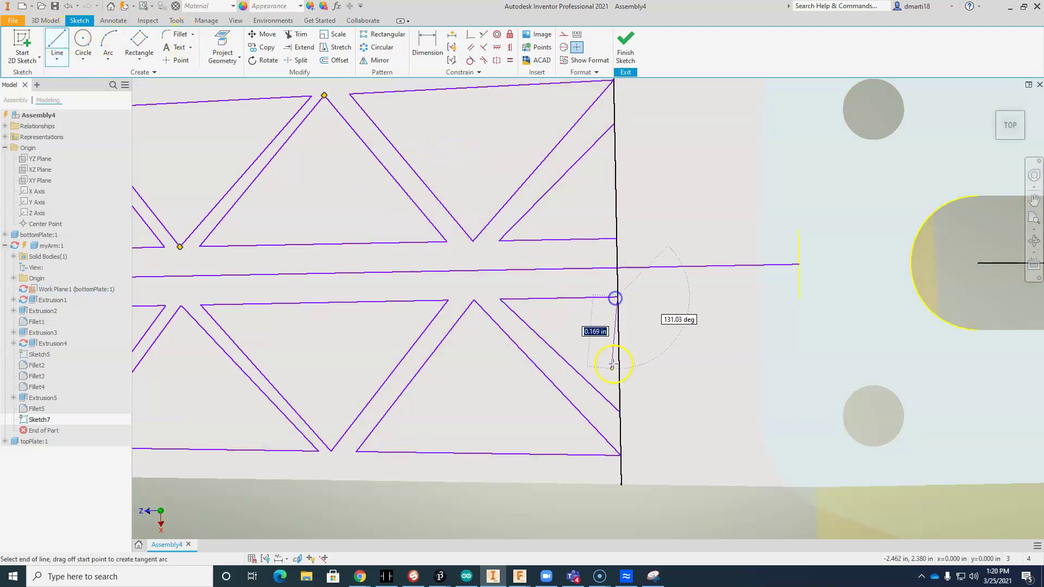
left_click(619, 413)
key("Escape")
Check the mirrored truss pattern along the arm's length and finish the sketch.
scroll(621, 364, "up", 5)
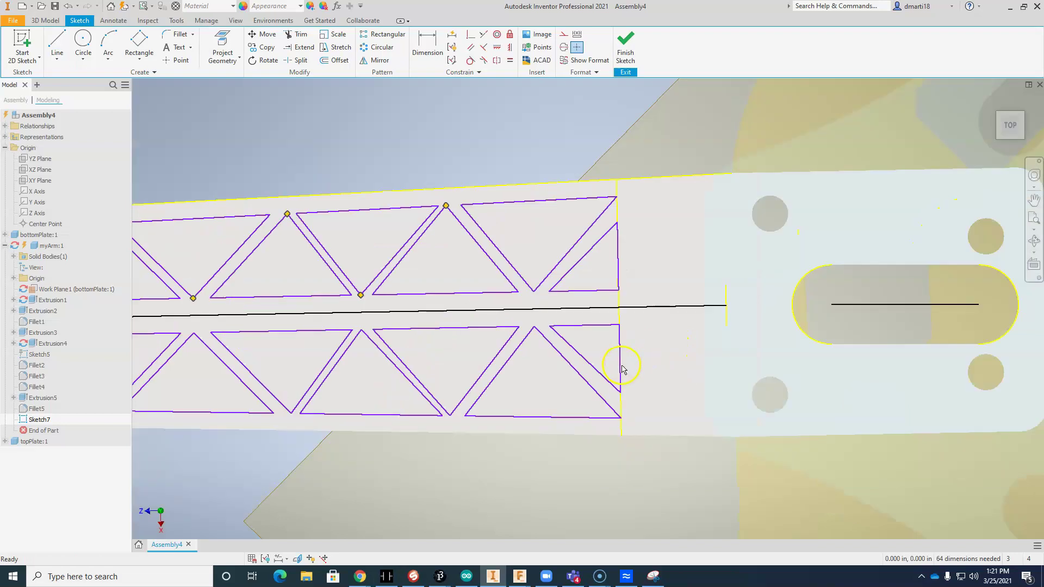
middle_click_drag(429, 428, 617, 410)
mouse_move(345, 435)
middle_mouse_down()
mouse_move(612, 459)
mouse_move(512, 445)
middle_mouse_up()
scroll(422, 438, "up", 4)
scroll(468, 434, "down", 5)
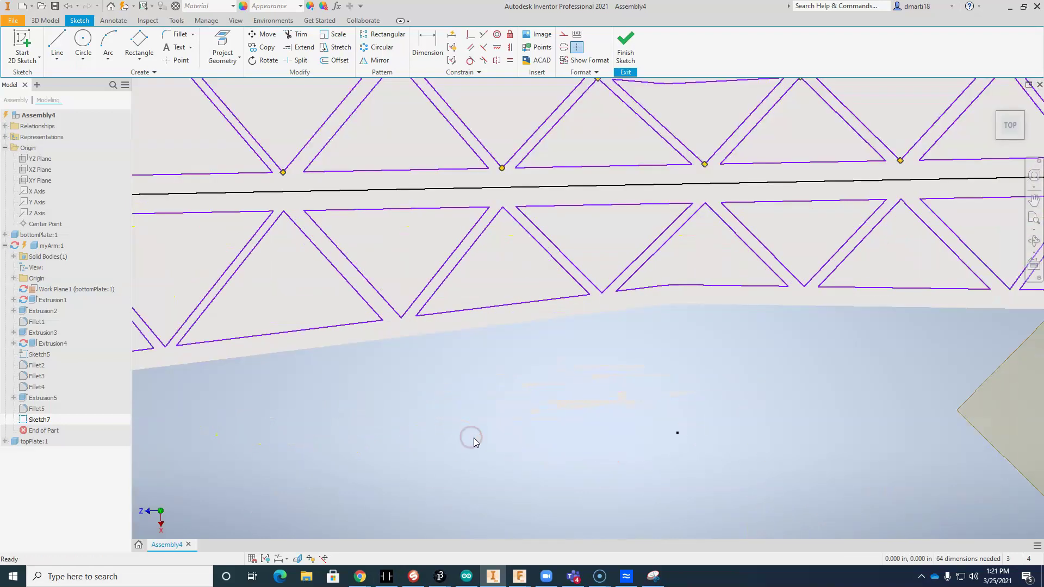
scroll(482, 445, "up", 2)
left_click(625, 42)
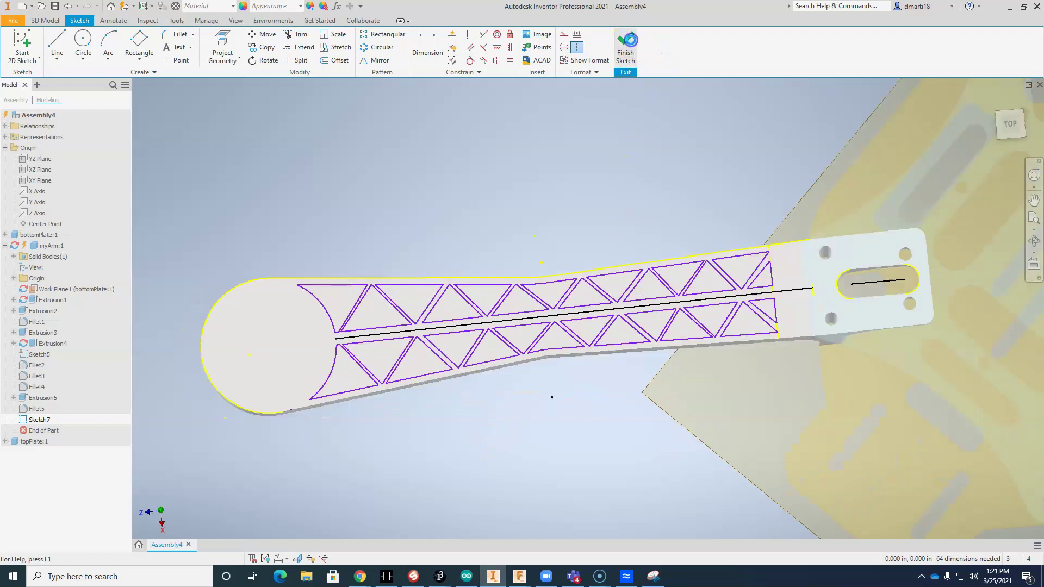
Start an extrusion and select every truss pocket profile on the first side of the centerline, from the curved end segment to the plate-end triangle.
left_click(57, 45)
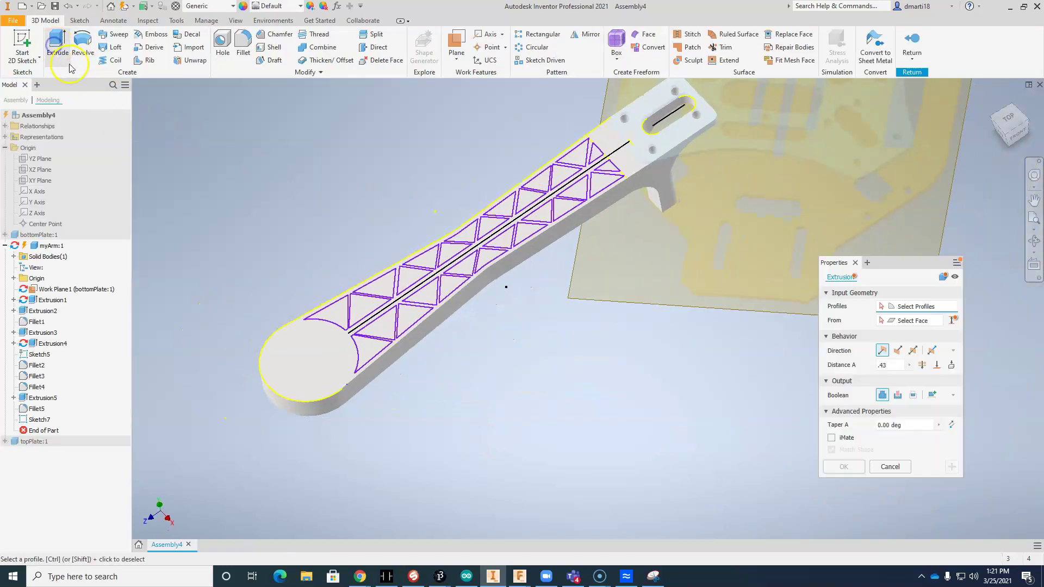
left_click(326, 312)
left_click(375, 313)
left_click(375, 284)
left_click(414, 277)
left_click(427, 260)
left_click(455, 251)
left_click(465, 235)
left_click(487, 220)
left_click(503, 210)
left_click(519, 196)
left_click(536, 184)
left_click(563, 171)
left_click(576, 159)
left_click(595, 156)
Add all mirrored pocket profiles on the other side of the centerline to the extrusion, from the plate end back to the curved segment.
left_click(605, 173)
left_click(610, 181)
left_click(573, 190)
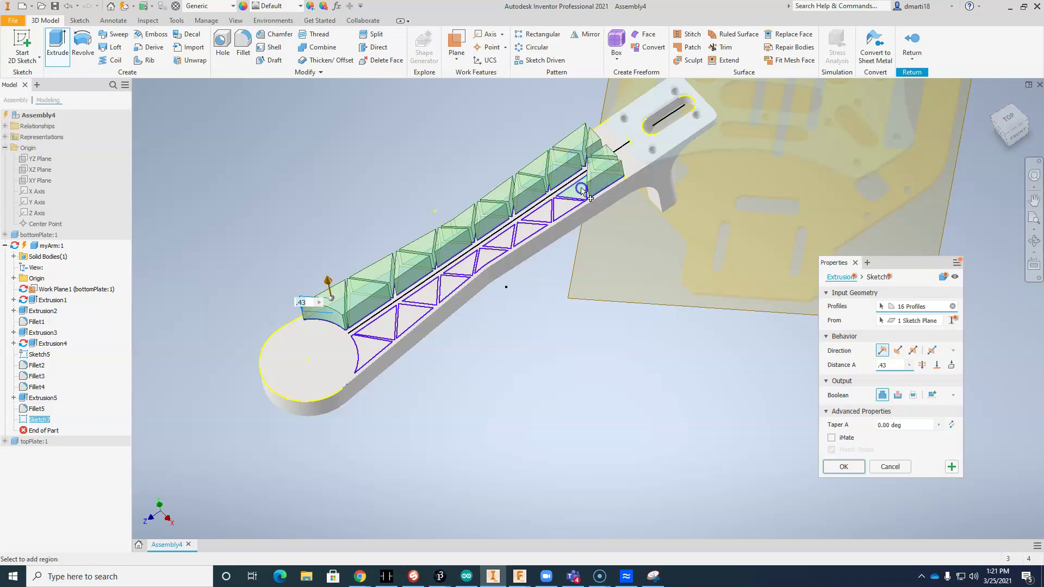
left_click(565, 212)
left_click(541, 220)
left_click(525, 232)
left_click(506, 239)
left_click(468, 263)
left_click(452, 284)
left_click(423, 305)
left_click(411, 318)
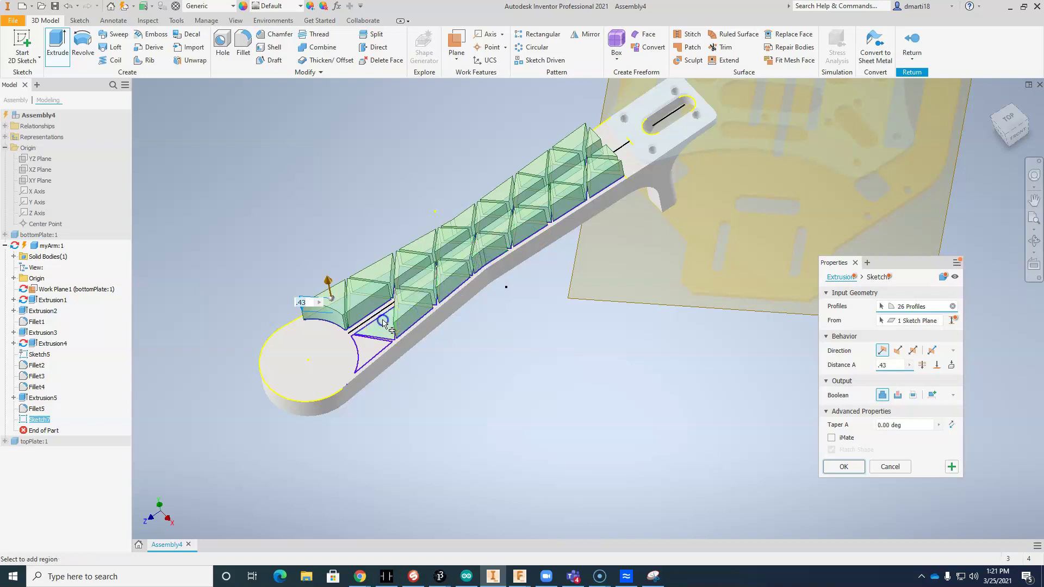
left_click(375, 331)
left_click(371, 359)
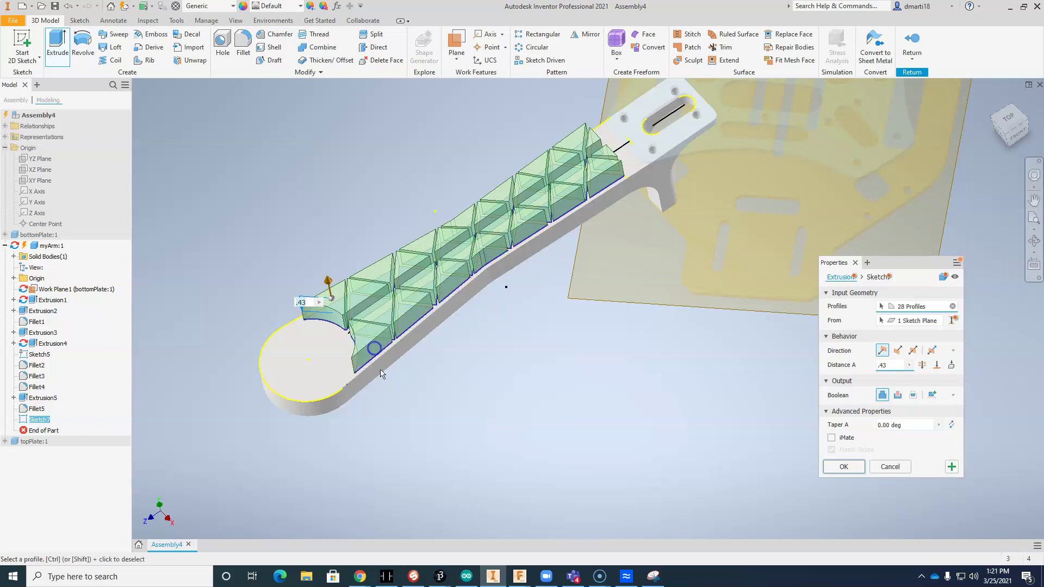
Switch the extrusion to a cut going 0.43 in down into the arm.
left_click(897, 395)
scroll(558, 362, "down", 3)
middle_click_drag(480, 322, 699, 332)
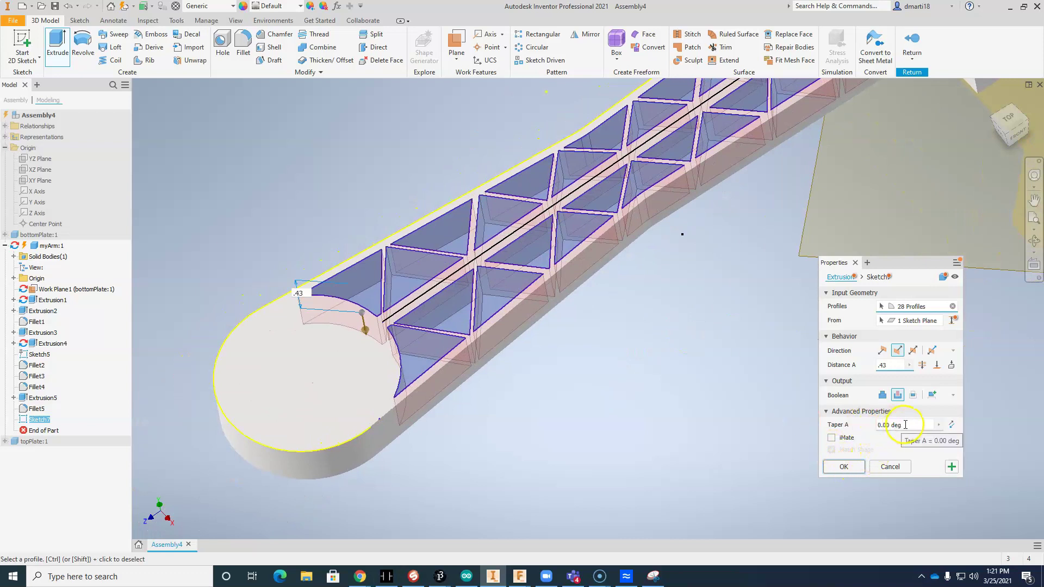
Set the cut's taper to -10 degrees so the pockets narrow with depth, and complete the extrusion.
left_click(863, 424)
type("1")
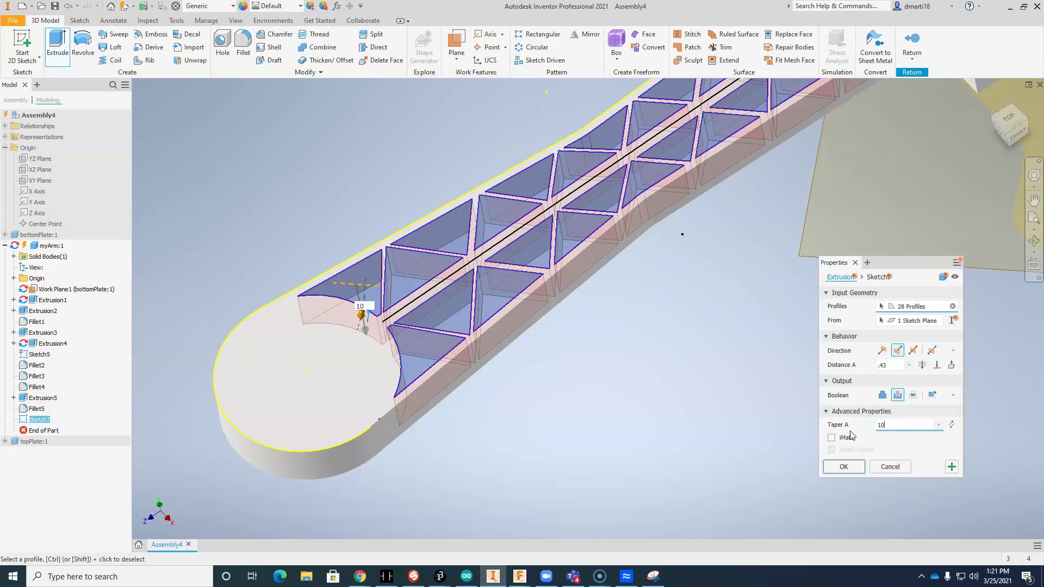
type("0")
left_click(880, 442)
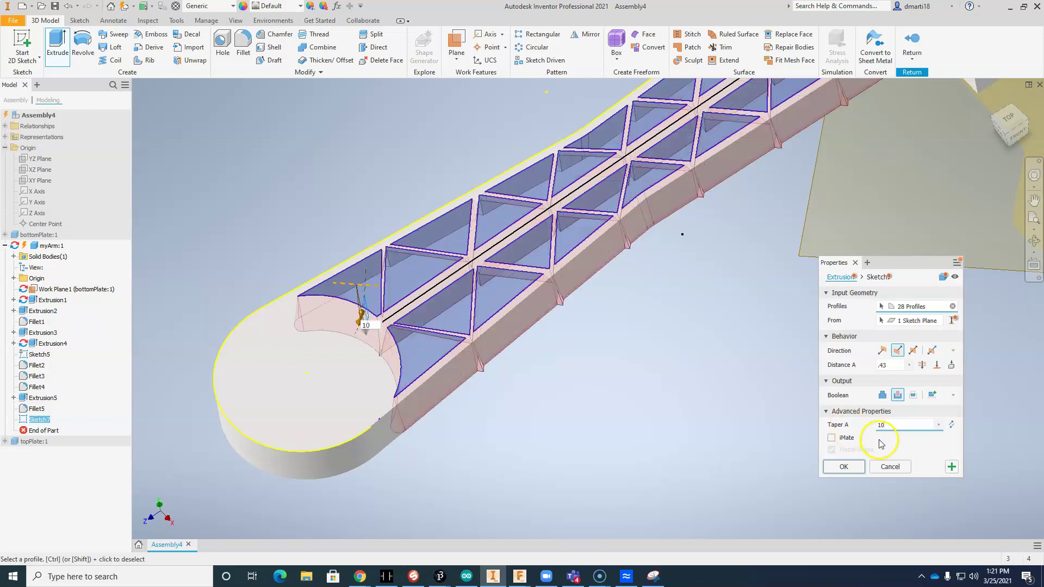
left_click(953, 424)
middle_click_drag(559, 338, 451, 488)
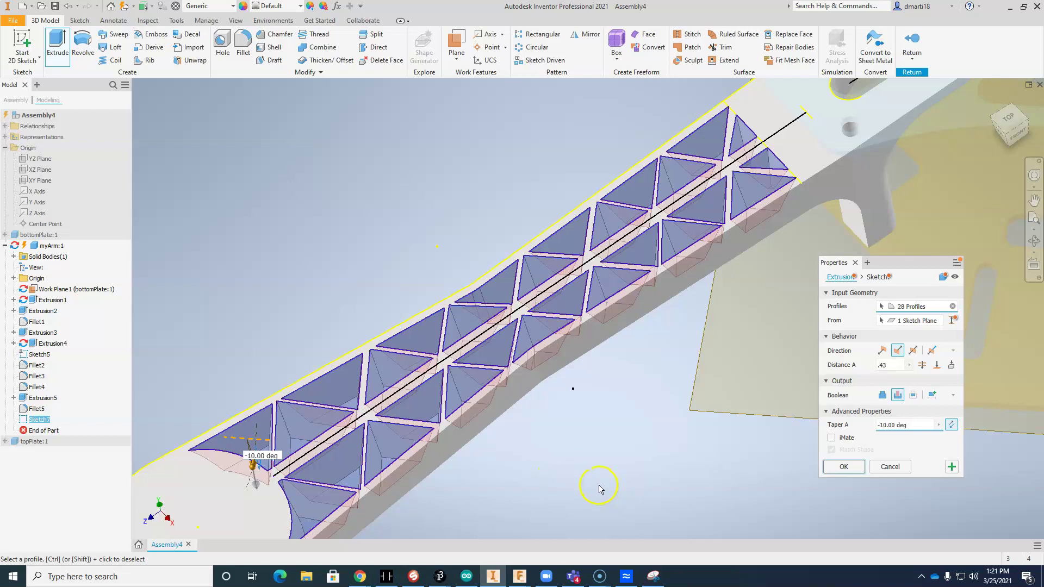
middle_click_drag(587, 498, 645, 472, "shift")
left_click(858, 469)
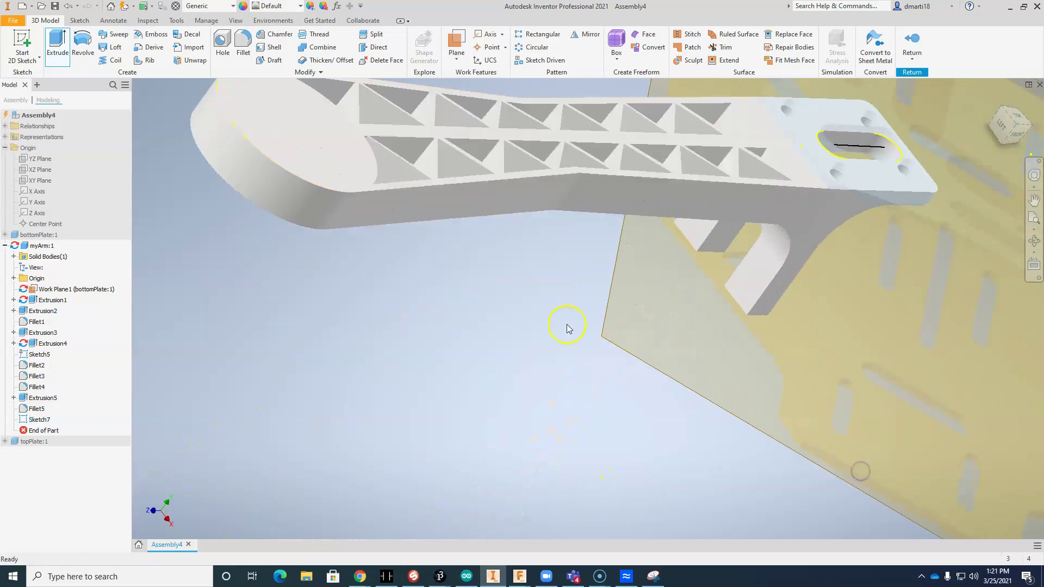
middle_click_drag(474, 284, 465, 427)
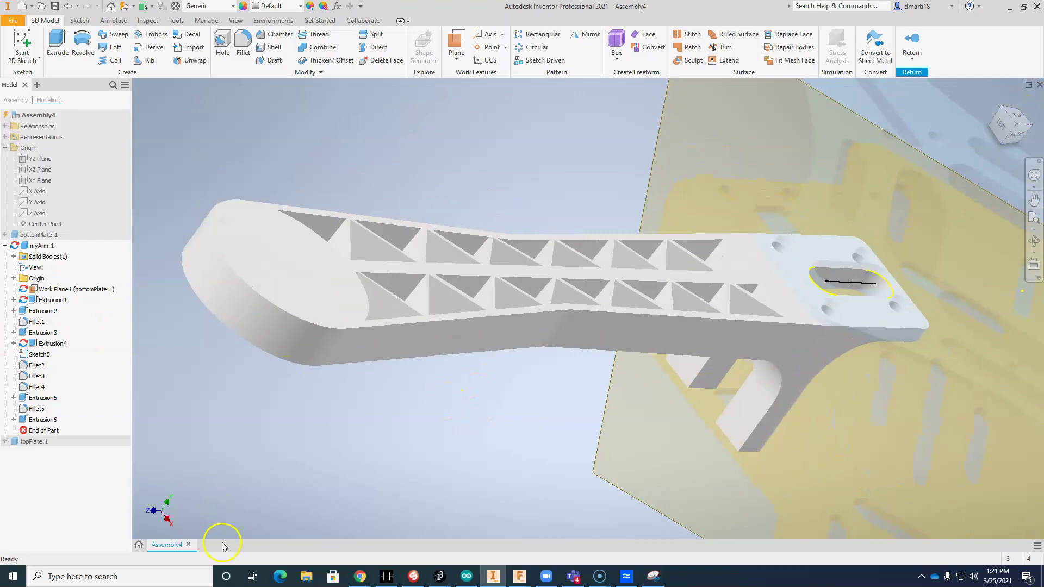